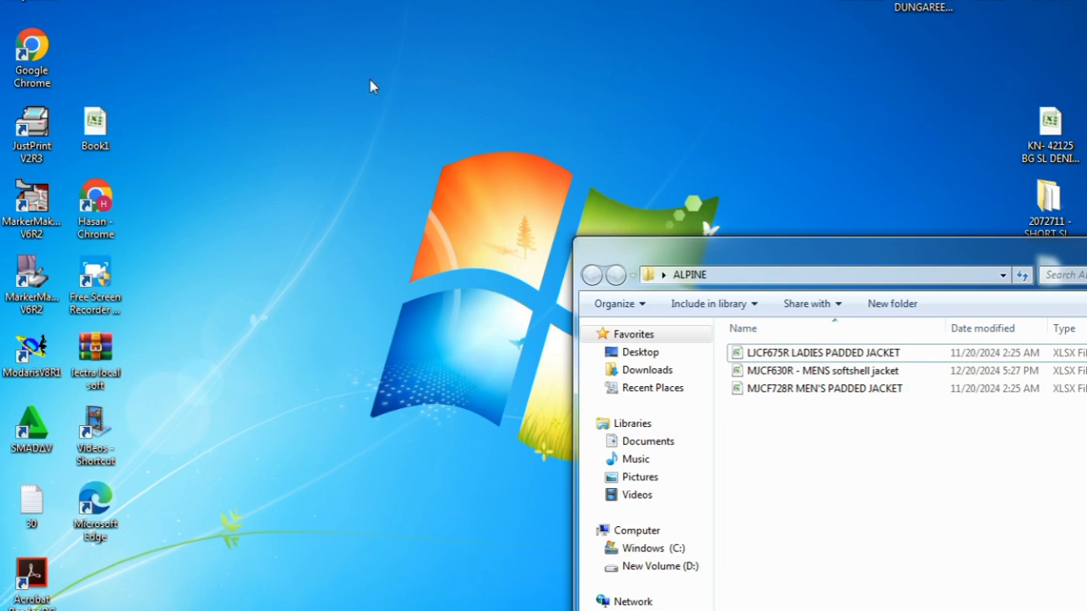
{"action": "right_click", "coordinate": [343, 88]}
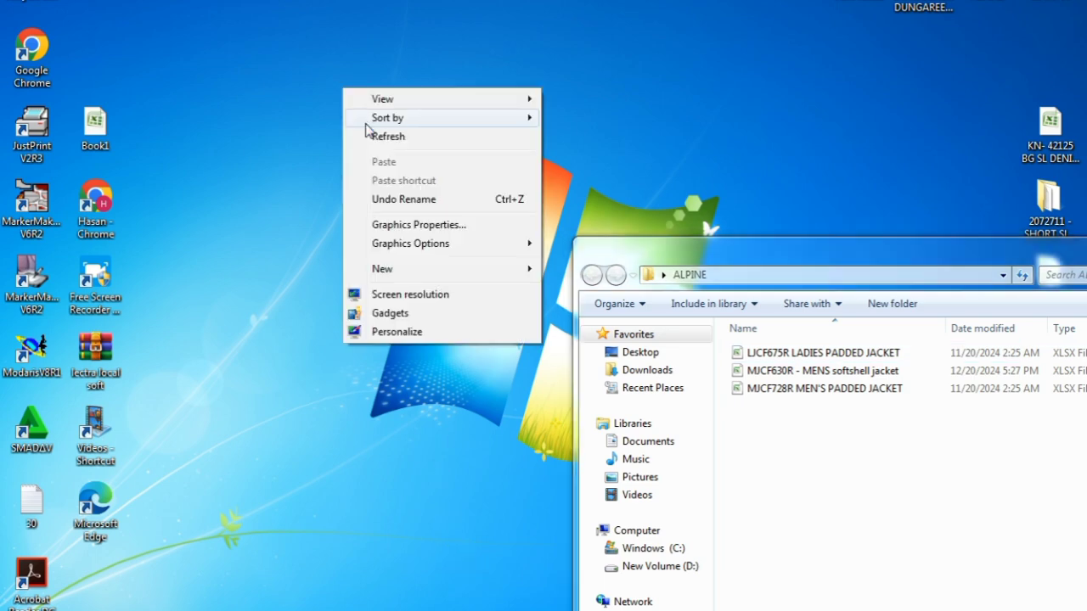
{"action": "left_click", "coordinate": [375, 137]}
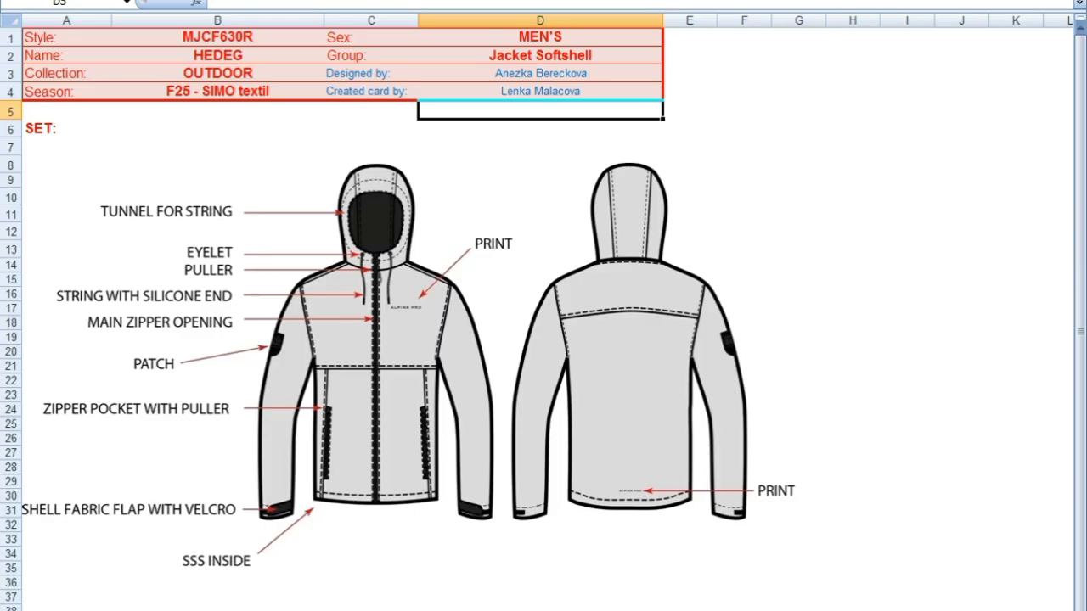
In the jacket's measurement sheet, fill the DIFFERENCE BETWEEN FRONT AND BACK row with yellow
{"action": "key", "text": "ctrl+Page_Down"}
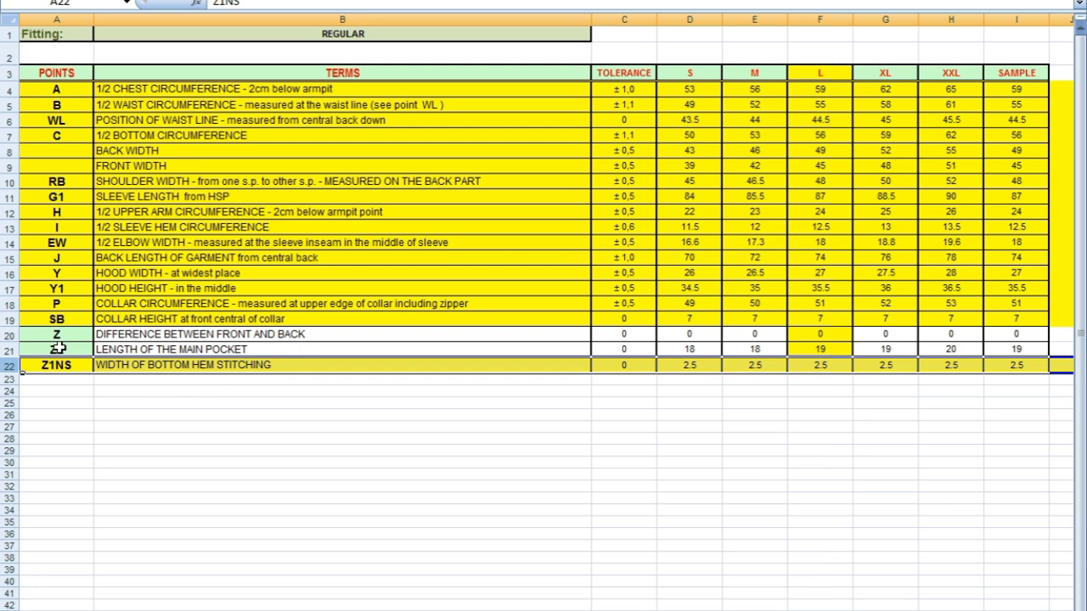
{"action": "left_click", "coordinate": [11, 336]}
{"action": "right_click", "coordinate": [11, 335]}
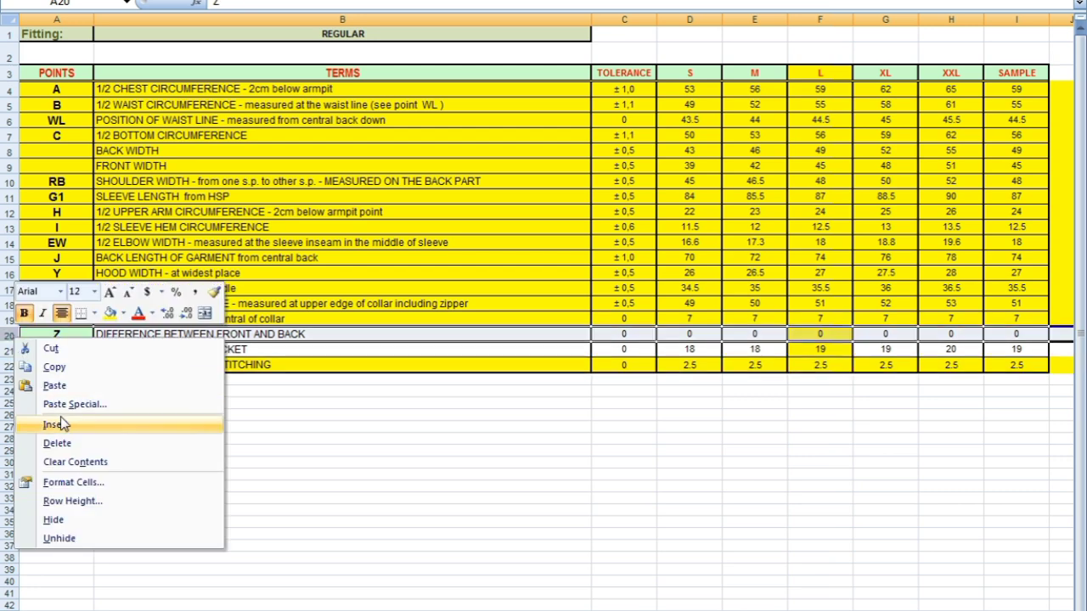
{"action": "left_click", "coordinate": [108, 318]}
{"action": "left_click", "coordinate": [454, 522]}
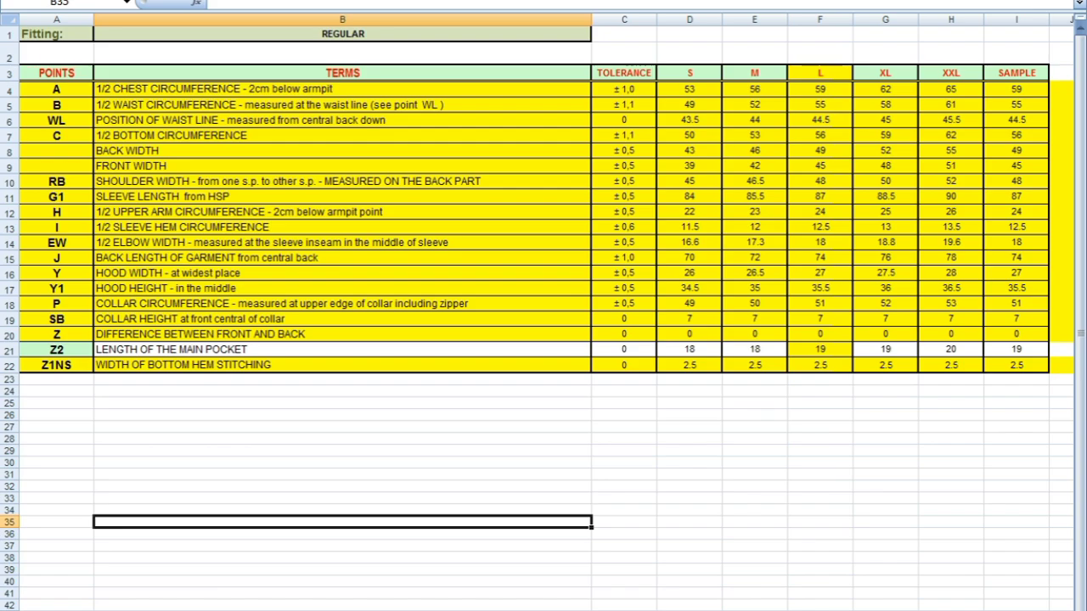
{"action": "left_click", "coordinate": [233, 610]}
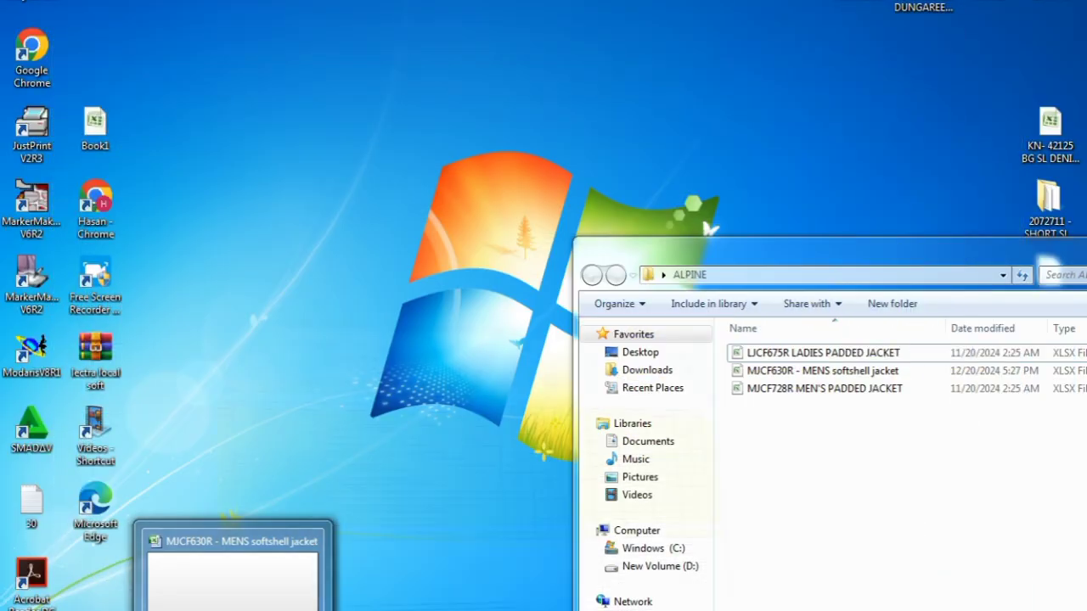
{"action": "left_click", "coordinate": [233, 609]}
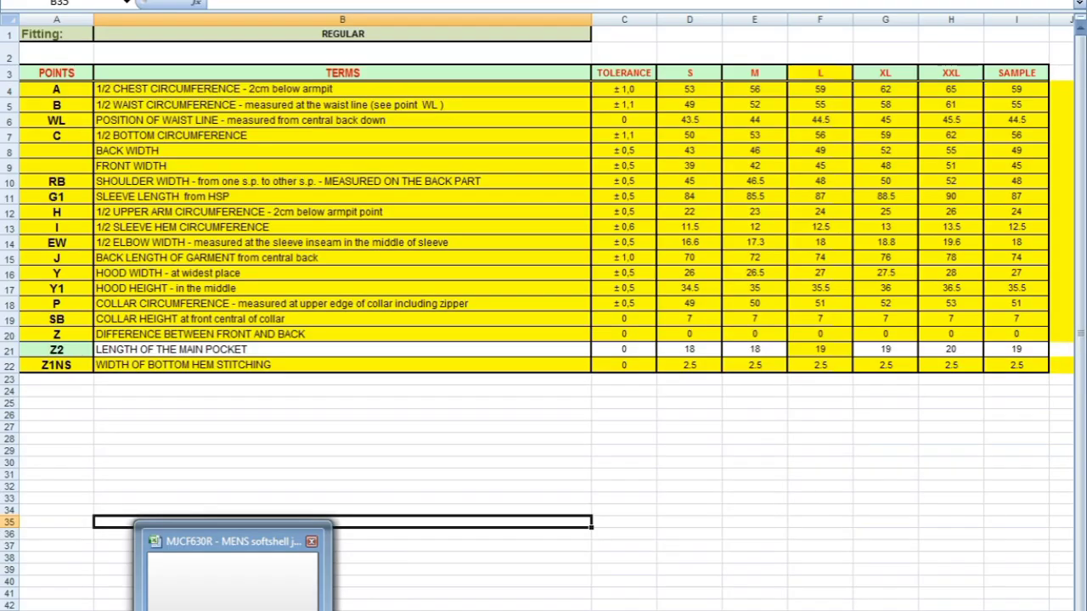
{"action": "left_click", "coordinate": [383, 575]}
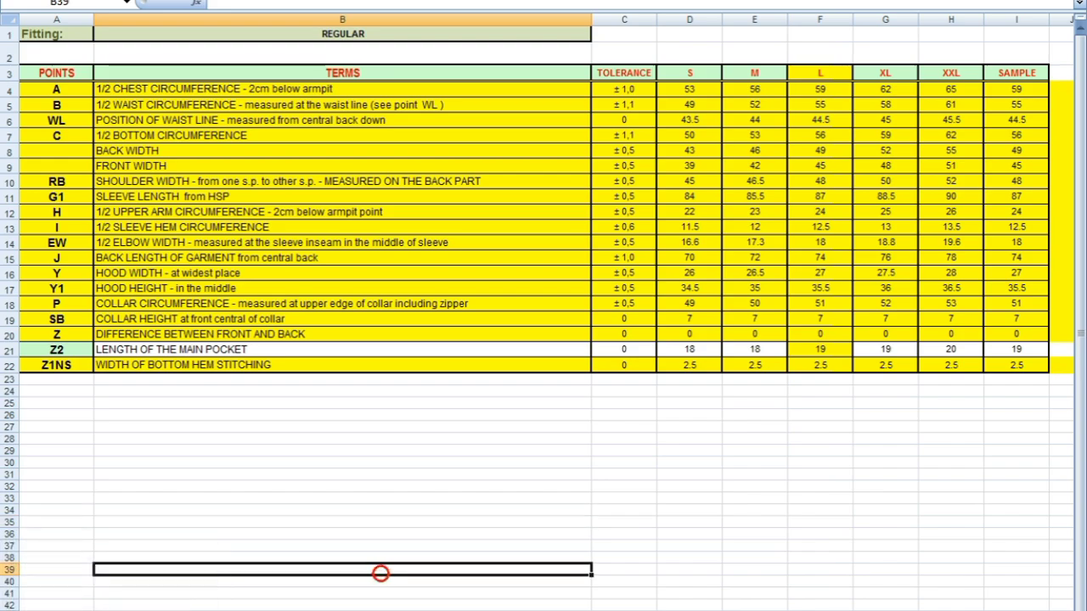
Switch to Modaris and draw a line parallel to the sleeve hem a short distance inside the sleeve piece
{"action": "left_click", "coordinate": [195, 609]}
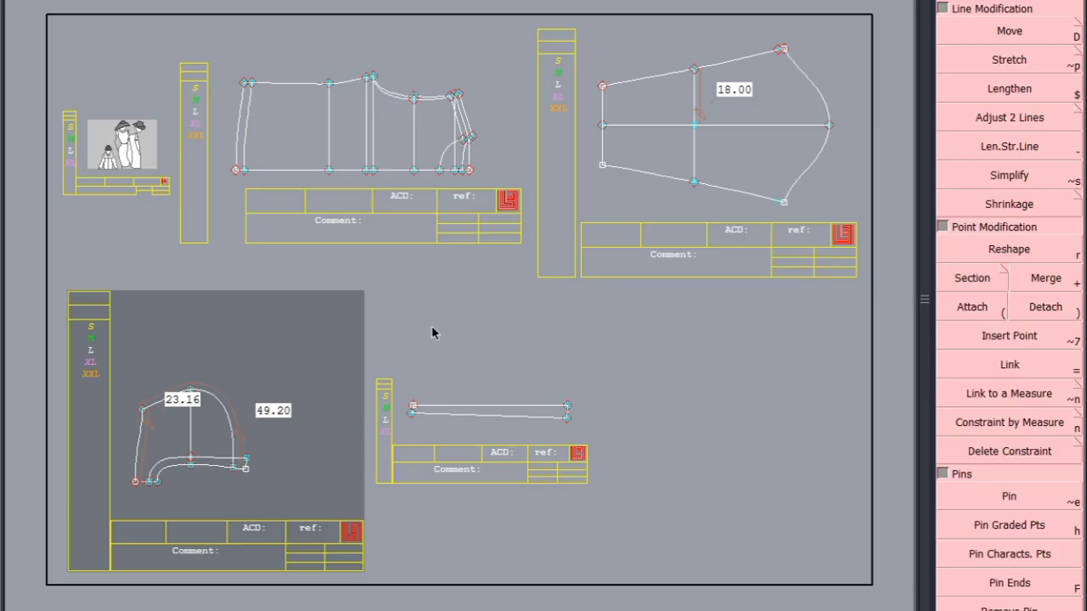
{"action": "scroll", "coordinate": [668, 50], "scroll_direction": "up", "scroll_amount": 3}
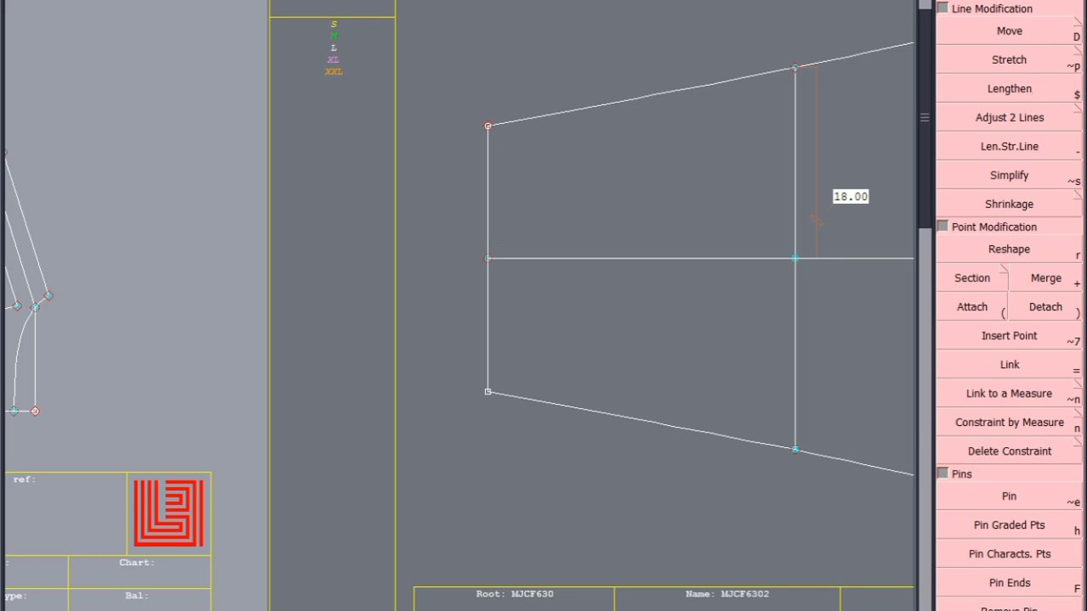
{"action": "key", "text": "F1"}
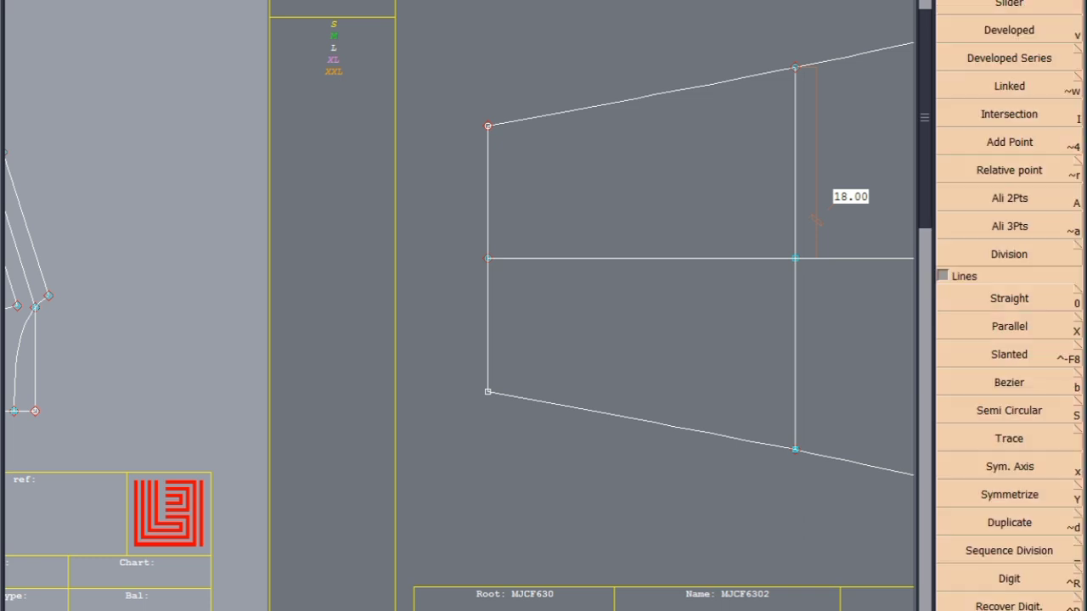
{"action": "left_click", "coordinate": [1032, 329]}
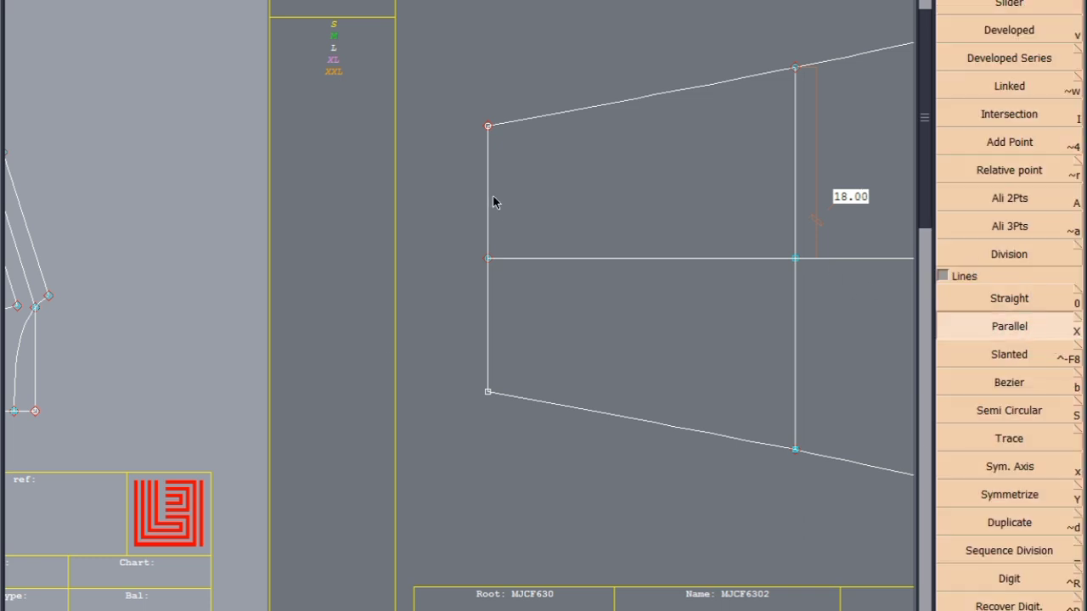
{"action": "left_click", "coordinate": [488, 207]}
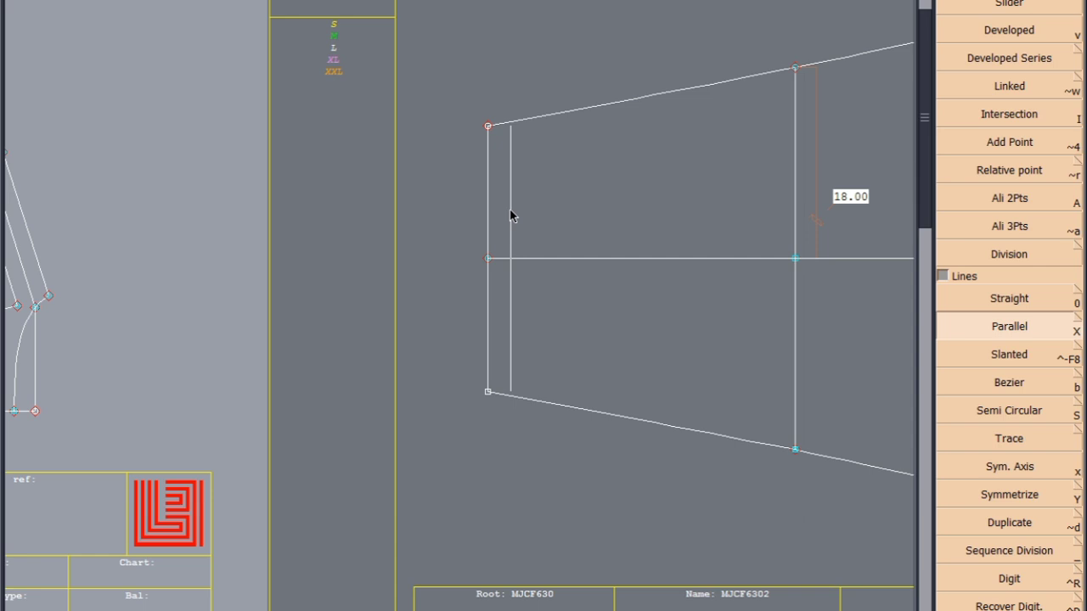
{"action": "left_click", "coordinate": [513, 216]}
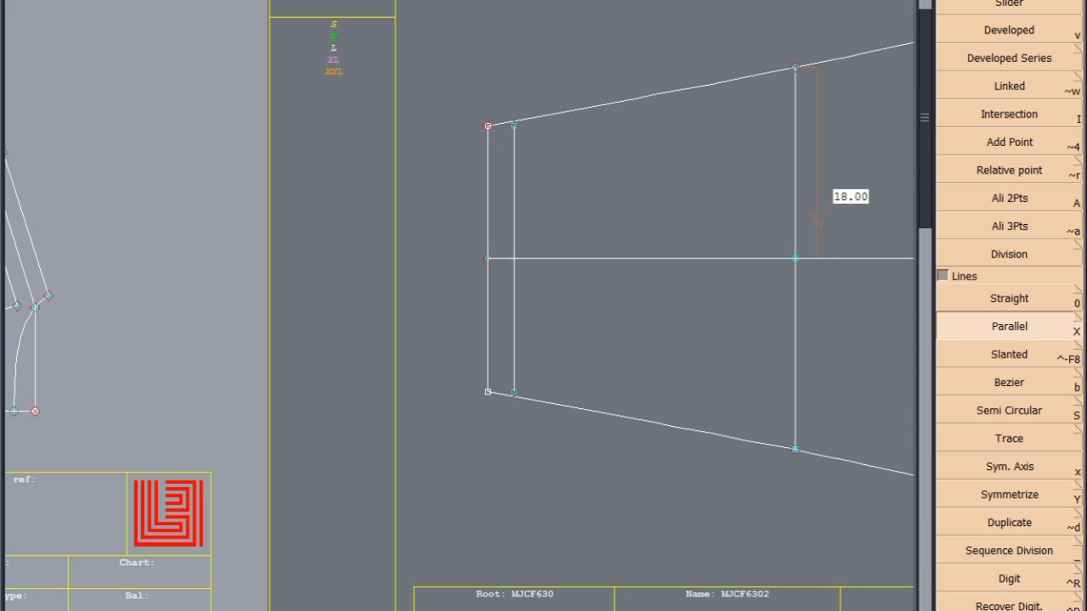
Adjust both ends of the parallel line so they meet the sleeve's upper and lower seam lines
{"action": "scroll", "coordinate": [1008, 128], "scroll_direction": "down", "scroll_amount": 5}
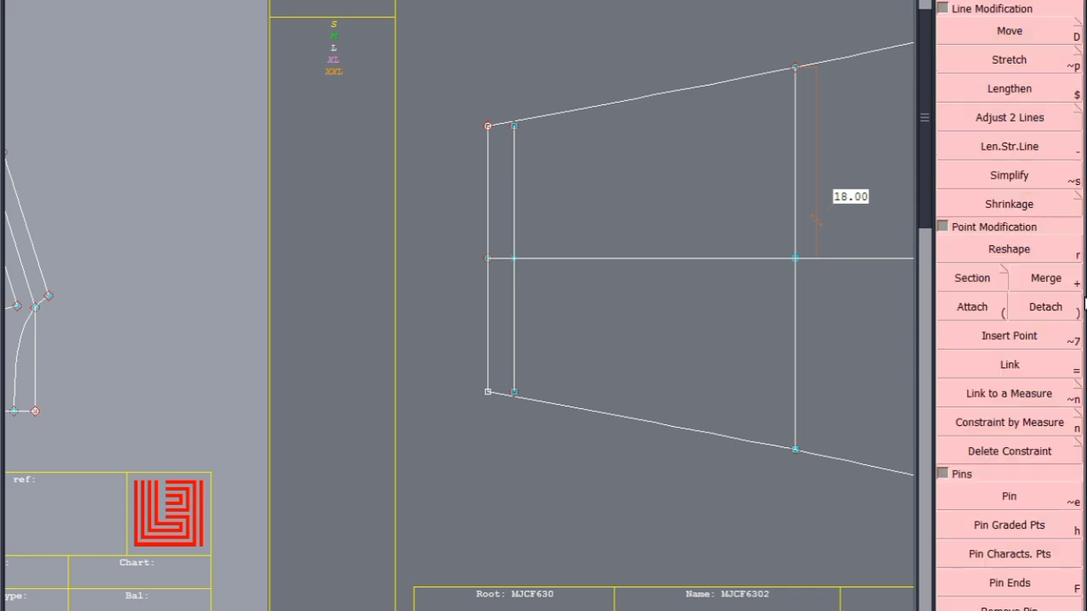
{"action": "left_click", "coordinate": [1012, 121]}
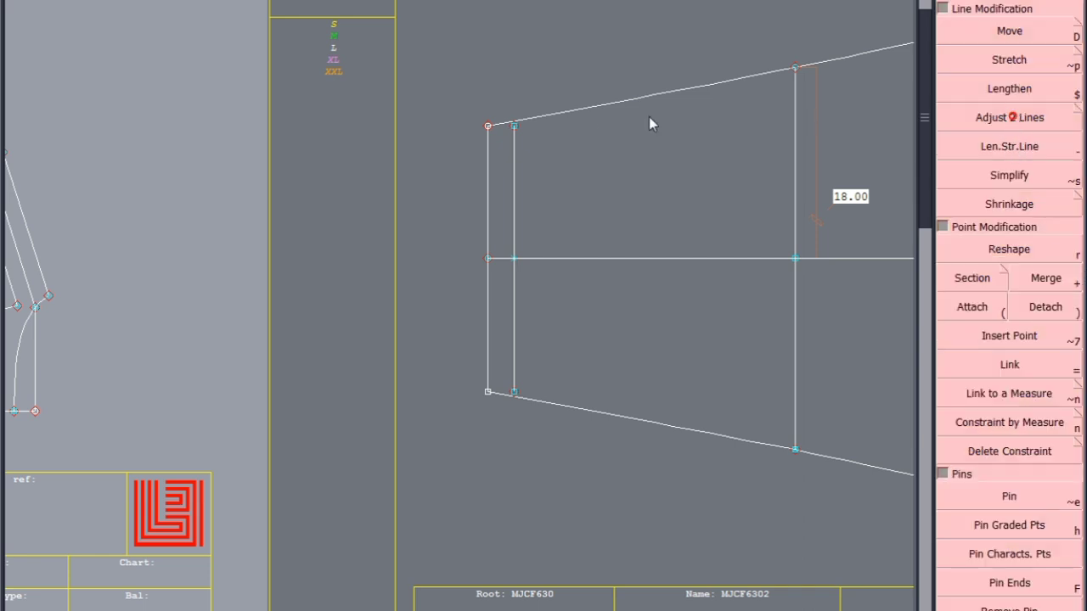
{"action": "left_click", "coordinate": [527, 121]}
{"action": "left_click", "coordinate": [514, 367]}
{"action": "left_click", "coordinate": [513, 366]}
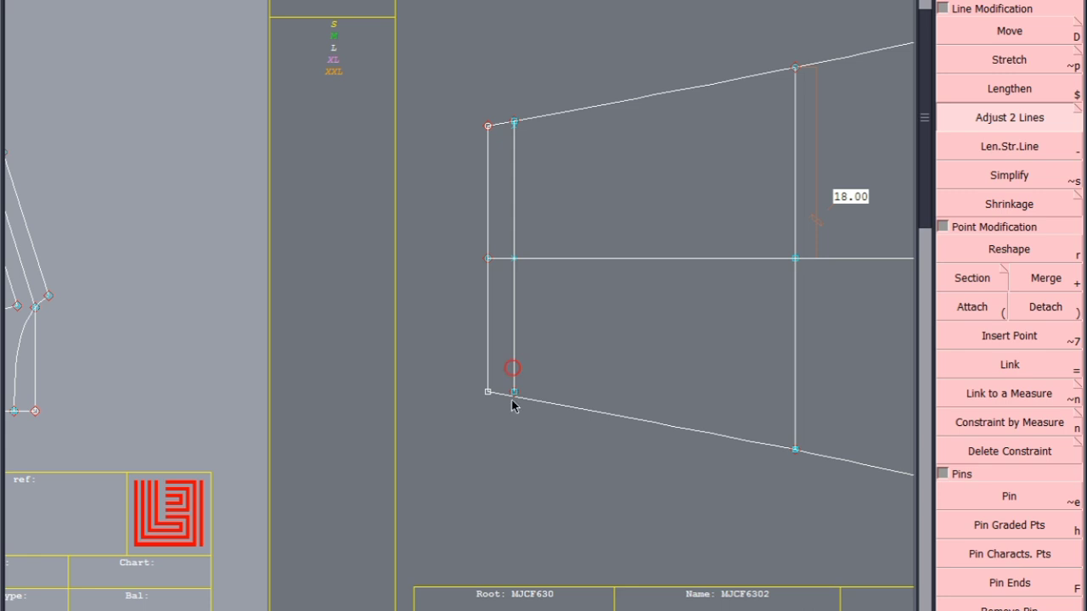
{"action": "left_click", "coordinate": [512, 397]}
{"action": "scroll", "coordinate": [520, 402], "scroll_direction": "up", "scroll_amount": 2}
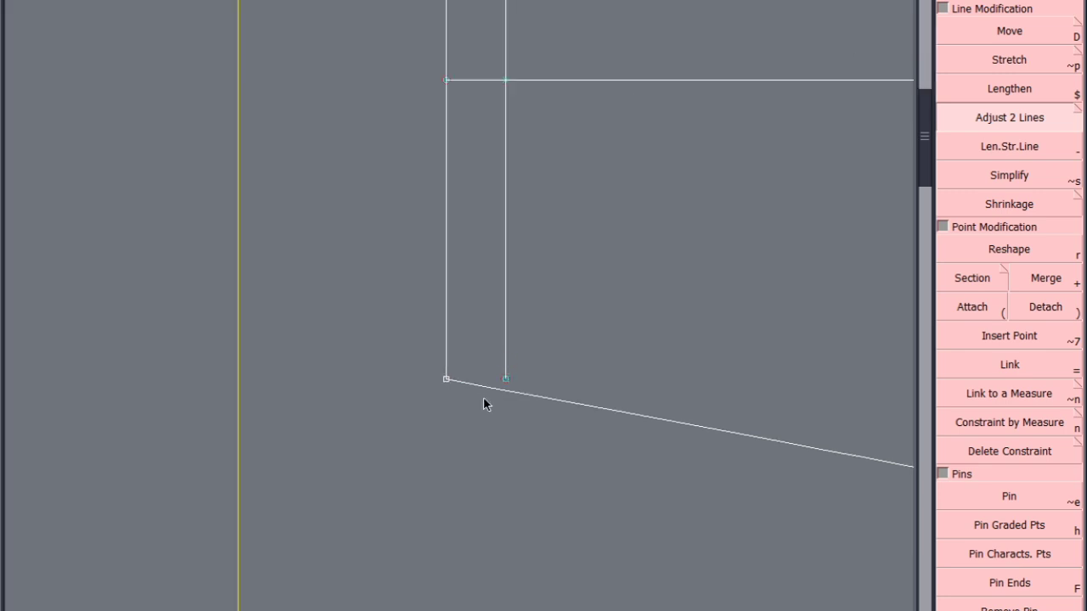
{"action": "left_click", "coordinate": [494, 390]}
{"action": "key", "text": "s"}
{"action": "scroll", "coordinate": [521, 480], "scroll_direction": "down", "scroll_amount": 2}
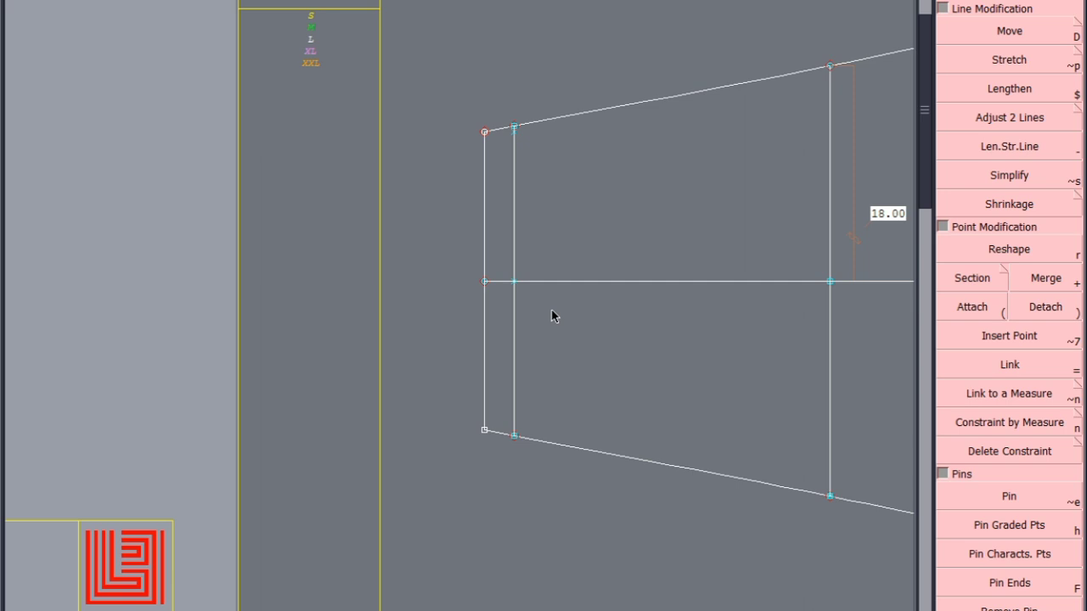
{"action": "left_click", "coordinate": [512, 141]}
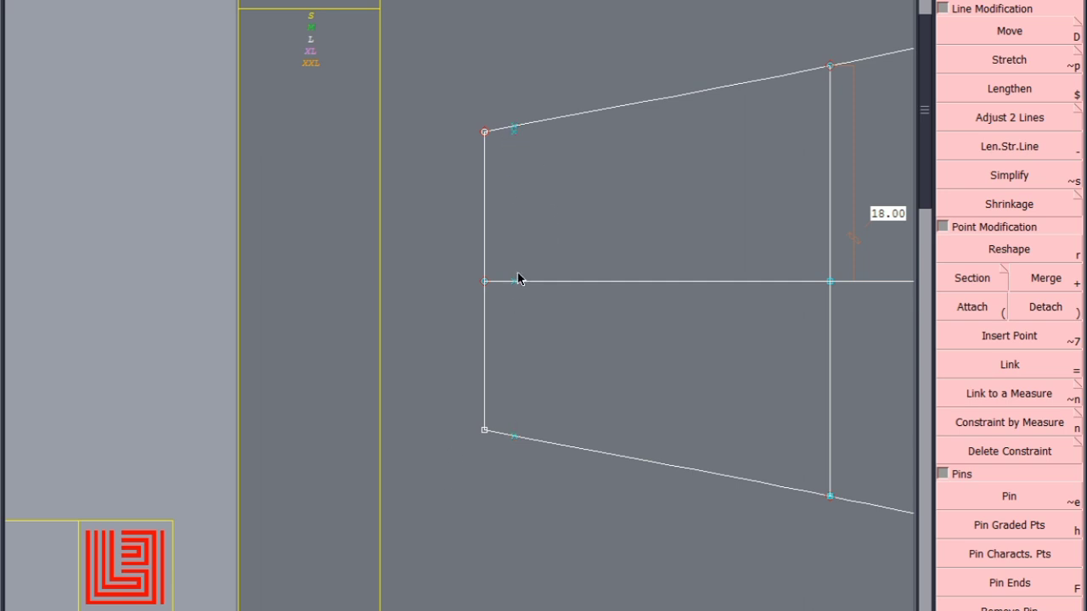
{"action": "key", "text": "ctrl+z"}
Insert a point on the sleeve hem line between the centre line and the lower hem corner
{"action": "scroll", "coordinate": [514, 135], "scroll_direction": "up", "scroll_amount": 3}
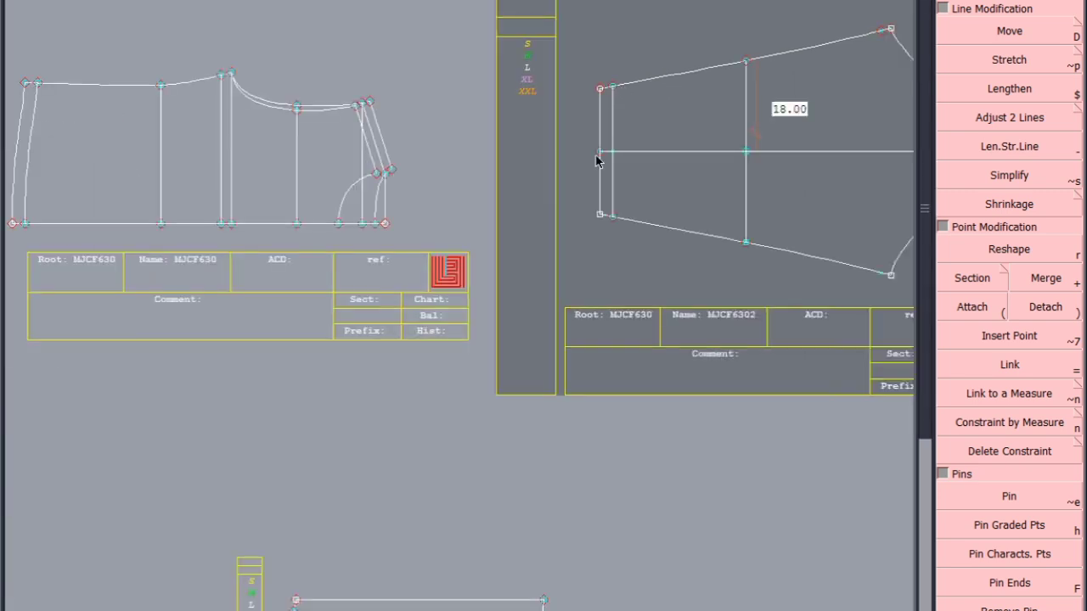
{"action": "scroll", "coordinate": [643, 155], "scroll_direction": "up", "scroll_amount": 3}
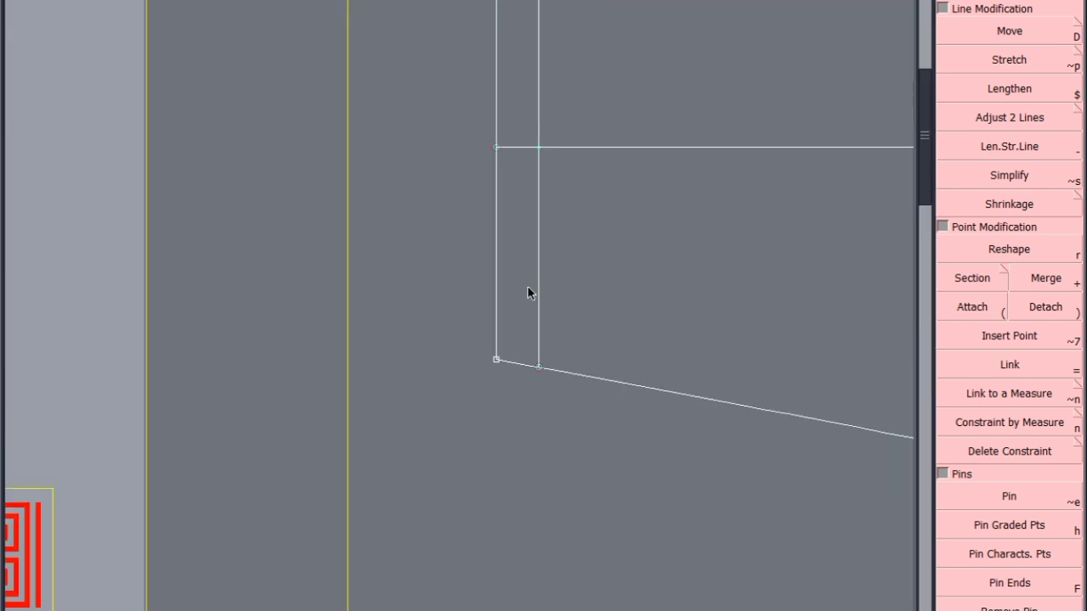
{"action": "left_click", "coordinate": [497, 363]}
{"action": "left_click", "coordinate": [497, 209]}
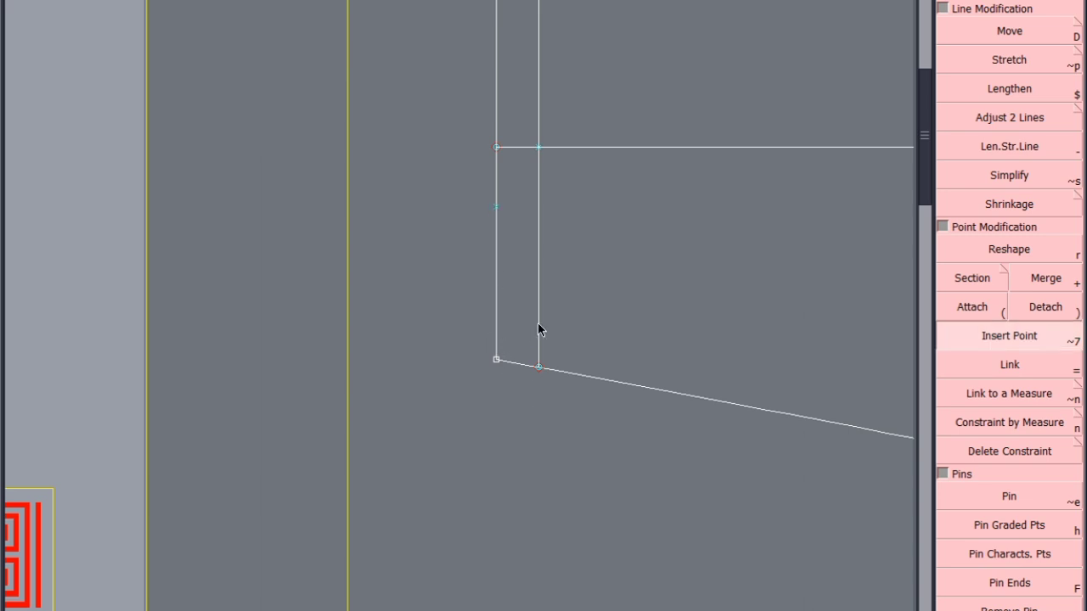
Draw a second parallel line just on the hem side of the first and insert a point on it below the centre line
{"action": "key", "text": "p"}
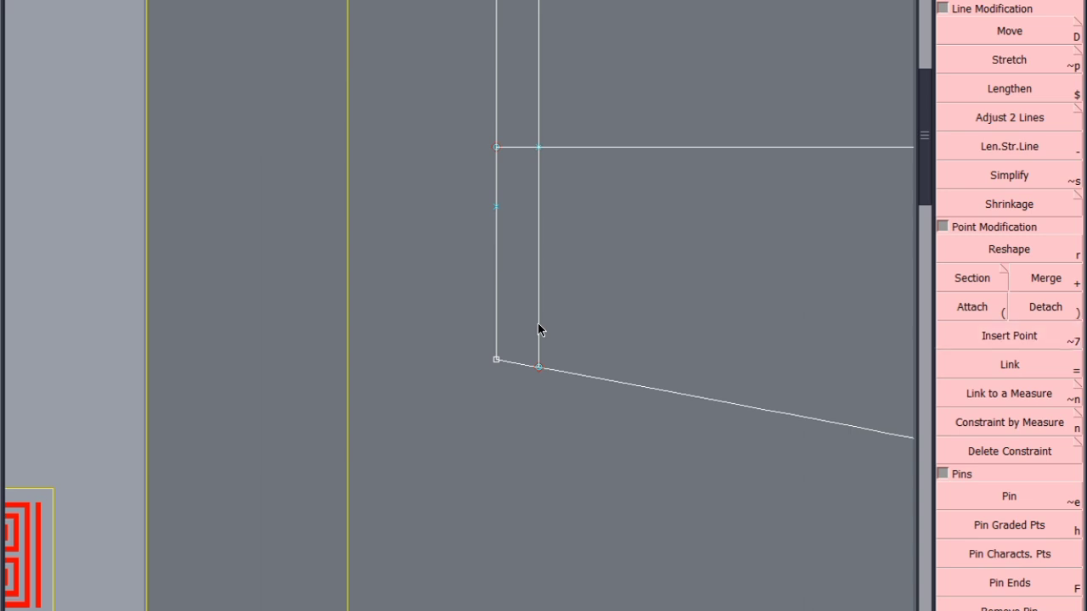
{"action": "left_click", "coordinate": [537, 323]}
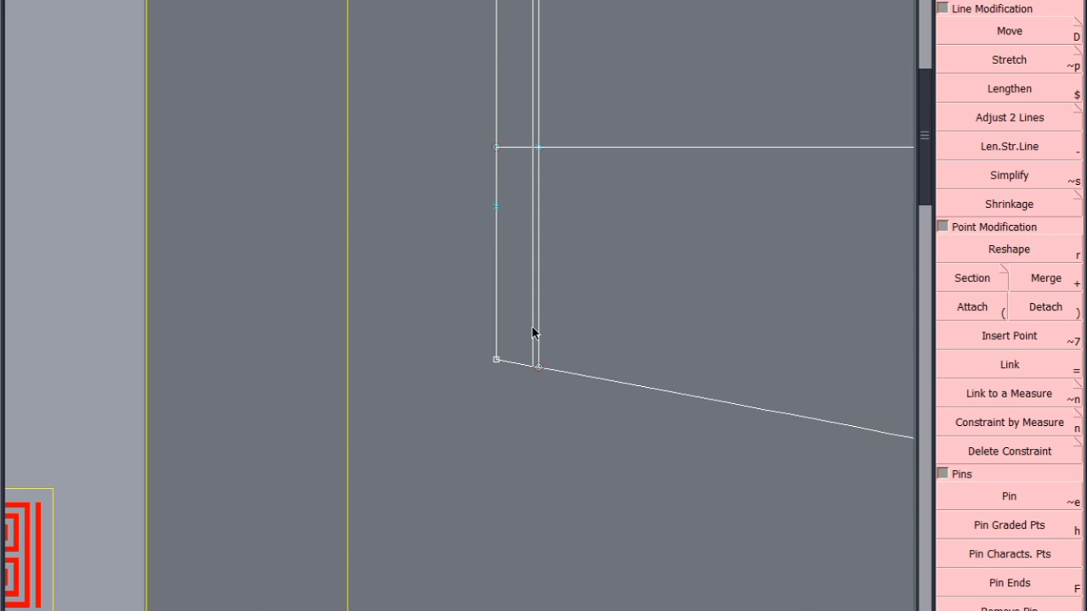
{"action": "key", "text": "Return"}
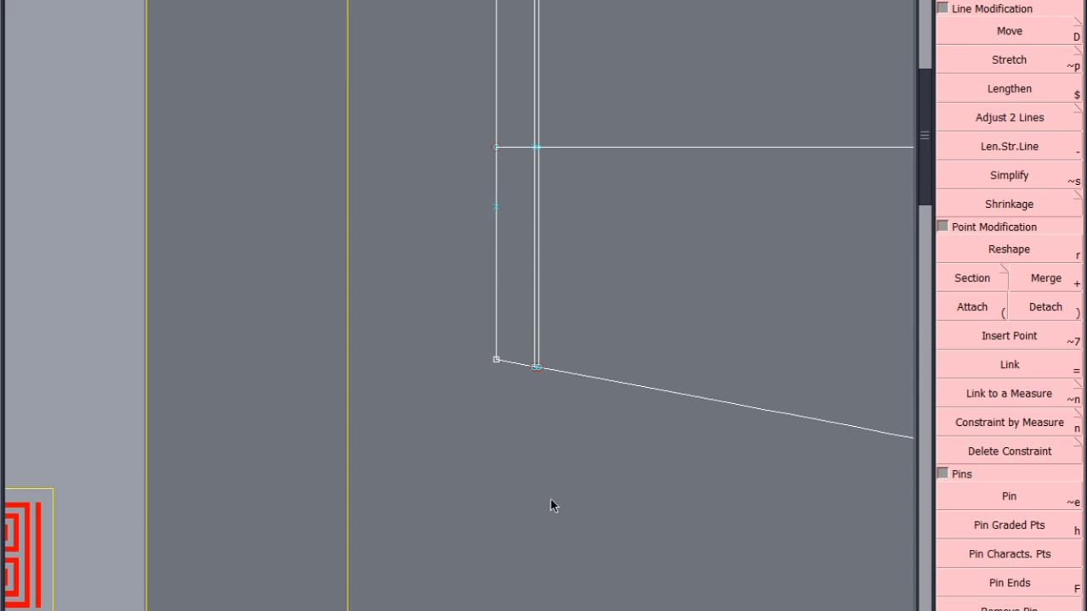
{"action": "scroll", "coordinate": [547, 293], "scroll_direction": "up", "scroll_amount": 2}
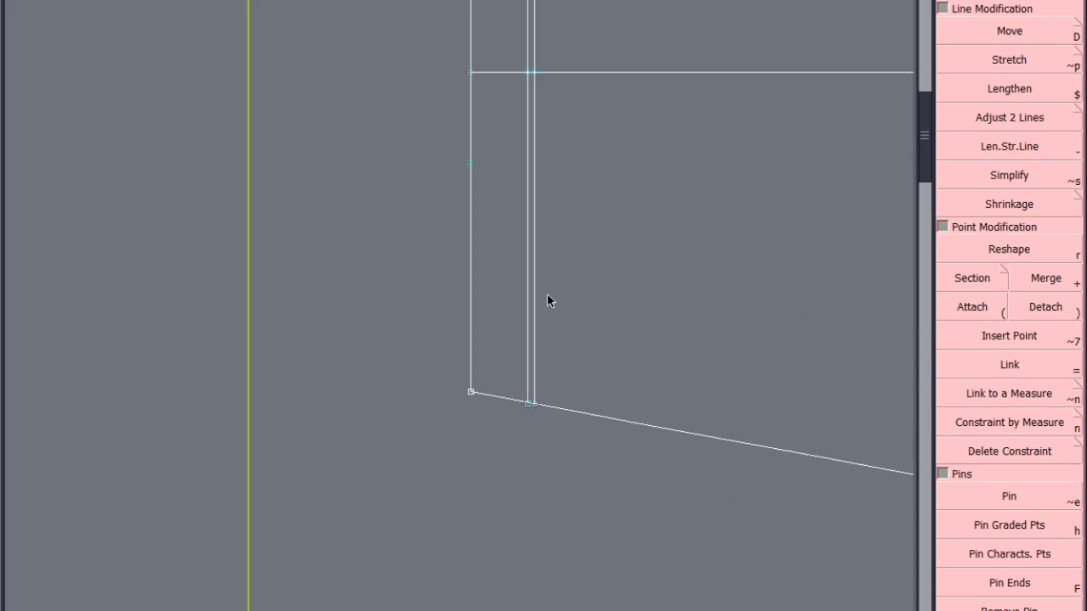
{"action": "left_click", "coordinate": [527, 405]}
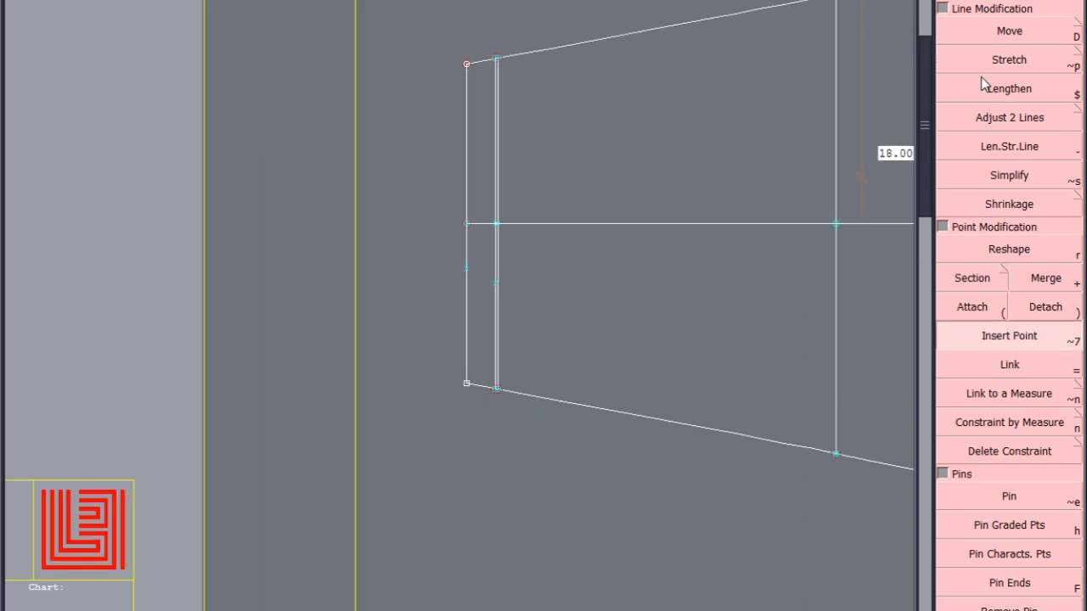
Remove the second parallel line's part above its inserted point and join that point to the hem point with a straight line
{"action": "scroll", "coordinate": [496, 54], "scroll_direction": "up", "scroll_amount": 3}
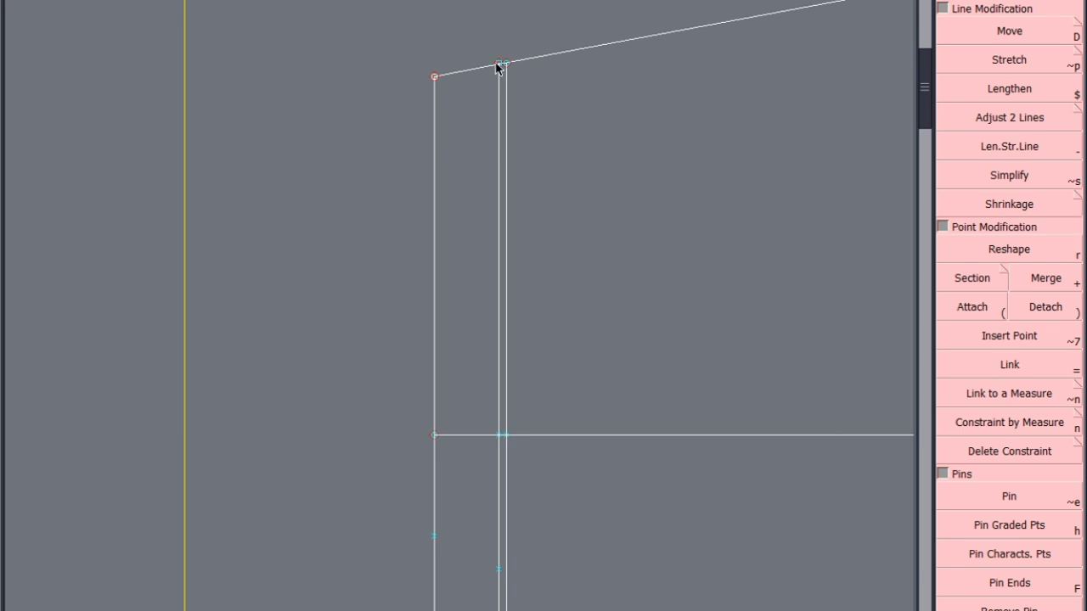
{"action": "left_click", "coordinate": [496, 63]}
{"action": "left_click", "coordinate": [499, 434]}
{"action": "scroll", "coordinate": [450, 359], "scroll_direction": "down", "scroll_amount": 3}
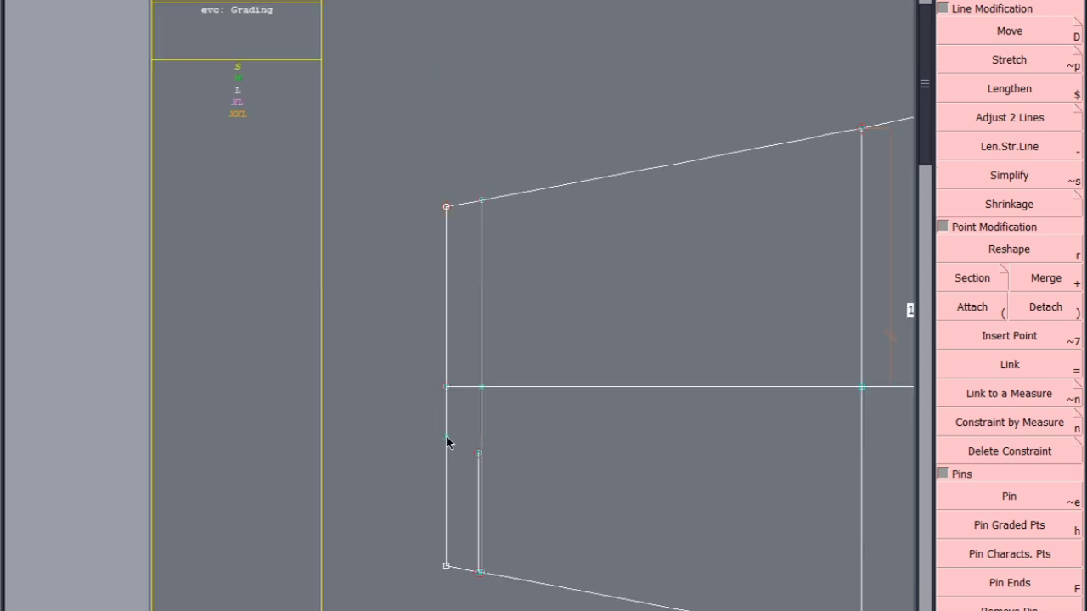
{"action": "left_click", "coordinate": [447, 437]}
{"action": "left_click", "coordinate": [478, 452]}
Move the slanted connecting line with both its endpoints slightly closer to the sleeve's centre line
{"action": "left_click", "coordinate": [1015, 30]}
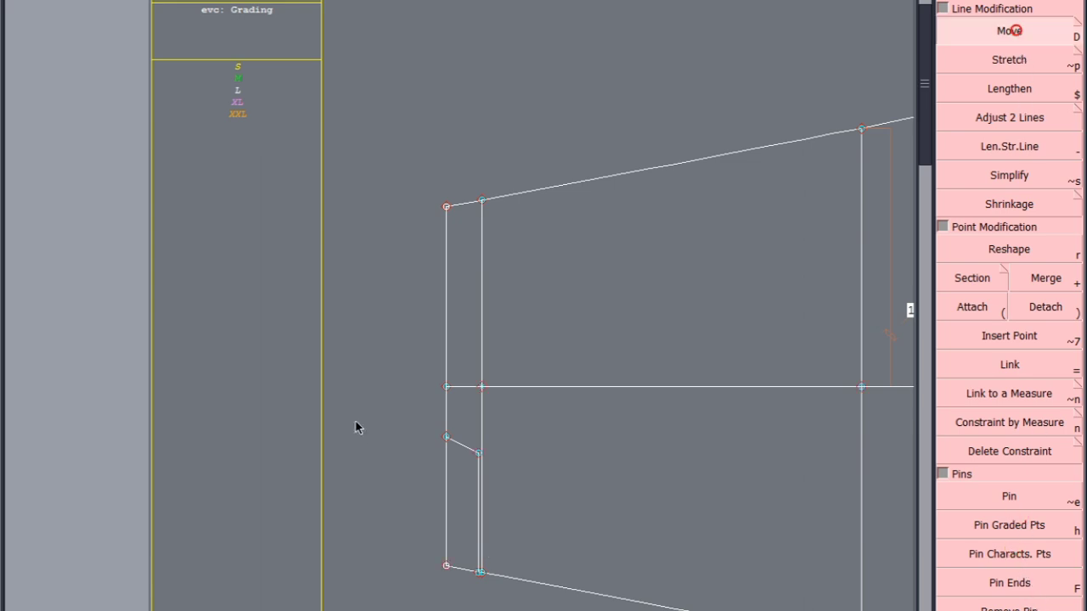
{"action": "left_click_drag", "start_coordinate": [522, 412], "coordinate": [410, 478]}
{"action": "left_click", "coordinate": [446, 437]}
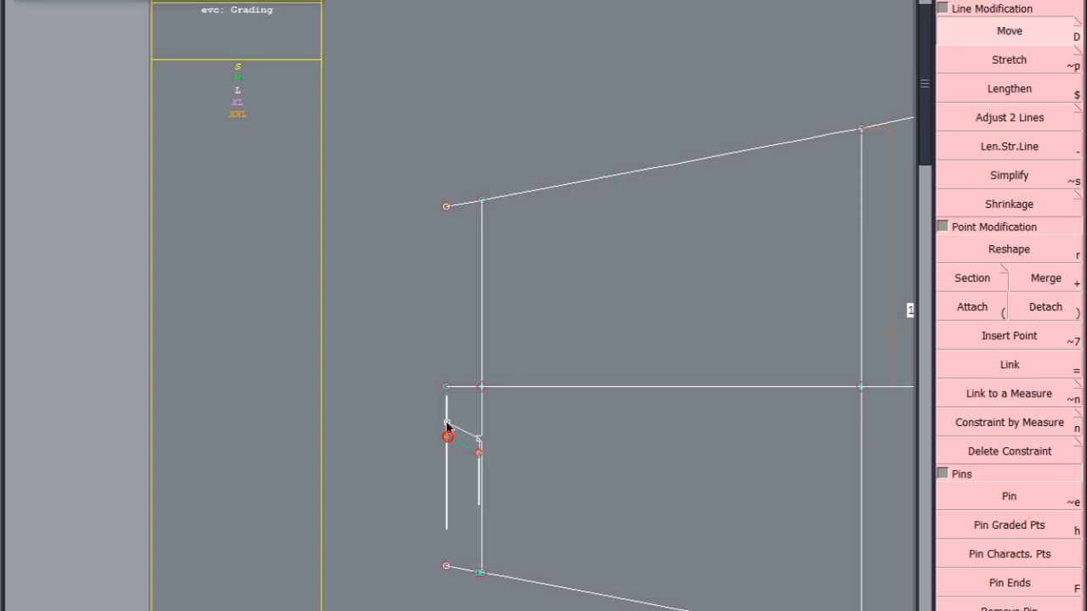
{"action": "left_click", "coordinate": [446, 426]}
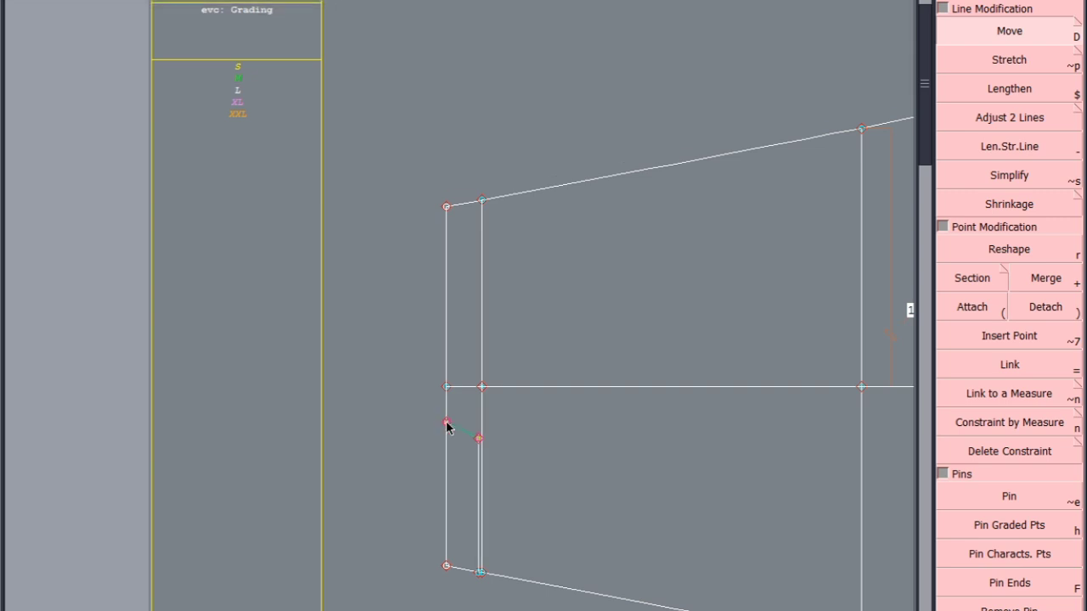
Move the slanted line's hem endpoint slightly closer to the sleeve's centre line
{"action": "scroll", "coordinate": [556, 308], "scroll_direction": "up", "scroll_amount": 3}
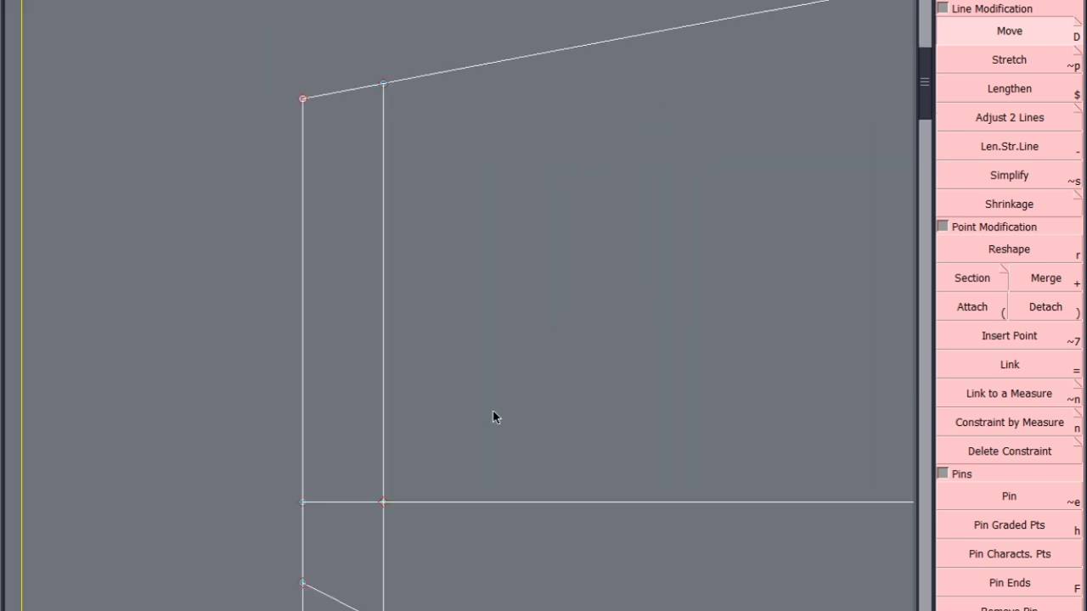
{"action": "left_click", "coordinate": [303, 582]}
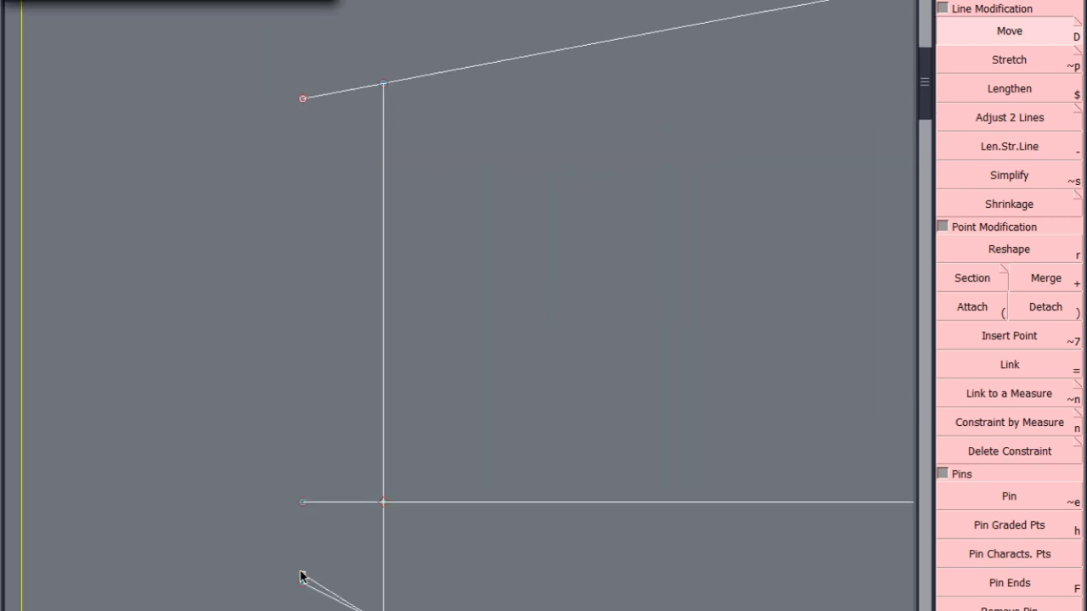
{"action": "left_click", "coordinate": [302, 574]}
{"action": "scroll", "coordinate": [396, 405], "scroll_direction": "down", "scroll_amount": 3}
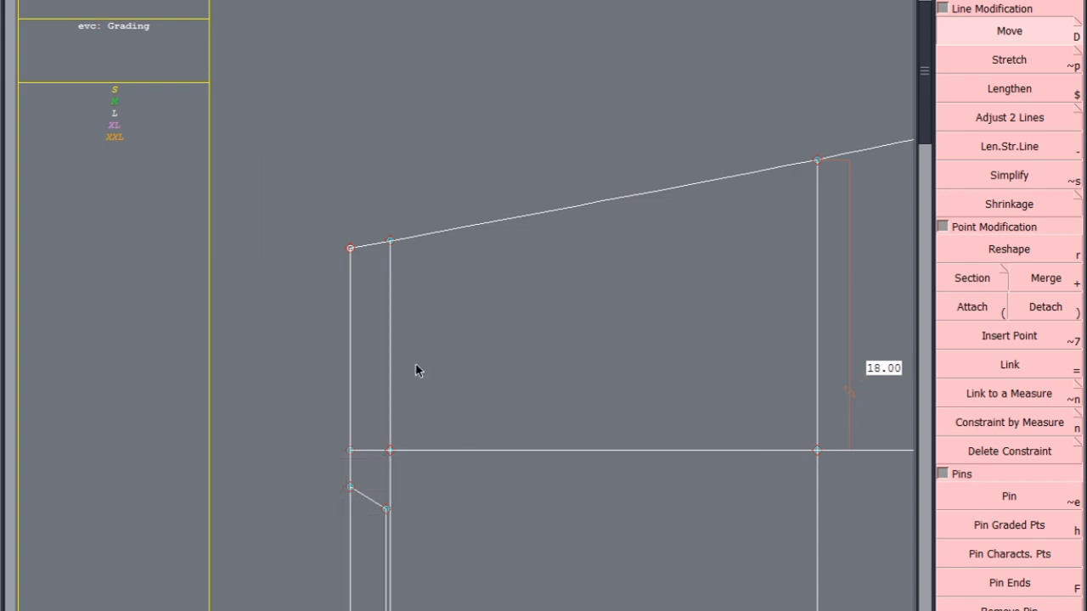
{"action": "scroll", "coordinate": [417, 369], "scroll_direction": "down", "scroll_amount": 3}
{"action": "scroll", "coordinate": [405, 509], "scroll_direction": "up", "scroll_amount": 3}
{"action": "scroll", "coordinate": [404, 423], "scroll_direction": "up", "scroll_amount": 1}
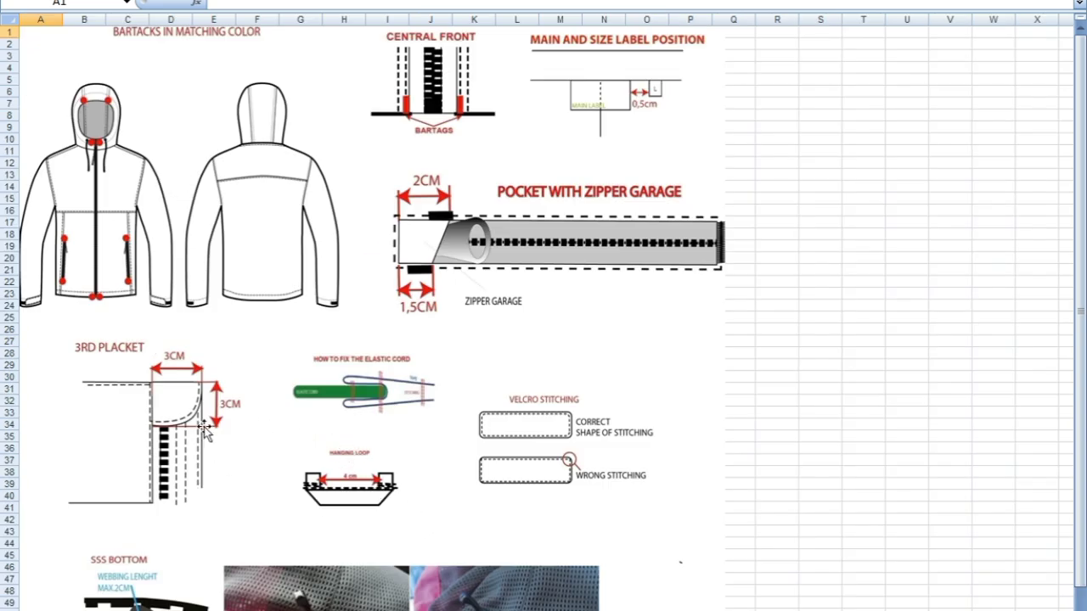
Switch to the Excel spec workbook and examine the detail drawings and jacket sketches for the velcro flap at the sleeve cuff
{"action": "scroll", "coordinate": [432, 340], "scroll_direction": "down", "scroll_amount": 1}
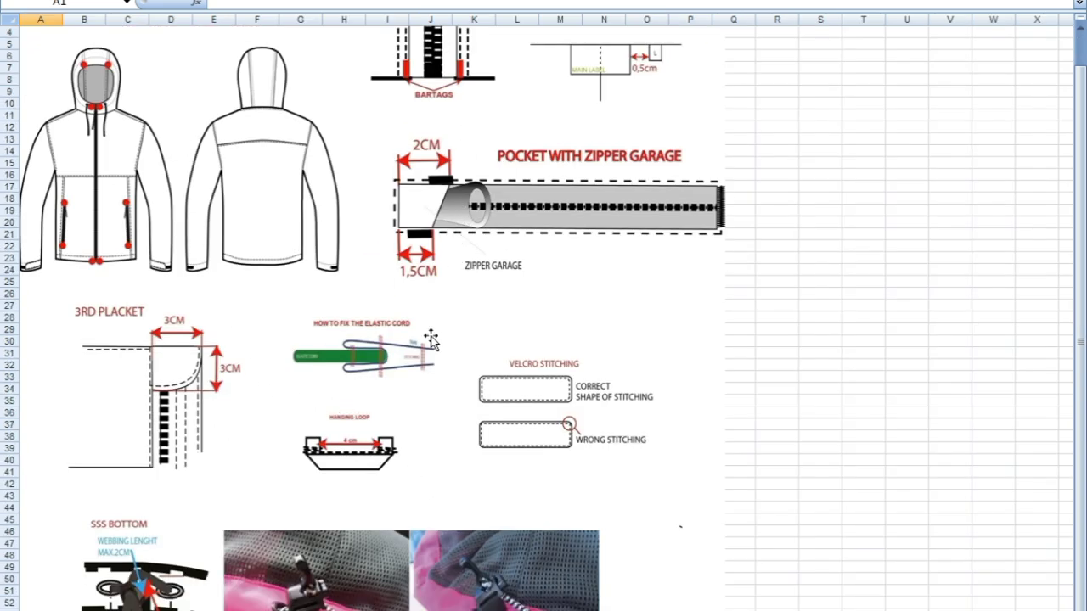
{"action": "scroll", "coordinate": [431, 340], "scroll_direction": "up", "scroll_amount": 1}
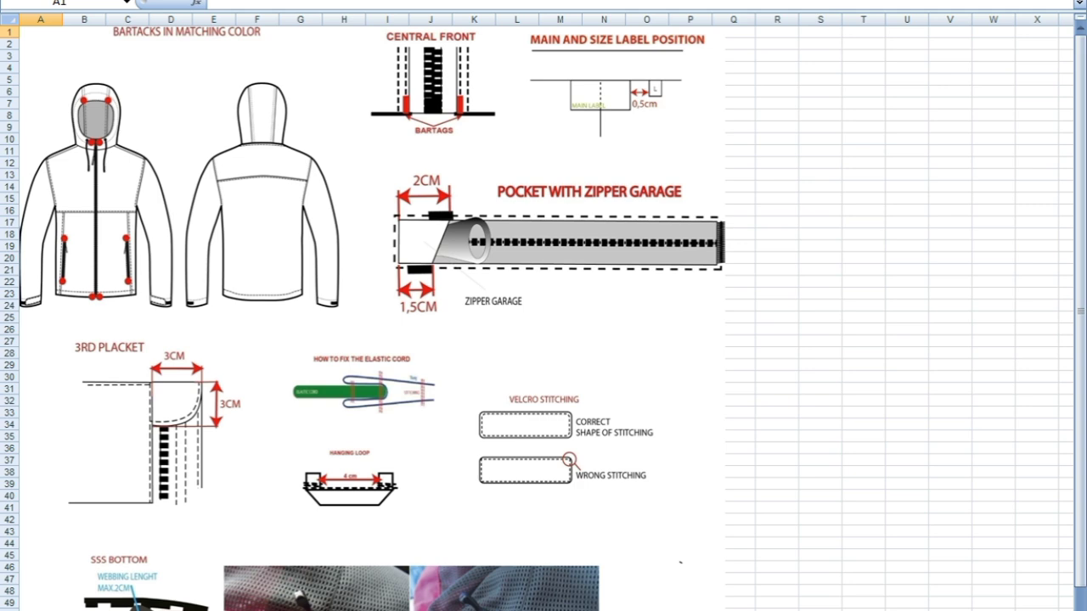
{"action": "left_click", "coordinate": [255, 610]}
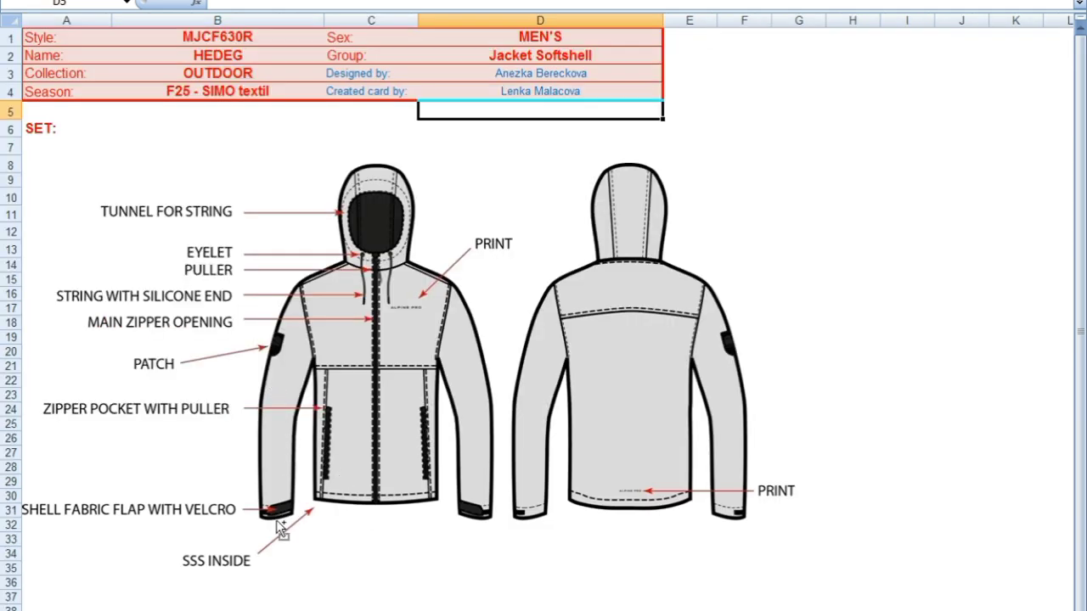
{"action": "scroll", "coordinate": [280, 522], "scroll_direction": "up", "scroll_amount": 3, "text": "ctrl"}
{"action": "scroll", "coordinate": [373, 442], "scroll_direction": "down", "scroll_amount": 3}
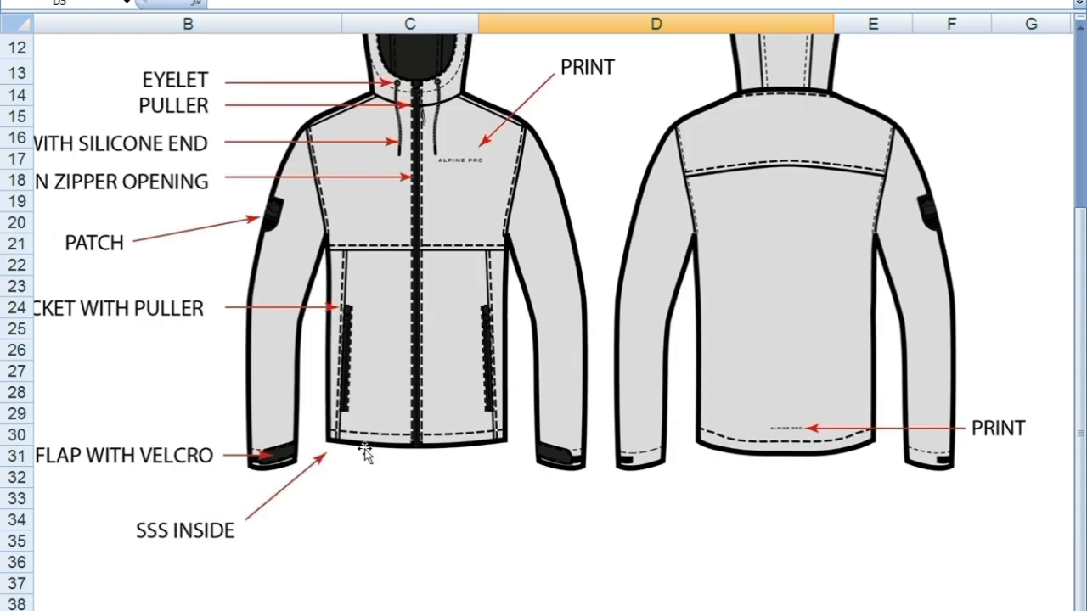
{"action": "scroll", "coordinate": [425, 518], "scroll_direction": "up", "scroll_amount": 1, "text": "ctrl"}
{"action": "scroll", "coordinate": [509, 484], "scroll_direction": "down", "scroll_amount": 3}
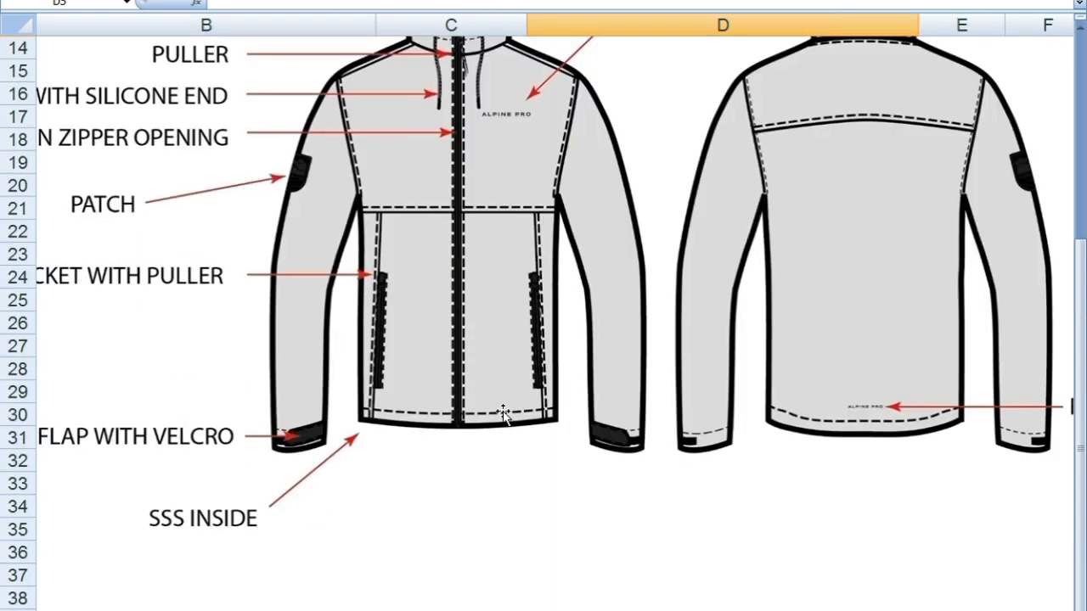
{"action": "scroll", "coordinate": [643, 451], "scroll_direction": "up", "scroll_amount": 1, "text": "ctrl"}
{"action": "scroll", "coordinate": [642, 458], "scroll_direction": "up", "scroll_amount": 1, "text": "ctrl"}
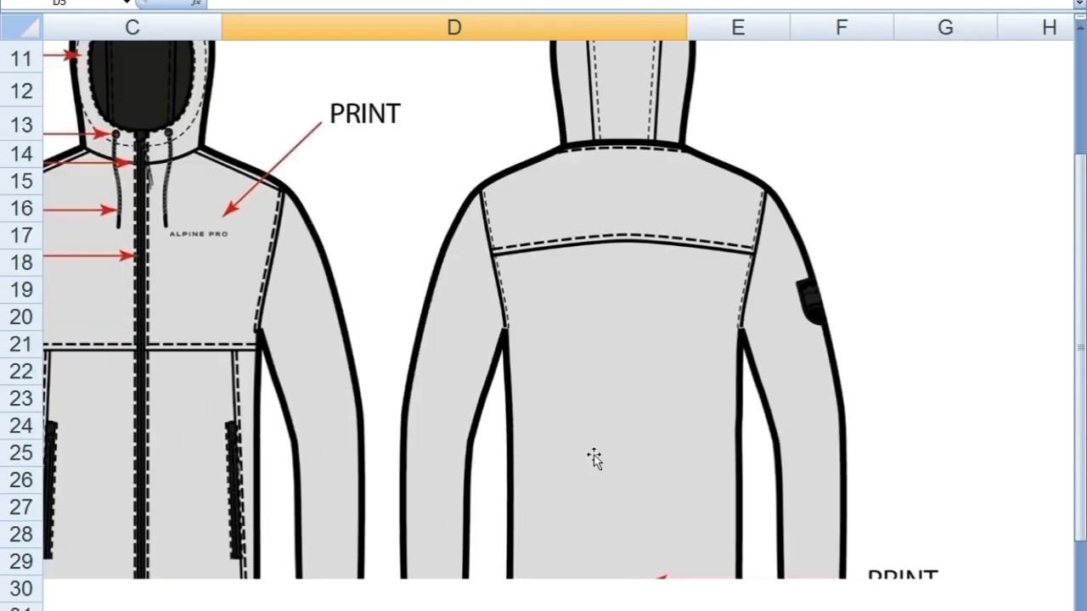
{"action": "scroll", "coordinate": [592, 456], "scroll_direction": "down", "scroll_amount": 3}
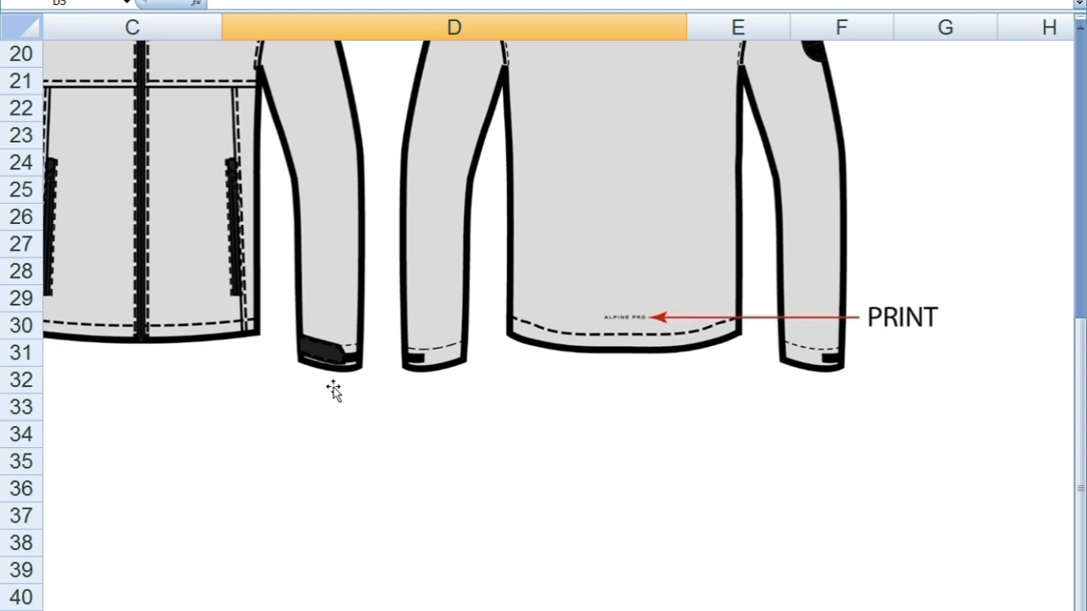
{"action": "scroll", "coordinate": [633, 434], "scroll_direction": "down", "scroll_amount": 1, "text": "ctrl"}
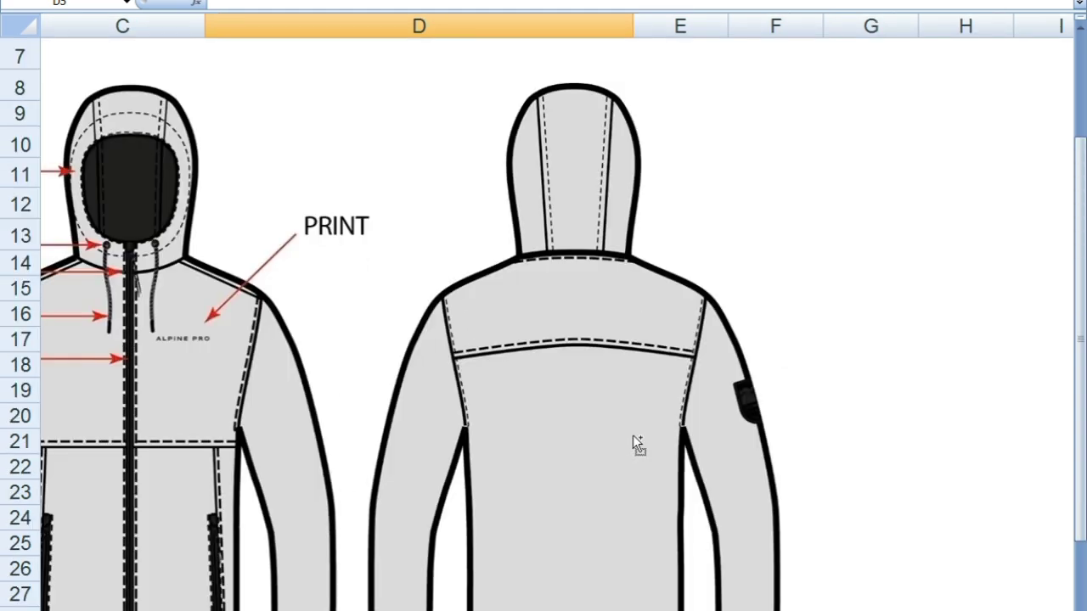
{"action": "scroll", "coordinate": [633, 435], "scroll_direction": "down", "scroll_amount": 1, "text": "ctrl"}
{"action": "scroll", "coordinate": [433, 339], "scroll_direction": "down", "scroll_amount": 1}
{"action": "scroll", "coordinate": [433, 339], "scroll_direction": "down", "scroll_amount": 1}
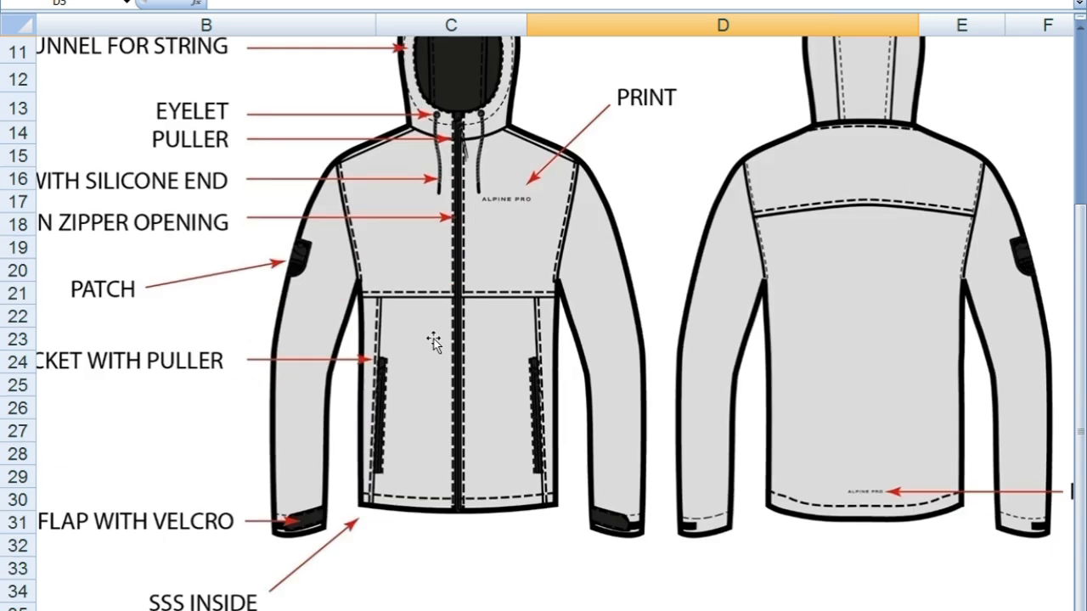
{"action": "scroll", "coordinate": [432, 337], "scroll_direction": "down", "scroll_amount": 1, "text": "ctrl"}
{"action": "scroll", "coordinate": [490, 286], "scroll_direction": "down", "scroll_amount": 1}
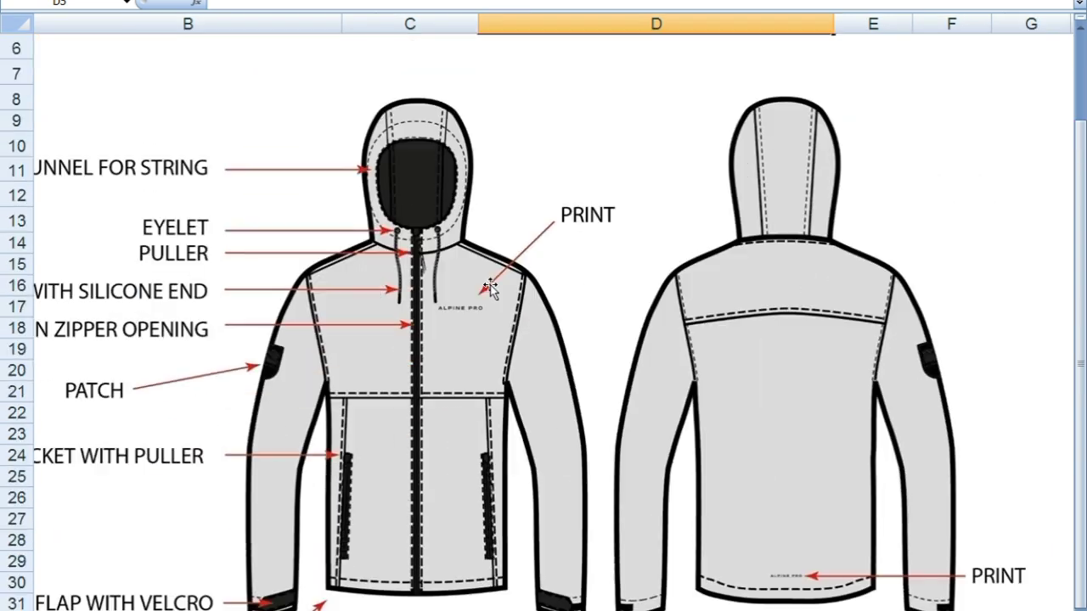
{"action": "scroll", "coordinate": [490, 286], "scroll_direction": "down", "scroll_amount": 1}
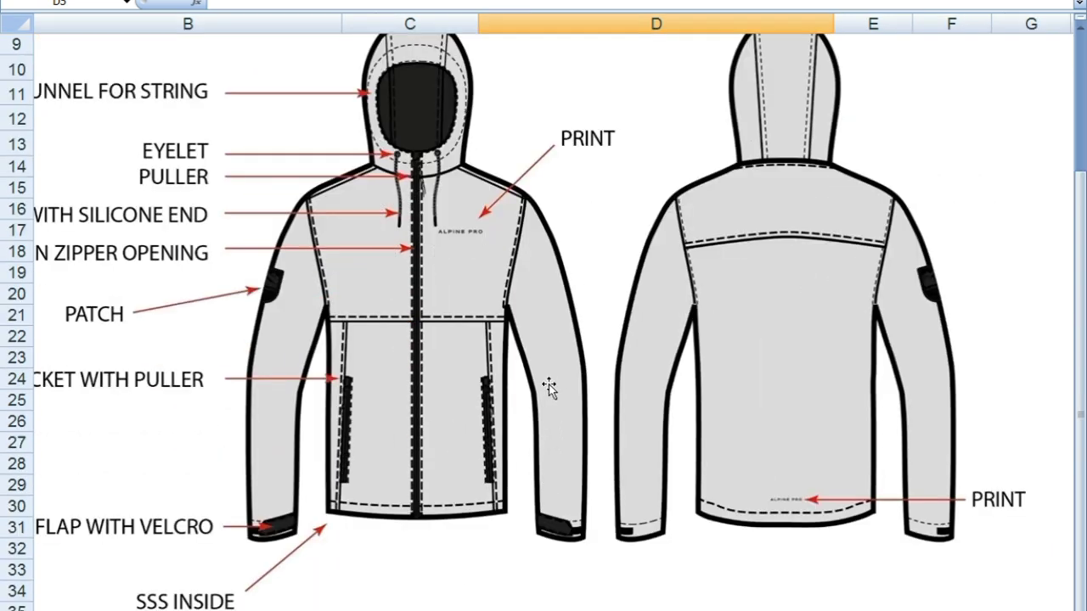
{"action": "scroll", "coordinate": [543, 374], "scroll_direction": "down", "scroll_amount": 1, "text": "ctrl"}
{"action": "scroll", "coordinate": [515, 337], "scroll_direction": "down", "scroll_amount": 1}
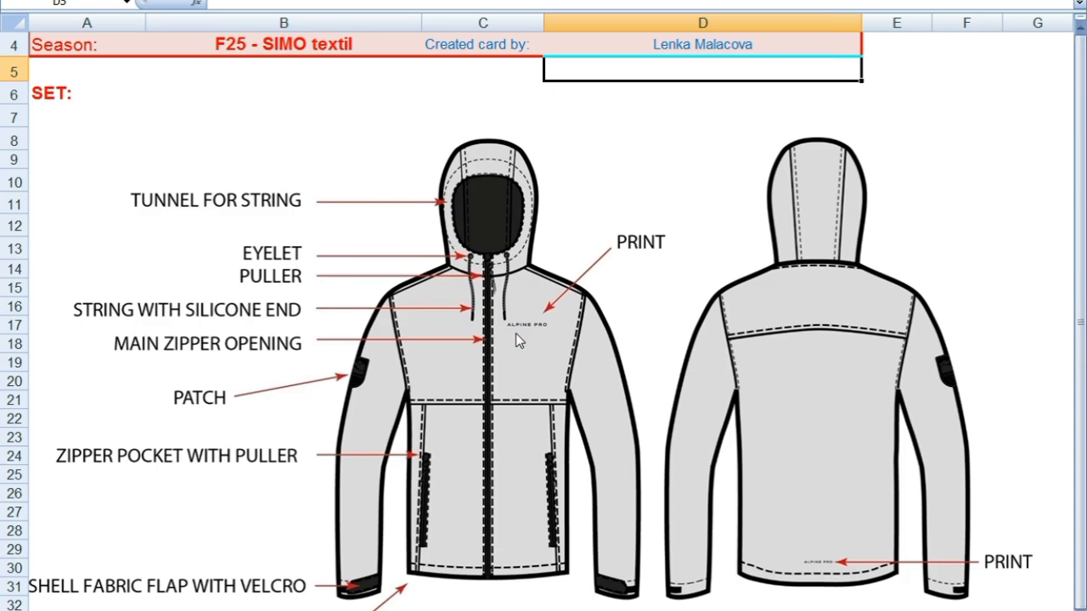
{"action": "scroll", "coordinate": [516, 335], "scroll_direction": "up", "scroll_amount": 1}
Check the workbook's materials and colour specification sheets, and switch back to the sleeve pattern in Modaris
{"action": "left_click", "coordinate": [327, 610]}
{"action": "left_click", "coordinate": [357, 610]}
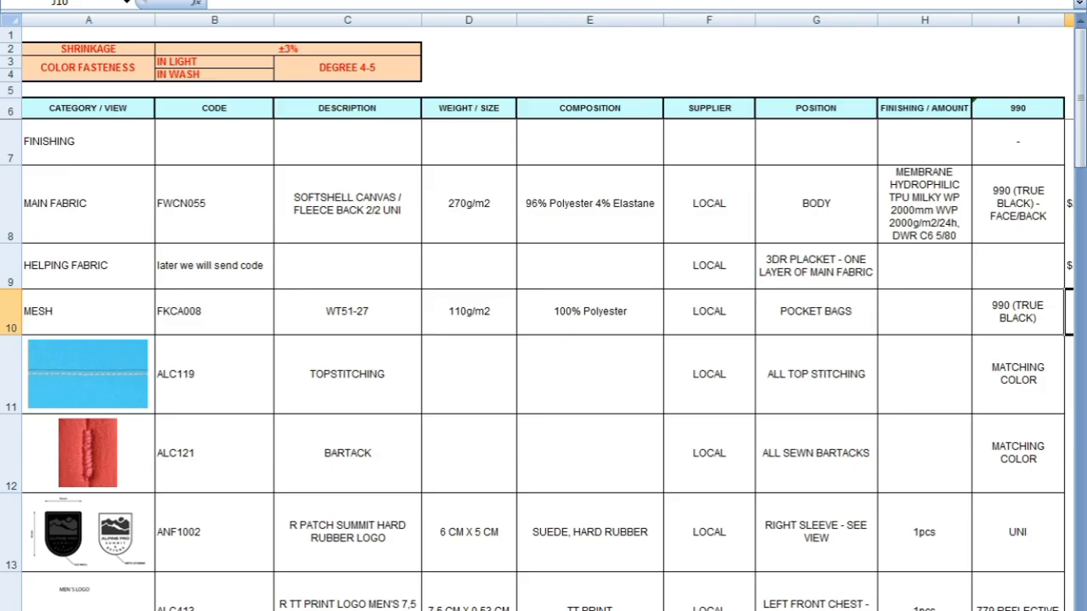
{"action": "left_click", "coordinate": [327, 610]}
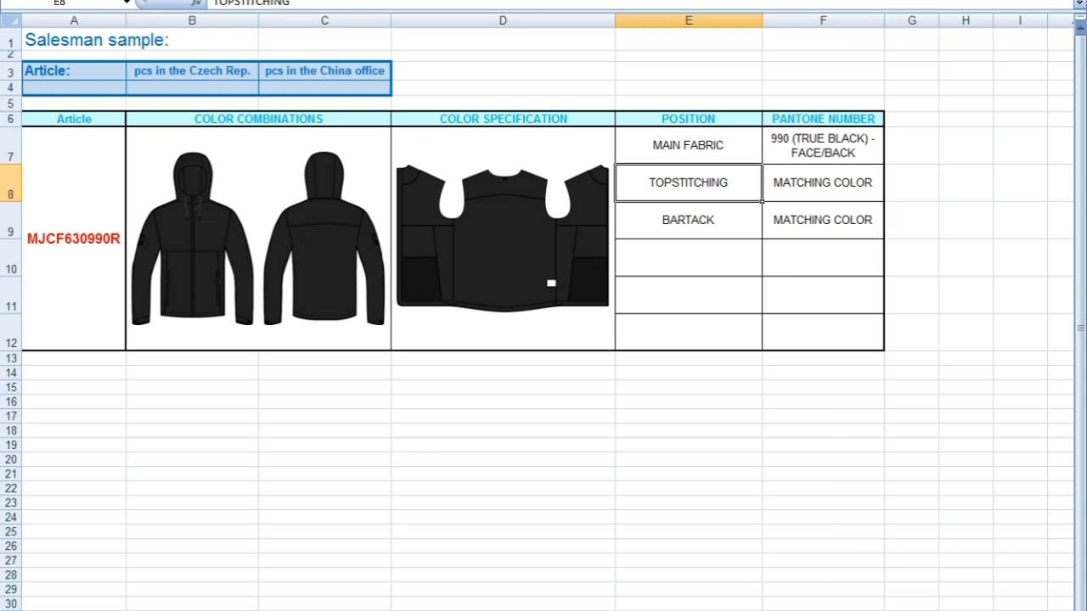
{"action": "left_click", "coordinate": [197, 610]}
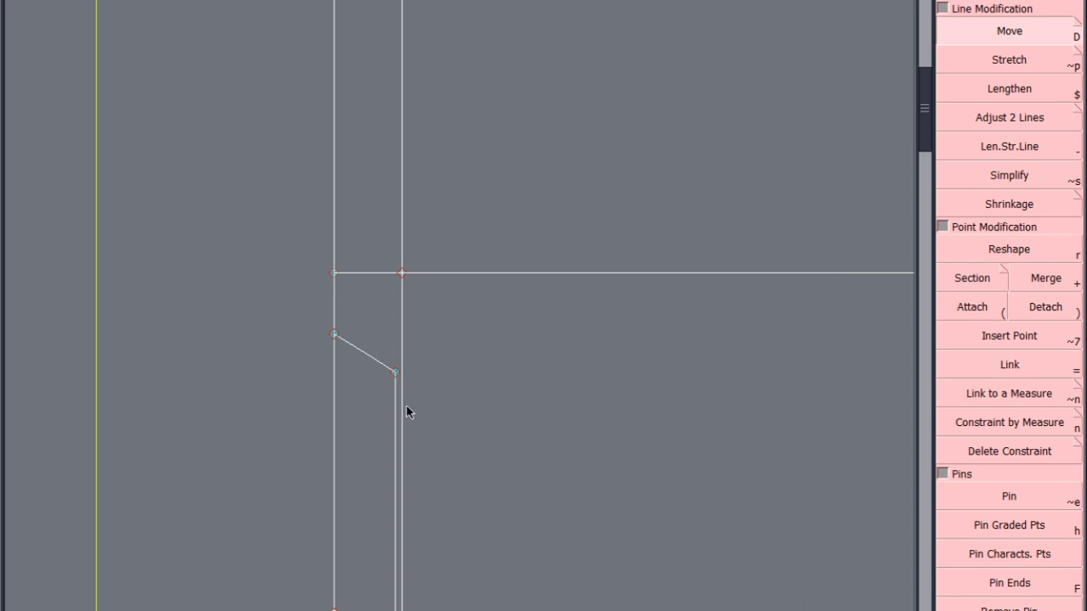
Add a point on the slanted line near its inner end and section the line at that point
{"action": "scroll", "coordinate": [407, 405], "scroll_direction": "up", "scroll_amount": 2}
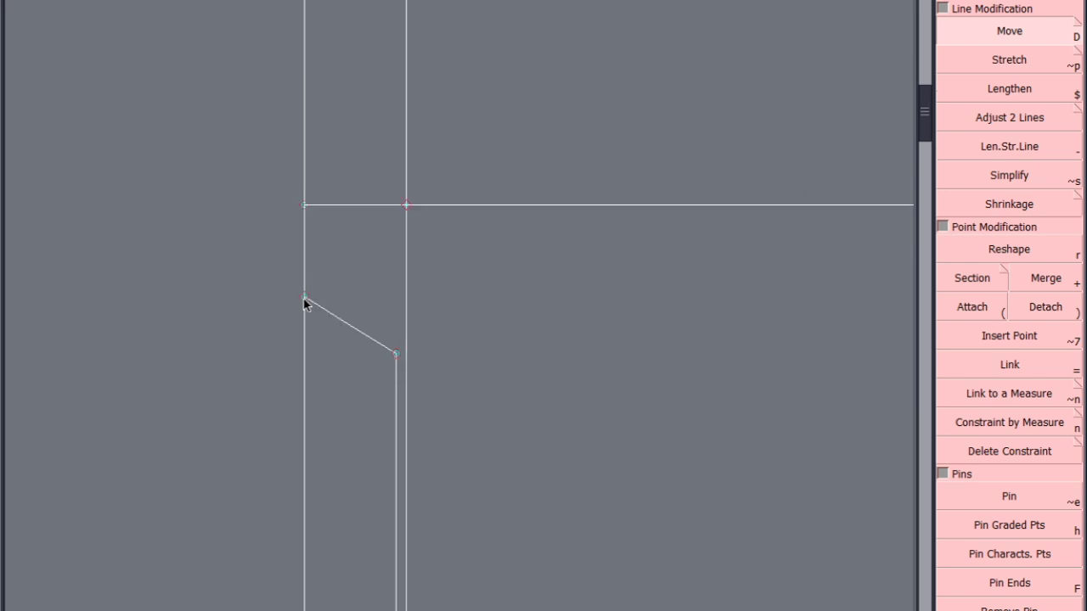
{"action": "key", "text": "s"}
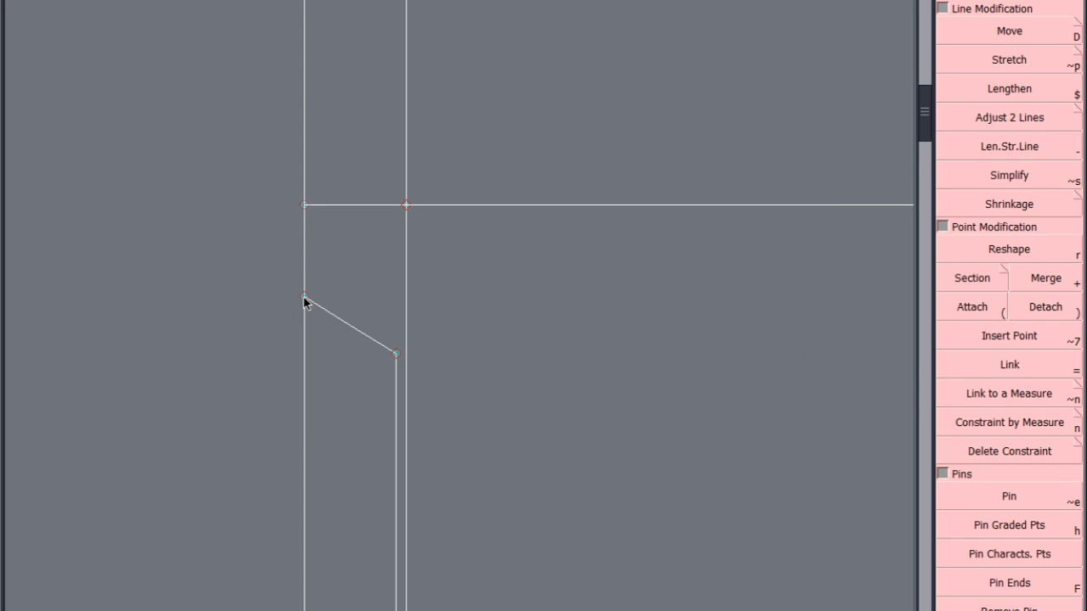
{"action": "left_click", "coordinate": [303, 298]}
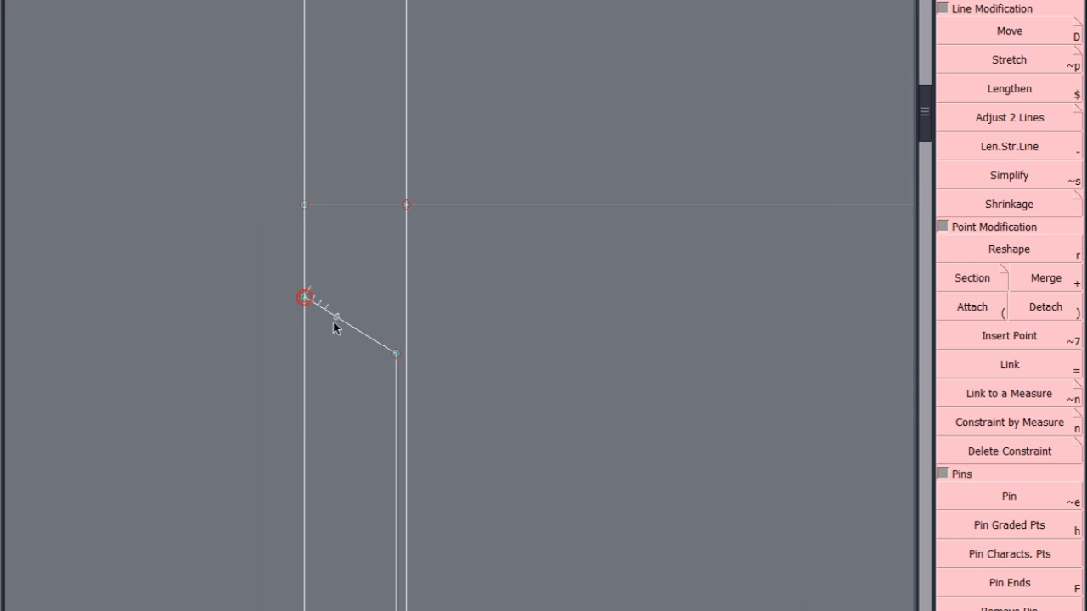
{"action": "left_click", "coordinate": [375, 343]}
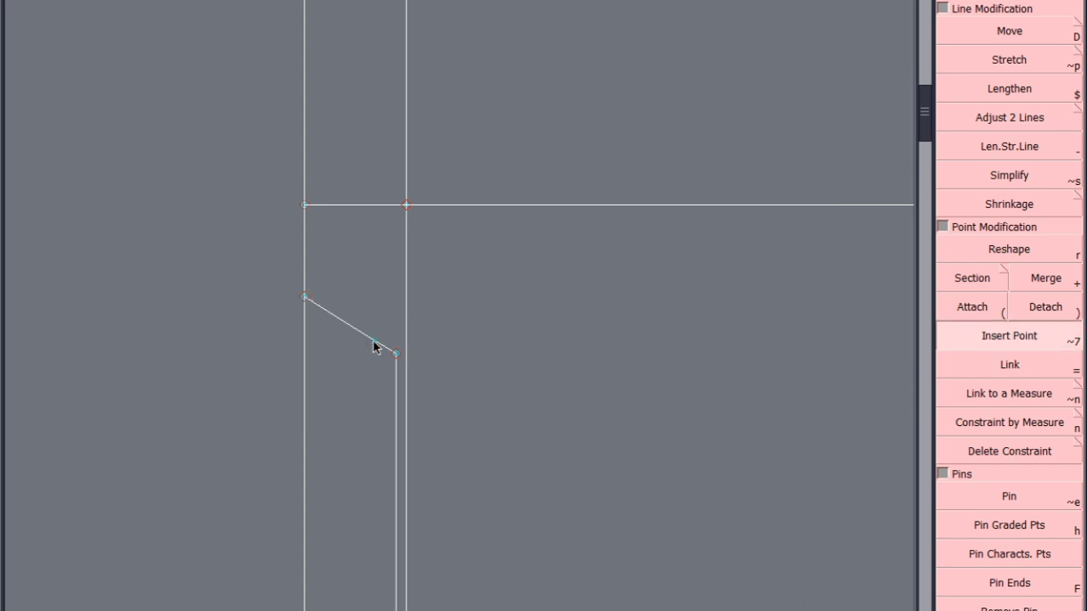
{"action": "left_click", "coordinate": [976, 283]}
{"action": "left_click", "coordinate": [374, 343]}
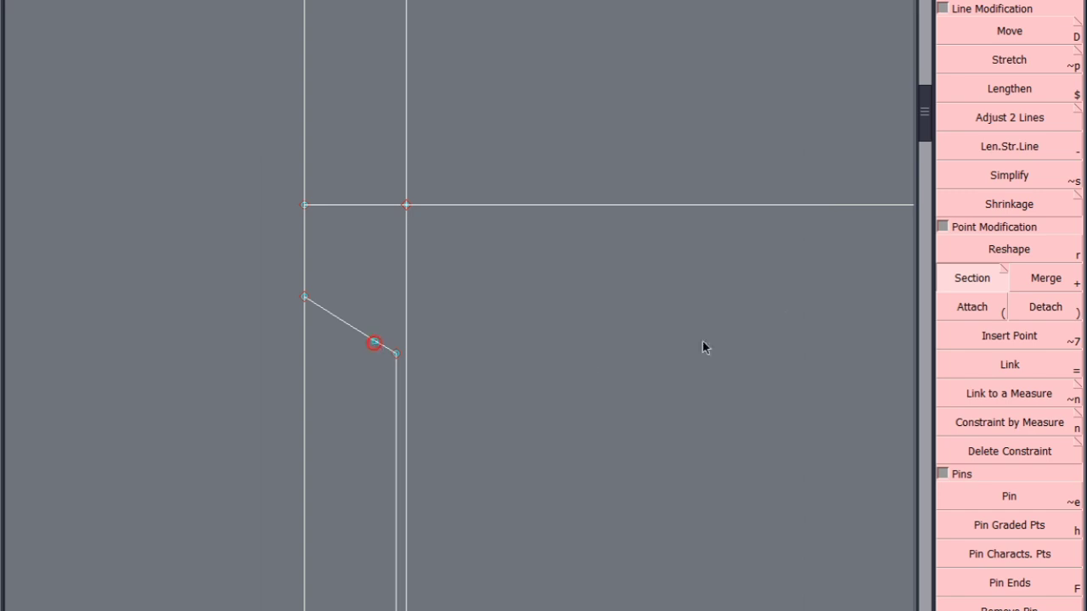
Move the slanted line's inner end along the parallel line away from the centre line, forming a short corner segment
{"action": "left_click", "coordinate": [1026, 33]}
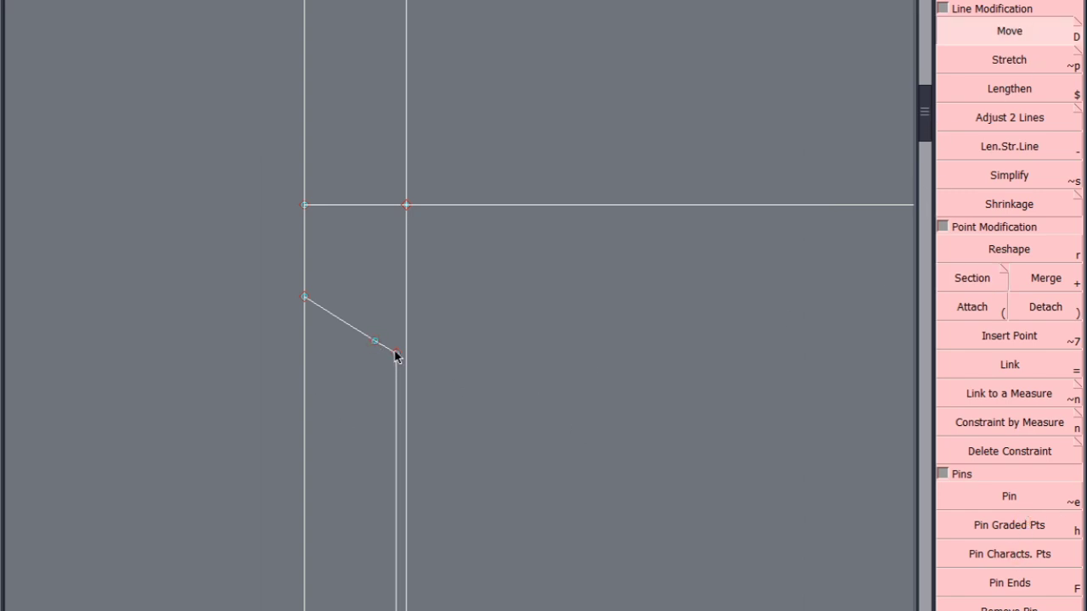
{"action": "left_click_drag", "start_coordinate": [396, 355], "coordinate": [396, 380]}
{"action": "scroll", "coordinate": [326, 378], "scroll_direction": "up", "scroll_amount": 2}
{"action": "left_click", "coordinate": [416, 354]}
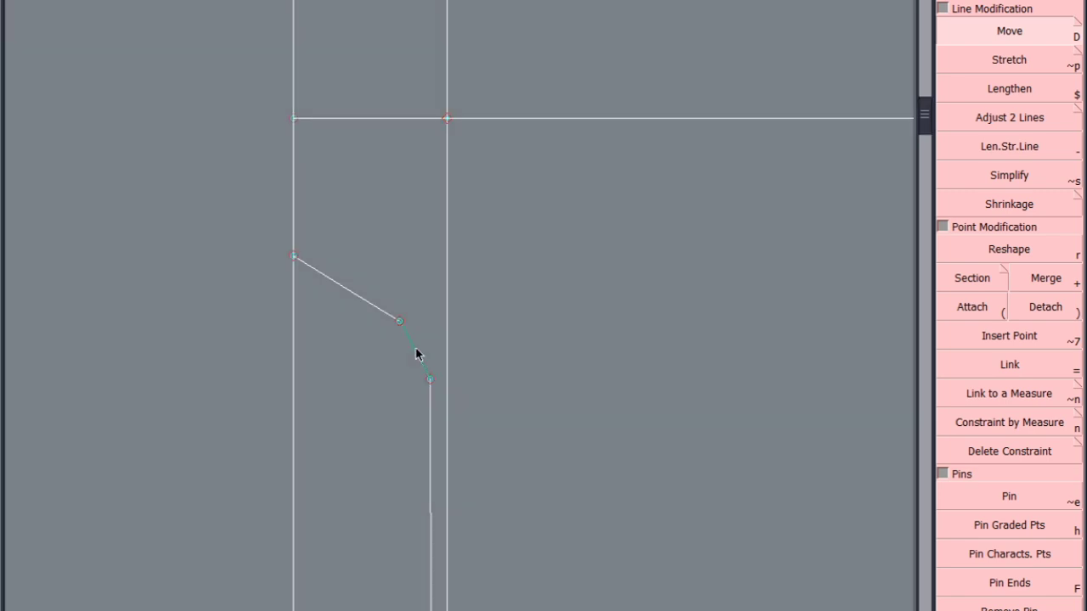
Reshape the short corner segment into a smooth outward curve between the slanted line and the inner parallel line
{"action": "key", "text": "ctrl+7"}
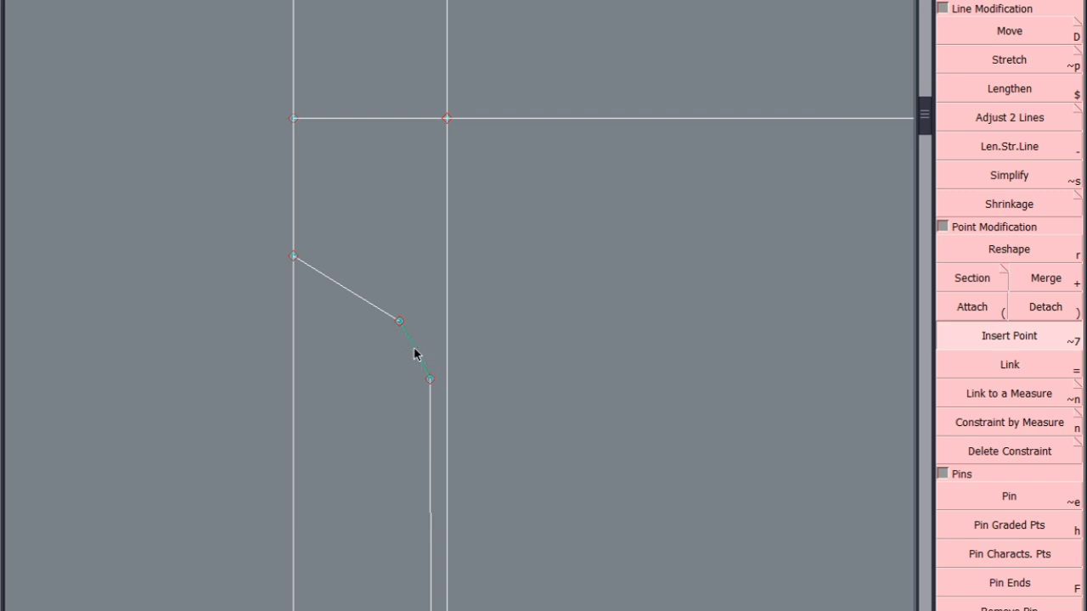
{"action": "key", "text": "ctrl+s"}
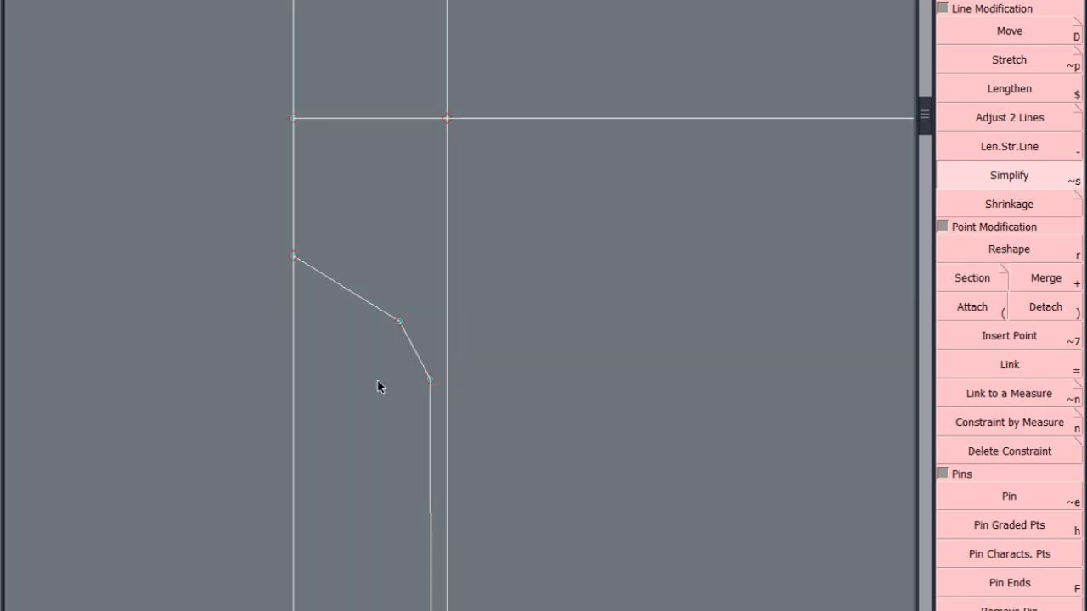
{"action": "scroll", "coordinate": [378, 380], "scroll_direction": "up", "scroll_amount": 3}
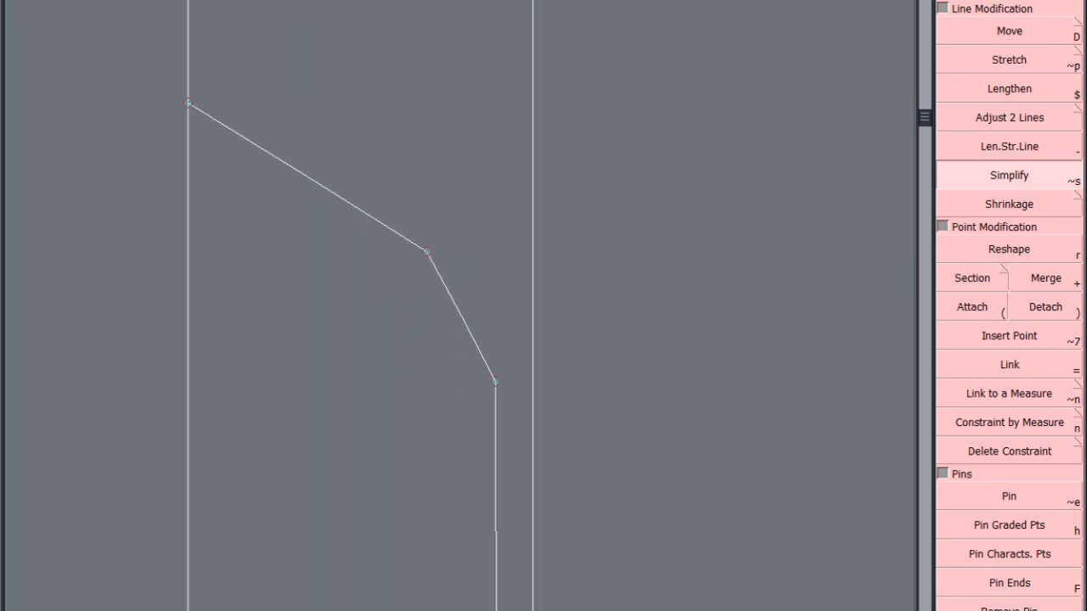
{"action": "left_click", "coordinate": [382, 1]}
{"action": "left_click", "coordinate": [429, 242]}
{"action": "left_click", "coordinate": [1007, 250]}
{"action": "scroll", "coordinate": [488, 313], "scroll_direction": "up", "scroll_amount": 1}
{"action": "left_click_drag", "start_coordinate": [467, 357], "coordinate": [459, 281]}
{"action": "left_click_drag", "start_coordinate": [480, 321], "coordinate": [491, 324]}
{"action": "left_click_drag", "start_coordinate": [458, 281], "coordinate": [461, 271]}
Save the model MJCF630.mdl, continuing past the validation anomalies
{"action": "scroll", "coordinate": [516, 294], "scroll_direction": "down", "scroll_amount": 2}
{"action": "scroll", "coordinate": [460, 225], "scroll_direction": "down", "scroll_amount": 2}
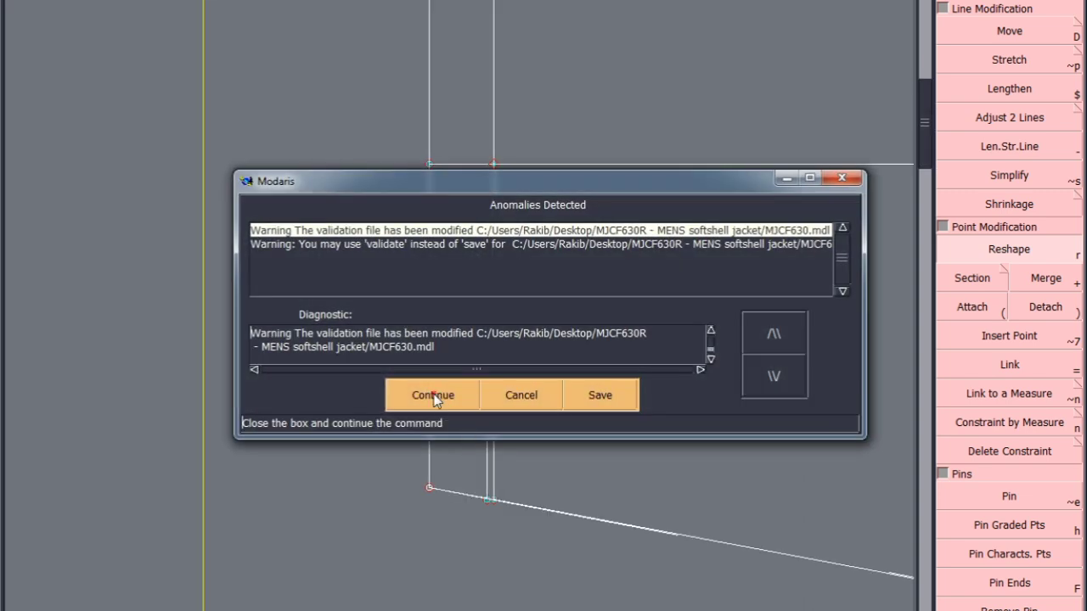
{"action": "left_click", "coordinate": [433, 396]}
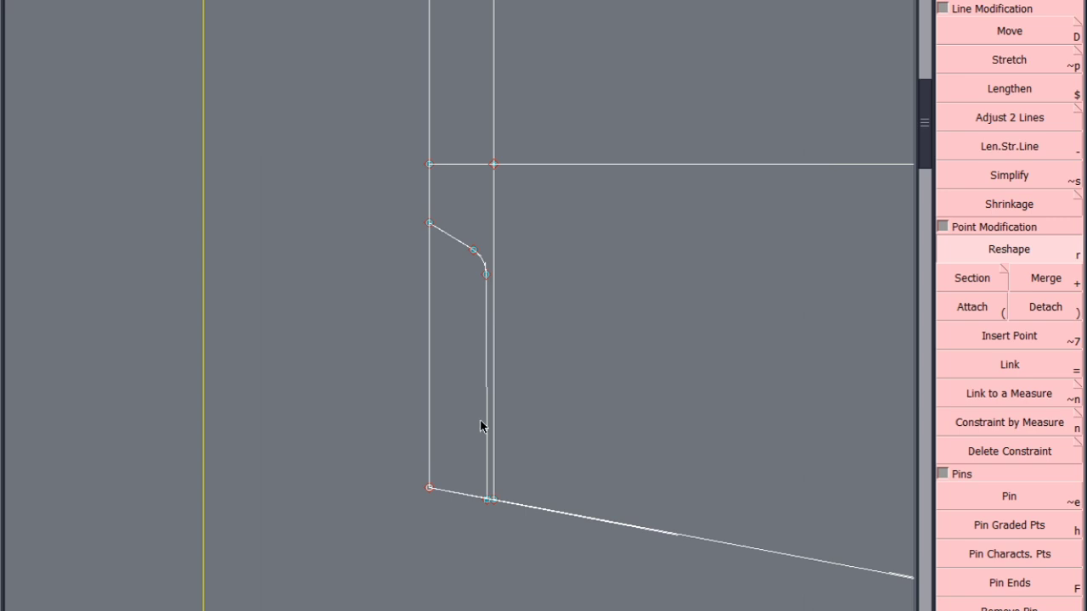
Align the inner parallel line between its point on the sleeve's lower edge and the curve's end, and save the model again
{"action": "key", "text": "2"}
{"action": "left_click", "coordinate": [486, 495]}
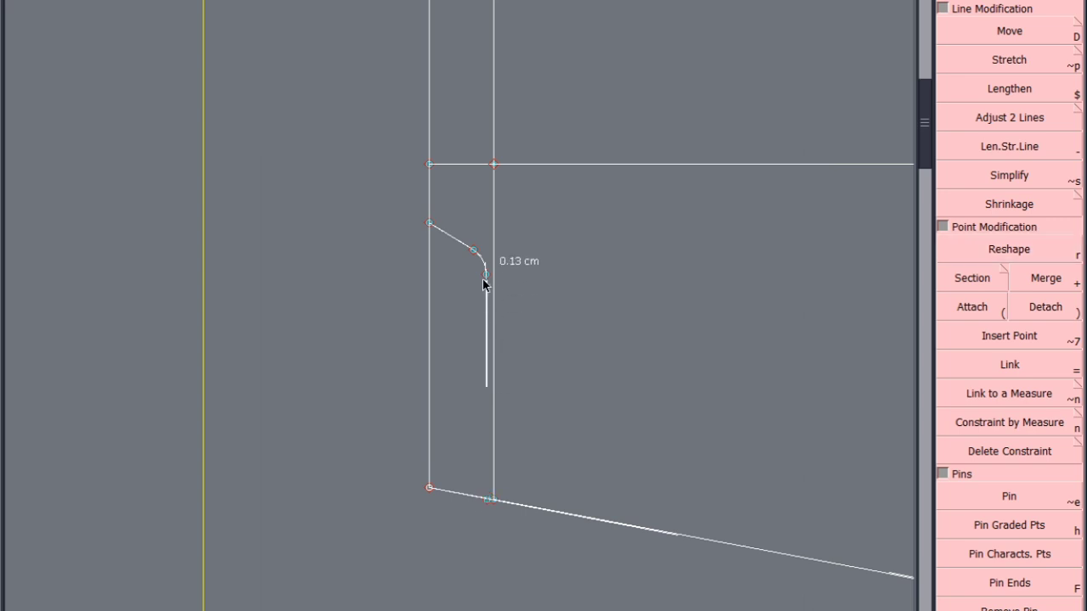
{"action": "left_click", "coordinate": [485, 274]}
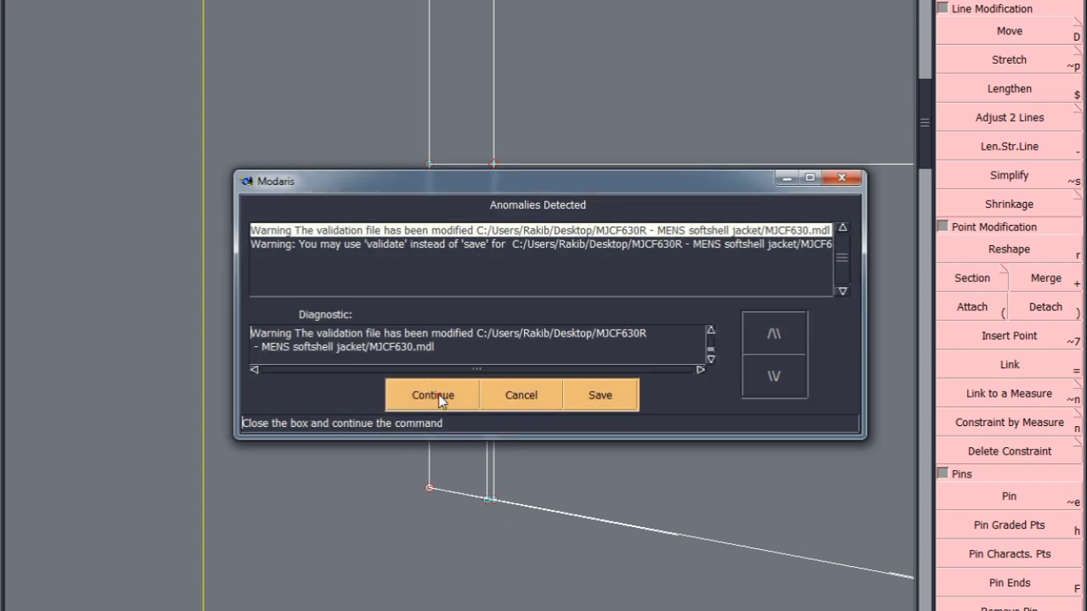
{"action": "left_click", "coordinate": [436, 394]}
{"action": "scroll", "coordinate": [439, 399], "scroll_direction": "down", "scroll_amount": 2}
{"action": "key", "text": "ctrl+s"}
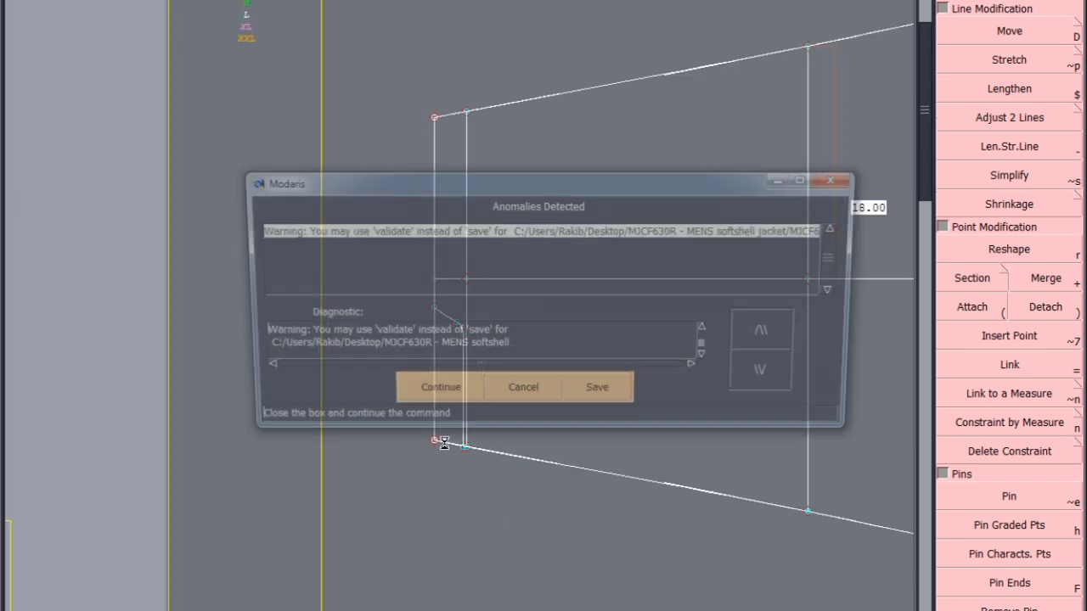
{"action": "left_click", "coordinate": [432, 390]}
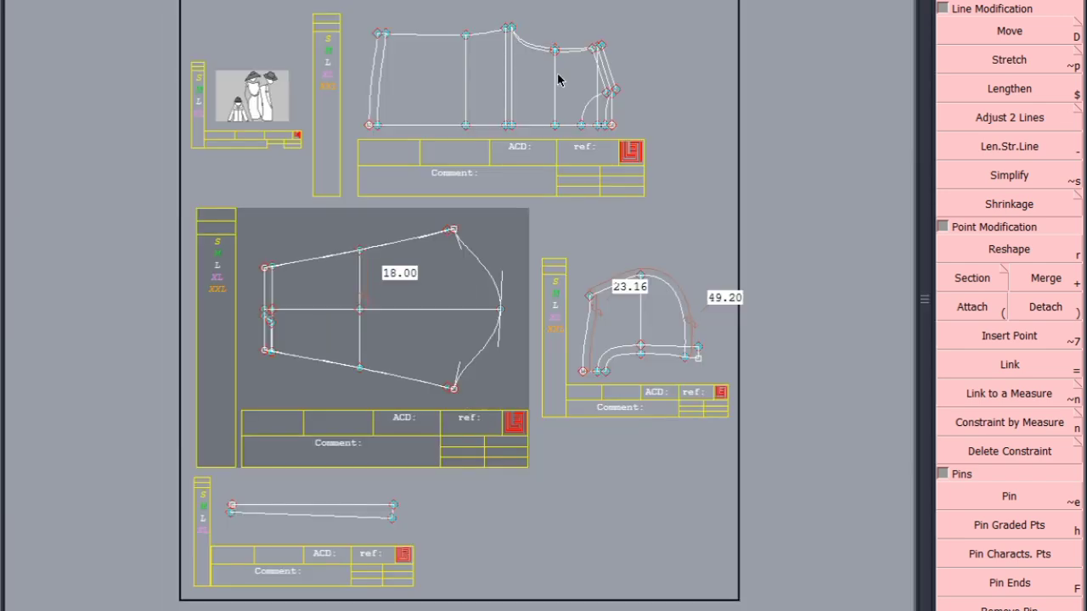
Duplicate the combined front and back body piece, place the copy beside the original, and save the model
{"action": "scroll", "coordinate": [490, 25], "scroll_direction": "up", "scroll_amount": 2}
{"action": "left_click", "coordinate": [457, 125]}
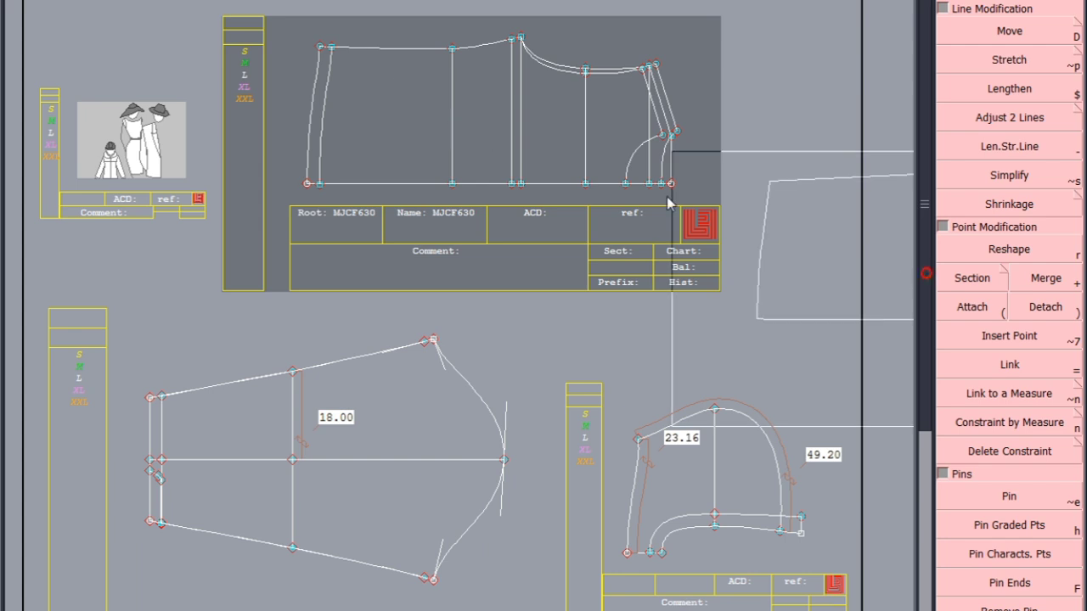
{"action": "left_click", "coordinate": [654, 358]}
{"action": "left_click", "coordinate": [545, 134]}
{"action": "left_click", "coordinate": [761, 425]}
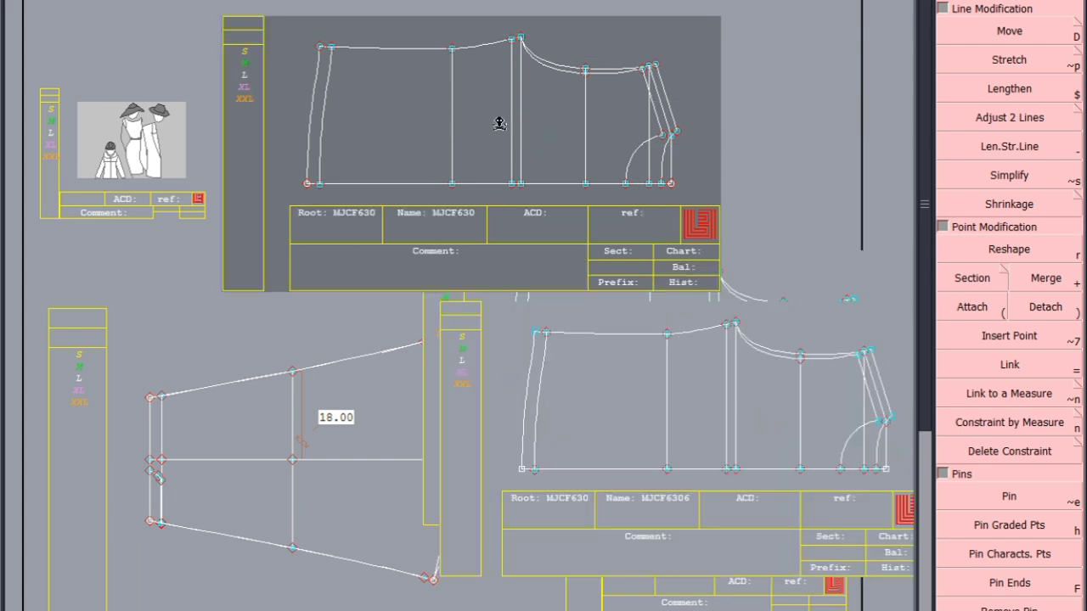
{"action": "key", "text": "Escape"}
{"action": "scroll", "coordinate": [498, 131], "scroll_direction": "down", "scroll_amount": 2}
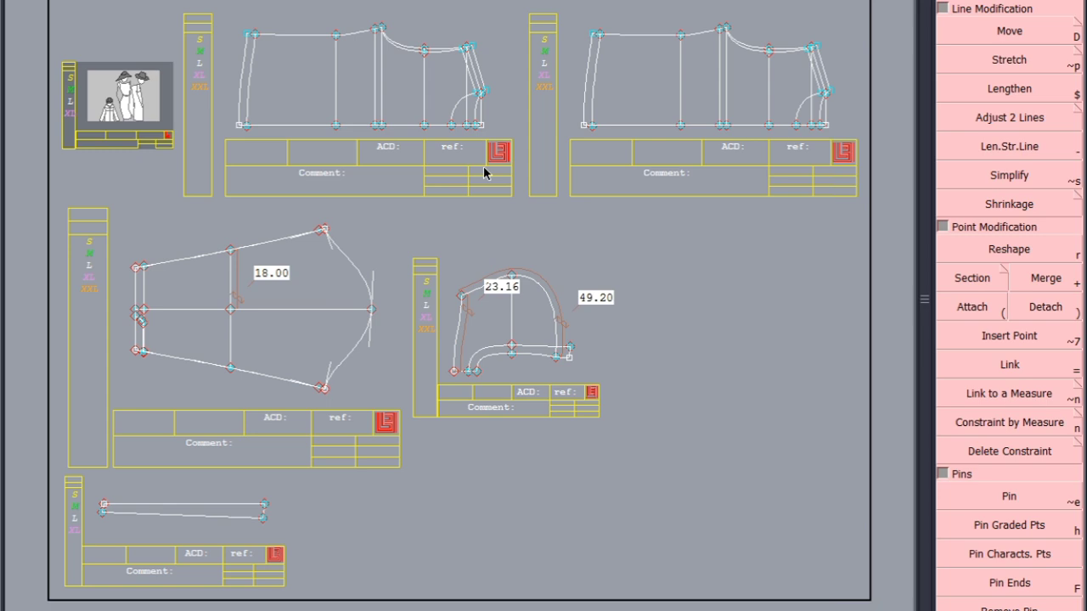
{"action": "key", "text": "ctrl+s"}
{"action": "left_click", "coordinate": [423, 399]}
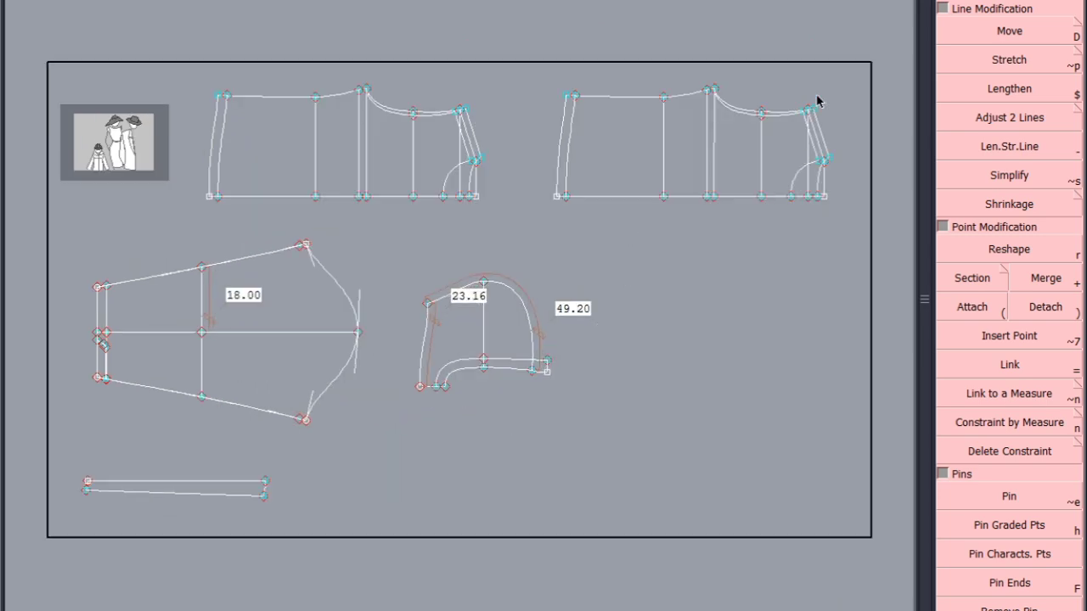
Turn the body copy into the back piece by deleting the deeper armhole curve, front neckline curve and front shoulder line
{"action": "scroll", "coordinate": [818, 97], "scroll_direction": "up", "scroll_amount": 3}
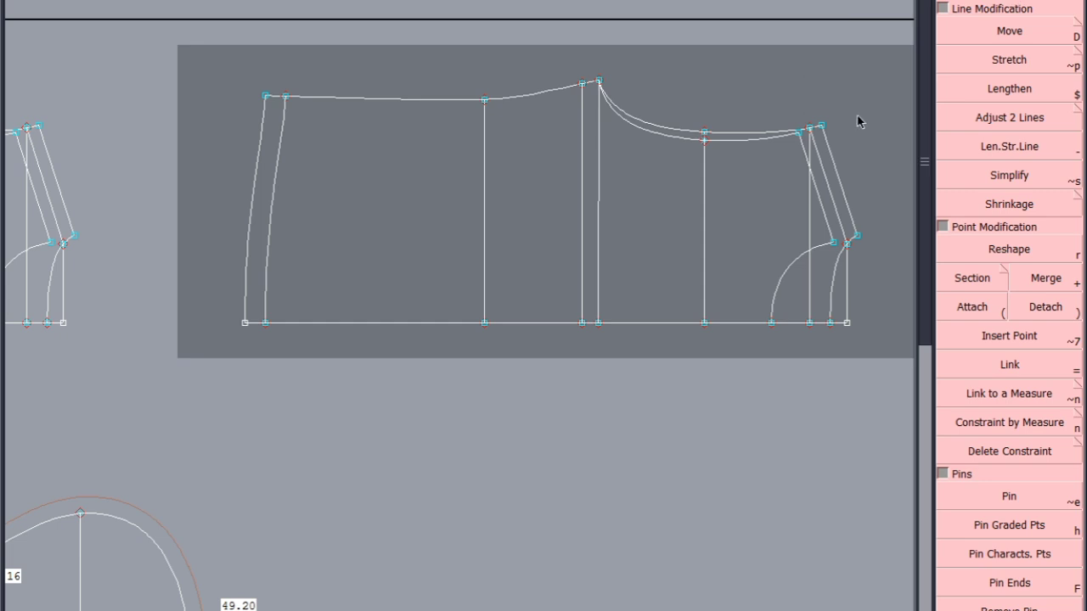
{"action": "scroll", "coordinate": [749, 250], "scroll_direction": "up", "scroll_amount": 1}
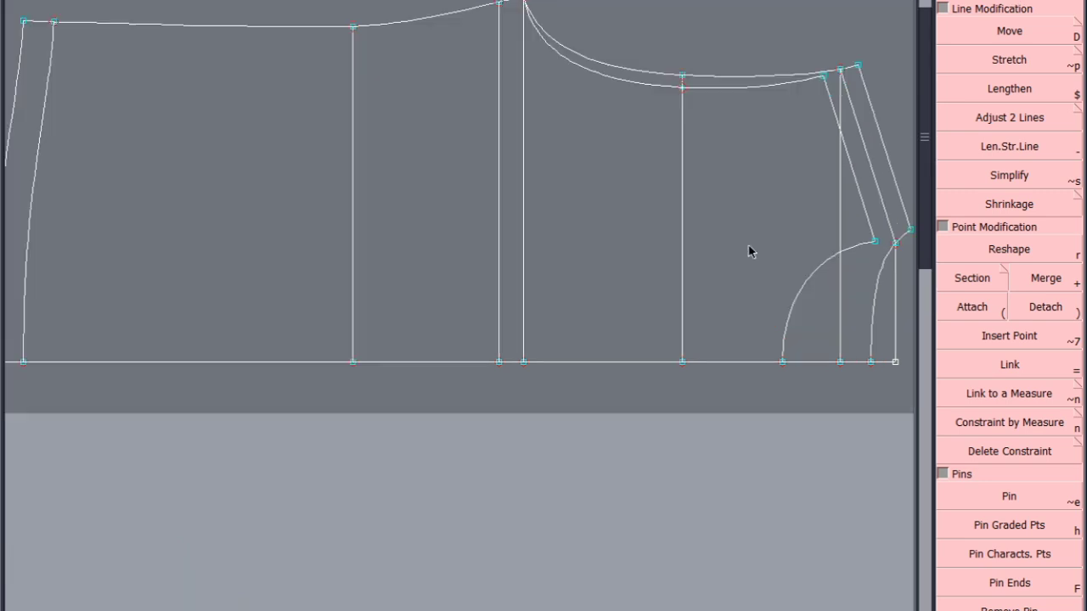
{"action": "left_click", "coordinate": [761, 91]}
{"action": "left_click", "coordinate": [813, 281]}
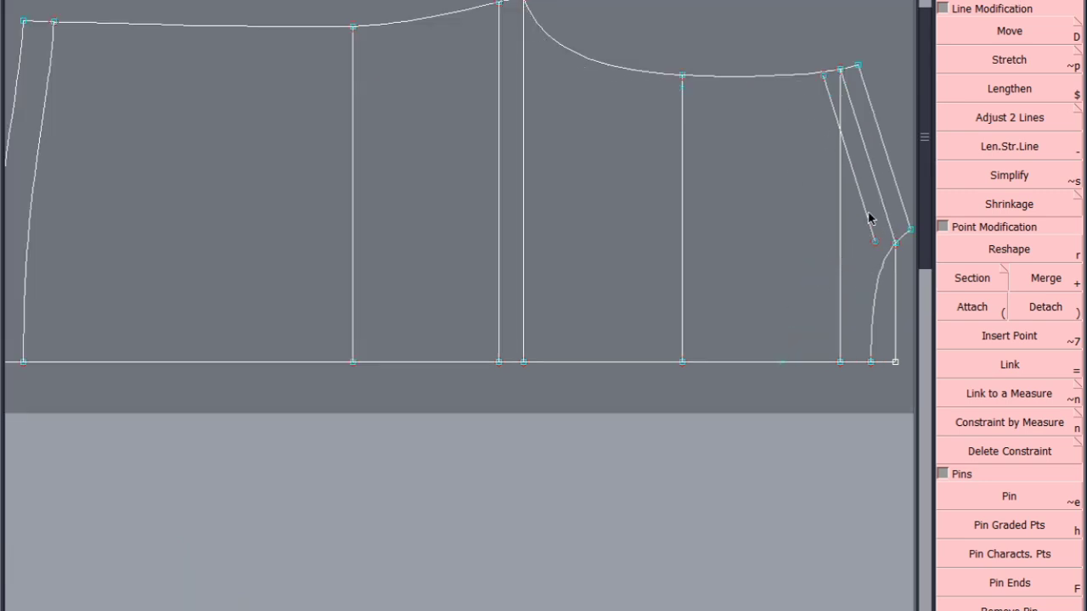
{"action": "scroll", "coordinate": [667, 114], "scroll_direction": "down", "scroll_amount": 2}
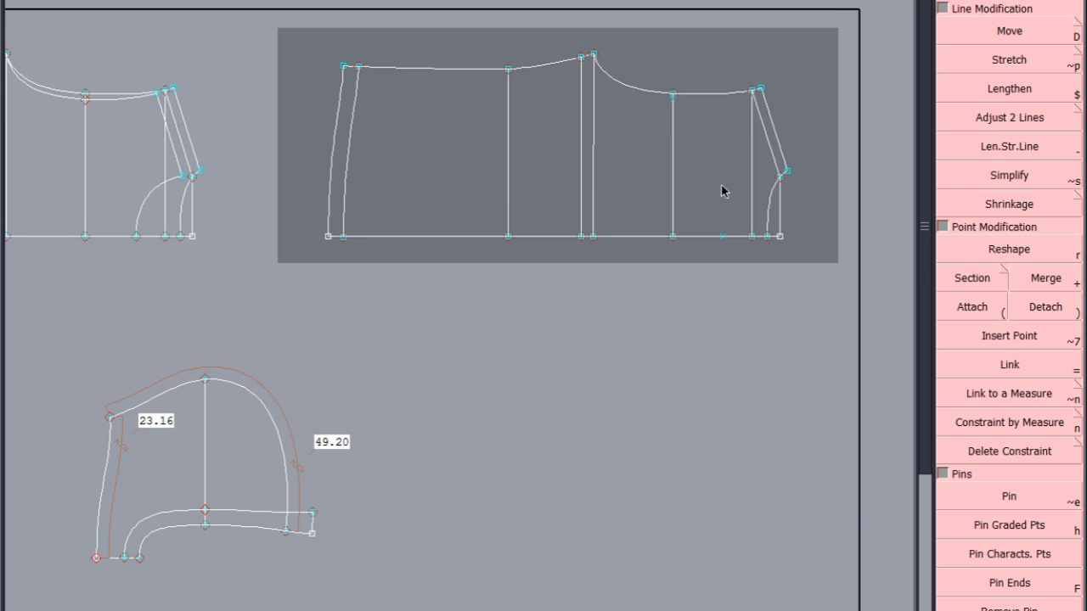
{"action": "scroll", "coordinate": [679, 106], "scroll_direction": "up", "scroll_amount": 3}
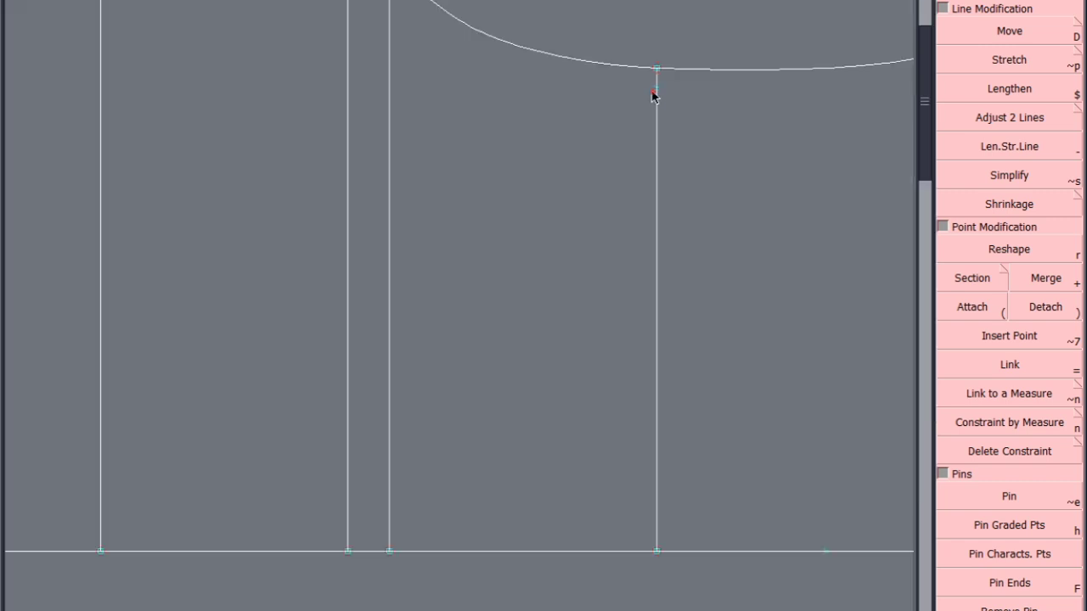
{"action": "scroll", "coordinate": [778, 199], "scroll_direction": "down", "scroll_amount": 3}
{"action": "scroll", "coordinate": [813, 206], "scroll_direction": "down", "scroll_amount": 2}
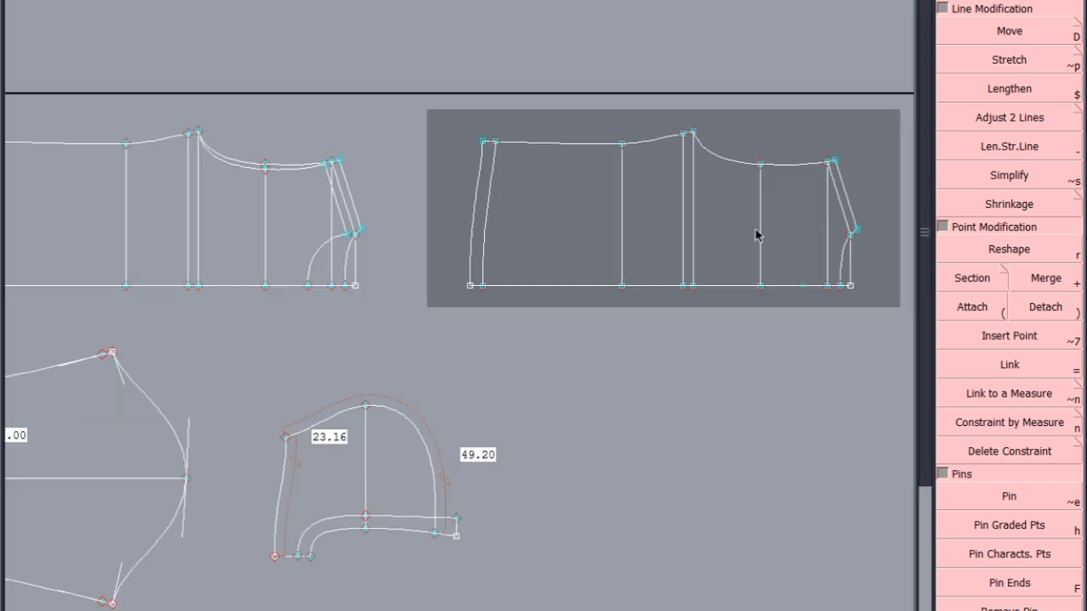
{"action": "scroll", "coordinate": [756, 236], "scroll_direction": "down", "scroll_amount": 2}
Reduce the original body piece to the front by deleting the back armhole curve, both extra shoulder lines and the short neckline extension
{"action": "scroll", "coordinate": [626, 235], "scroll_direction": "up", "scroll_amount": 3}
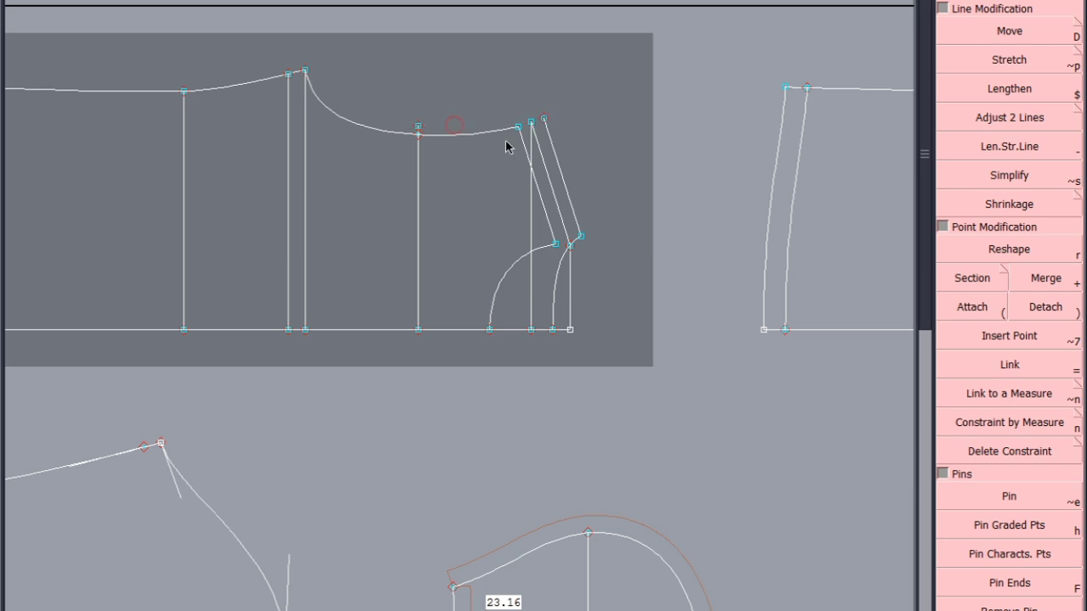
{"action": "left_click", "coordinate": [550, 139]}
{"action": "left_click", "coordinate": [557, 194]}
{"action": "scroll", "coordinate": [583, 208], "scroll_direction": "down", "scroll_amount": 2}
{"action": "scroll", "coordinate": [590, 228], "scroll_direction": "up", "scroll_amount": 4}
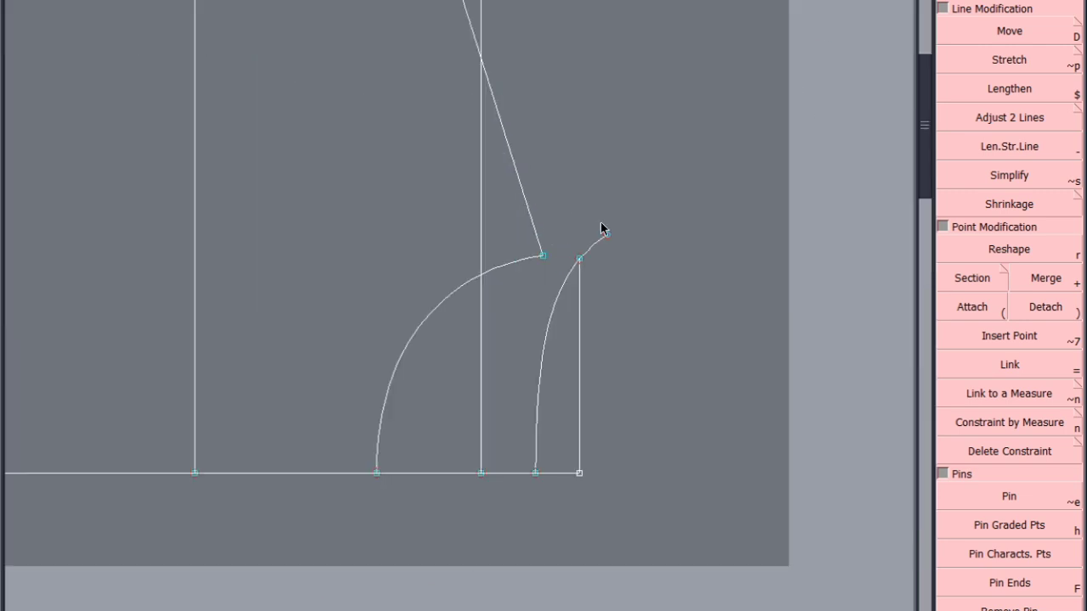
{"action": "left_click", "coordinate": [612, 238]}
{"action": "scroll", "coordinate": [649, 286], "scroll_direction": "down", "scroll_amount": 2}
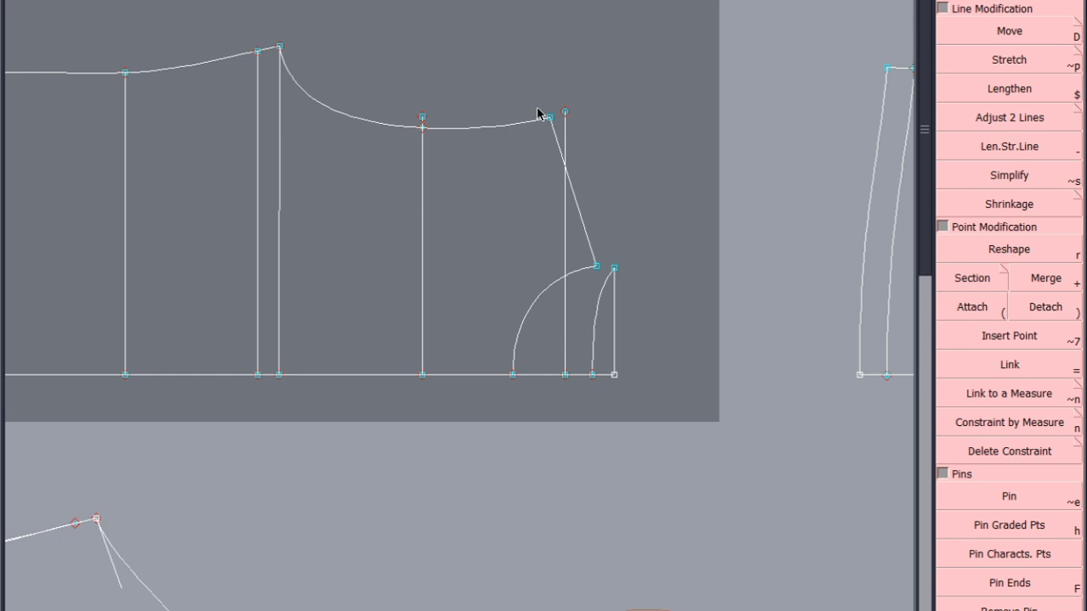
Save the model MJCF630.mdl with all pieces in view, continuing past the validation anomalies
{"action": "scroll", "coordinate": [707, 242], "scroll_direction": "down", "scroll_amount": 2}
{"action": "key", "text": "ctrl+s"}
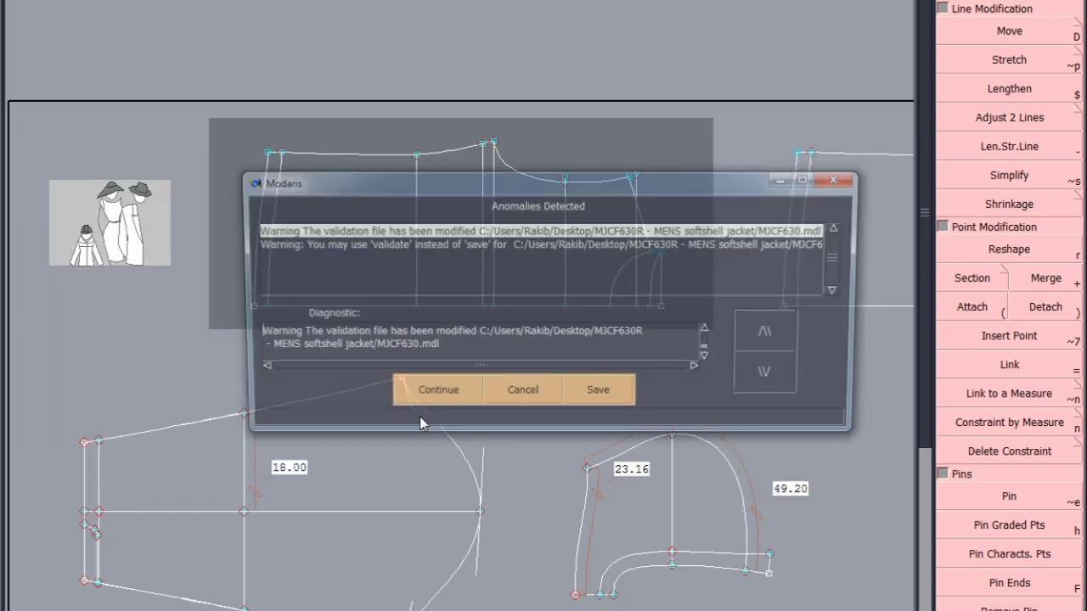
{"action": "left_click", "coordinate": [441, 397]}
{"action": "key", "text": "Home"}
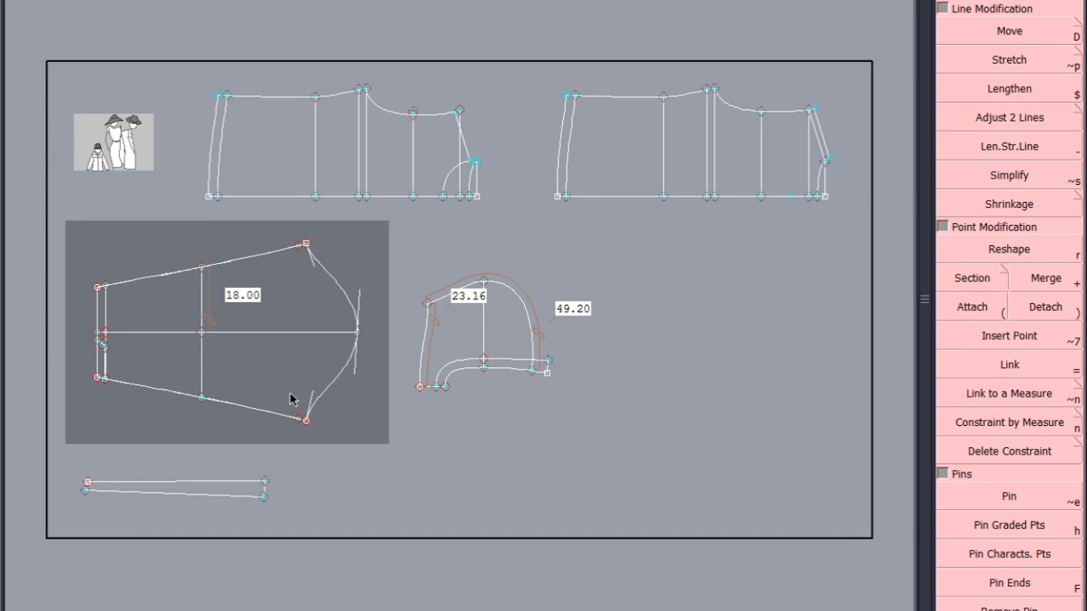
{"action": "key", "text": "ctrl+s"}
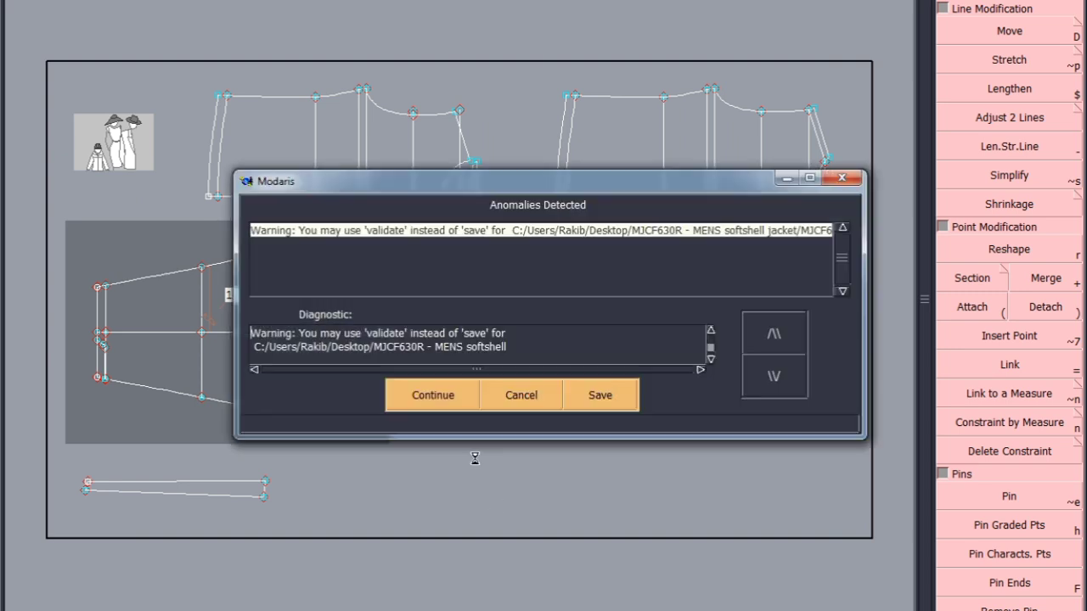
{"action": "left_click", "coordinate": [447, 396]}
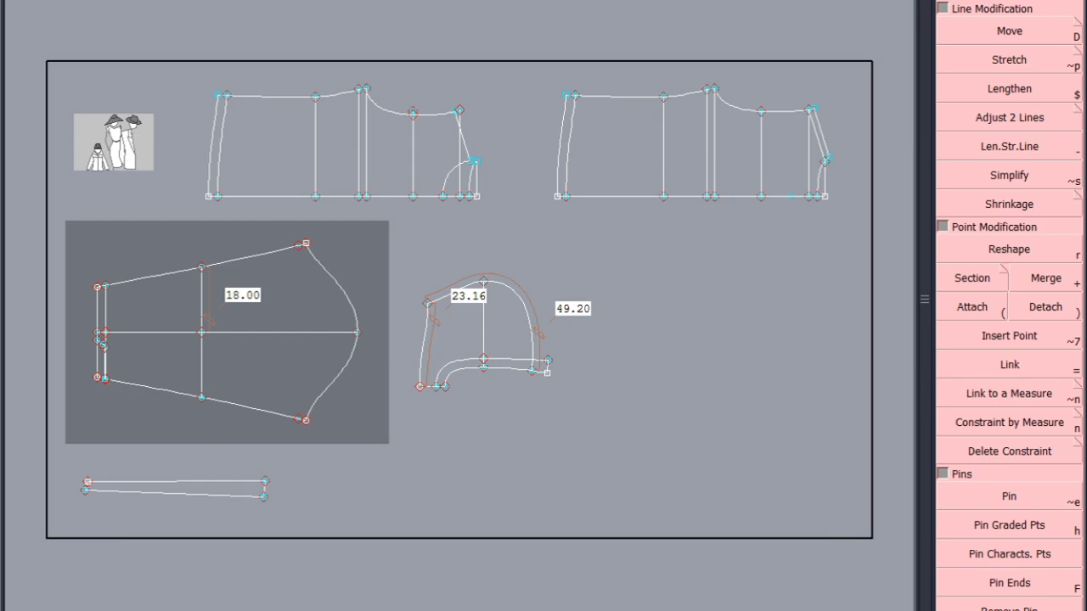
Draw a line parallel to the front piece's armhole-level line, offset toward the hem
{"action": "left_click", "coordinate": [233, 594]}
{"action": "scroll", "coordinate": [276, 46], "scroll_direction": "up", "scroll_amount": 3}
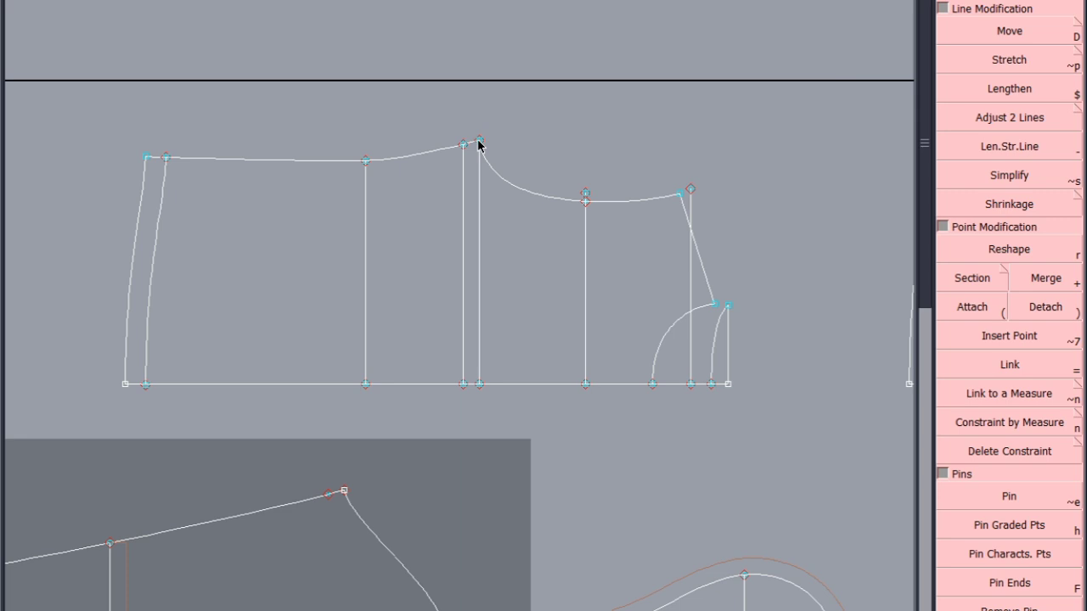
{"action": "left_click", "coordinate": [478, 141]}
{"action": "left_click", "coordinate": [442, 161]}
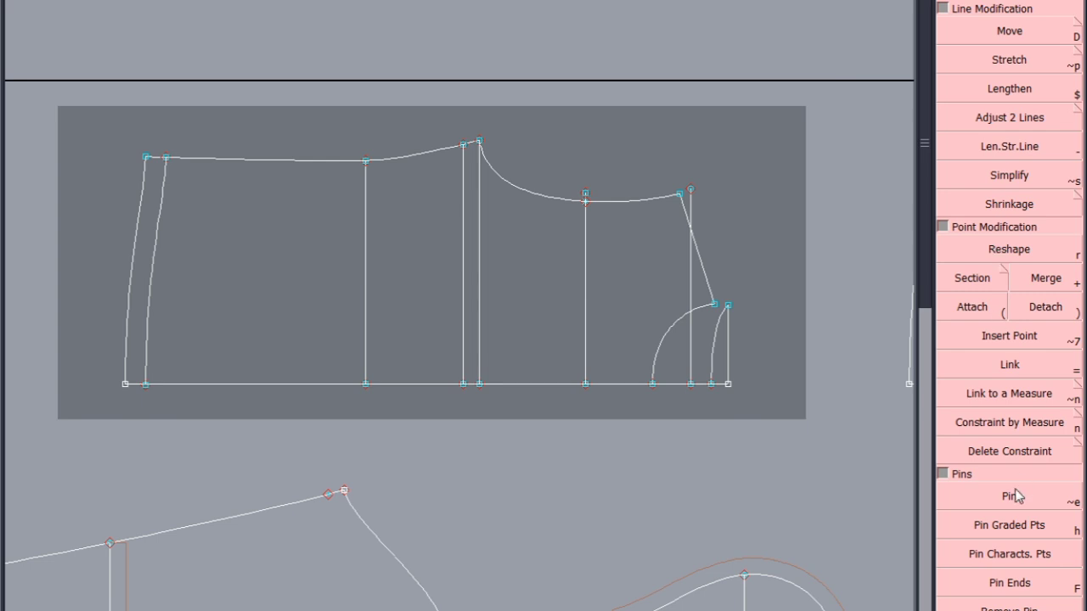
{"action": "key", "text": "F1"}
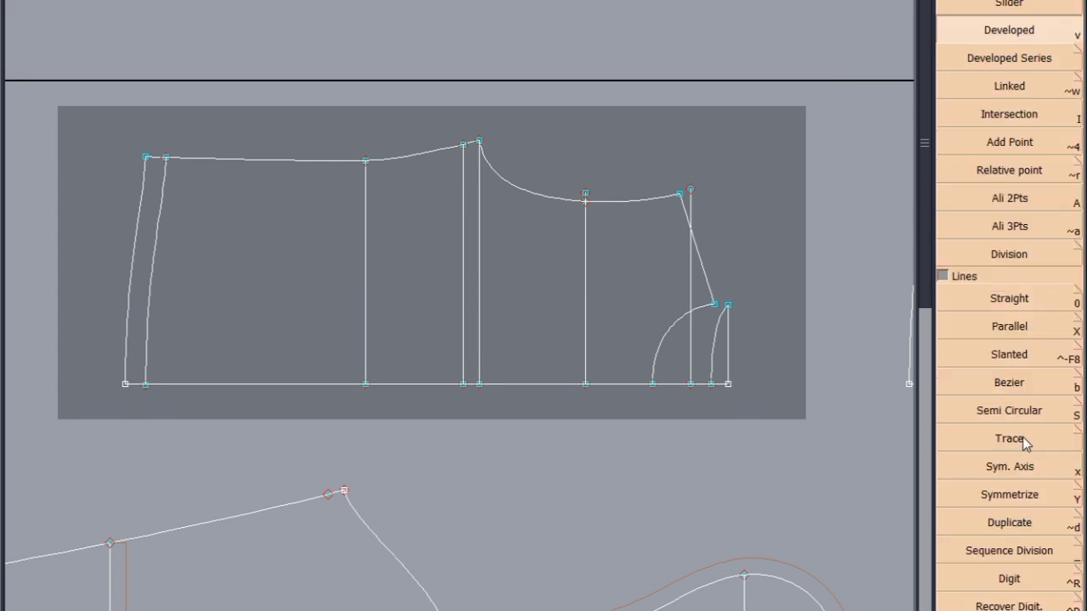
{"action": "left_click", "coordinate": [1016, 328]}
{"action": "left_click", "coordinate": [477, 290]}
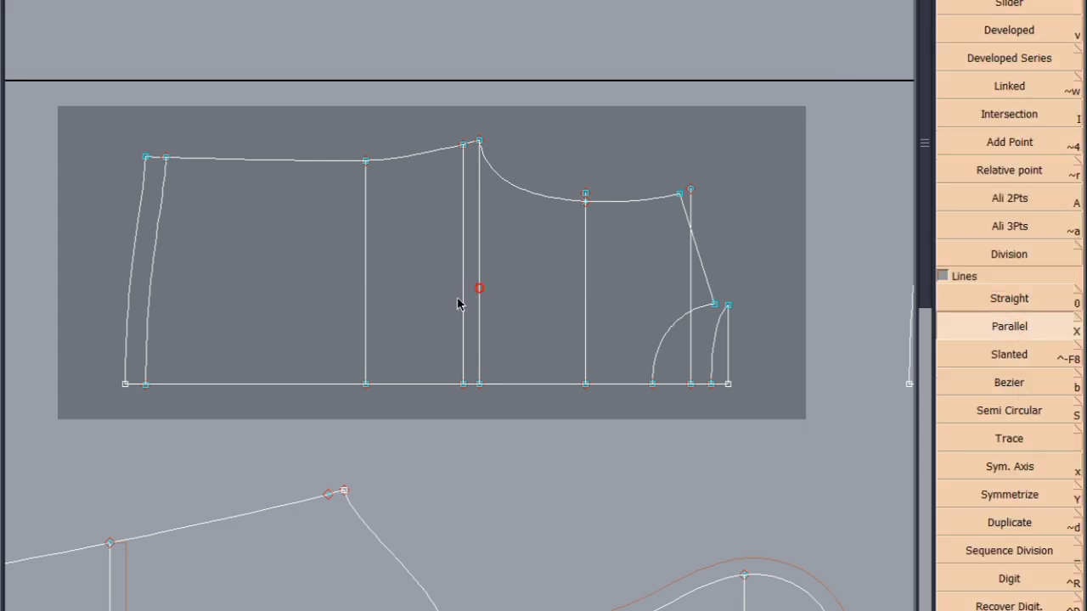
{"action": "left_click", "coordinate": [454, 306]}
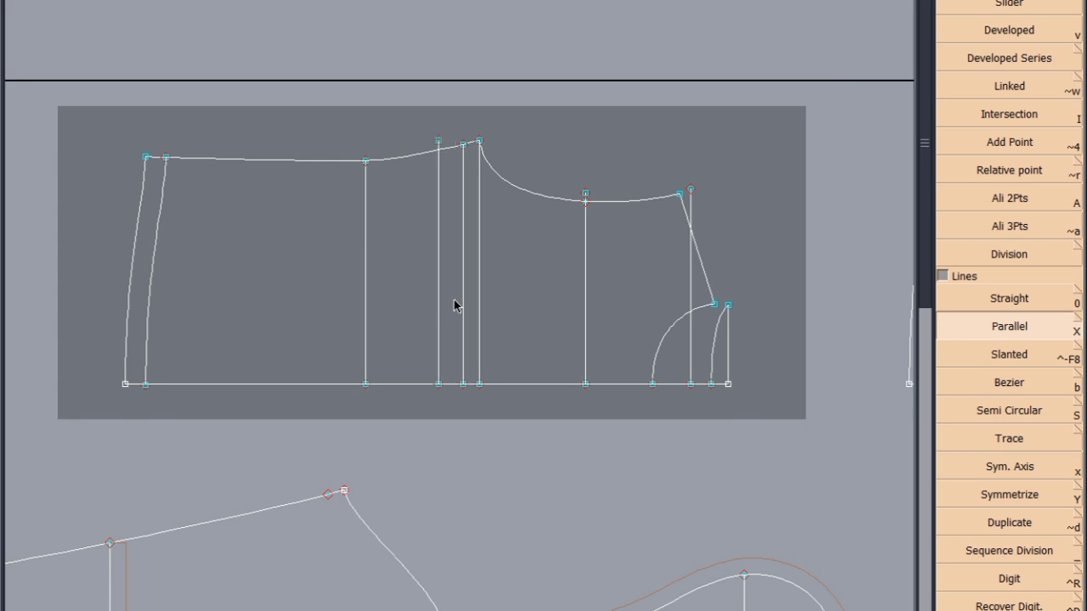
Trim the new parallel line's outer end to the side seam with Adjust 2 Lines and save the model
{"action": "key", "text": "F1"}
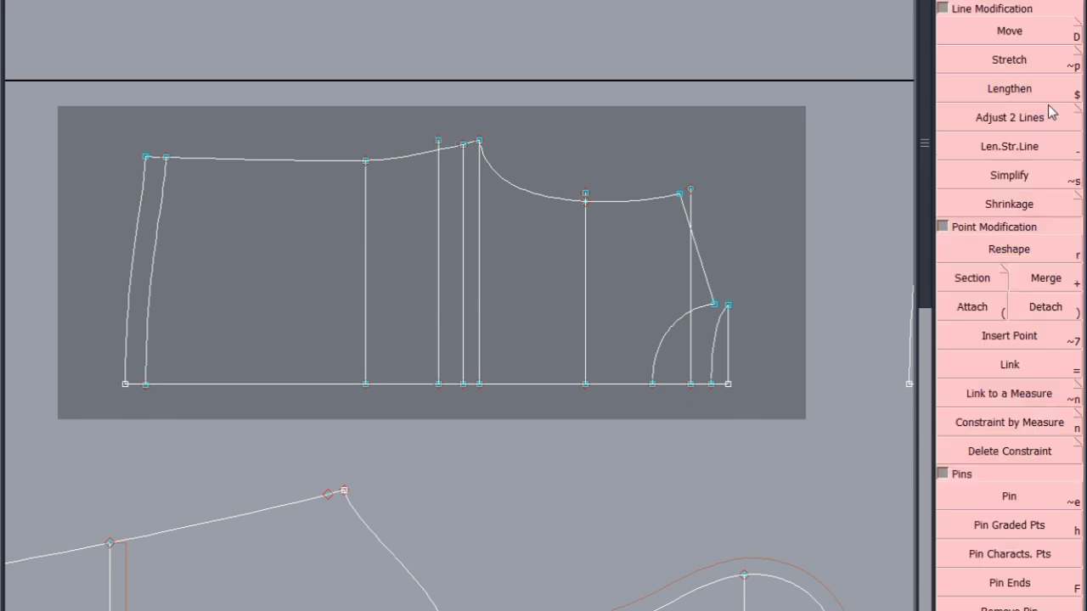
{"action": "left_click", "coordinate": [1018, 119]}
{"action": "left_click", "coordinate": [438, 158]}
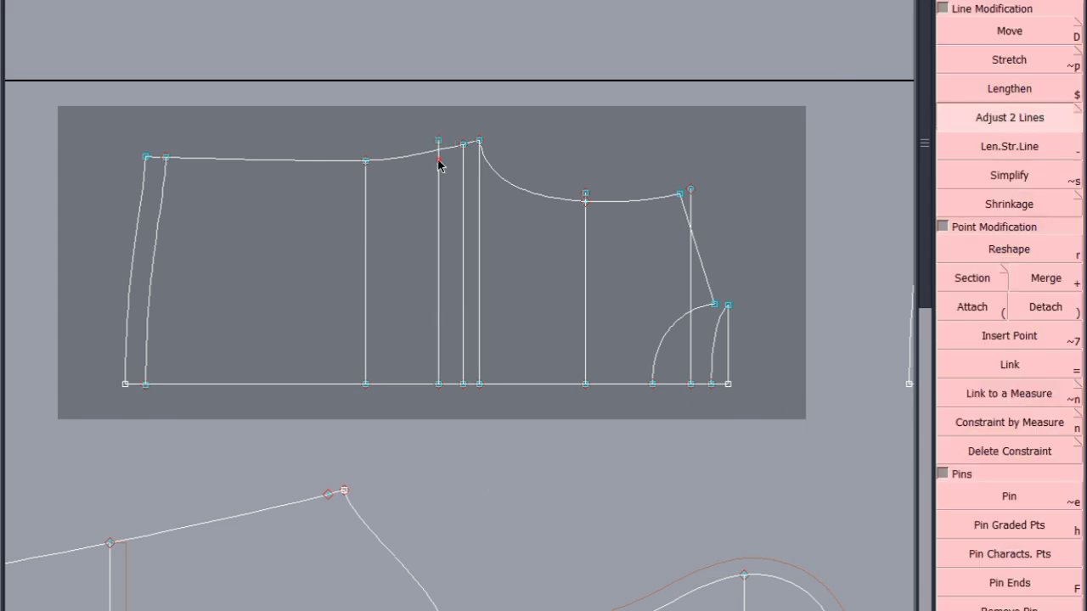
{"action": "left_click", "coordinate": [432, 152]}
{"action": "key", "text": "ctrl+s"}
{"action": "left_click", "coordinate": [429, 395]}
Draw a slanted straight line from the front piece's hem near the side seam to the new parallel line, and save the model
{"action": "left_click", "coordinate": [146, 159]}
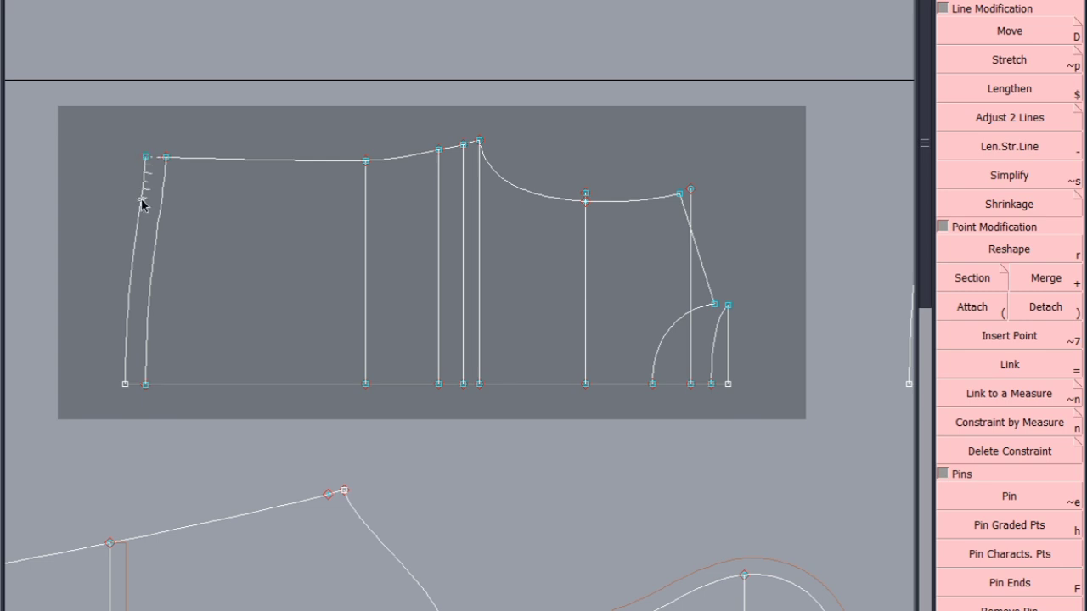
{"action": "left_click", "coordinate": [439, 152]}
{"action": "left_click", "coordinate": [438, 223]}
{"action": "left_click", "coordinate": [142, 198]}
{"action": "left_click", "coordinate": [438, 223]}
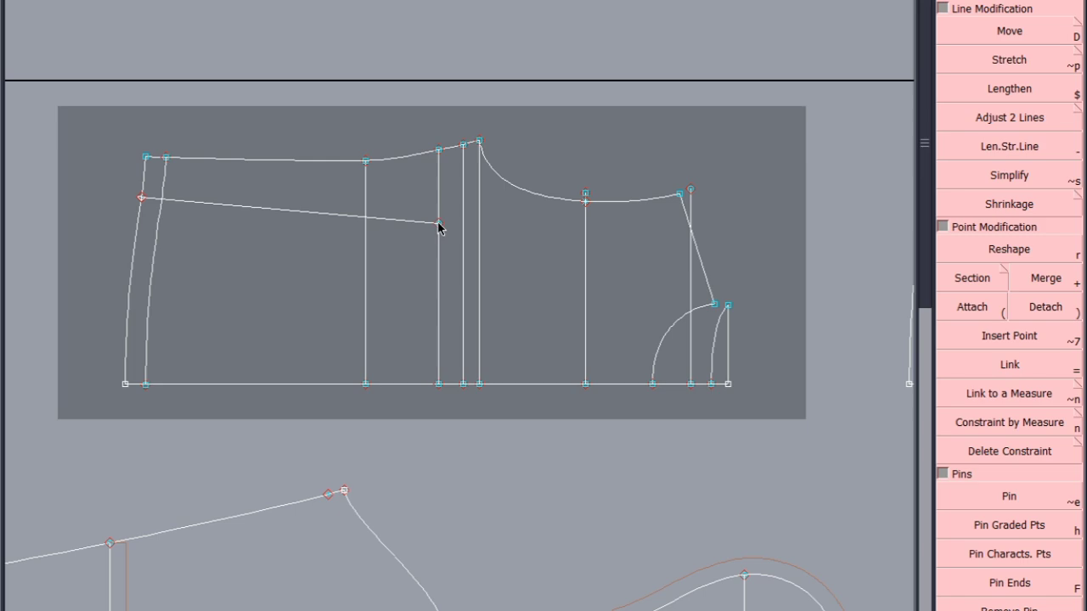
{"action": "key", "text": "ctrl+s"}
{"action": "left_click", "coordinate": [426, 397]}
{"action": "key", "text": "j"}
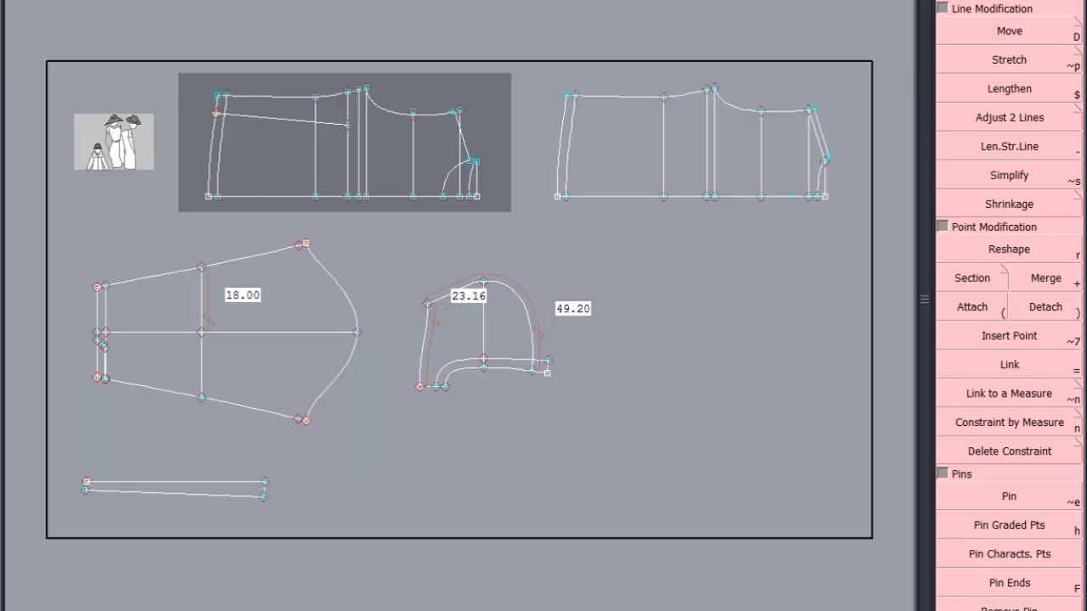
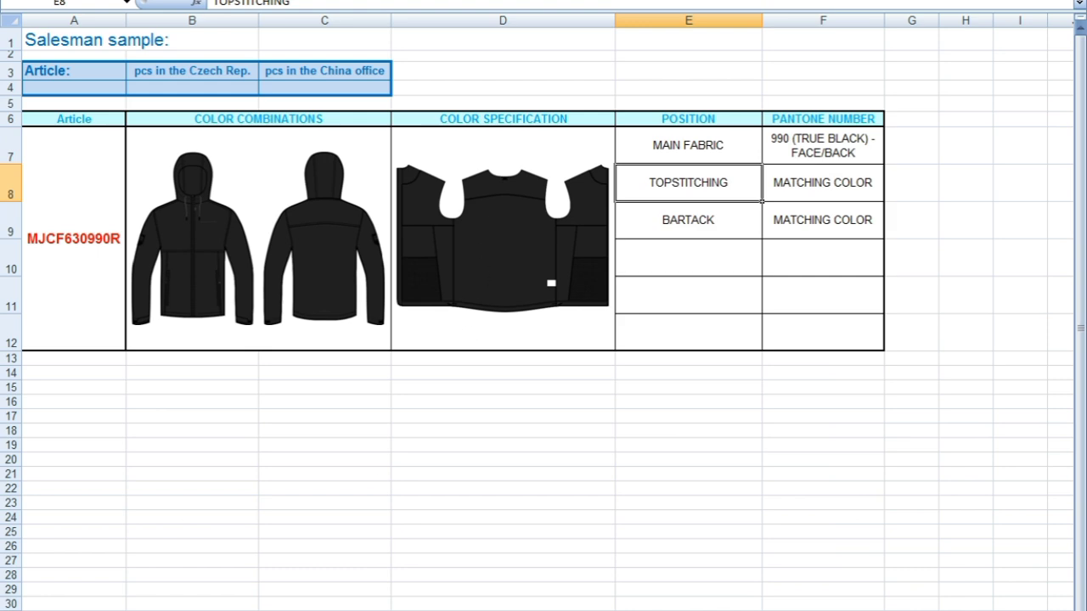
Examine the inner construction sketch and measurement table in the spec workbook, comparing them with the front piece in Modaris
{"action": "key", "text": "ctrl+Page_Down"}
{"action": "key", "text": "ctrl+Page_Down"}
{"action": "key", "text": "ctrl+Page_Down"}
{"action": "key", "text": "ctrl+Page_Down"}
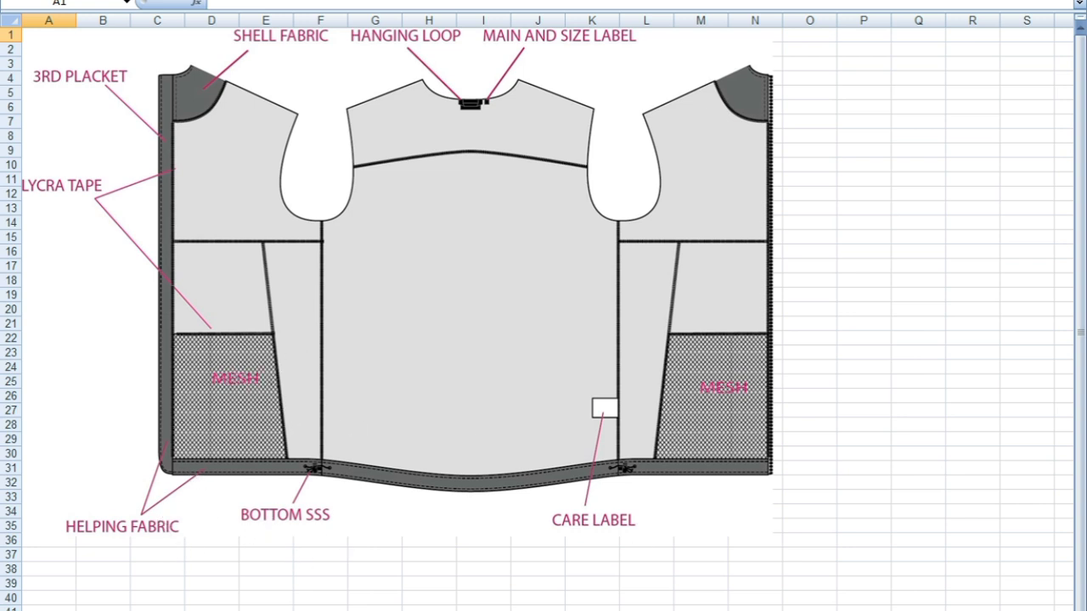
{"action": "mouse_move", "coordinate": [233, 610]}
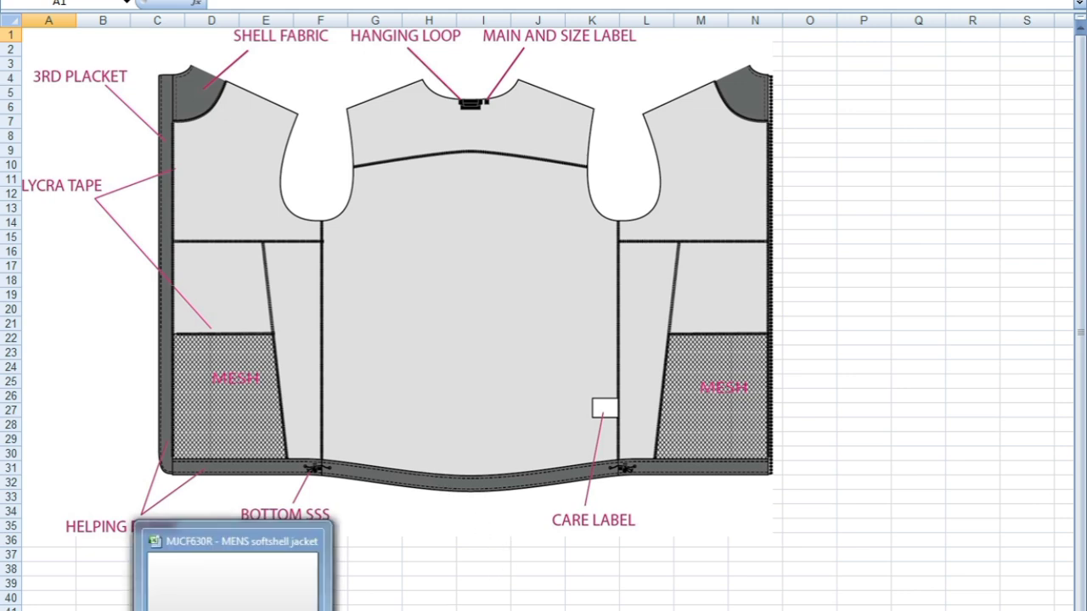
{"action": "left_click", "coordinate": [233, 610]}
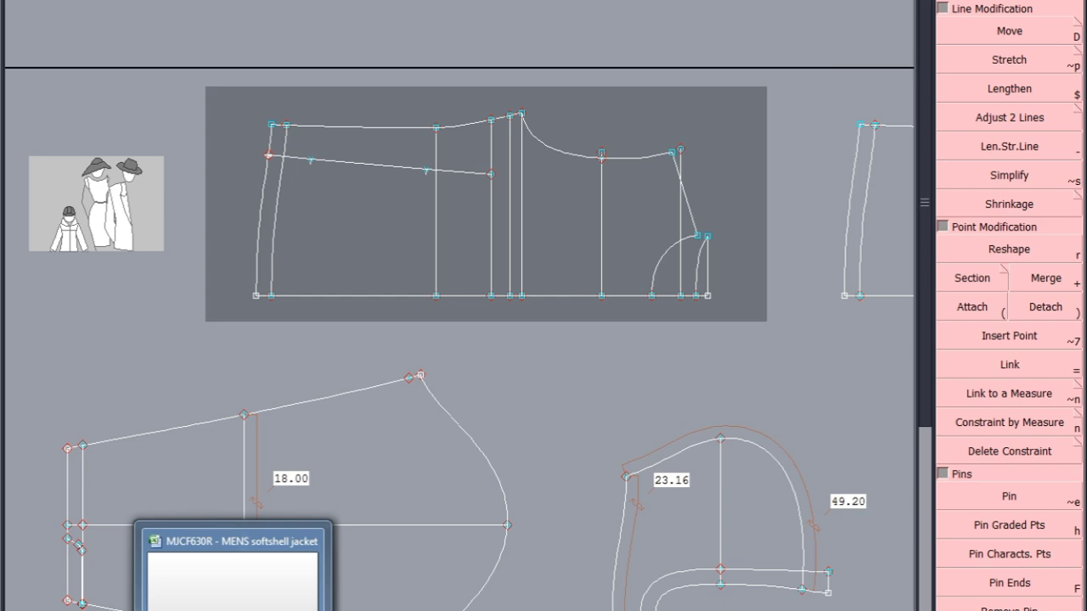
{"action": "left_click", "coordinate": [233, 569]}
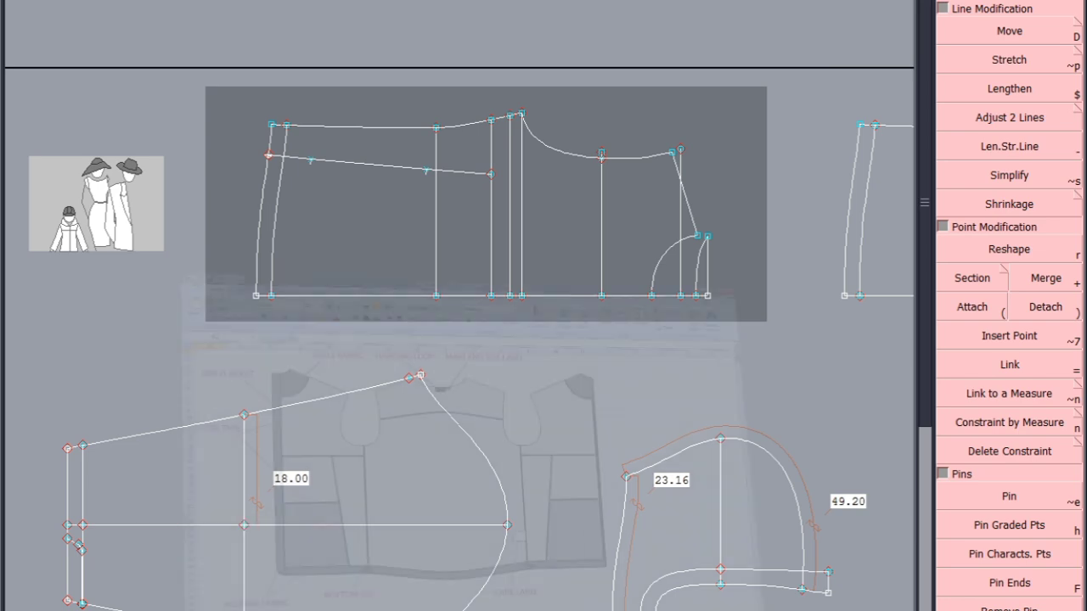
{"action": "left_click", "coordinate": [234, 610]}
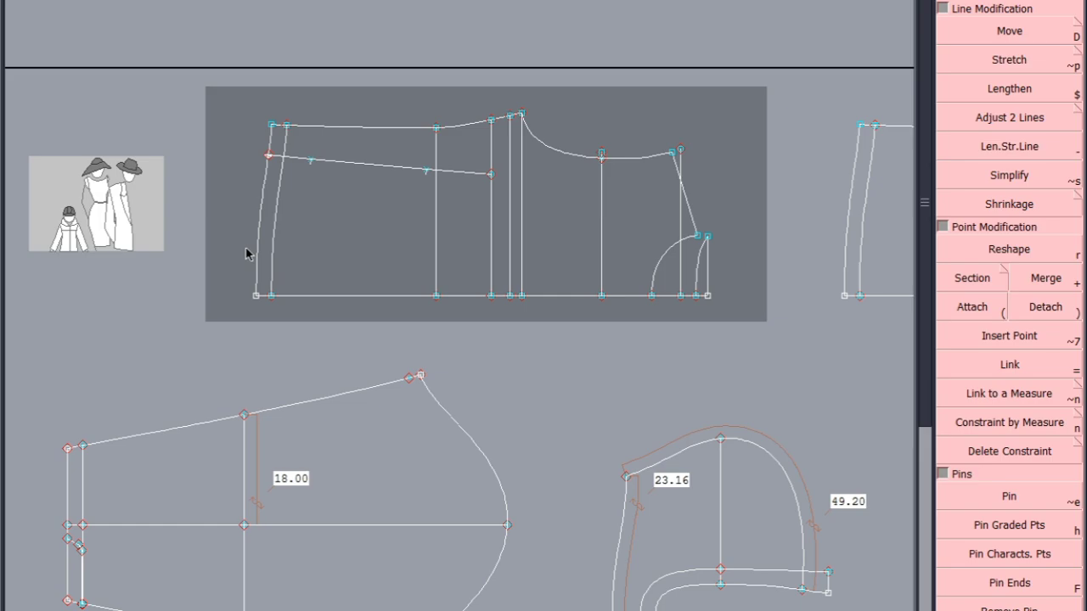
{"action": "left_click", "coordinate": [233, 610]}
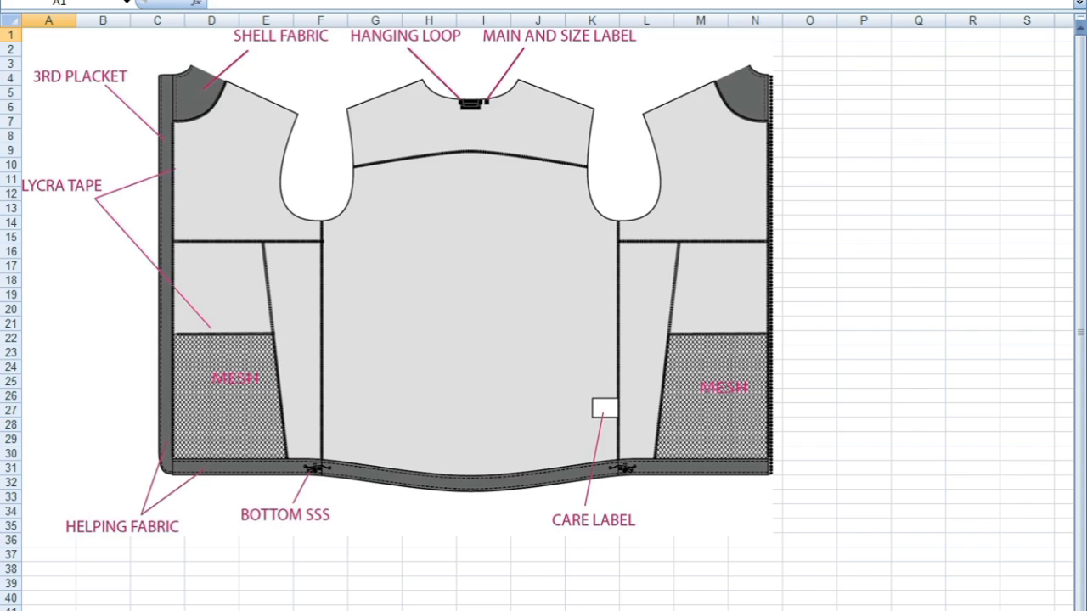
{"action": "left_click", "coordinate": [526, 610]}
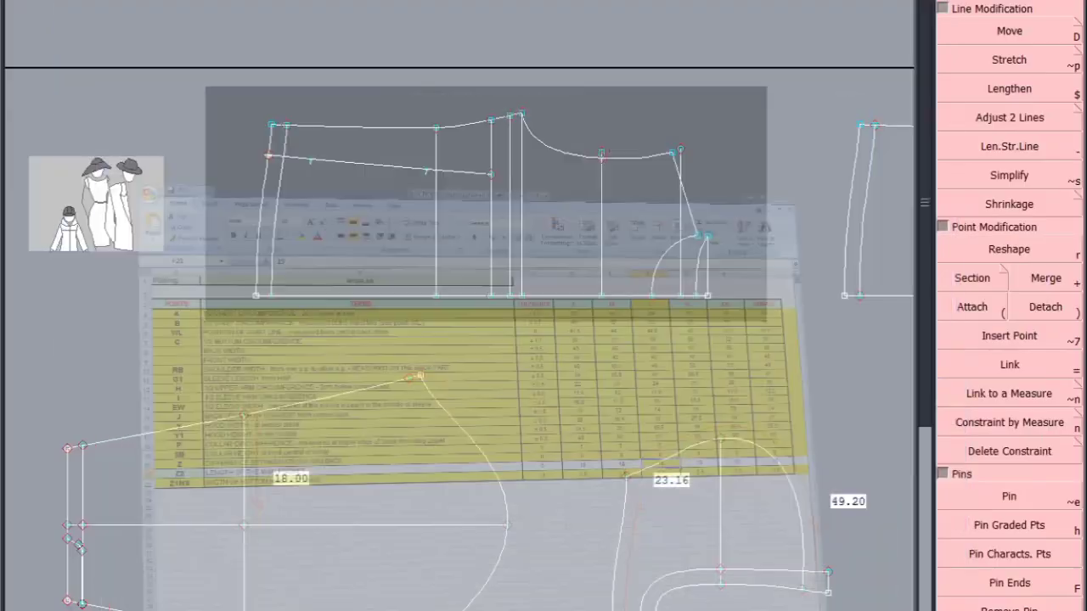
Delete the front piece's inner hem line and shift its centre-front hem corner inward to reduce the hem curve
{"action": "scroll", "coordinate": [263, 199], "scroll_direction": "up", "scroll_amount": 2}
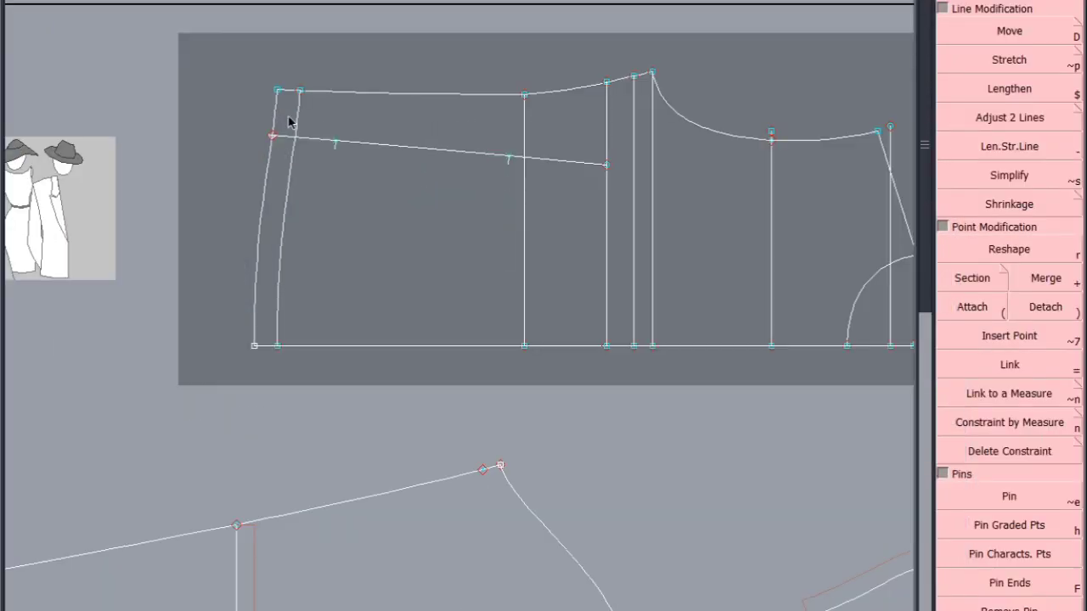
{"action": "left_click", "coordinate": [286, 214]}
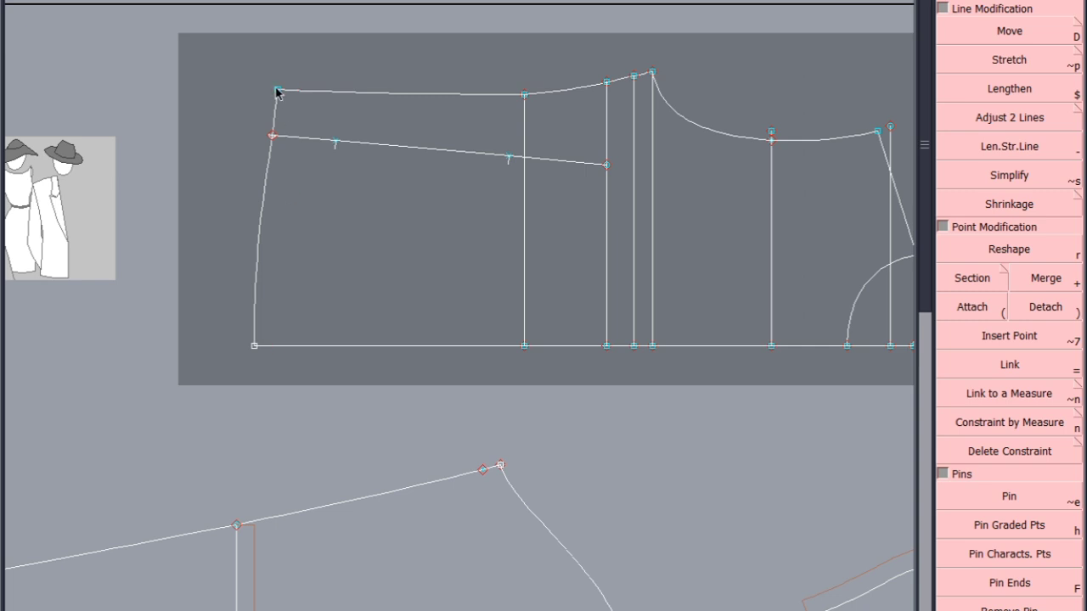
{"action": "left_click", "coordinate": [256, 345]}
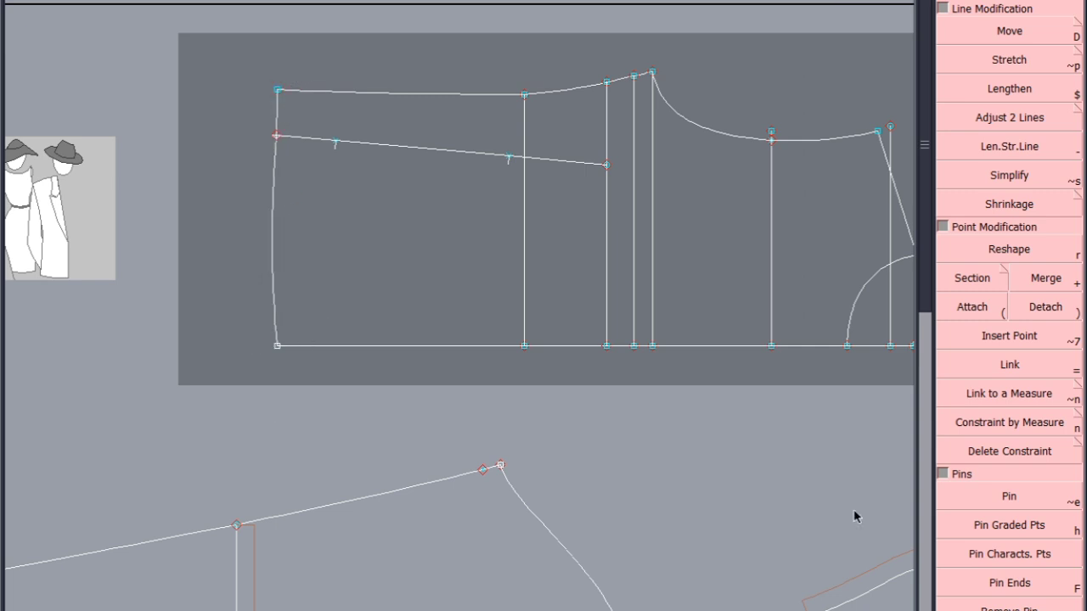
{"action": "left_click", "coordinate": [1042, 36]}
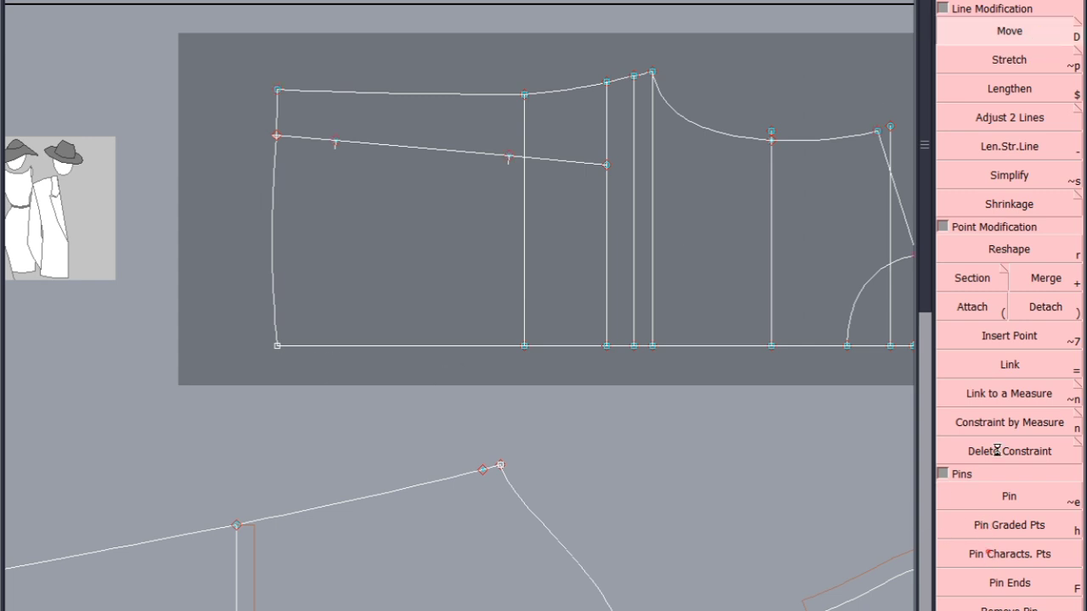
{"action": "left_click_drag", "start_coordinate": [277, 347], "coordinate": [264, 346]}
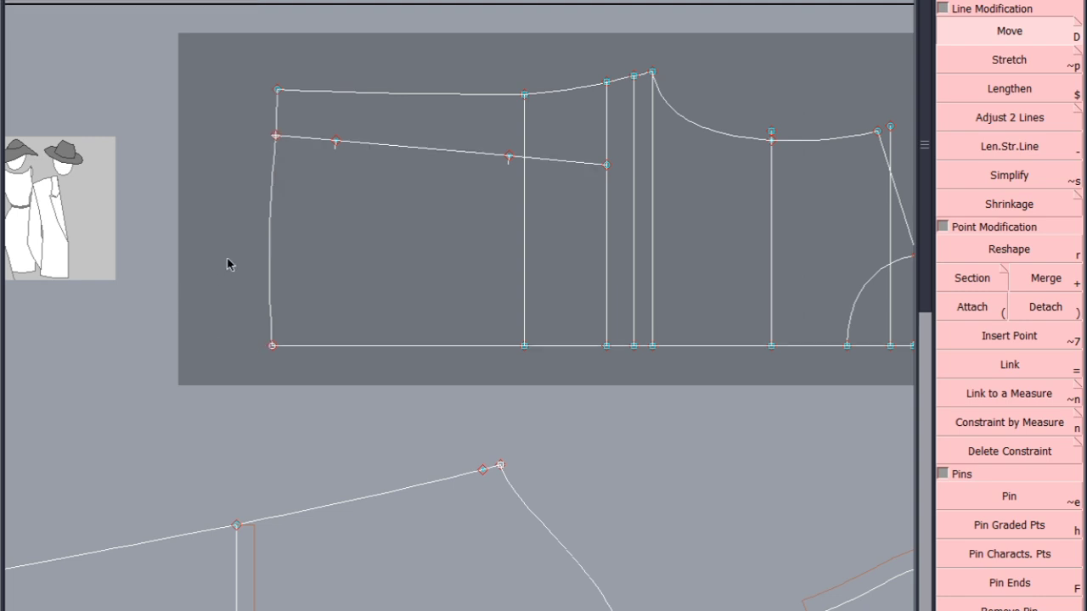
Replace the front piece's curved hem with a straight line between the side-seam and centre-front corners
{"action": "left_click", "coordinate": [271, 261]}
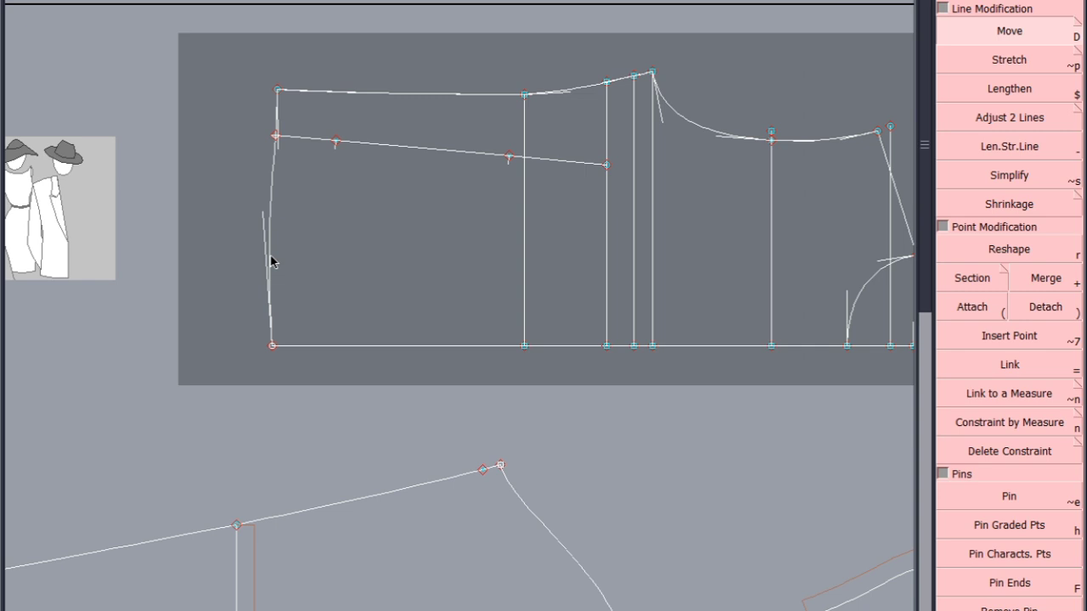
{"action": "left_click", "coordinate": [276, 138]}
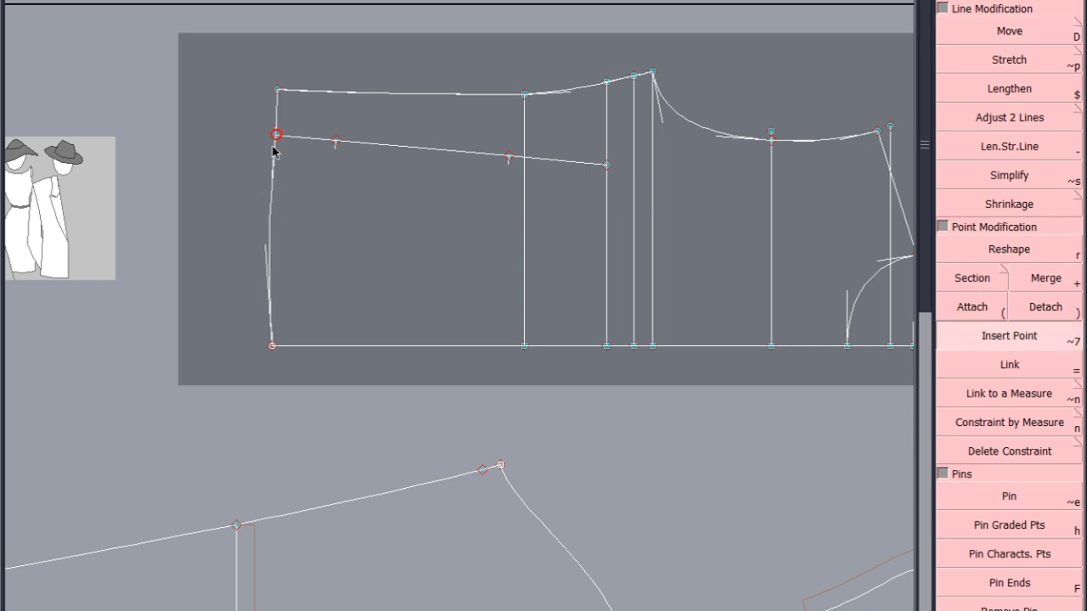
{"action": "left_click", "coordinate": [272, 219]}
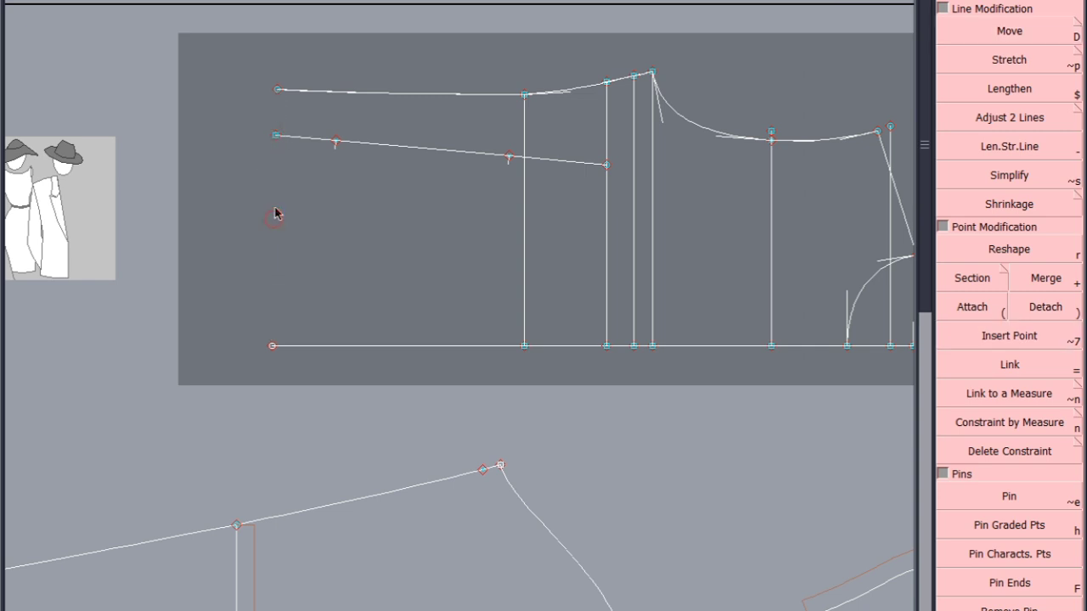
{"action": "left_click", "coordinate": [279, 92]}
{"action": "left_click", "coordinate": [274, 348]}
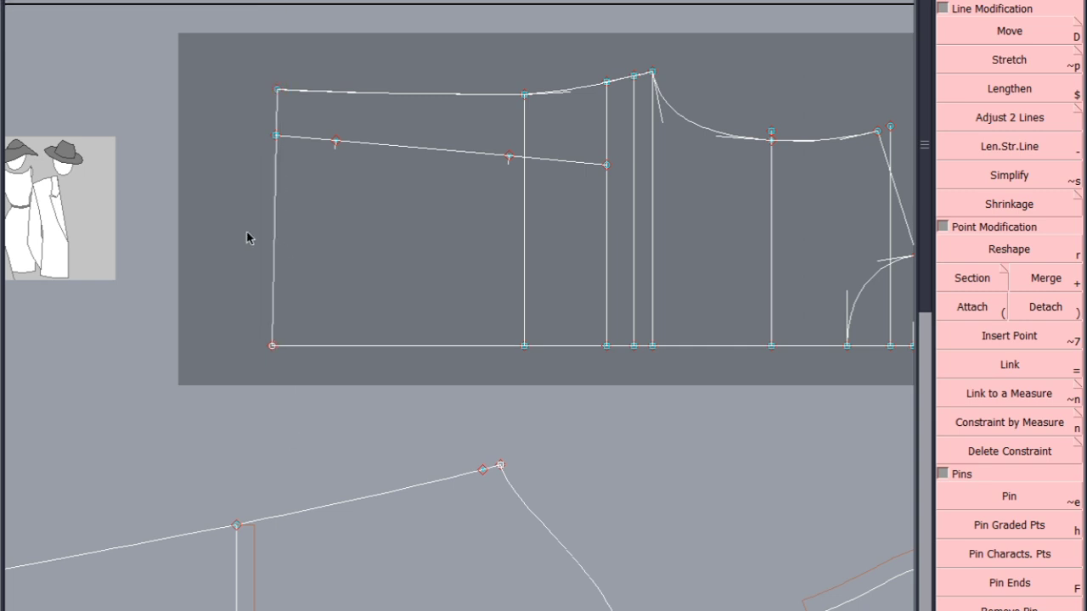
Reshape the front piece's new hem line into a very shallow curve and save the model
{"action": "scroll", "coordinate": [231, 225], "scroll_direction": "up", "scroll_amount": 2}
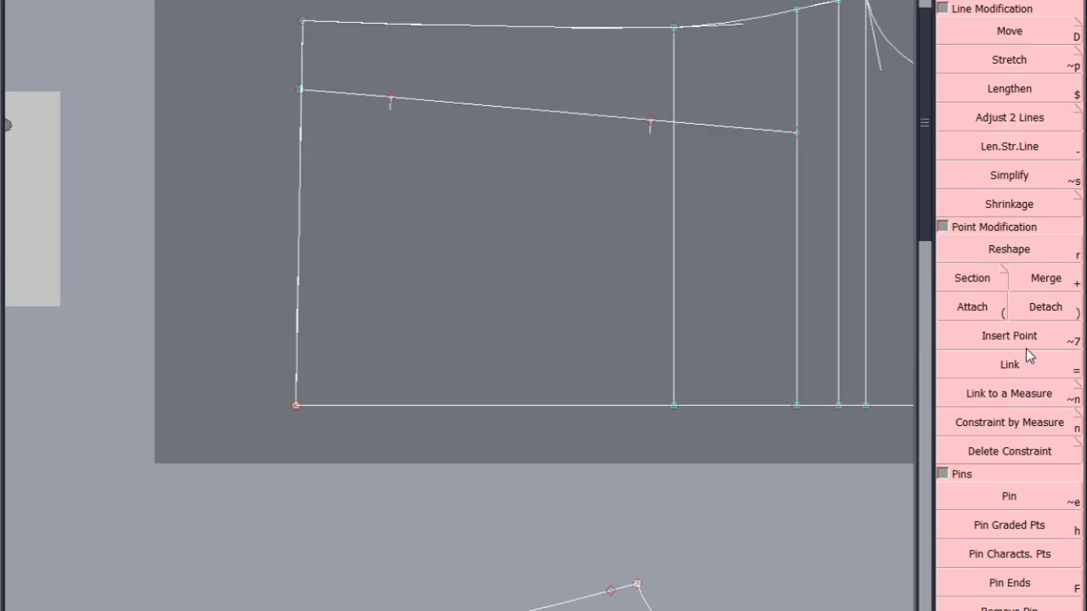
{"action": "left_click", "coordinate": [1021, 251]}
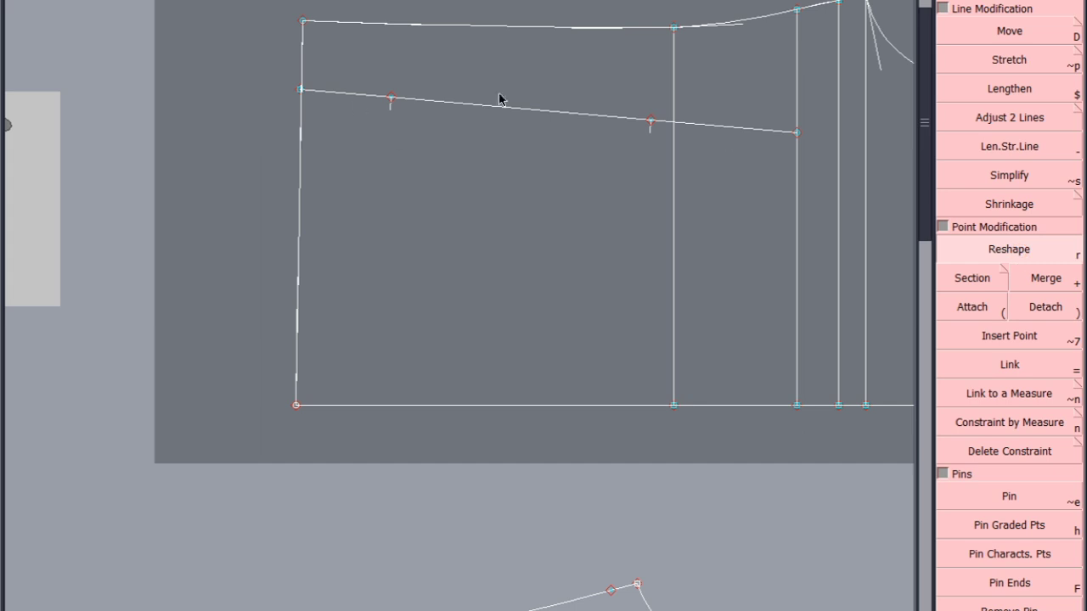
{"action": "left_click", "coordinate": [295, 270]}
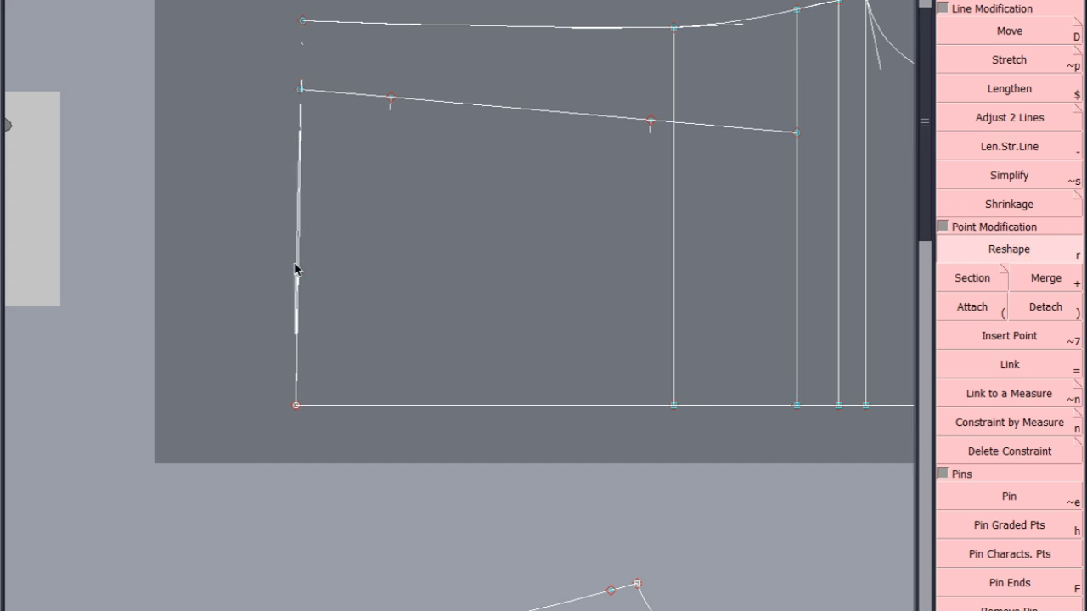
{"action": "left_click", "coordinate": [295, 263]}
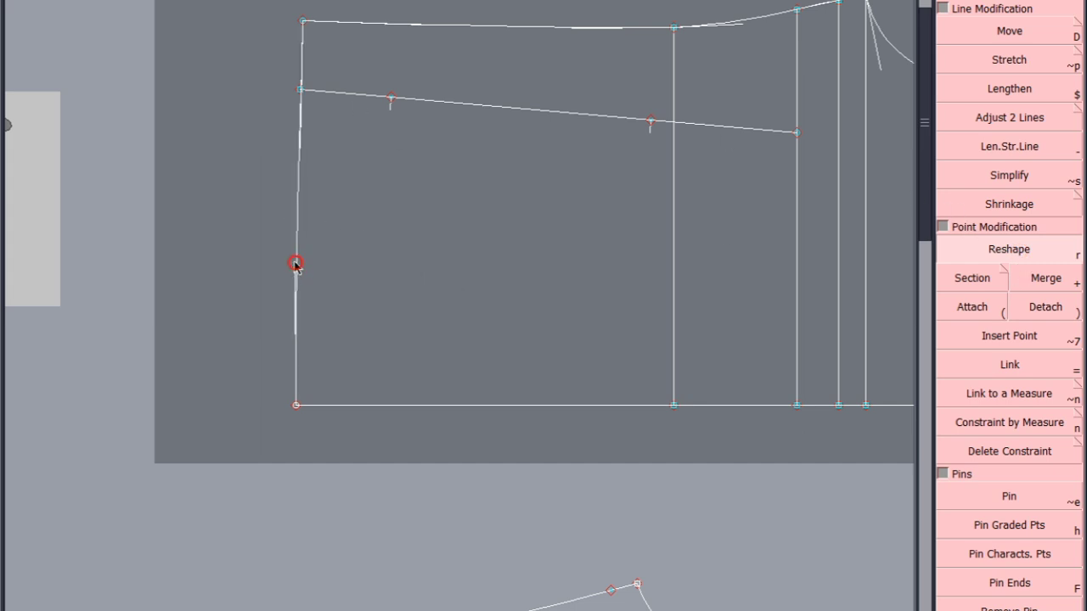
{"action": "left_click", "coordinate": [300, 133]}
{"action": "left_click", "coordinate": [301, 134]}
{"action": "scroll", "coordinate": [335, 227], "scroll_direction": "down", "scroll_amount": 2}
{"action": "key", "text": "ctrl+s"}
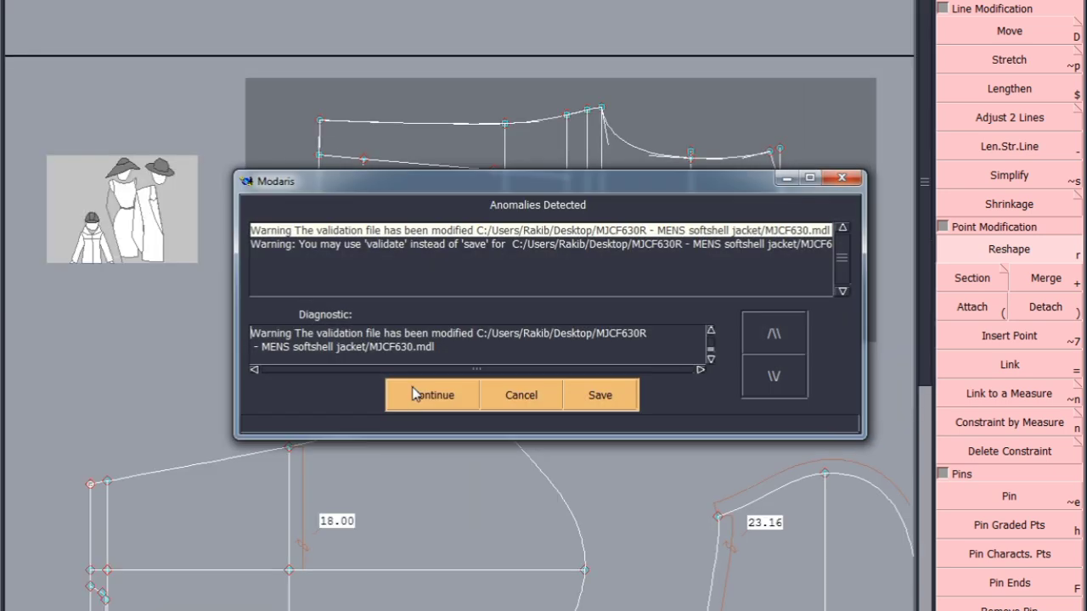
{"action": "left_click", "coordinate": [416, 391]}
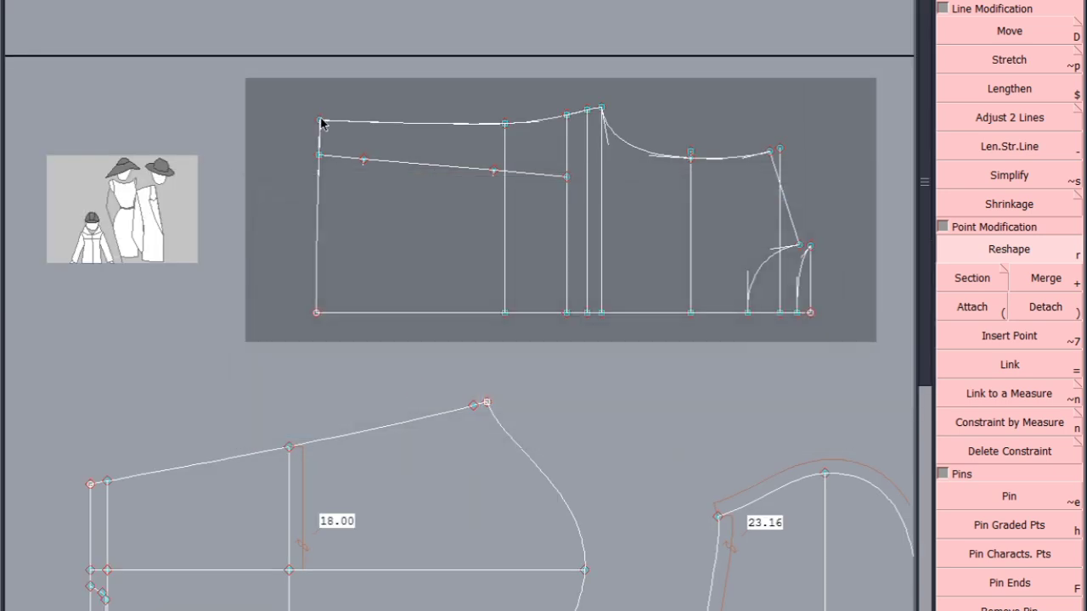
Marry the front piece to the back piece at the side-seam hem corner and rotate it to align the side seams
{"action": "scroll", "coordinate": [258, 92], "scroll_direction": "down", "scroll_amount": 2}
{"action": "scroll", "coordinate": [637, 102], "scroll_direction": "up", "scroll_amount": 2}
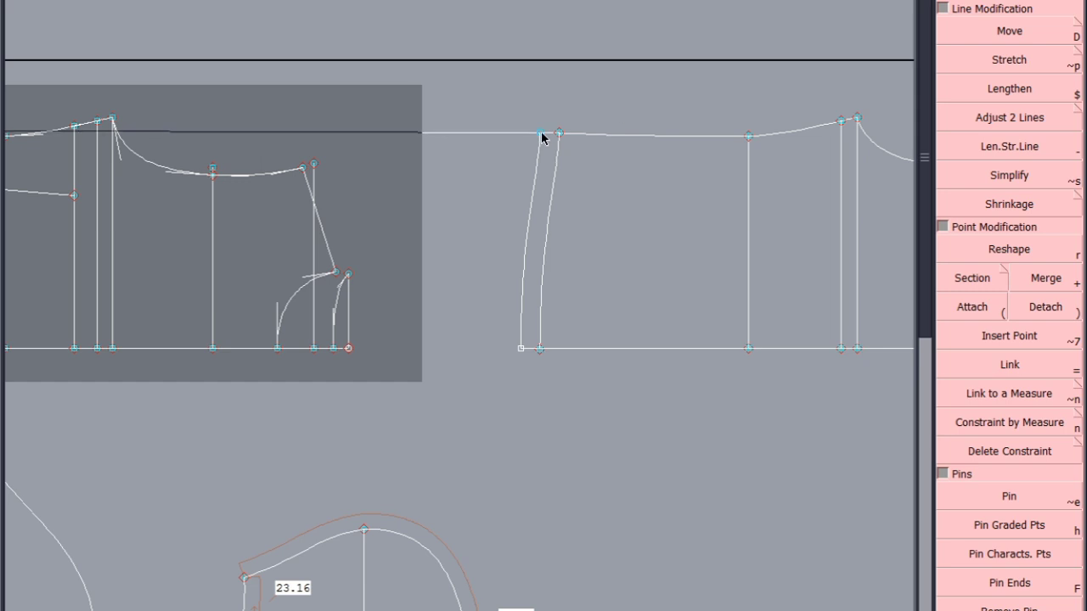
{"action": "left_click", "coordinate": [637, 133]}
{"action": "scroll", "coordinate": [637, 134], "scroll_direction": "up", "scroll_amount": 2}
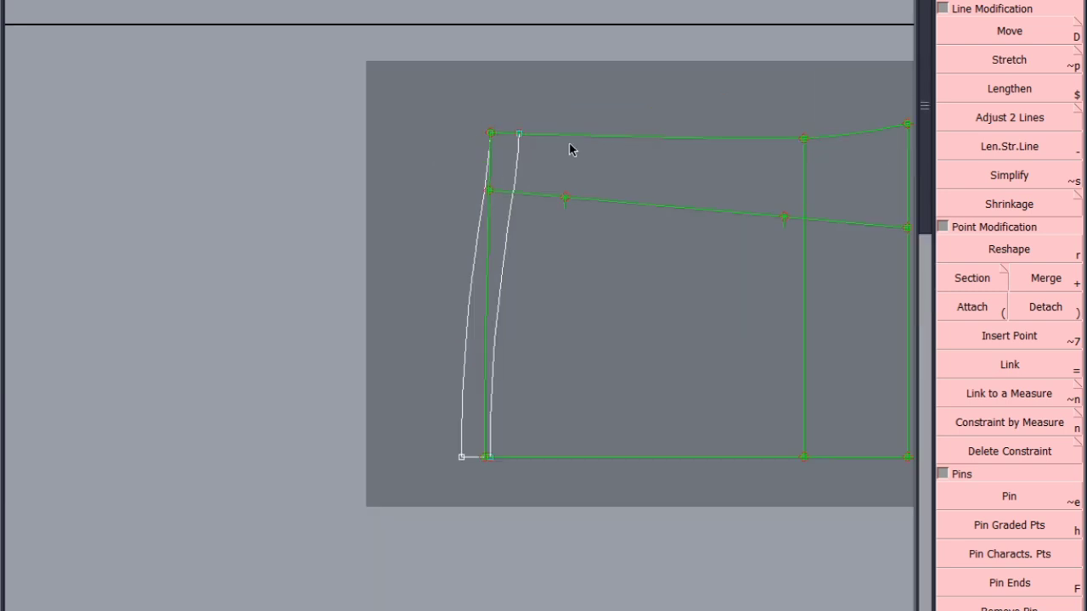
{"action": "left_click", "coordinate": [490, 132]}
{"action": "scroll", "coordinate": [530, 134], "scroll_direction": "up", "scroll_amount": 2}
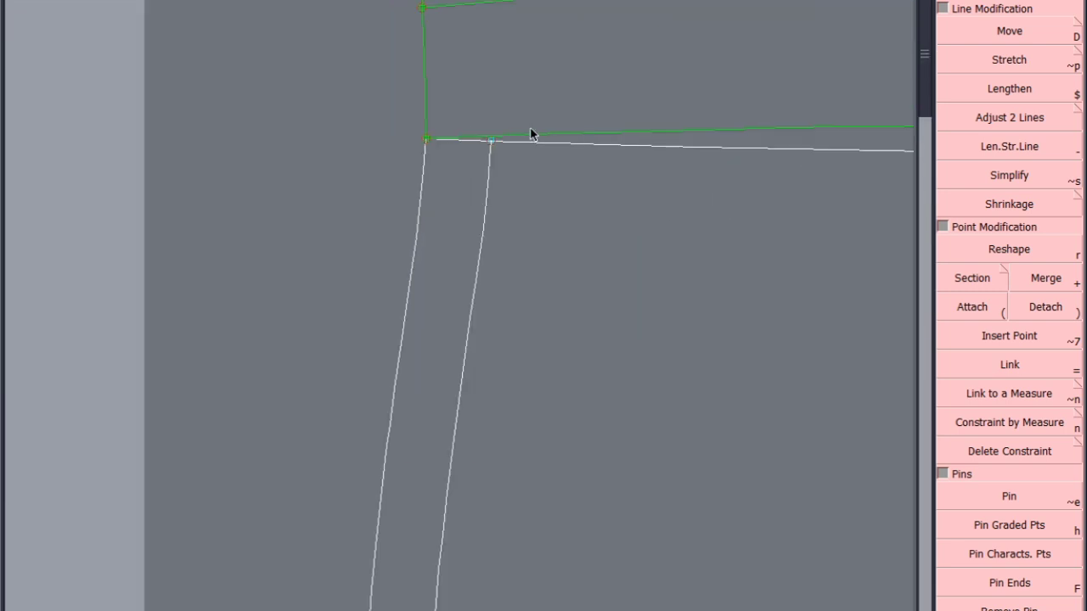
{"action": "left_click", "coordinate": [531, 134]}
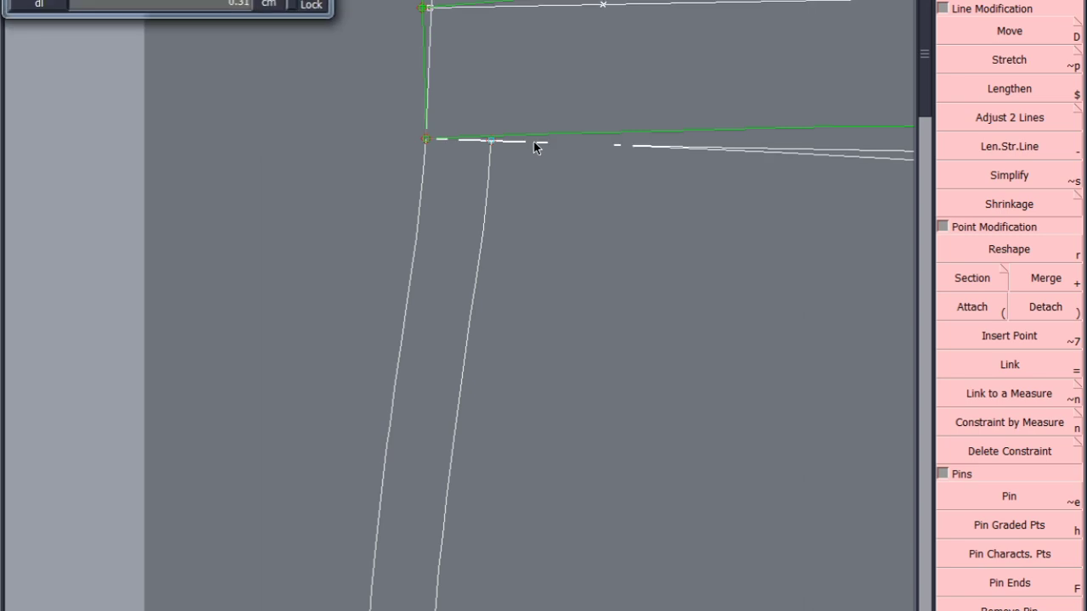
{"action": "left_click", "coordinate": [532, 135]}
{"action": "left_click", "coordinate": [537, 139]}
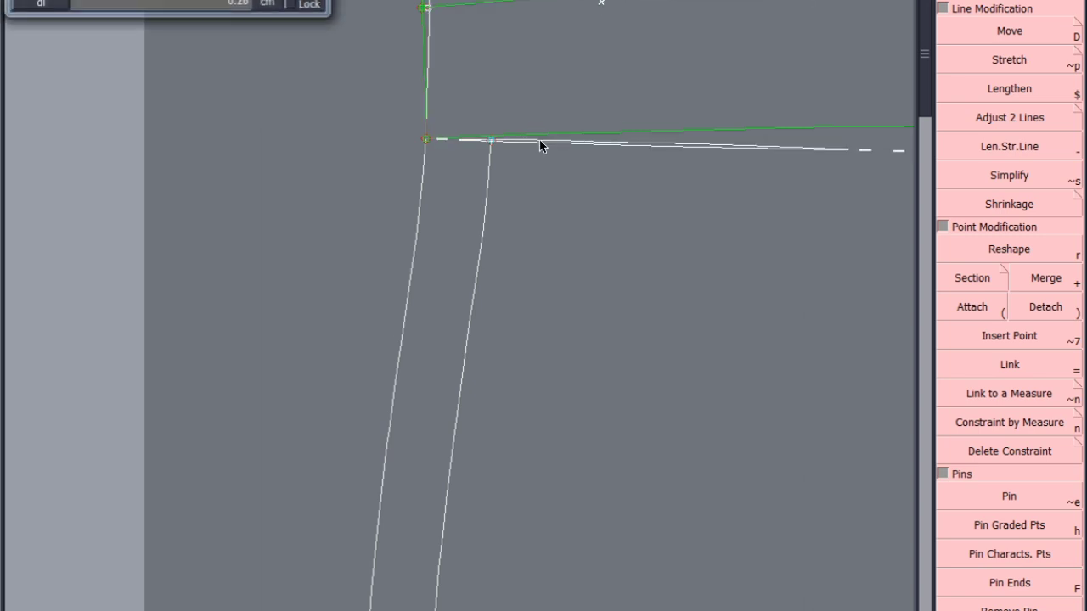
{"action": "left_click", "coordinate": [538, 143]}
Compare the hem transition across the matched side seams, release the married front piece, and save the model
{"action": "scroll", "coordinate": [520, 160], "scroll_direction": "down", "scroll_amount": 2}
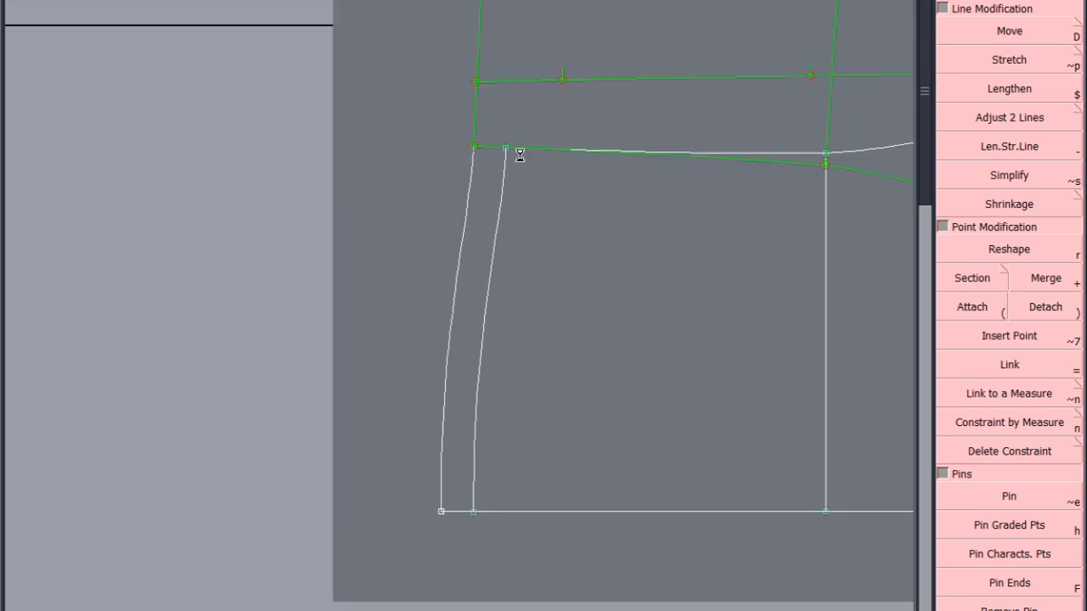
{"action": "scroll", "coordinate": [519, 151], "scroll_direction": "down", "scroll_amount": 2}
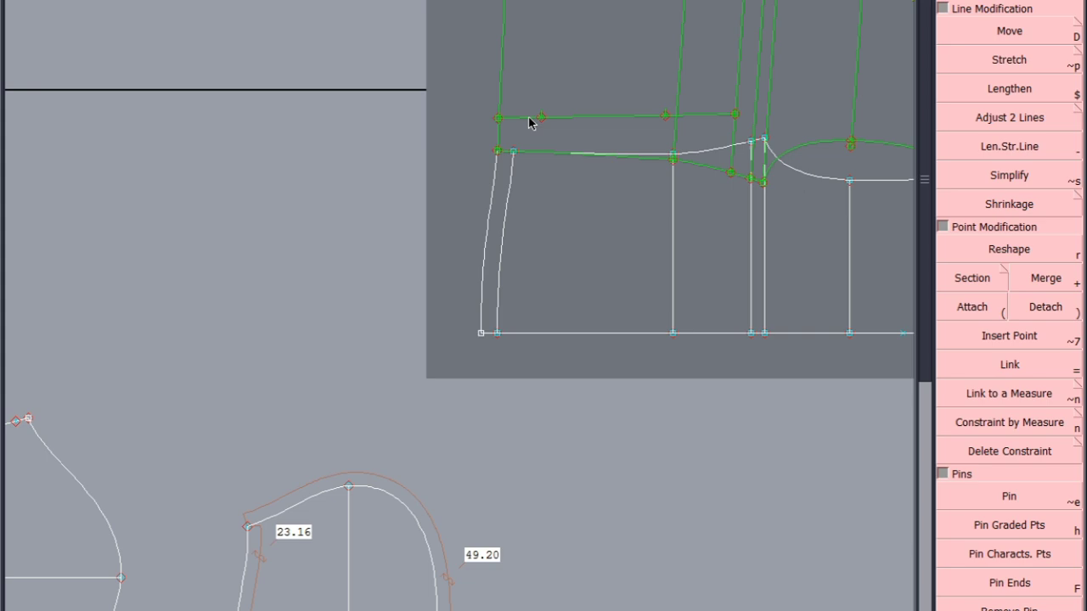
{"action": "left_click", "coordinate": [528, 117]}
{"action": "scroll", "coordinate": [528, 123], "scroll_direction": "down", "scroll_amount": 3}
{"action": "key", "text": "ctrl+s"}
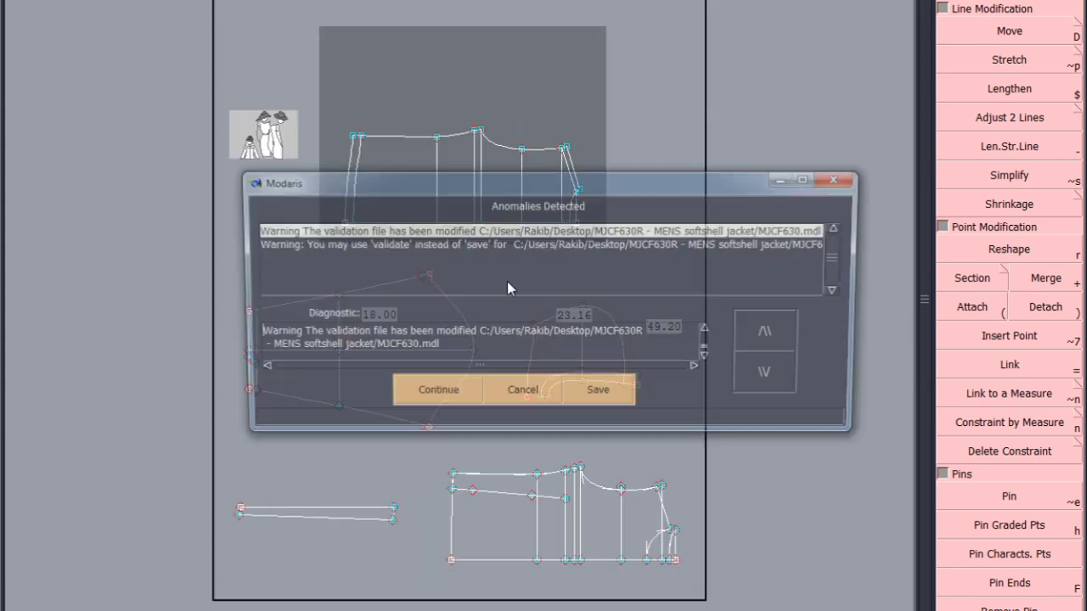
{"action": "left_click", "coordinate": [432, 394]}
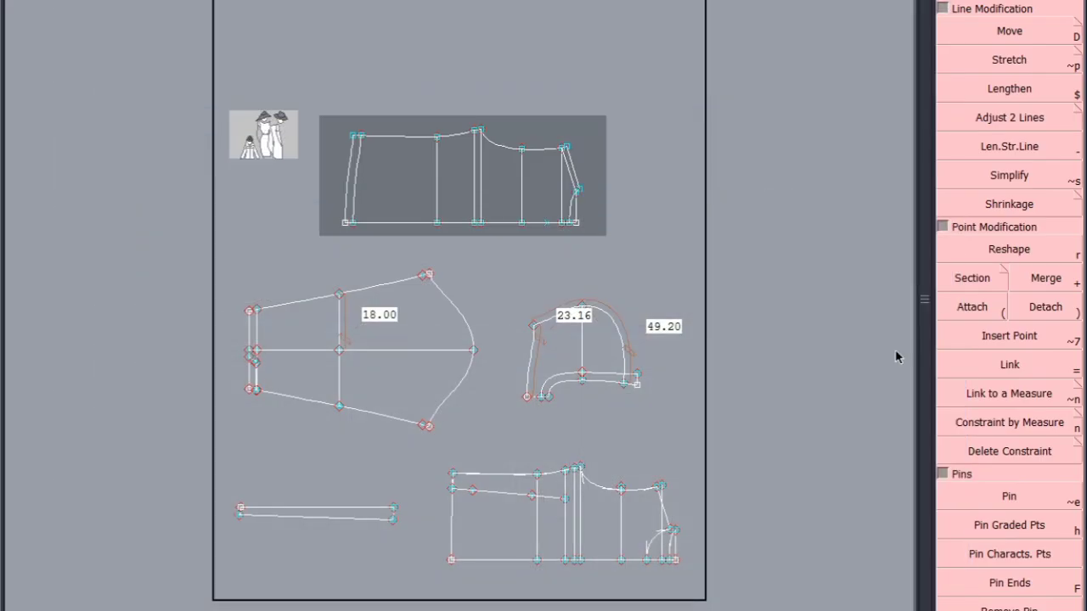
Place a point 5 cm from the slanted seam's upper notch toward the armhole and draw a straight line from it past the centre front
{"action": "scroll", "coordinate": [620, 597], "scroll_direction": "up", "scroll_amount": 5}
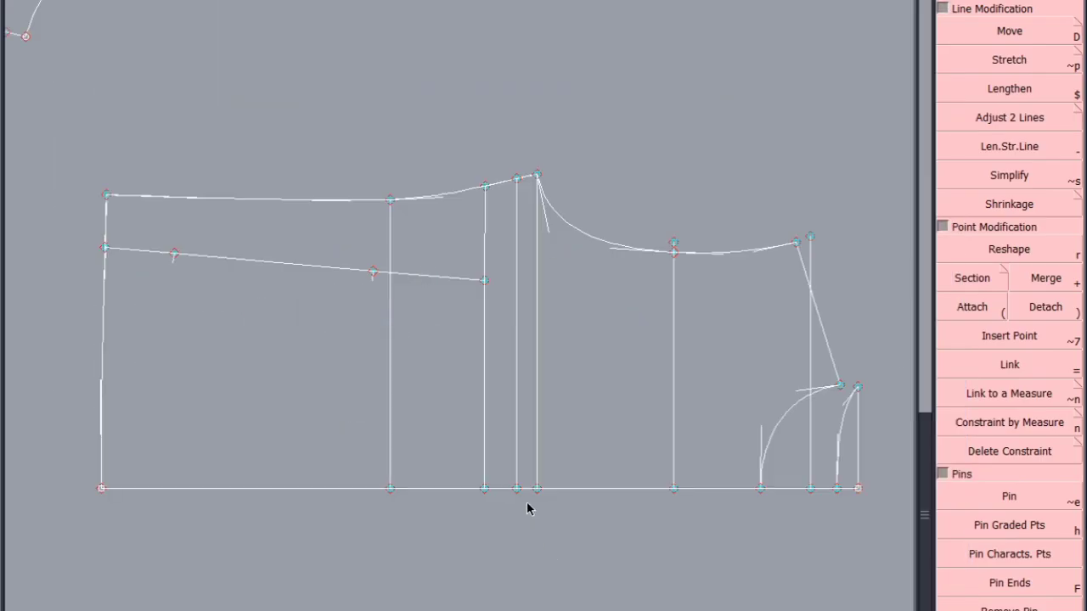
{"action": "left_click", "coordinate": [374, 272]}
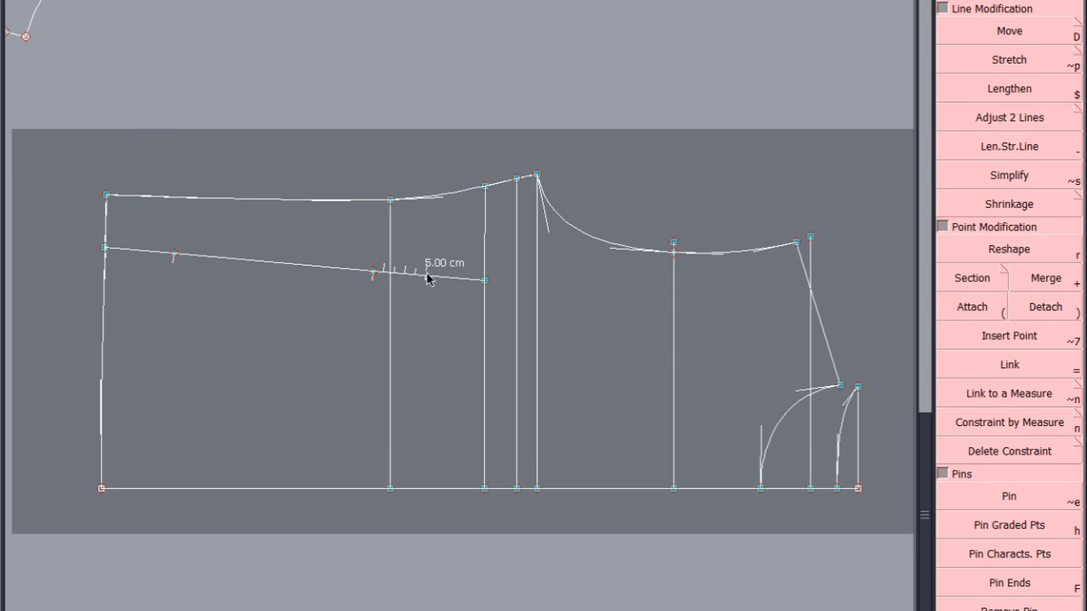
{"action": "left_click", "coordinate": [427, 277]}
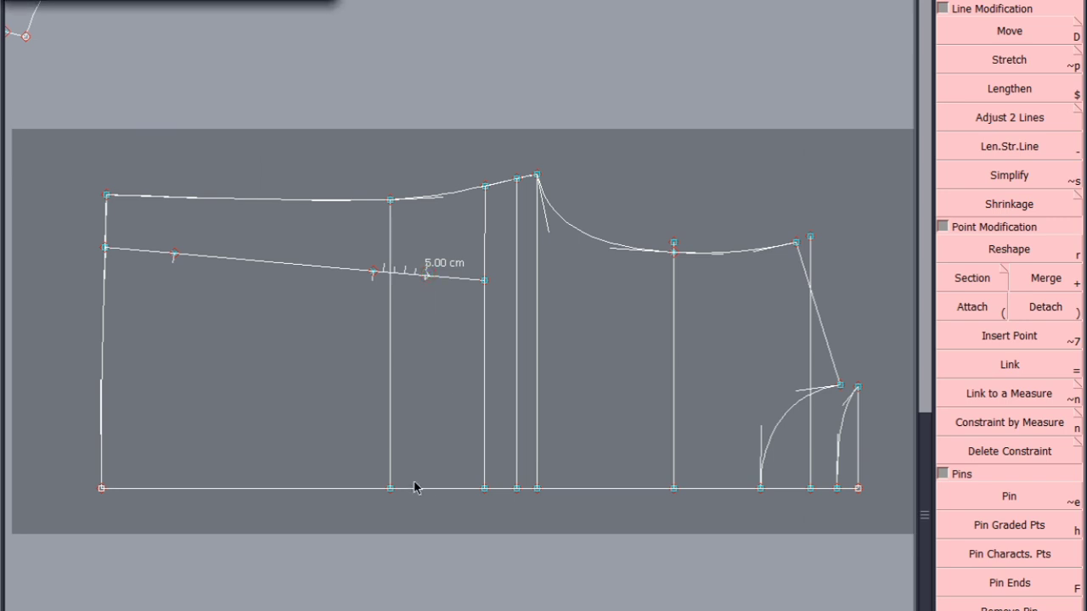
{"action": "left_click", "coordinate": [423, 507]}
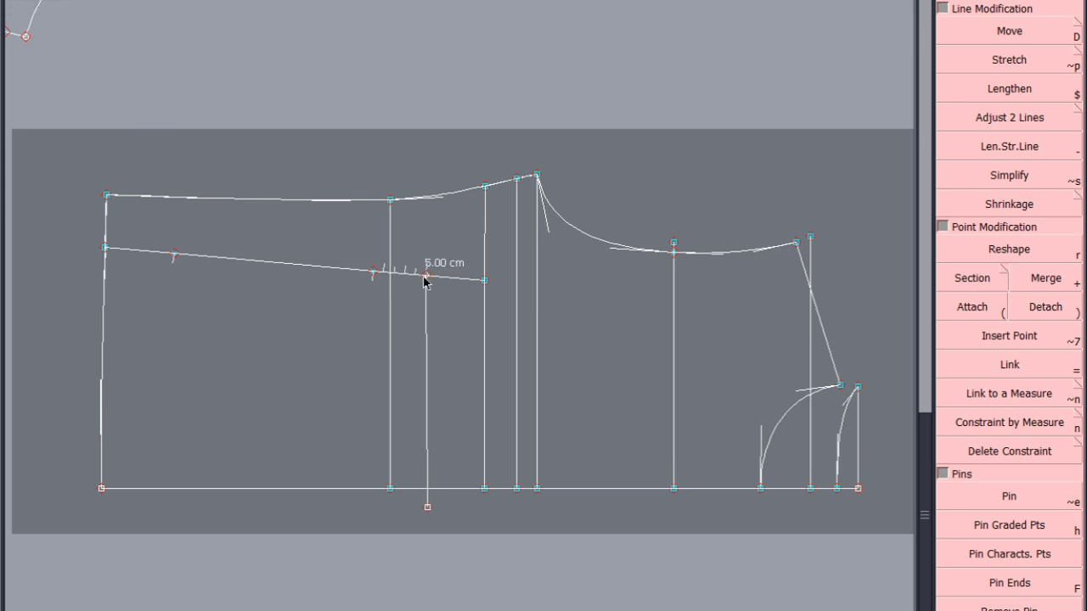
{"action": "left_click", "coordinate": [425, 280]}
{"action": "left_click", "coordinate": [428, 508]}
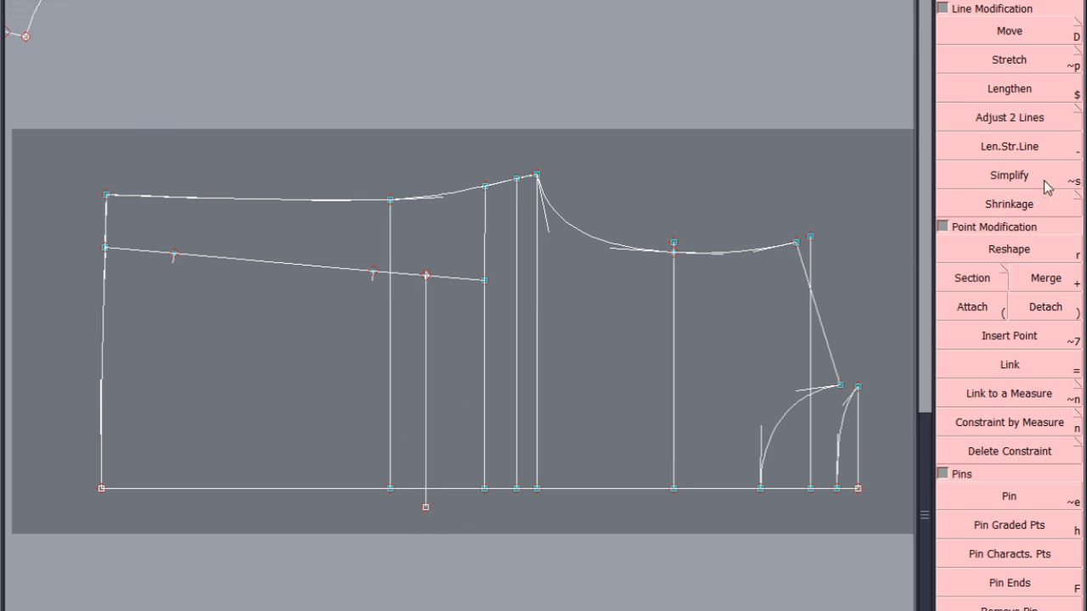
Trim the new line's overhanging end to the centre-front line with Adjust 2 Lines and save the model
{"action": "left_click", "coordinate": [1019, 124]}
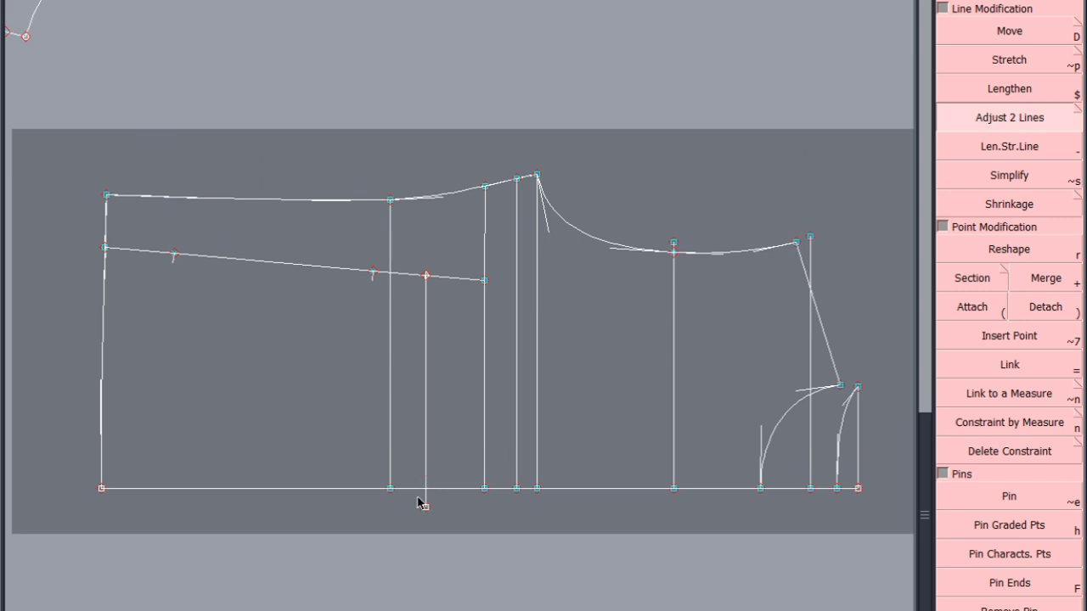
{"action": "left_click", "coordinate": [425, 459]}
{"action": "left_click", "coordinate": [407, 490]}
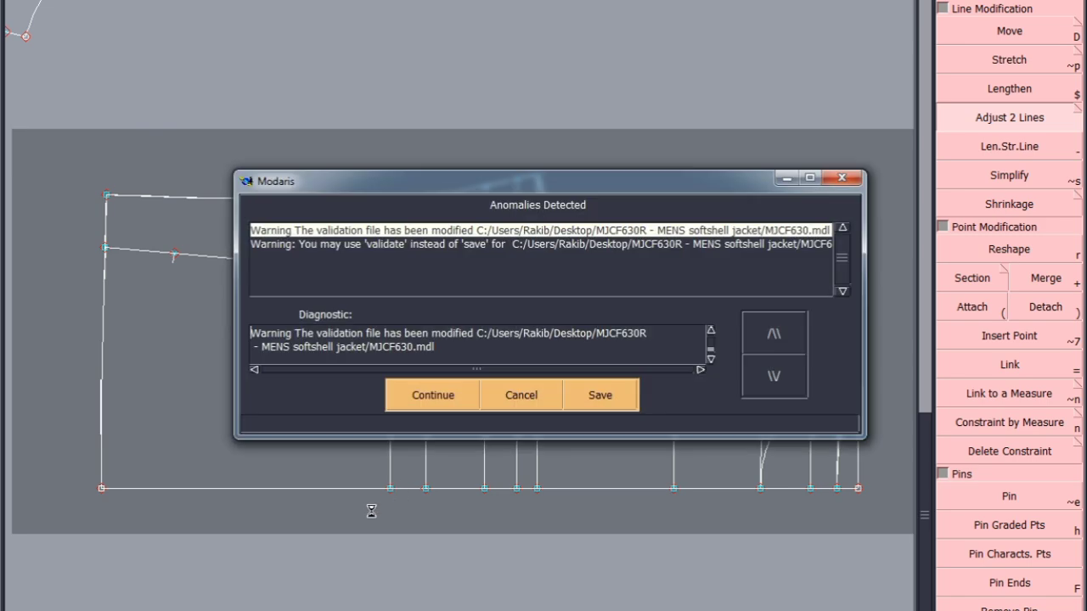
{"action": "left_click", "coordinate": [420, 393]}
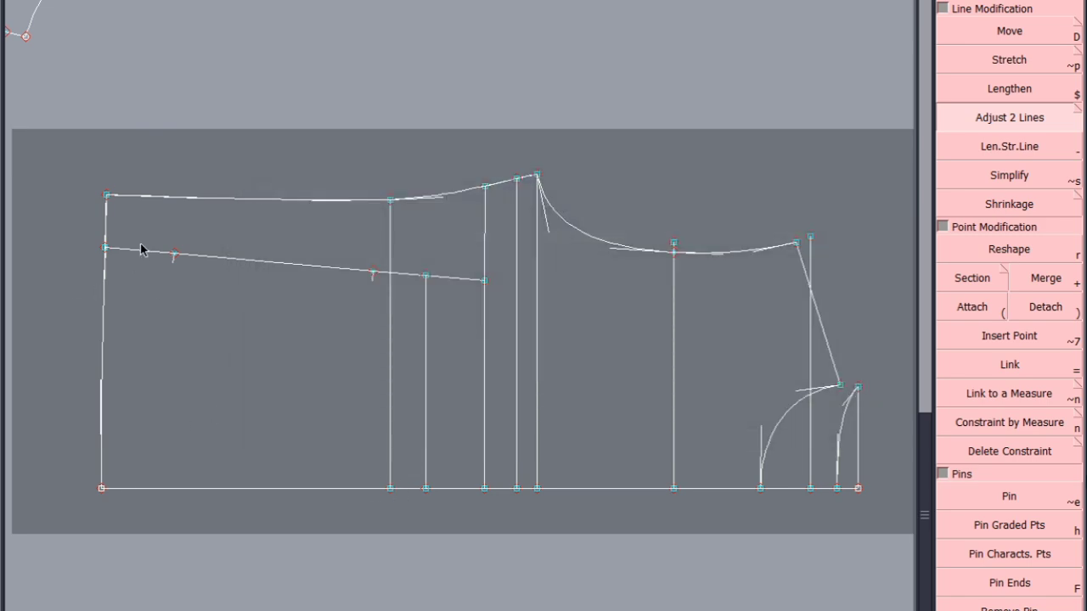
{"action": "left_click", "coordinate": [429, 395]}
{"action": "key", "text": "Home"}
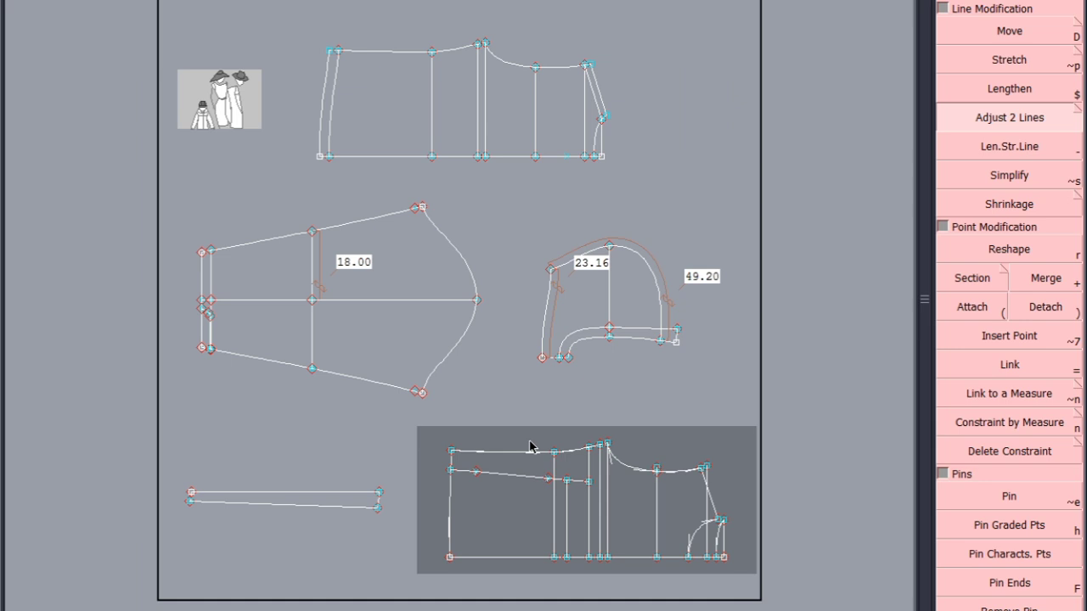
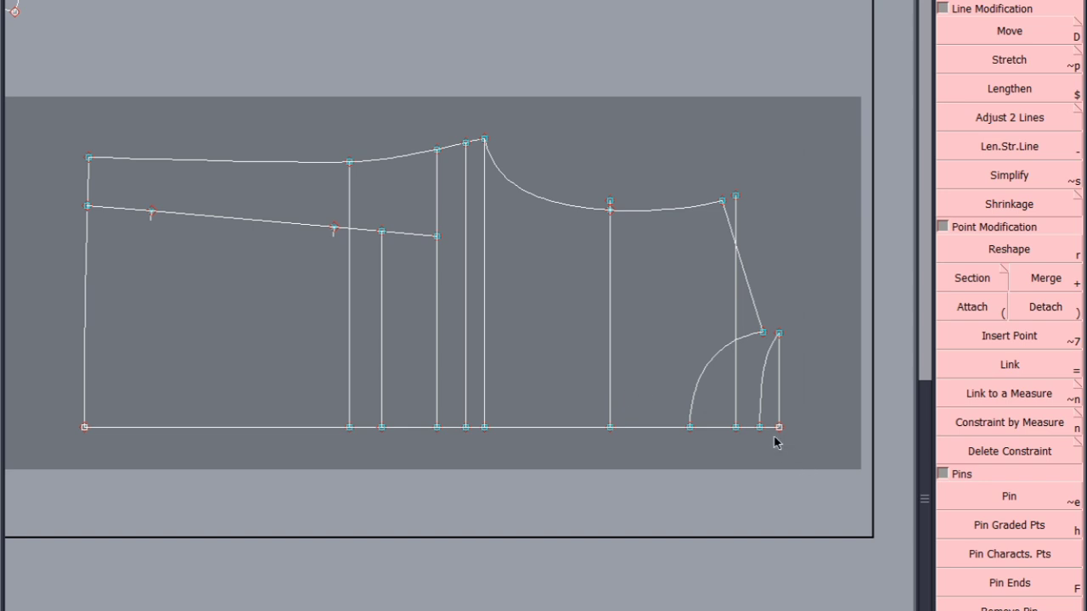
{"action": "scroll", "coordinate": [628, 386], "scroll_direction": "down", "scroll_amount": 3}
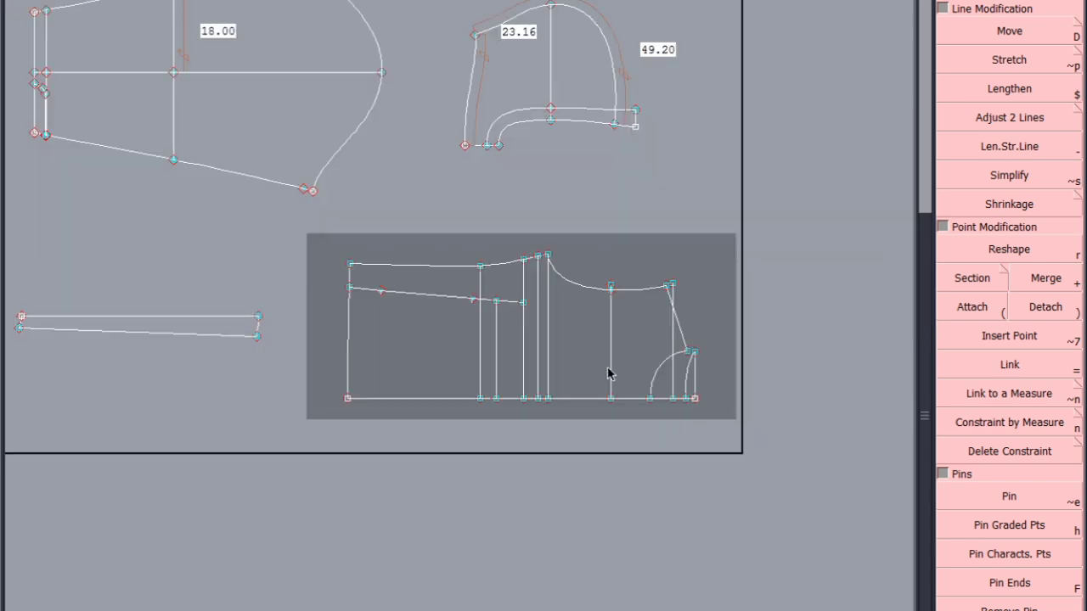
Measure the hood's short straight lower edge and place a point 7 cm from the neckline along the front piece's centre-front line
{"action": "left_click", "coordinate": [464, 147]}
{"action": "left_click", "coordinate": [498, 146]}
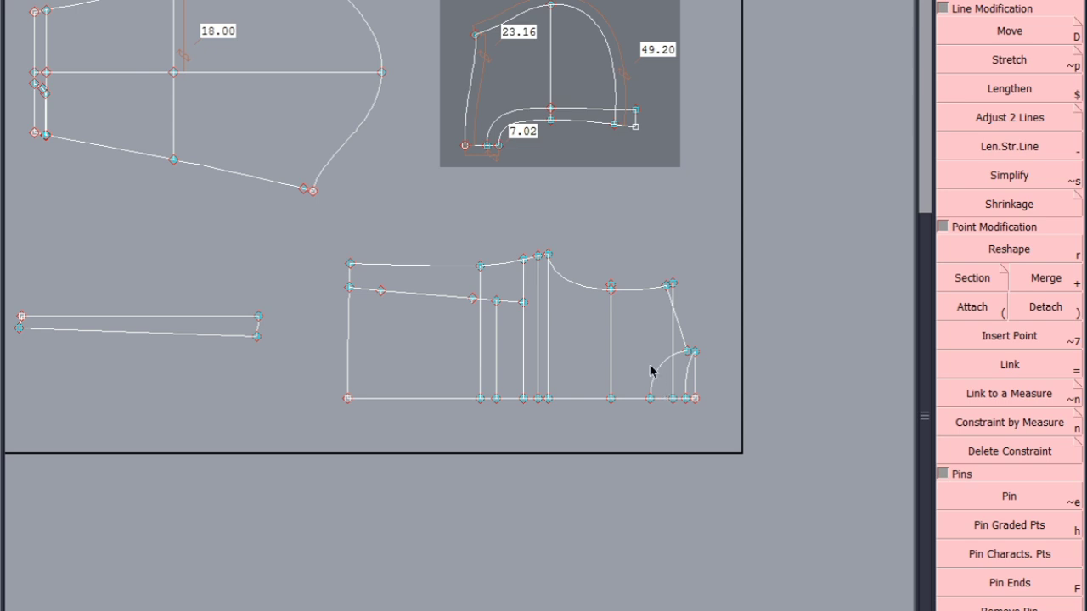
{"action": "scroll", "coordinate": [684, 401], "scroll_direction": "up", "scroll_amount": 1}
{"action": "scroll", "coordinate": [629, 408], "scroll_direction": "up", "scroll_amount": 2}
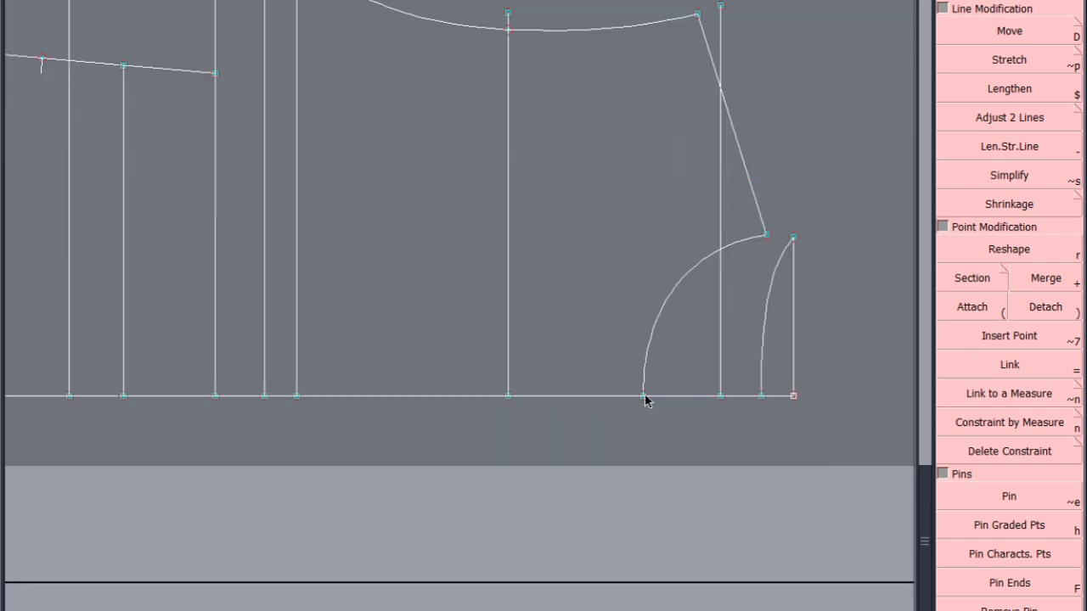
{"action": "left_click_drag", "start_coordinate": [645, 401], "coordinate": [723, 404]}
{"action": "left_click", "coordinate": [949, 275]}
{"action": "scroll", "coordinate": [759, 400], "scroll_direction": "down", "scroll_amount": 2}
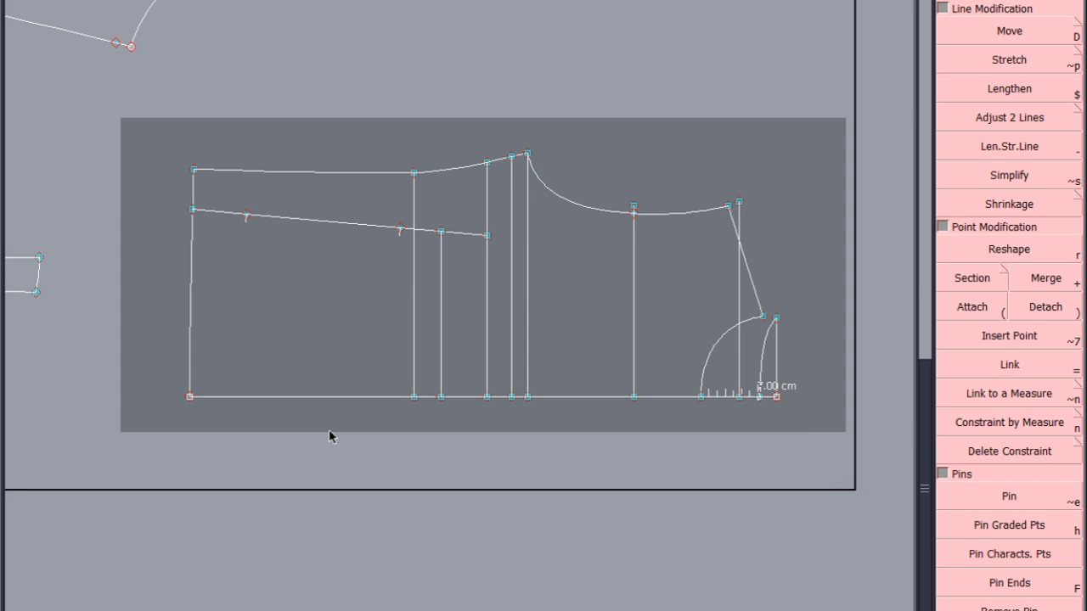
Measure the front piece's centre-front length from the hem corner to the point 7 cm beyond the neckline
{"action": "left_click", "coordinate": [190, 397]}
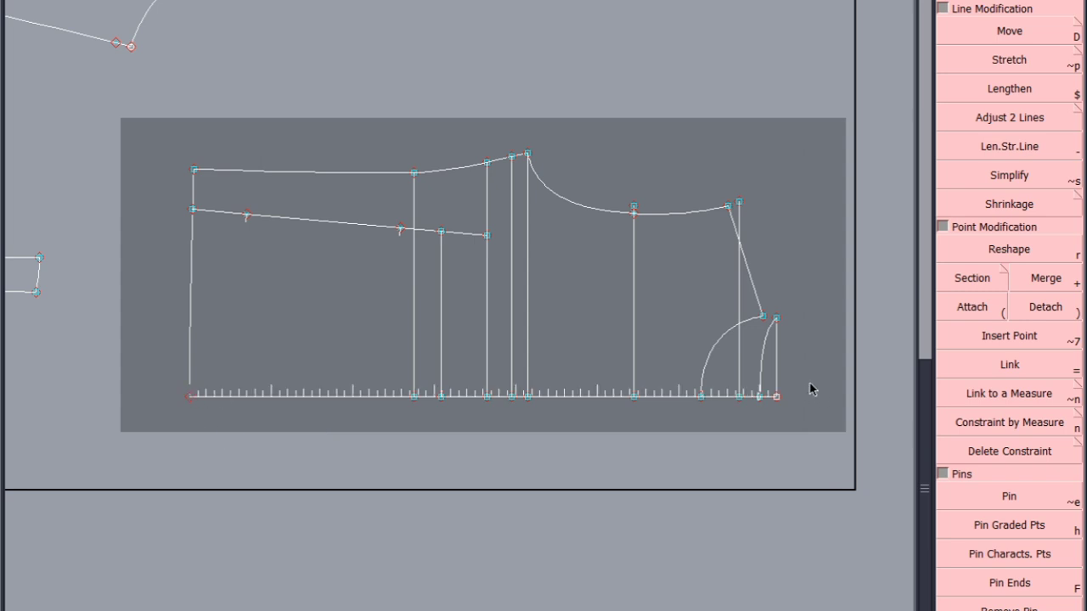
{"action": "scroll", "coordinate": [764, 408], "scroll_direction": "up", "scroll_amount": 6}
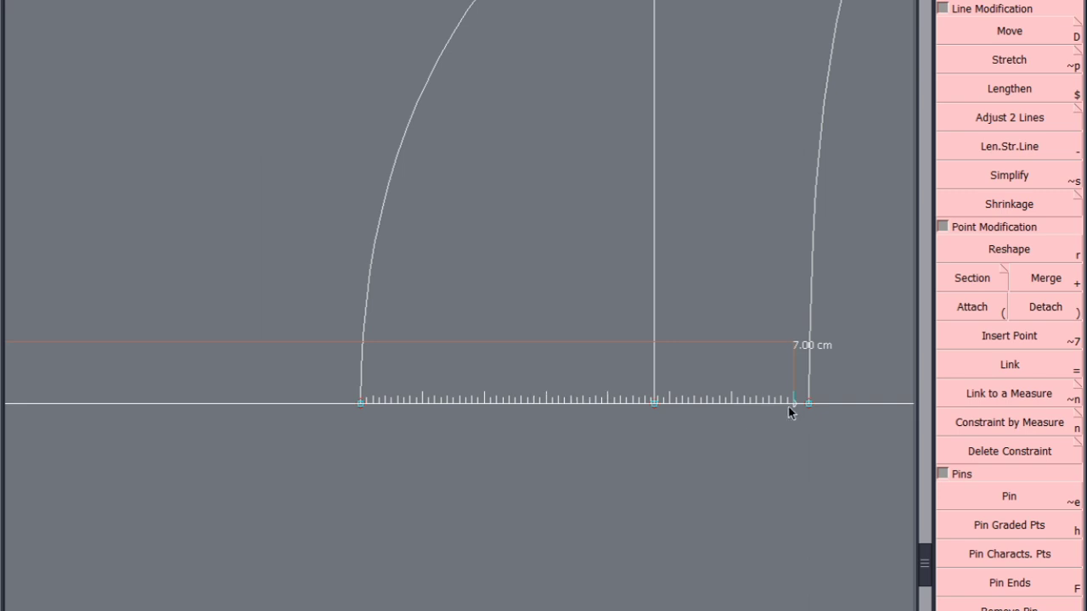
{"action": "scroll", "coordinate": [788, 410], "scroll_direction": "down", "scroll_amount": 2}
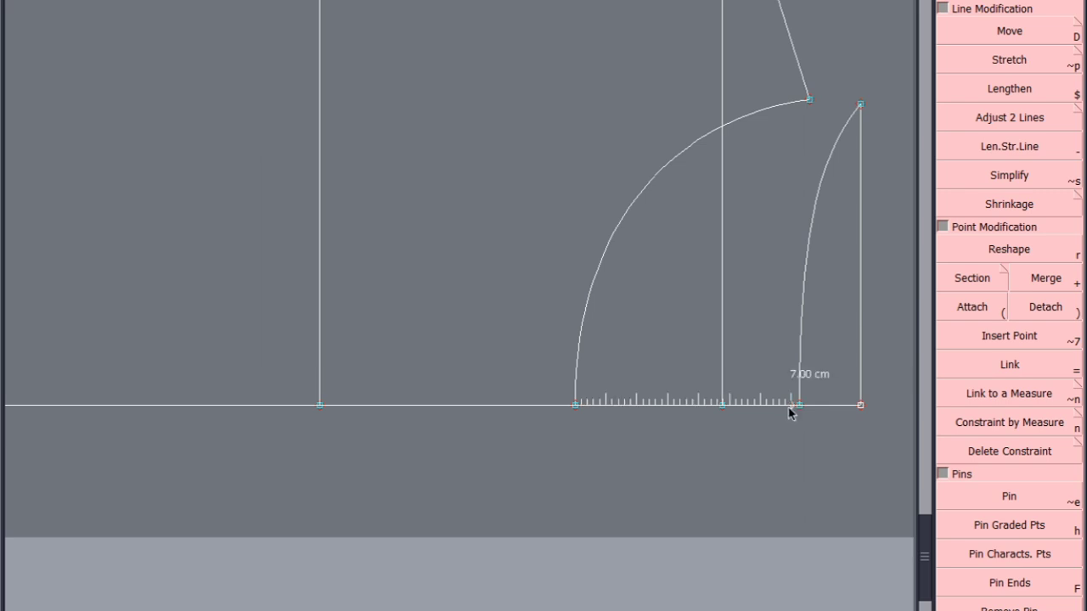
{"action": "scroll", "coordinate": [733, 302], "scroll_direction": "down", "scroll_amount": 4}
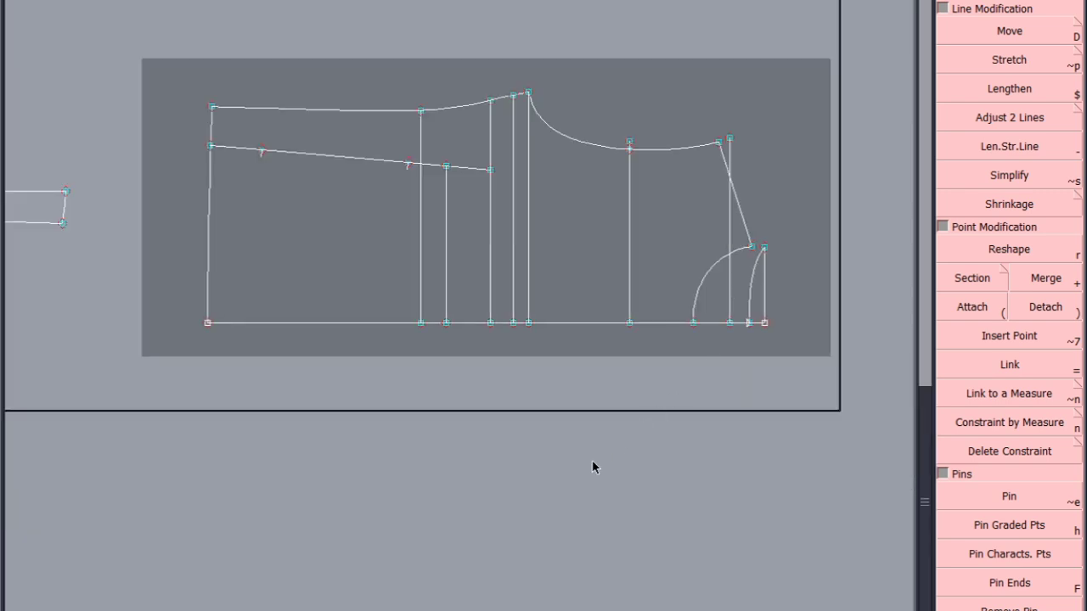
Create a new sheet and draw a horizontal straight line on it matching the measured centre-front length for the placket
{"action": "key", "text": "shift+n"}
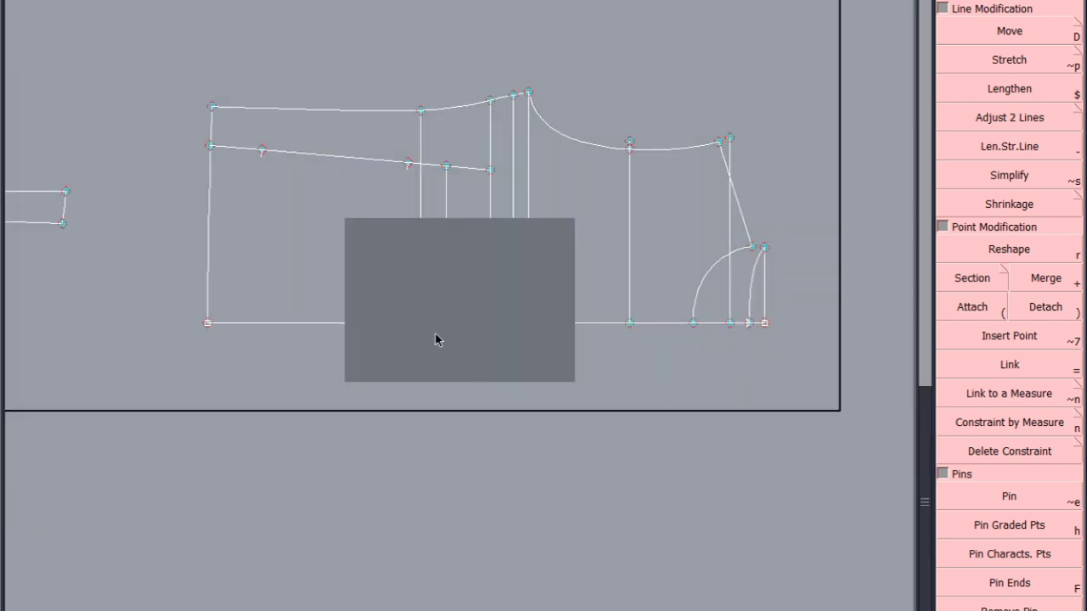
{"action": "left_click", "coordinate": [401, 320]}
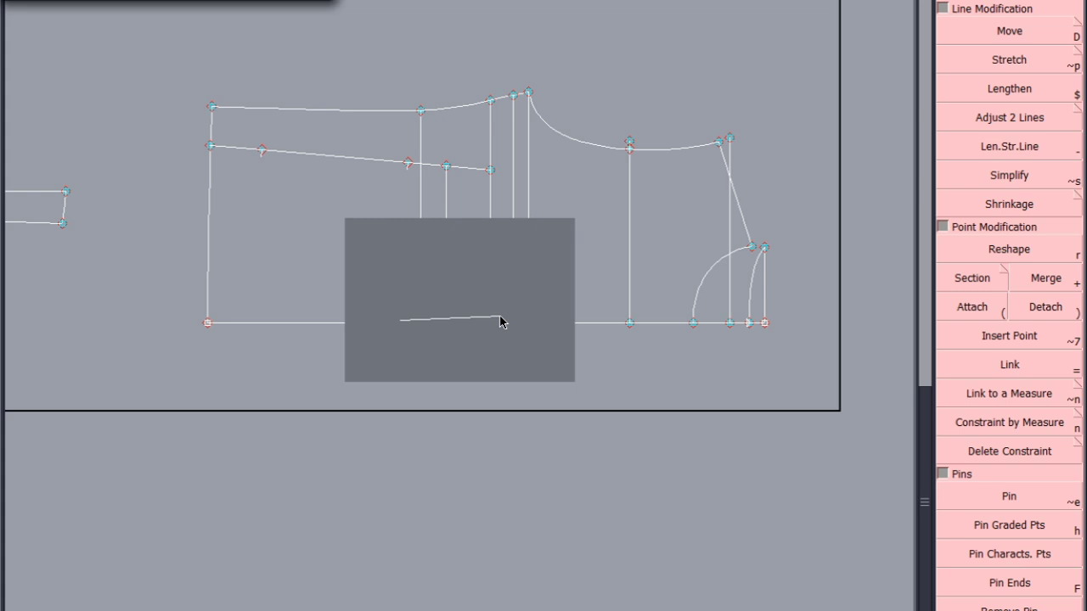
{"action": "key", "text": "Return"}
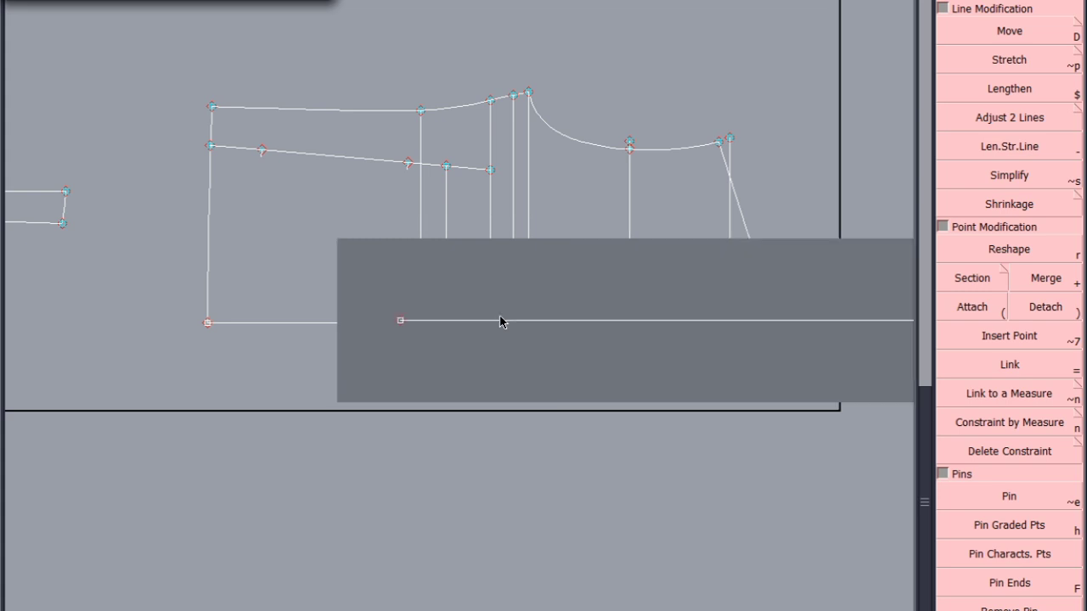
Lengthen the placket line by 3 cm at its far end with Len.Str.Line
{"action": "scroll", "coordinate": [456, 343], "scroll_direction": "down", "scroll_amount": 4}
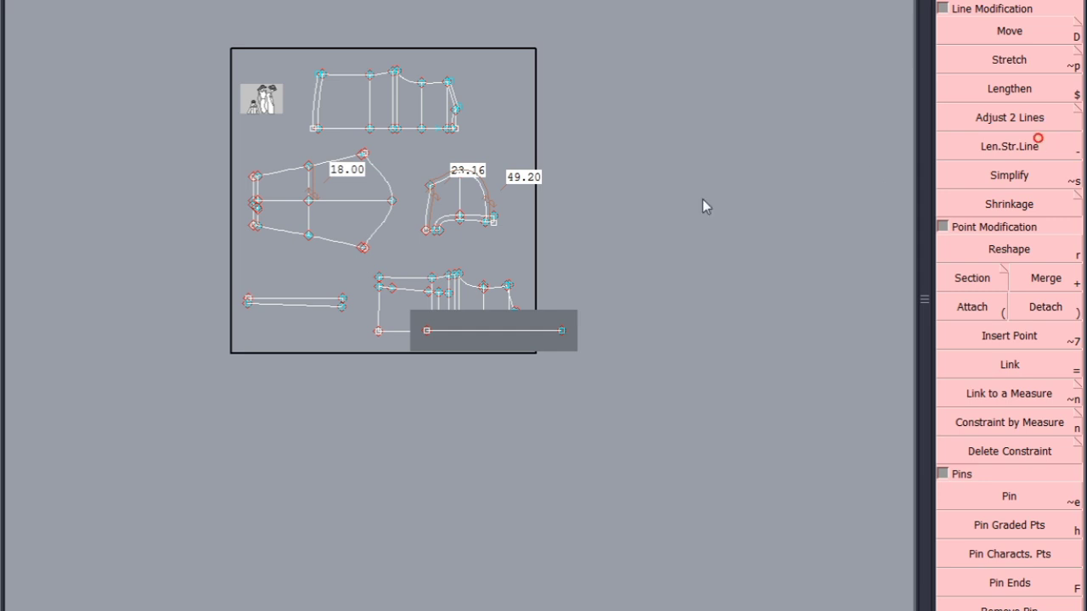
{"action": "left_click", "coordinate": [1038, 138]}
{"action": "scroll", "coordinate": [574, 318], "scroll_direction": "up", "scroll_amount": 2}
{"action": "left_click", "coordinate": [526, 346]}
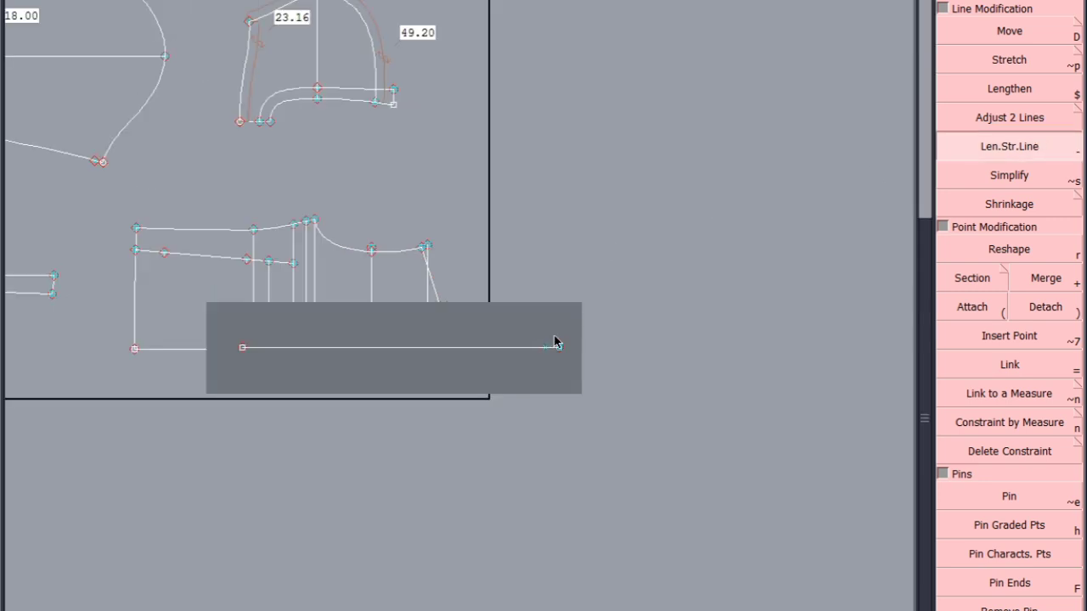
{"action": "scroll", "coordinate": [557, 340], "scroll_direction": "up", "scroll_amount": 1}
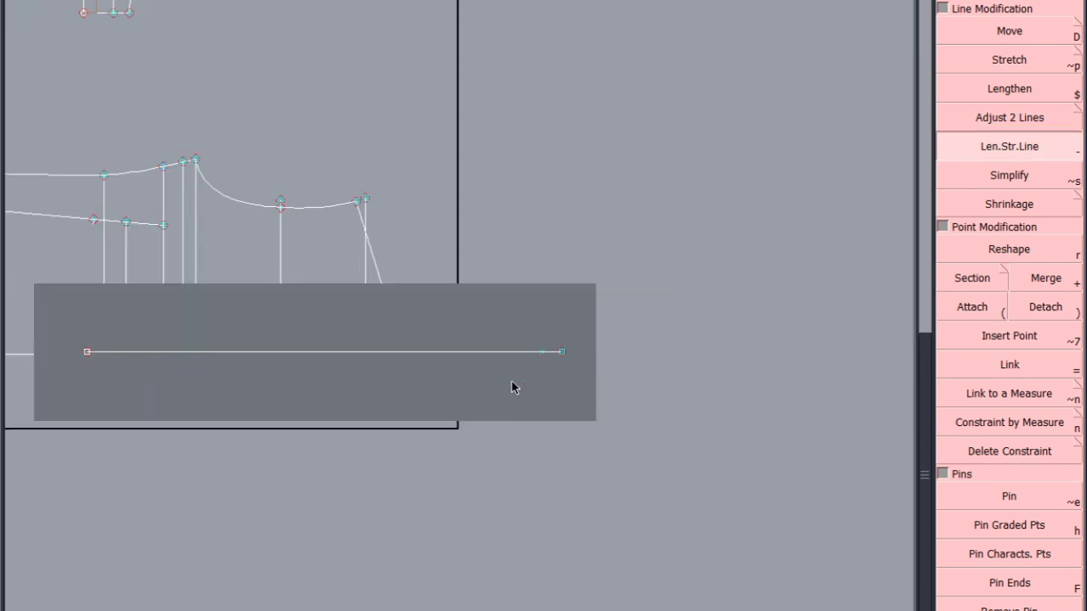
{"action": "left_click", "coordinate": [214, 356]}
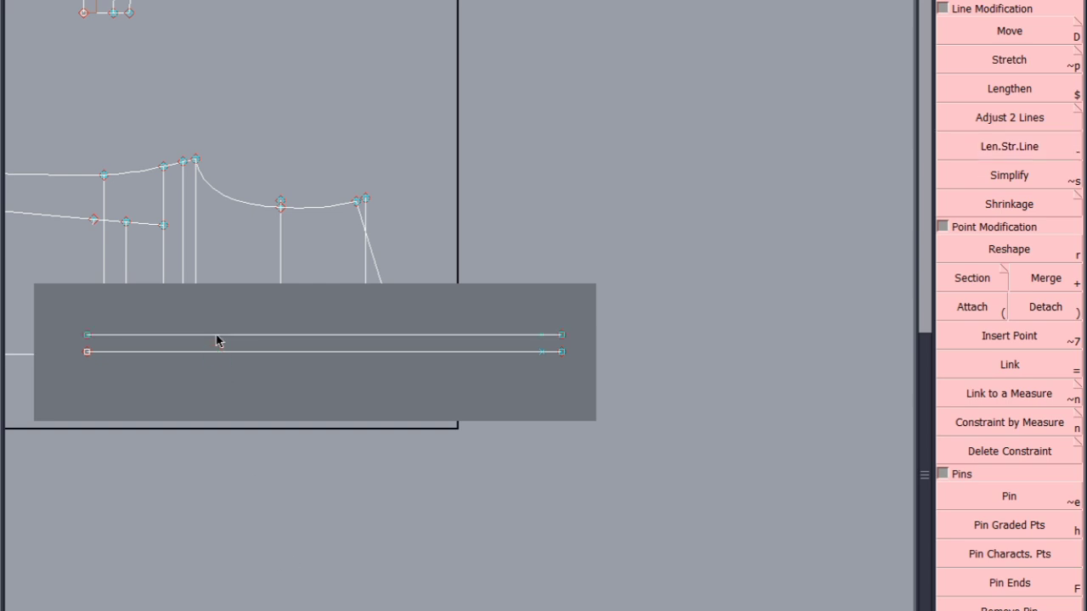
{"action": "key", "text": "Delete"}
{"action": "left_click", "coordinate": [216, 336]}
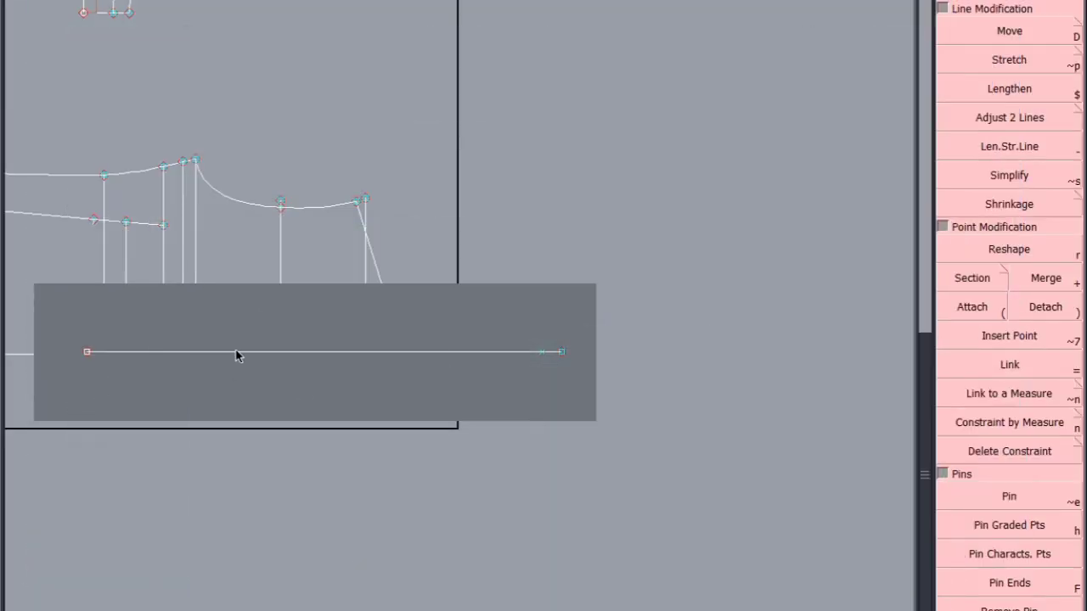
Draw a parallel line 3 cm from the placket line and shorten its far end by 3 cm
{"action": "left_click", "coordinate": [237, 352]}
{"action": "key", "text": "Return"}
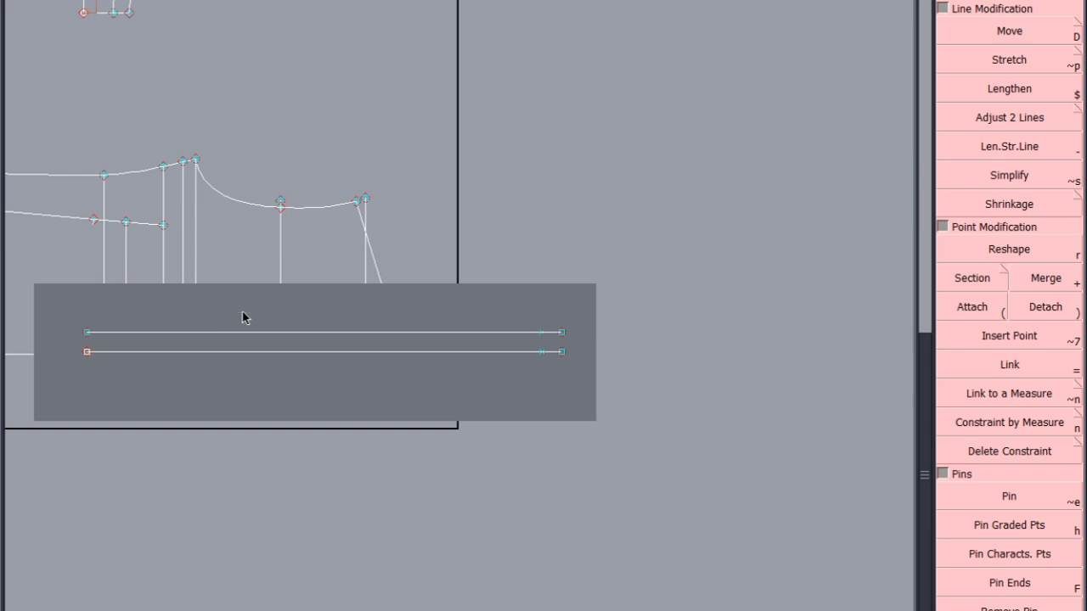
{"action": "scroll", "coordinate": [577, 353], "scroll_direction": "up", "scroll_amount": 3}
{"action": "scroll", "coordinate": [557, 323], "scroll_direction": "up", "scroll_amount": 1}
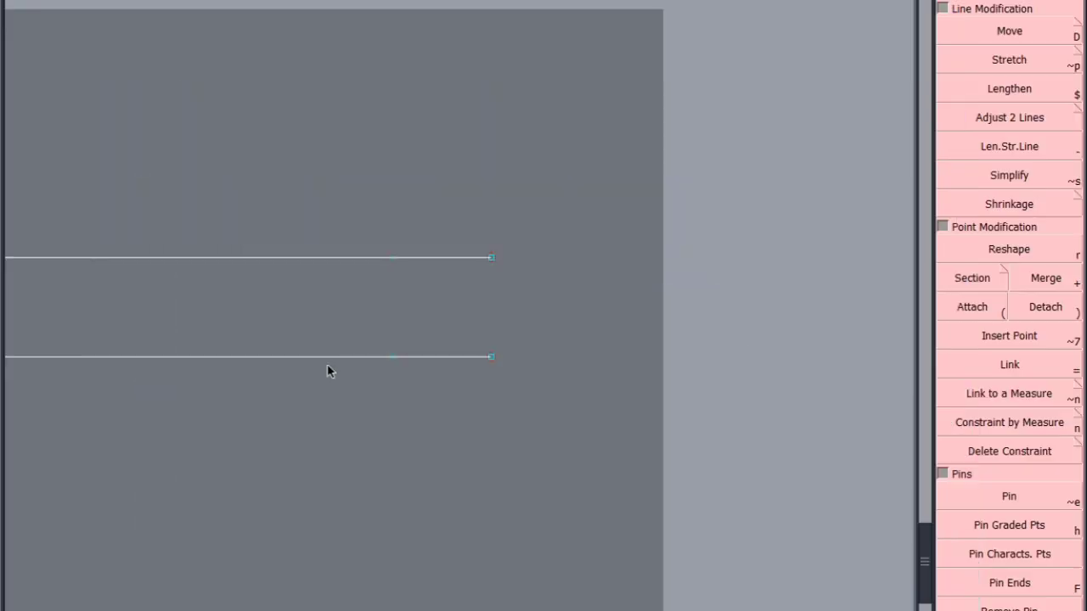
{"action": "left_click", "coordinate": [543, 229]}
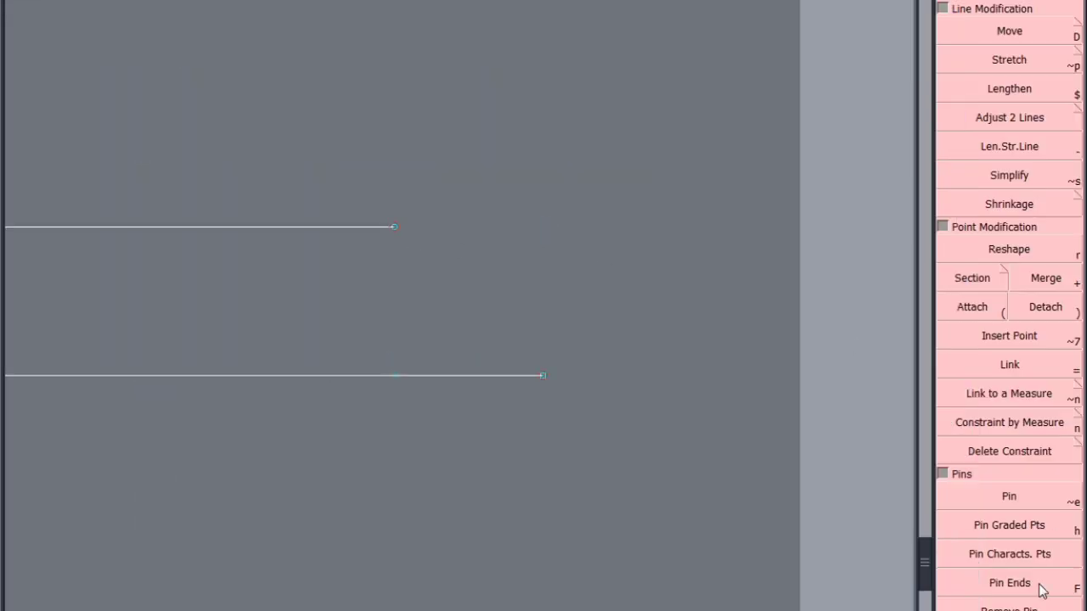
Draw a Bezier line joining the shortened parallel's end to the placket line's far end and display its curve handles
{"action": "scroll", "coordinate": [1023, 475], "scroll_direction": "up", "scroll_amount": 5}
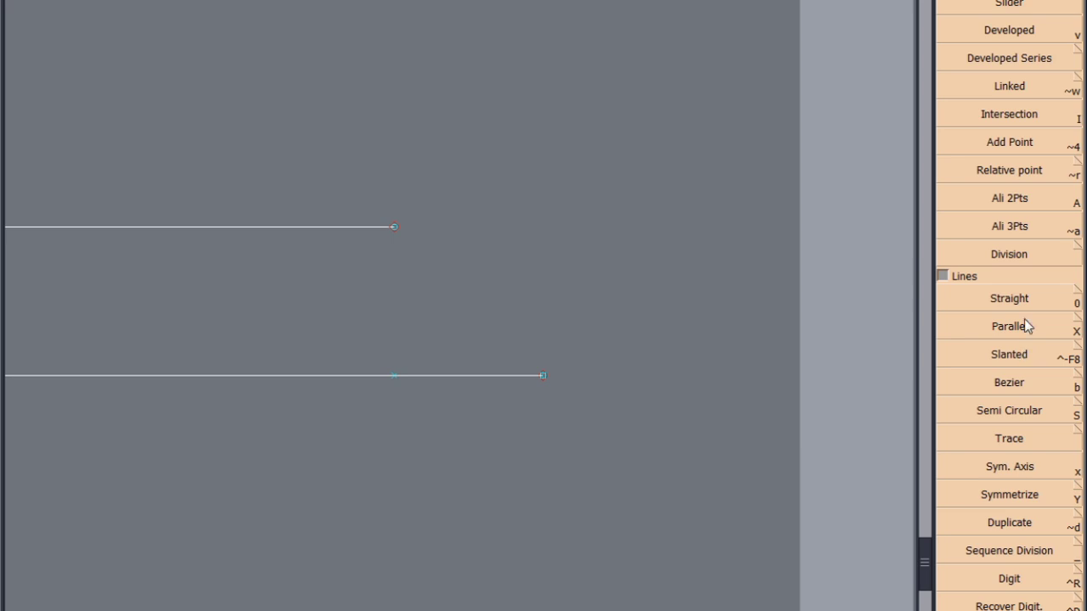
{"action": "left_click", "coordinate": [1019, 384]}
{"action": "left_click", "coordinate": [394, 226]}
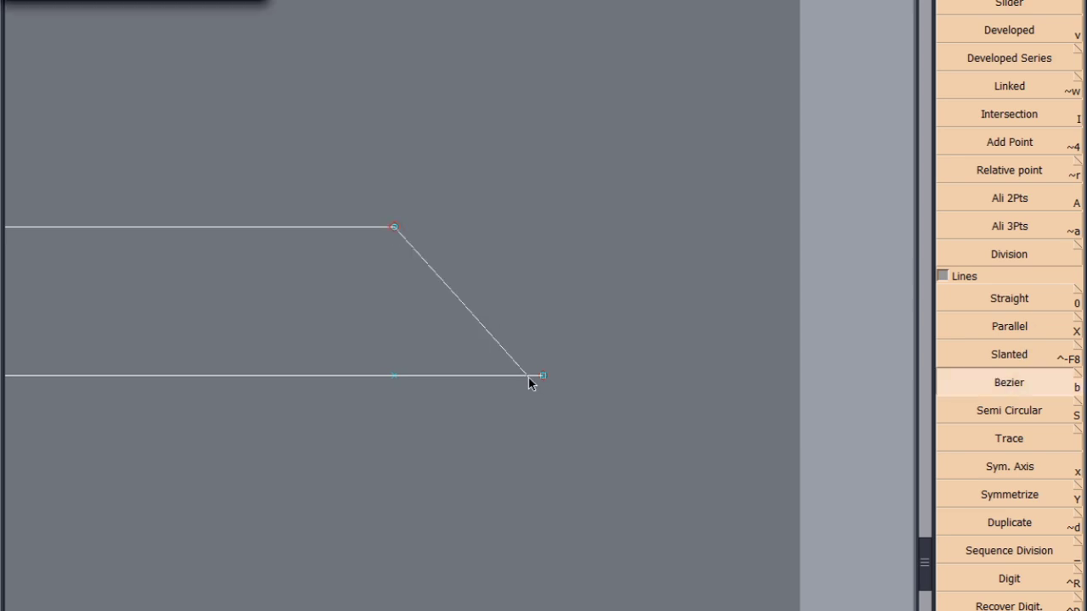
{"action": "left_click", "coordinate": [543, 375]}
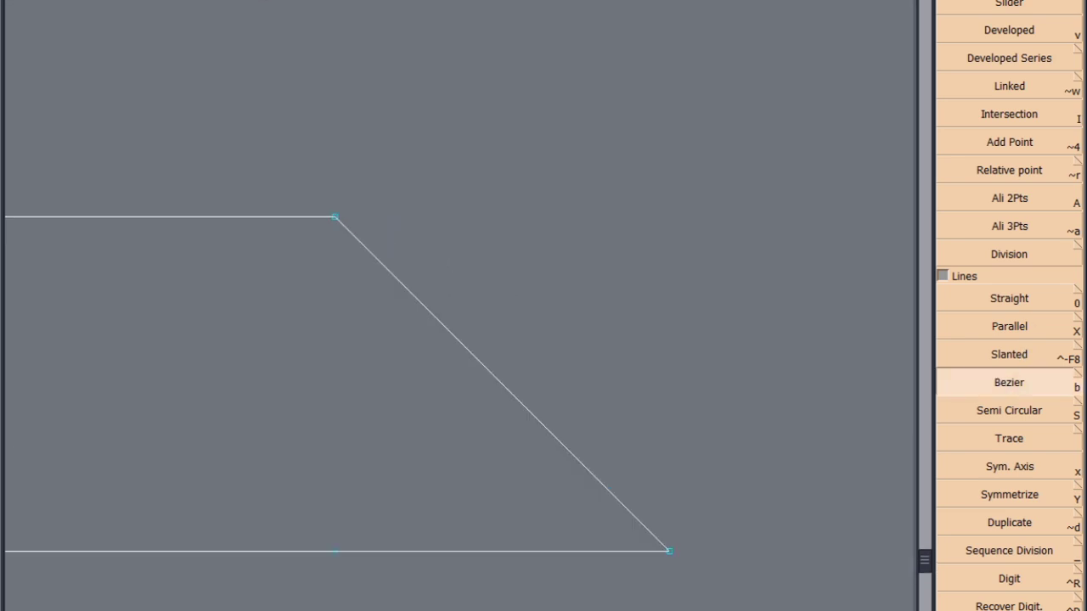
{"action": "left_click", "coordinate": [382, 2]}
{"action": "left_click", "coordinate": [415, 237]}
Reshape the Bezier's two end handles into a smooth quarter-round corner on the placket, aligned with the adjoining edges, and save the model
{"action": "scroll", "coordinate": [1003, 303], "scroll_direction": "down", "scroll_amount": 5}
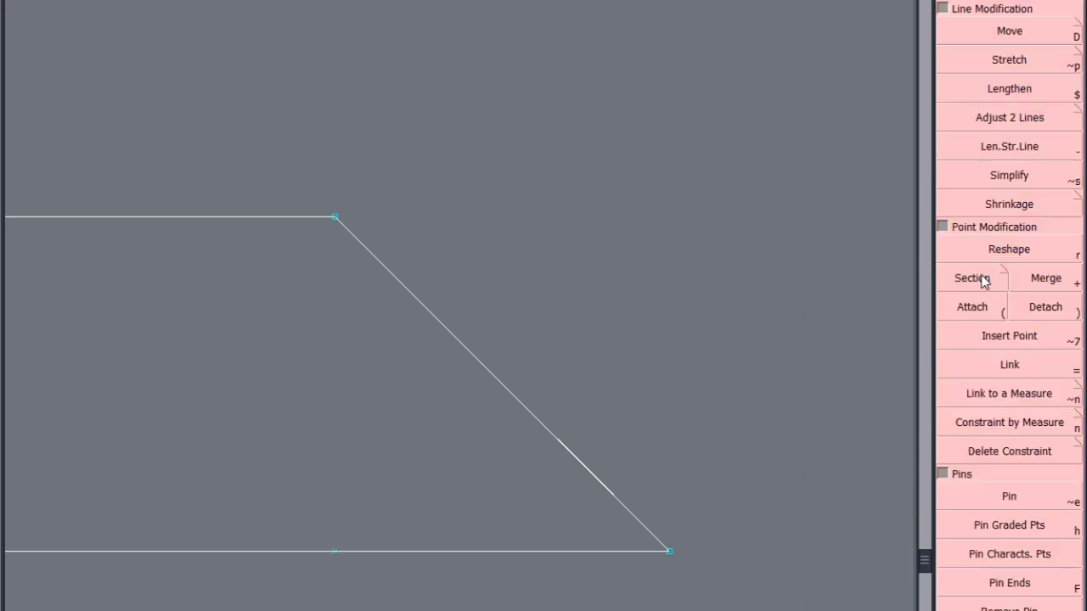
{"action": "left_click", "coordinate": [1017, 252]}
{"action": "left_click", "coordinate": [427, 311]}
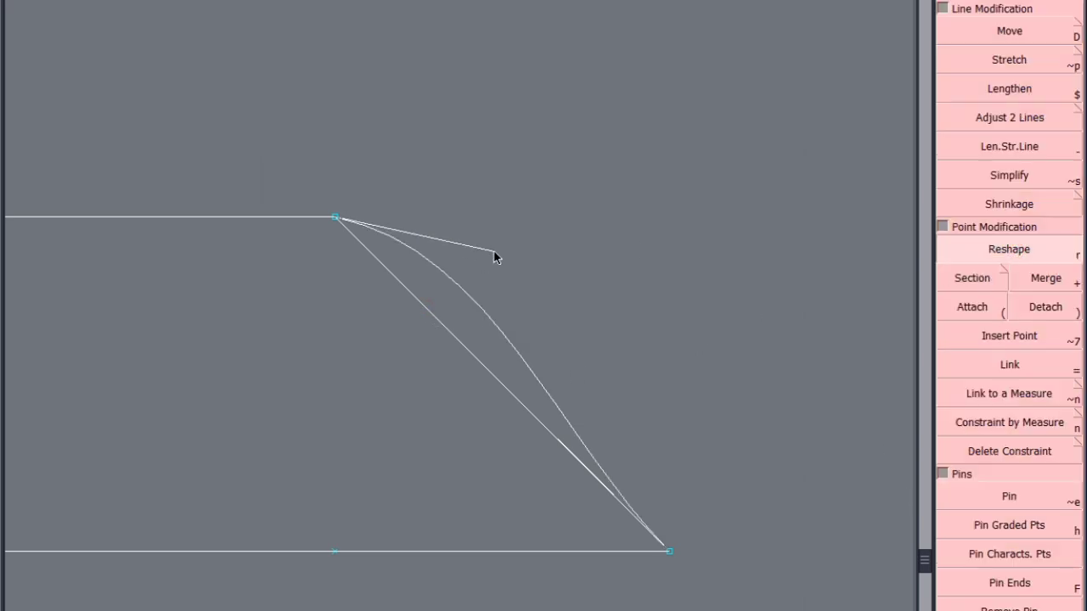
{"action": "left_click", "coordinate": [494, 253]}
{"action": "left_click", "coordinate": [667, 266]}
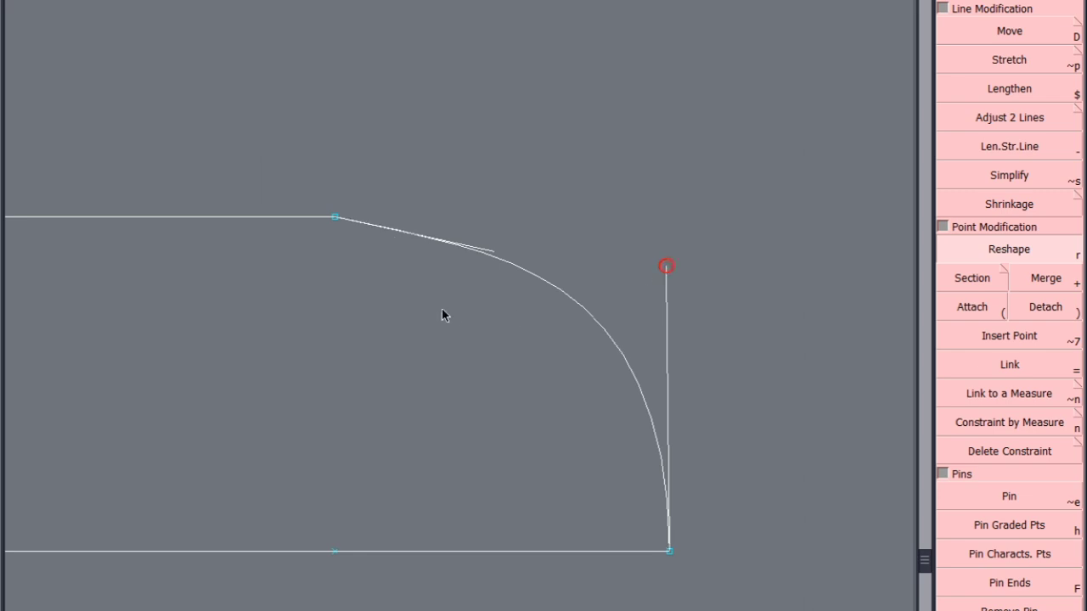
{"action": "left_click", "coordinate": [493, 252]}
{"action": "left_click", "coordinate": [501, 213]}
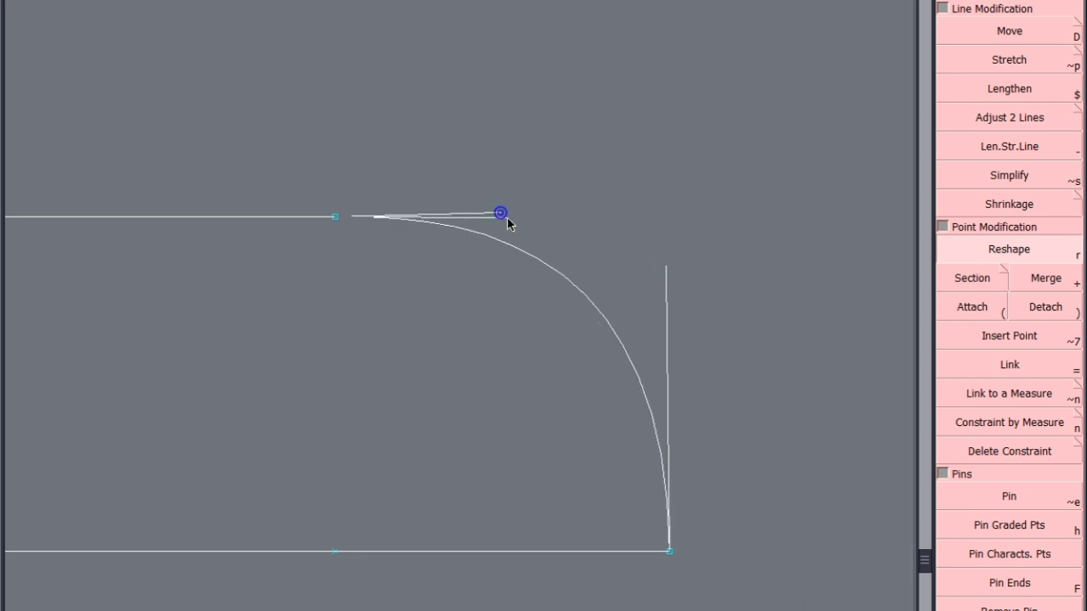
{"action": "scroll", "coordinate": [682, 377], "scroll_direction": "up", "scroll_amount": 2}
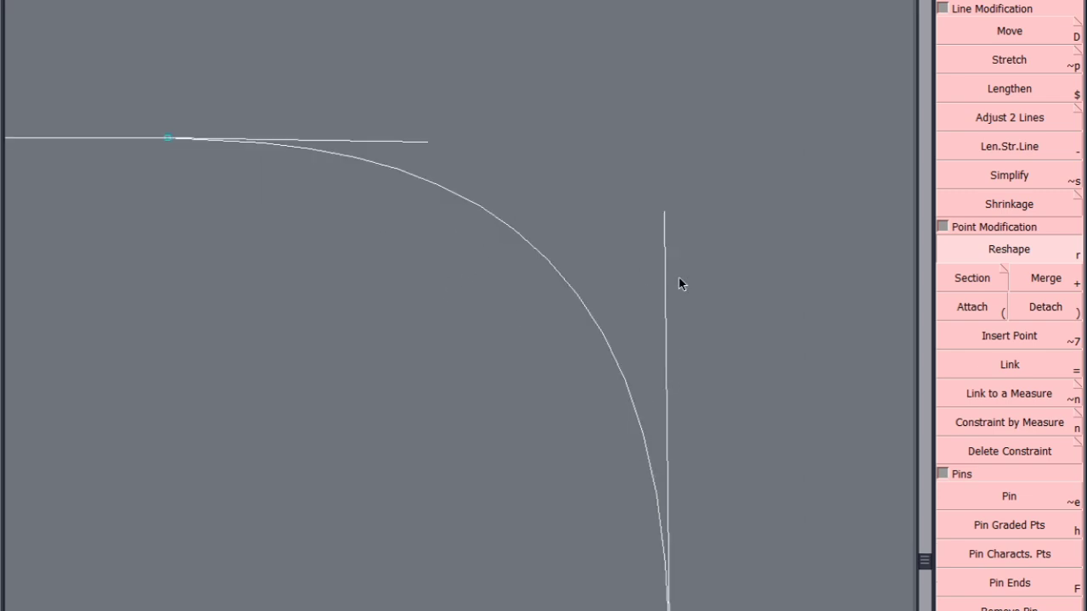
{"action": "left_click", "coordinate": [664, 211]}
{"action": "left_click", "coordinate": [667, 210]}
{"action": "left_click", "coordinate": [428, 140]}
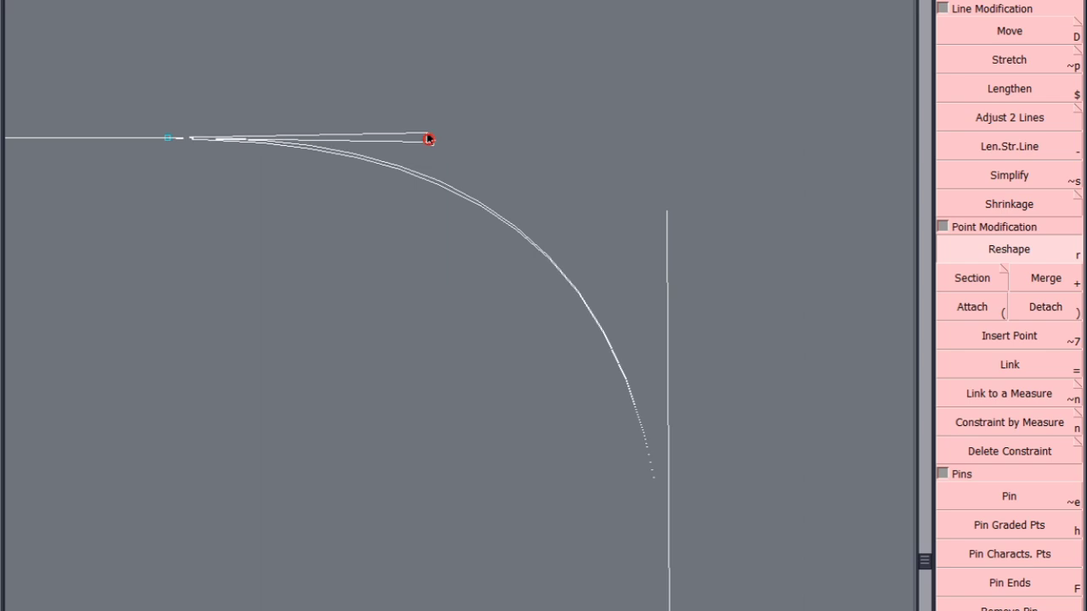
{"action": "left_click", "coordinate": [427, 135]}
{"action": "scroll", "coordinate": [600, 183], "scroll_direction": "down", "scroll_amount": 3}
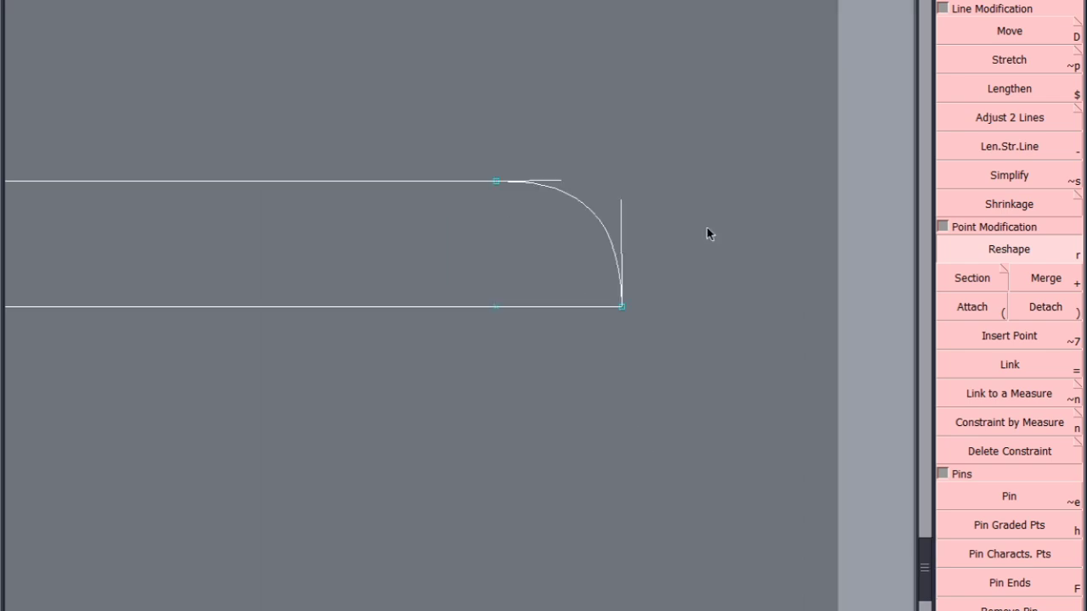
{"action": "key", "text": "ctrl+s"}
Close the placket's open end with a straight line between the two parallel lines and save the model, continuing past the warnings
{"action": "left_click", "coordinate": [441, 388]}
{"action": "key", "text": "j"}
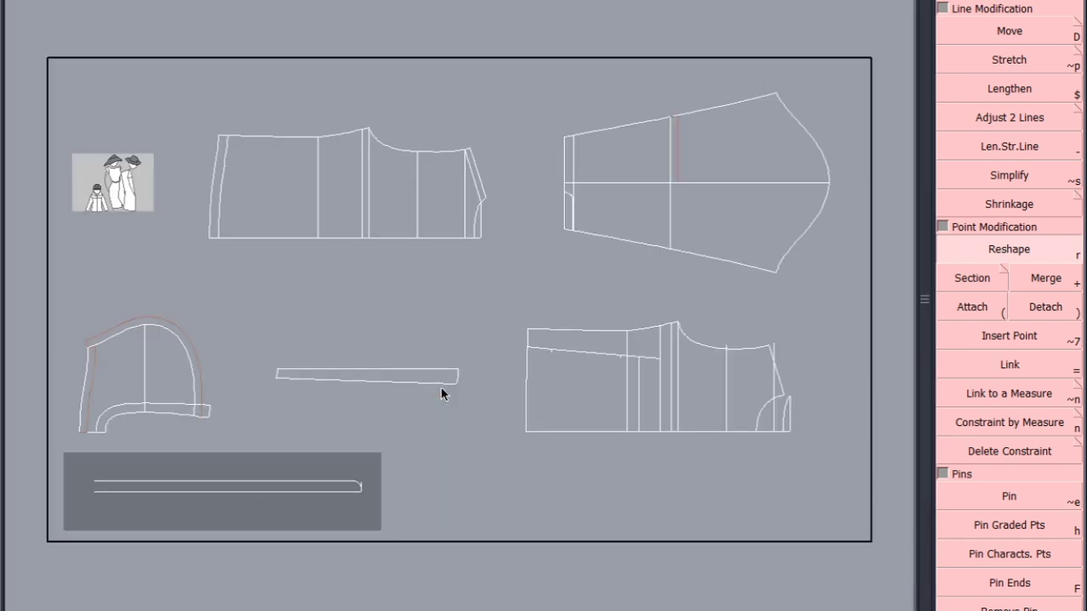
{"action": "scroll", "coordinate": [273, 499], "scroll_direction": "up", "scroll_amount": 4}
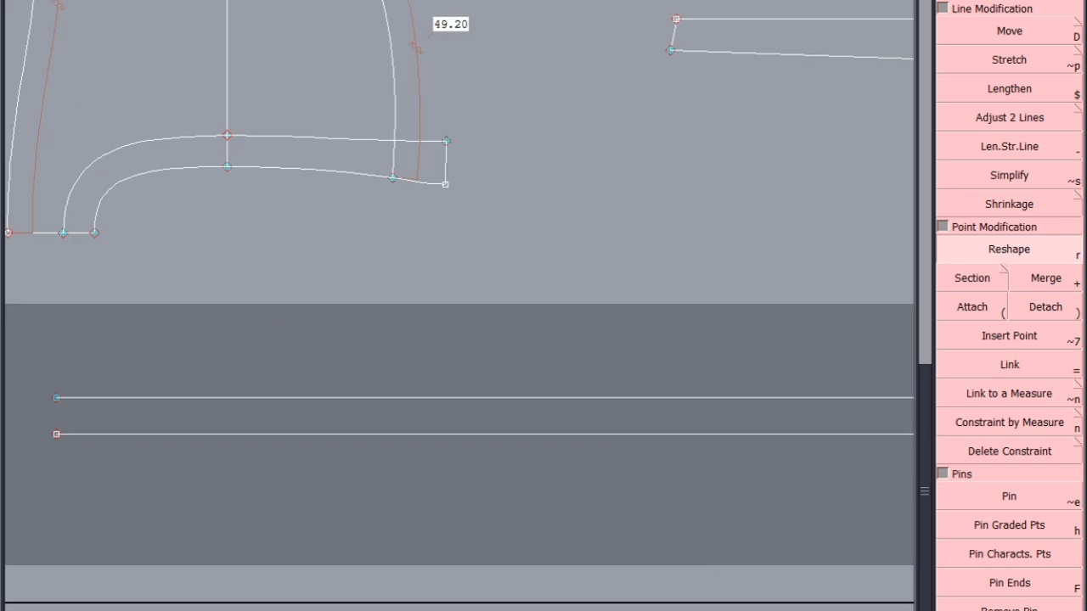
{"action": "left_click", "coordinate": [56, 398]}
{"action": "left_click", "coordinate": [56, 434]}
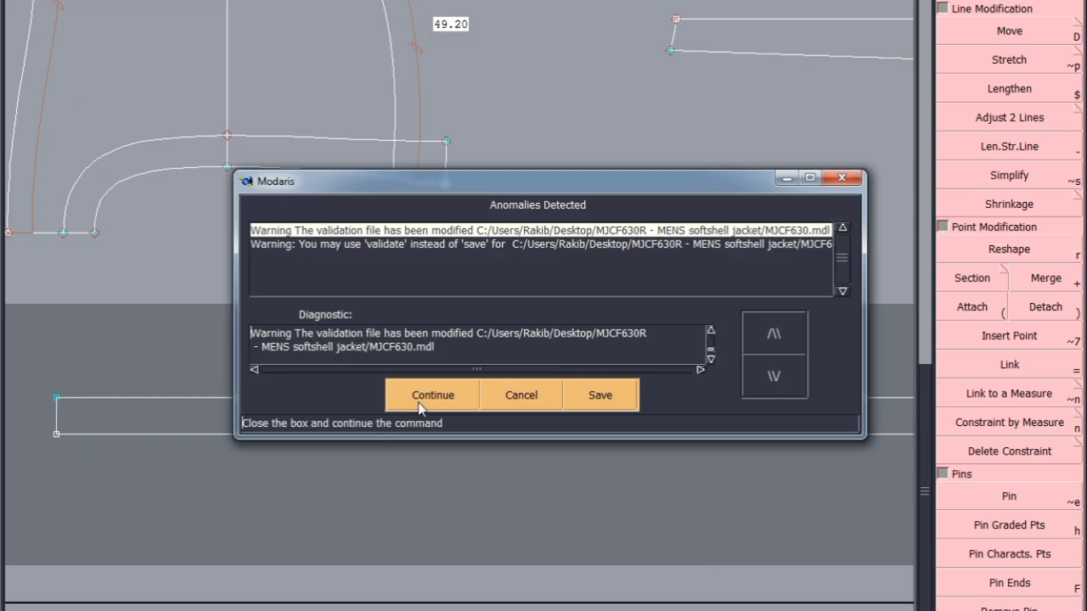
{"action": "left_click", "coordinate": [421, 396]}
{"action": "key", "text": "ctrl+s"}
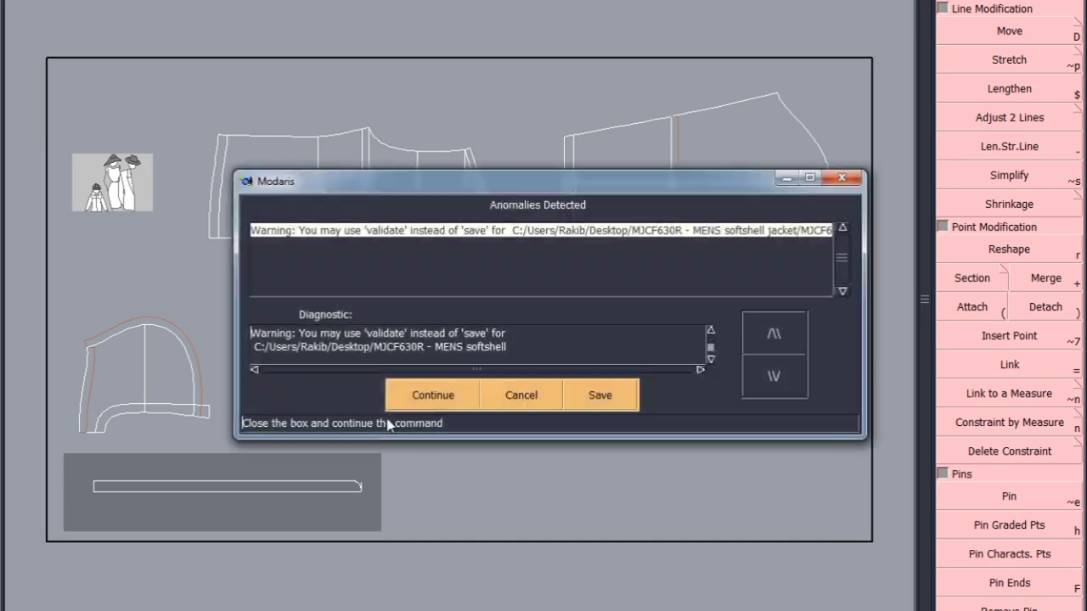
{"action": "left_click", "coordinate": [417, 394]}
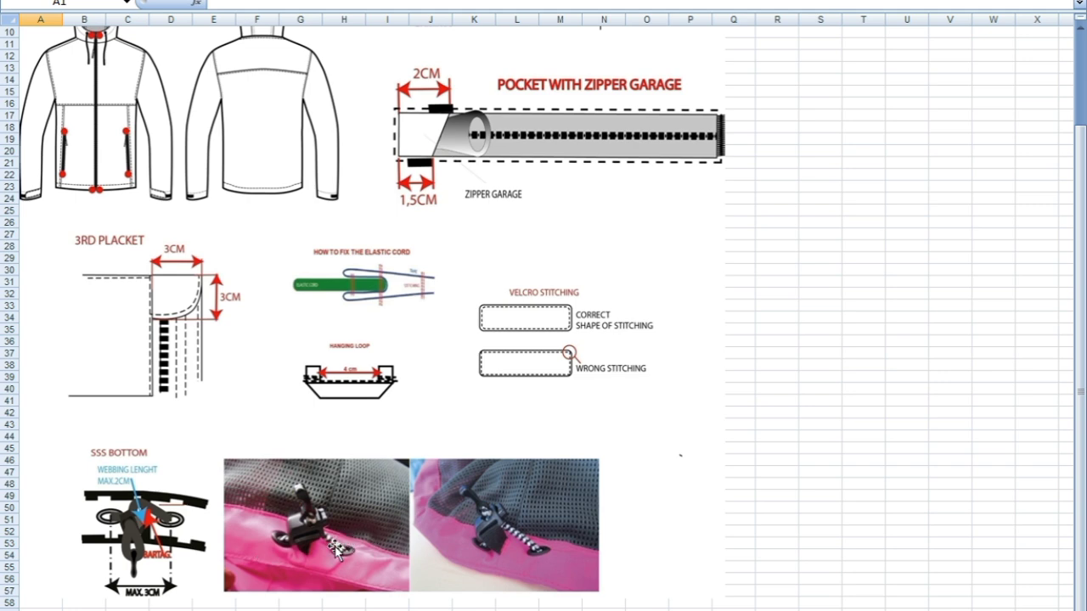
Switch to the Excel spec workbook and review the third placket and zipper garage pocket construction details
{"action": "scroll", "coordinate": [255, 327], "scroll_direction": "up", "scroll_amount": 1}
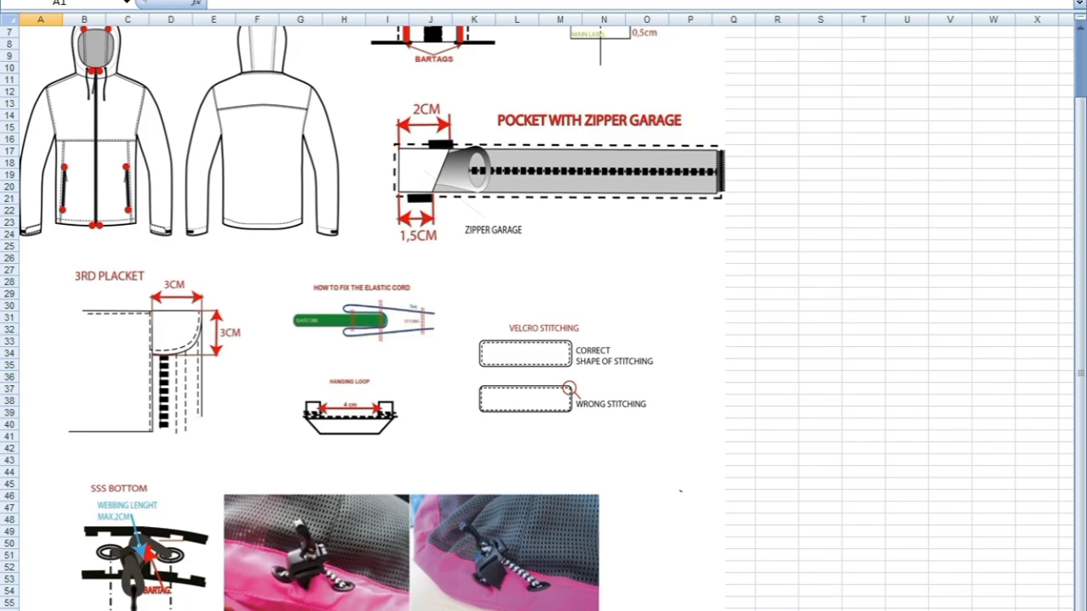
{"action": "key", "text": "ctrl+Page_Down"}
{"action": "key", "text": "ctrl+Page_Down"}
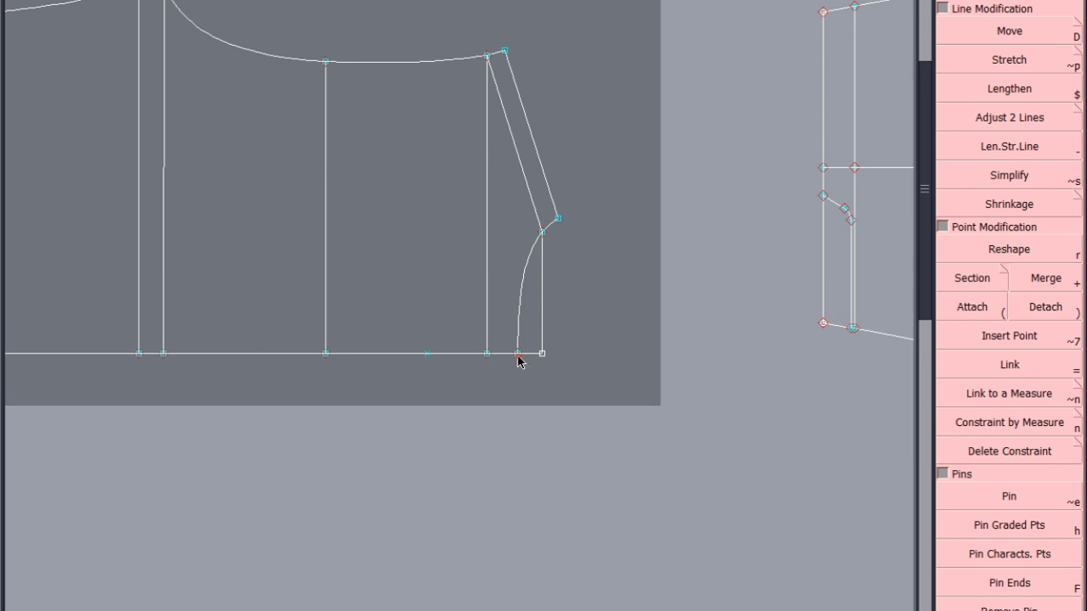
Draw the back yoke line from a measured point on the armhole to a measured point on the centre back line
{"action": "left_click", "coordinate": [517, 355]}
{"action": "left_click", "coordinate": [391, 372]}
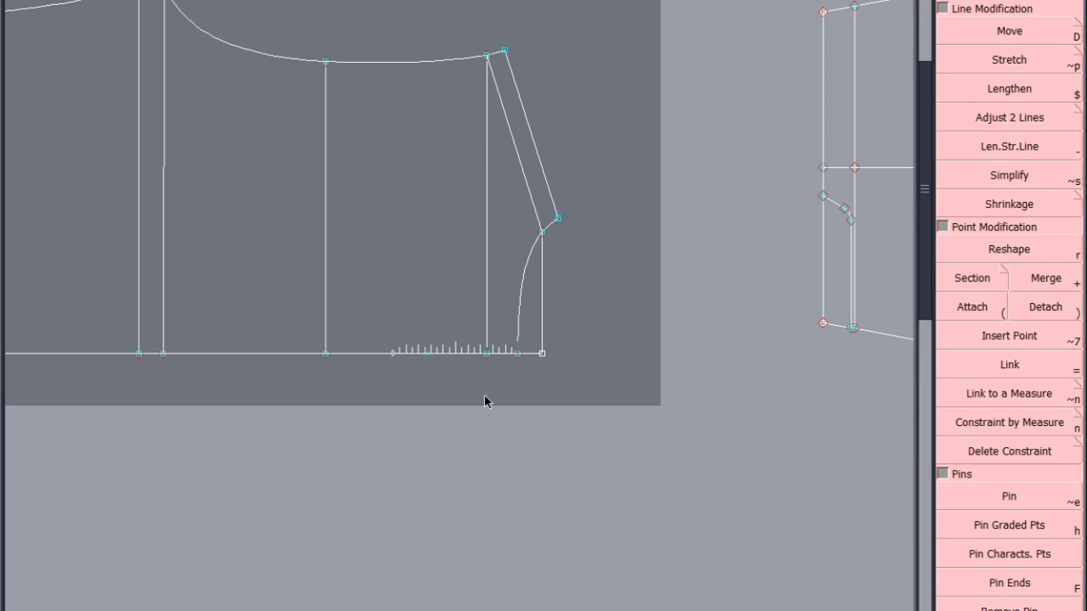
{"action": "left_click", "coordinate": [487, 56]}
{"action": "left_click", "coordinate": [362, 62]}
{"action": "left_click", "coordinate": [390, 354]}
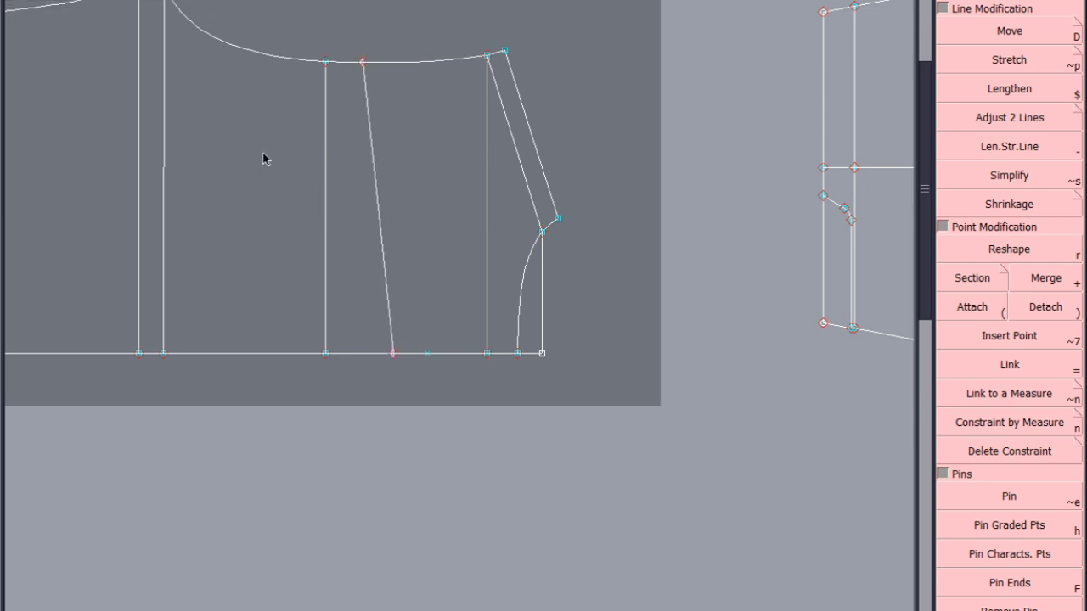
Reshape the yoke line into a gentle curve that meets the centre back line squarely, and save the model, continuing past the warnings
{"action": "scroll", "coordinate": [263, 161], "scroll_direction": "up", "scroll_amount": 1}
{"action": "key", "text": "r"}
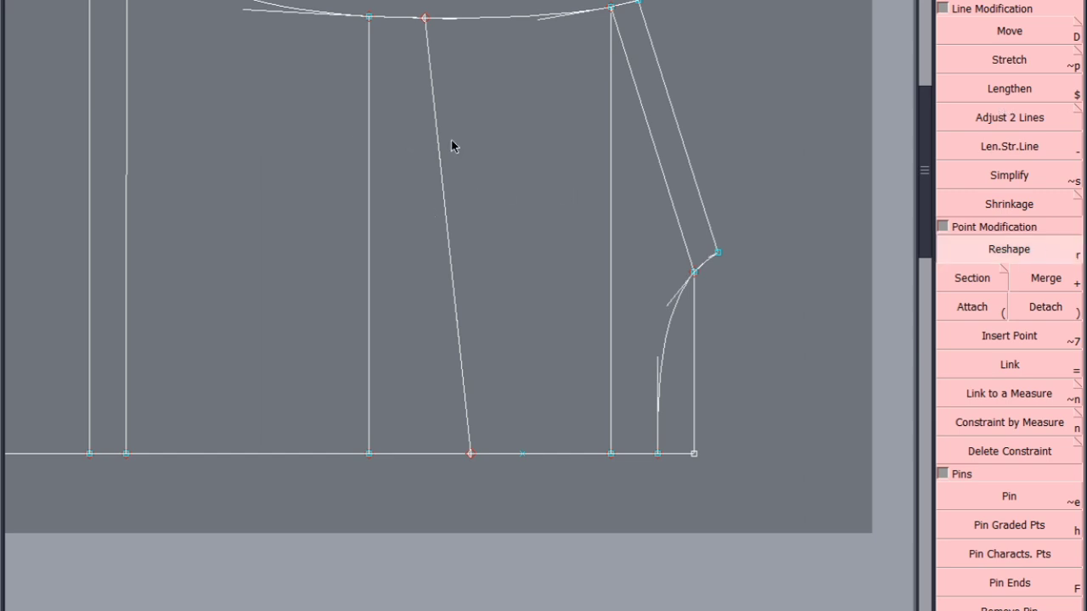
{"action": "left_click_drag", "start_coordinate": [440, 158], "coordinate": [470, 281]}
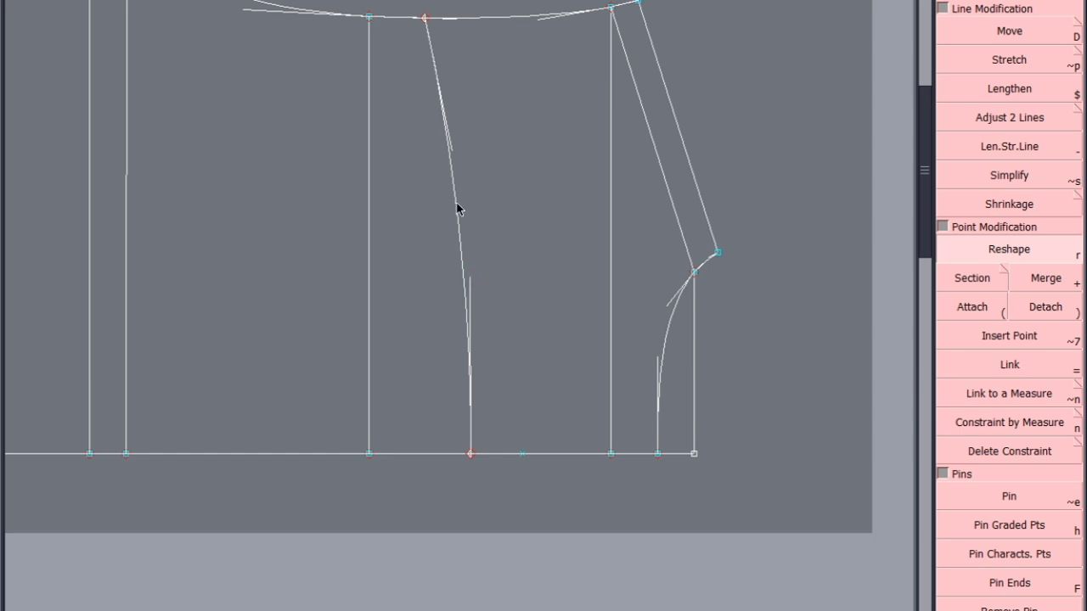
{"action": "left_click_drag", "start_coordinate": [450, 146], "coordinate": [451, 139]}
{"action": "key", "text": "ctrl+s"}
{"action": "left_click", "coordinate": [457, 390]}
{"action": "key", "text": "j"}
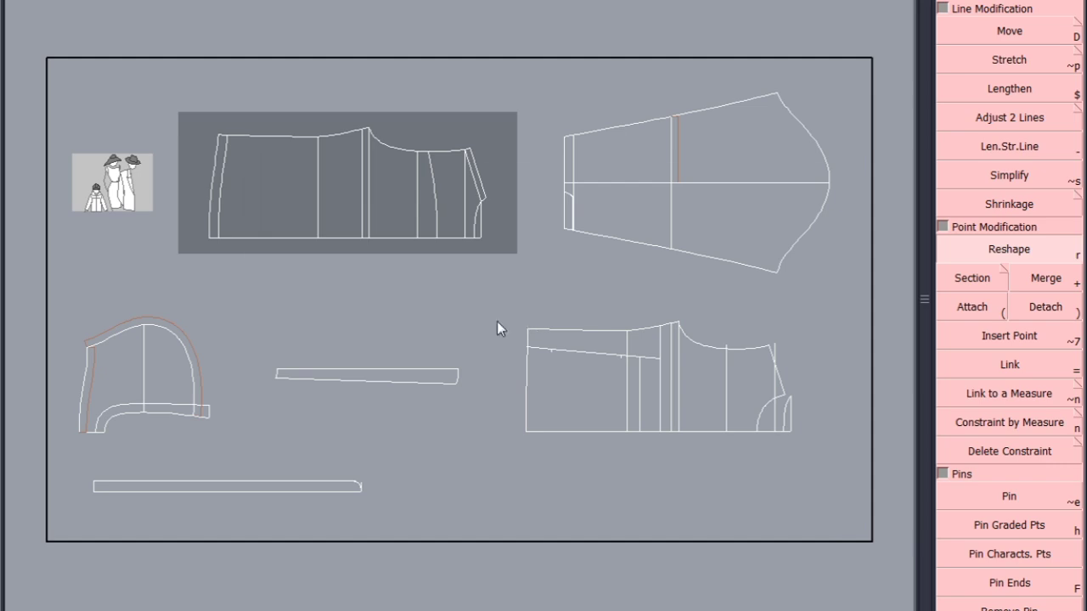
{"action": "key", "text": "ctrl+s"}
{"action": "left_click", "coordinate": [447, 392]}
{"action": "key", "text": "ctrl+s"}
{"action": "left_click", "coordinate": [446, 391]}
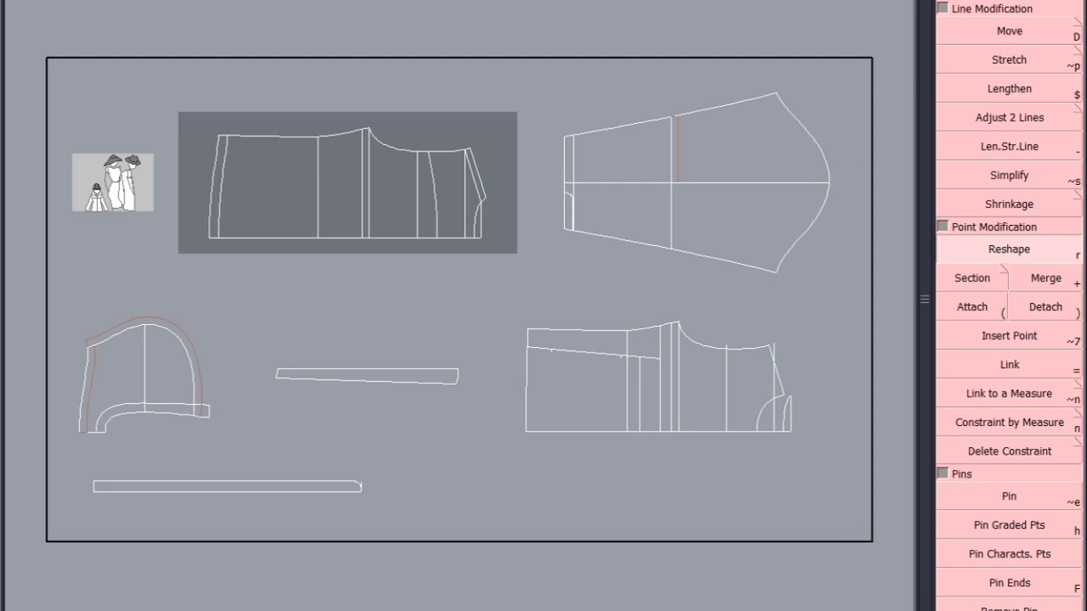
Switch to the Excel workbook, review the inside sketch's placket, yoke, mesh pocket and helping fabric details, and return to Modaris
{"action": "mouse_move", "coordinate": [443, 610]}
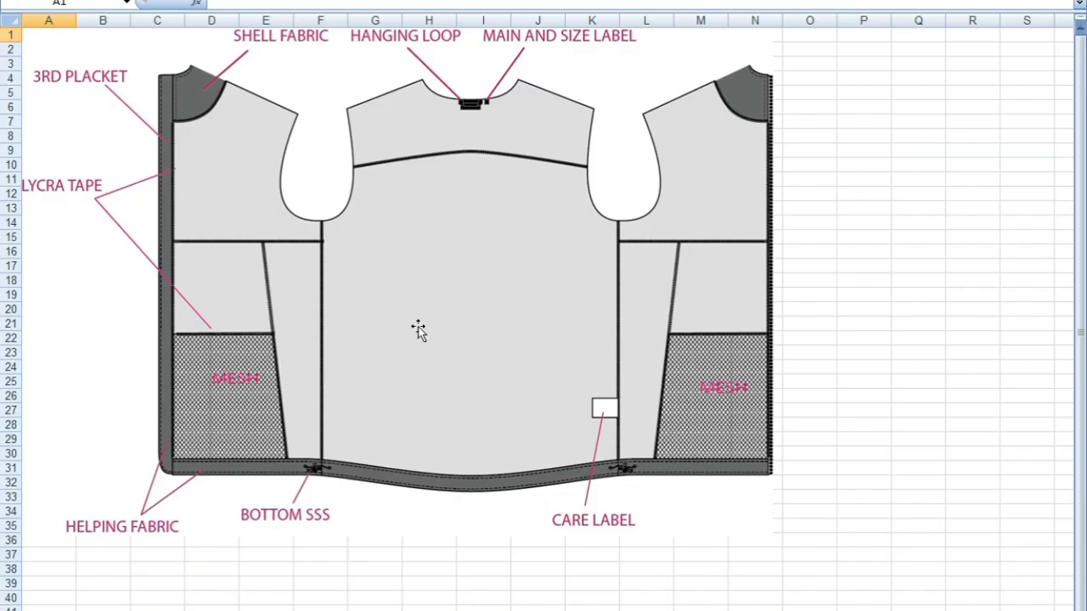
{"action": "scroll", "coordinate": [434, 258], "scroll_direction": "down", "scroll_amount": 2}
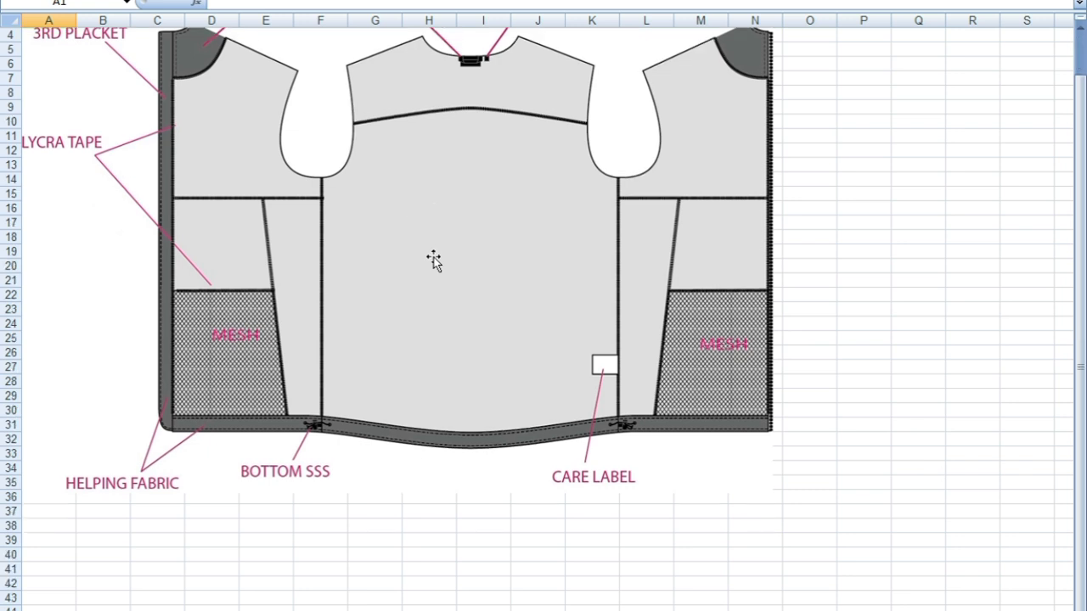
{"action": "scroll", "coordinate": [433, 263], "scroll_direction": "up", "scroll_amount": 2}
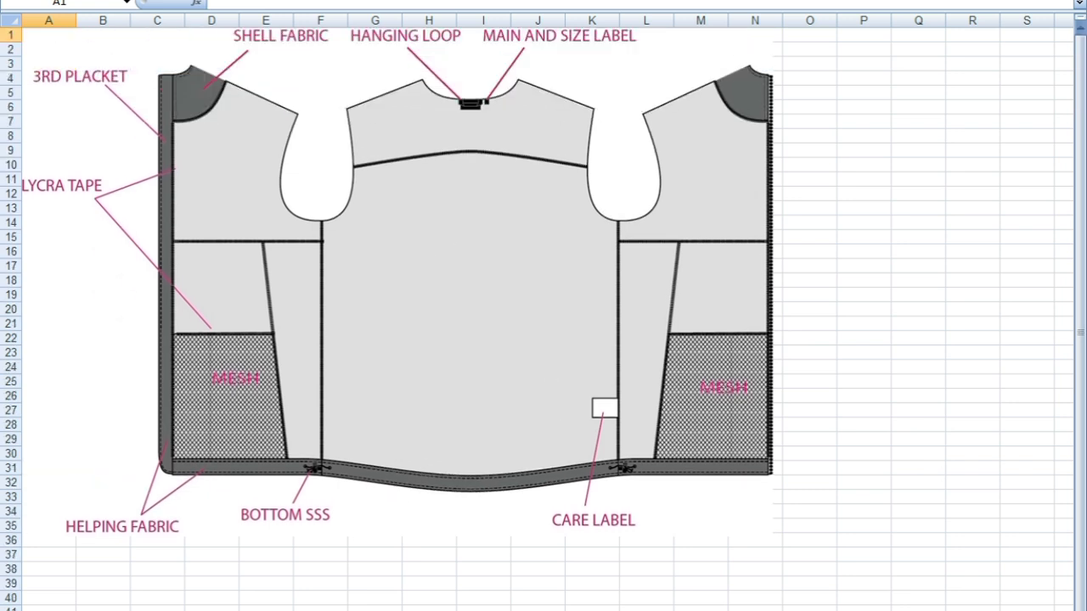
{"action": "left_click", "coordinate": [68, 610]}
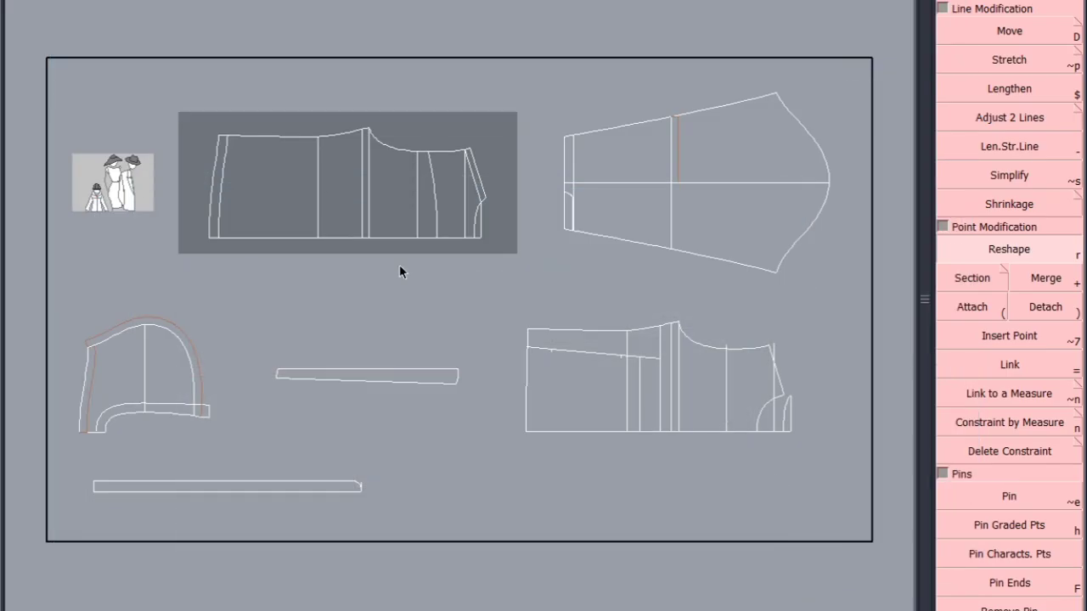
Create a parallel of the front's slanted pocket line at the end marks' depth and redraw both end marks as lines joining the two
{"action": "scroll", "coordinate": [674, 368], "scroll_direction": "up", "scroll_amount": 6}
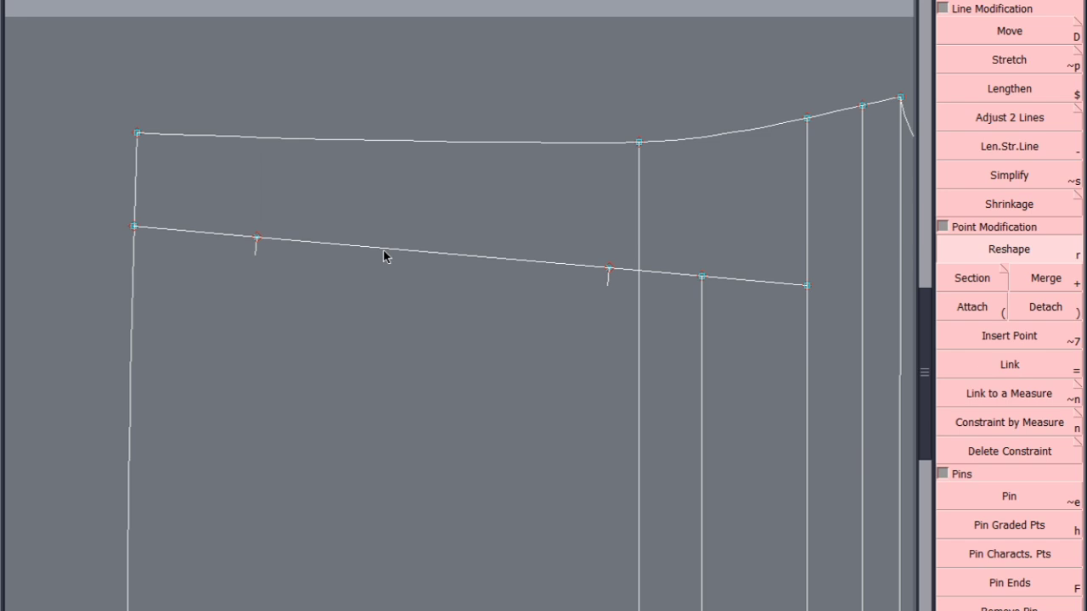
{"action": "left_click", "coordinate": [384, 251]}
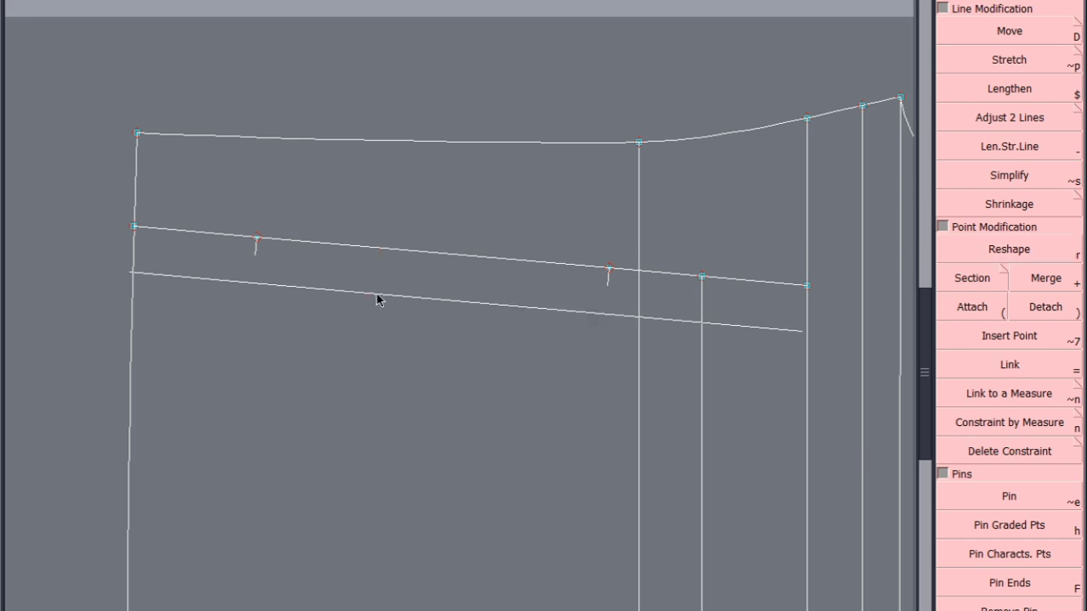
{"action": "key", "text": "Return"}
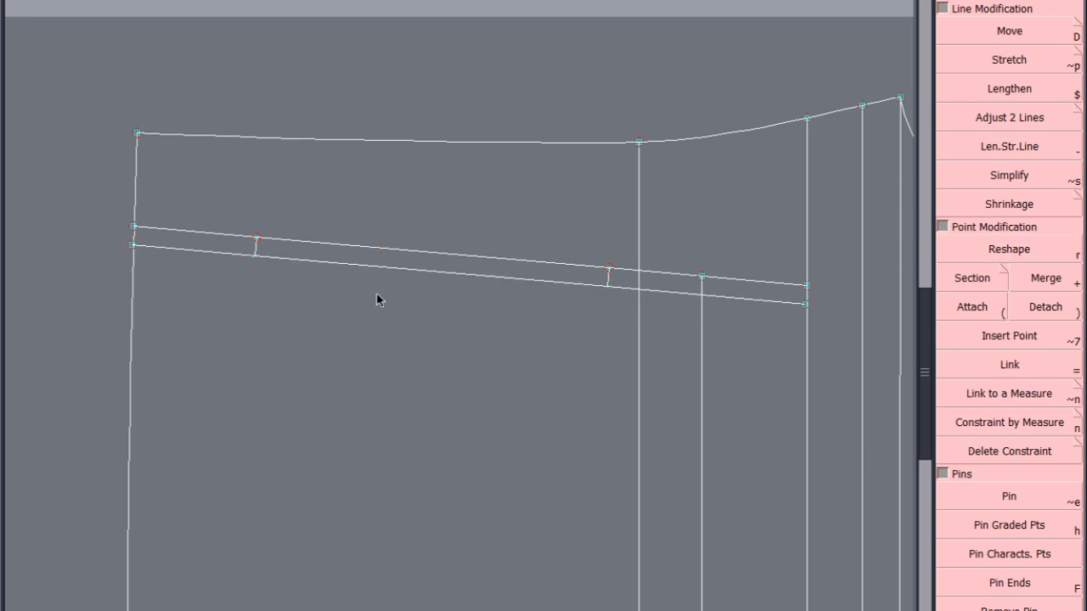
{"action": "left_click", "coordinate": [258, 240]}
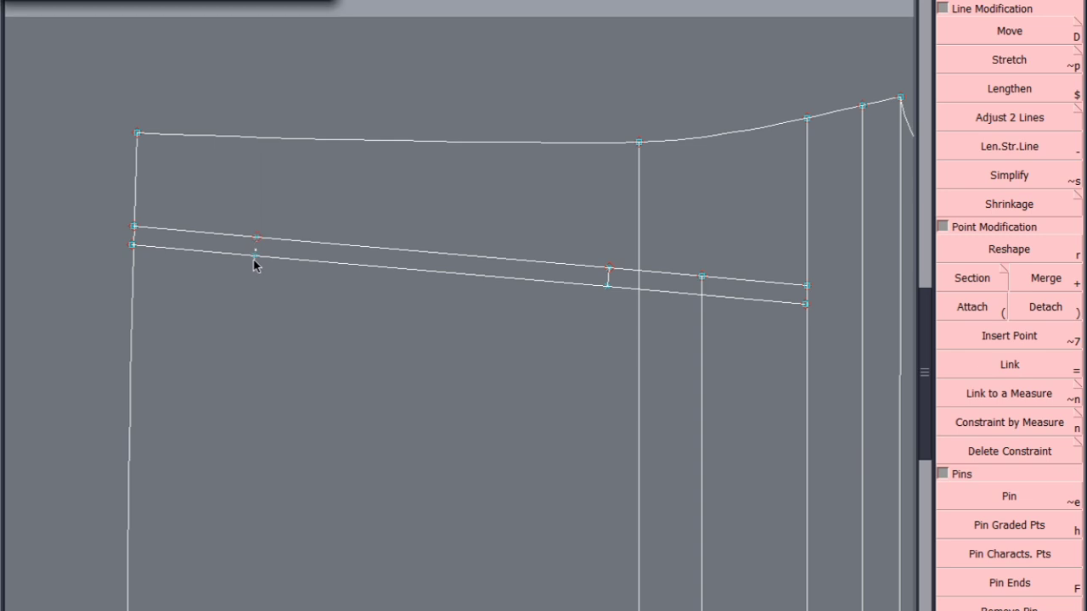
{"action": "left_click", "coordinate": [256, 256]}
{"action": "left_click", "coordinate": [607, 268]}
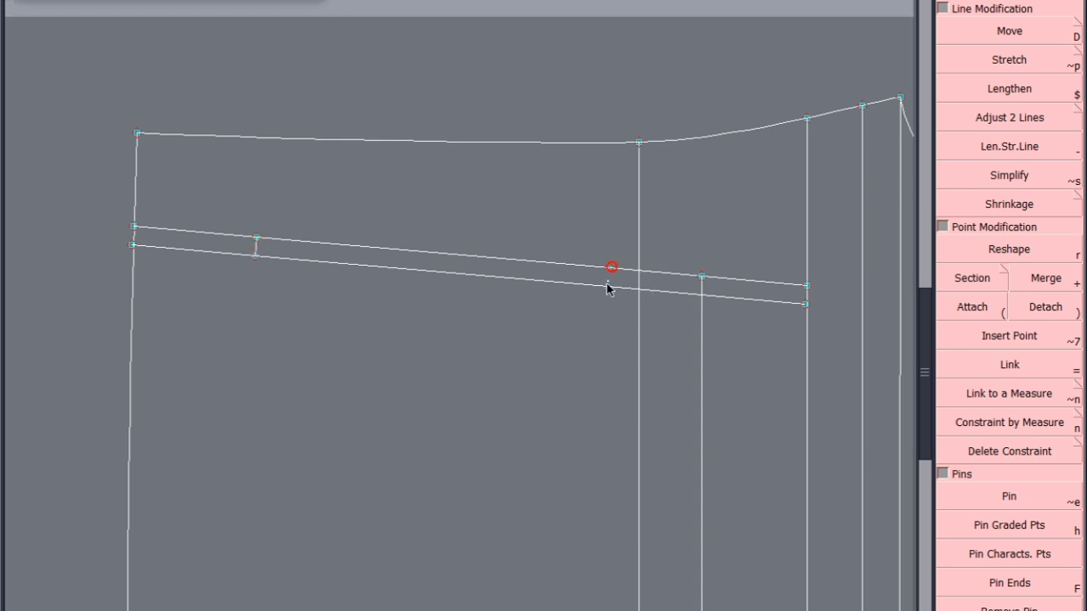
{"action": "left_click", "coordinate": [608, 286]}
Remove the parallel's surplus beyond both end marks to leave a closed zipper opening, and save the model, continuing past the warning
{"action": "left_click", "coordinate": [805, 304]}
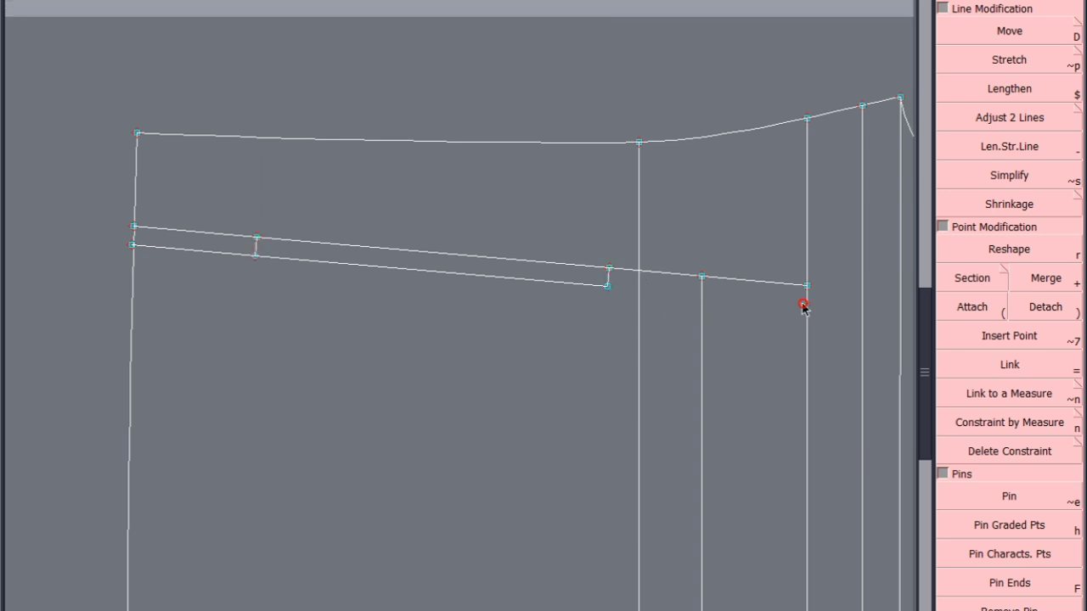
{"action": "left_click", "coordinate": [131, 245]}
{"action": "key", "text": "ctrl+s"}
{"action": "left_click", "coordinate": [436, 391]}
{"action": "key", "text": "ctrl+s"}
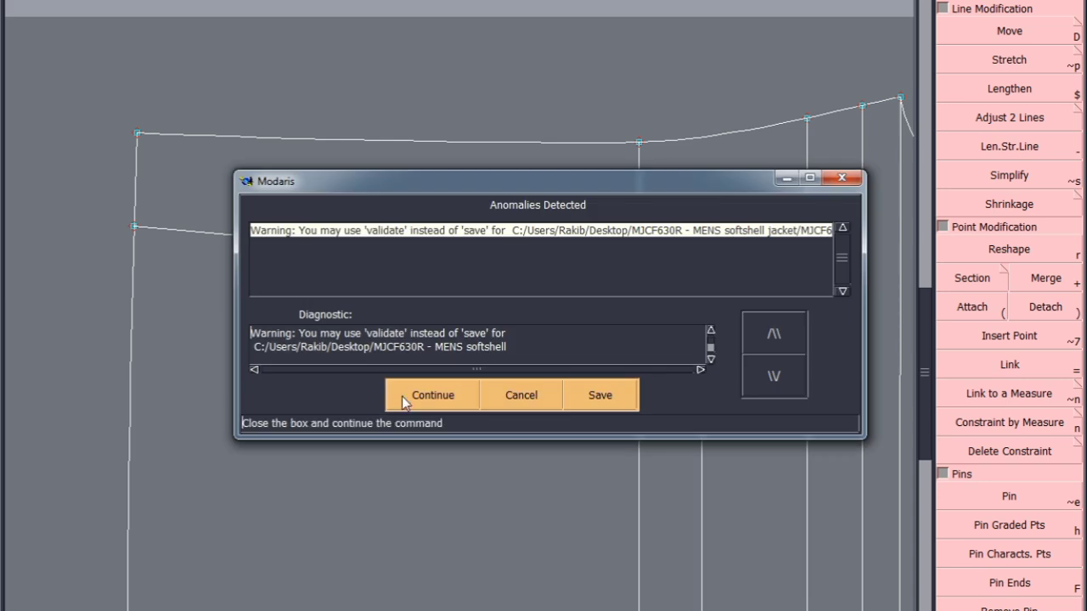
{"action": "left_click", "coordinate": [428, 392]}
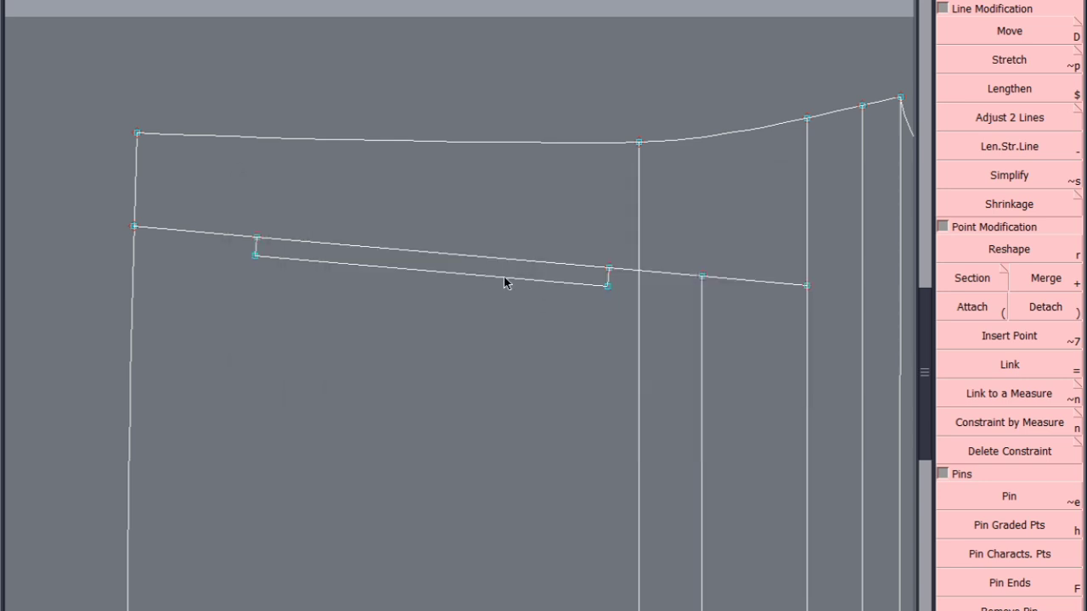
Add a second parallel on the inner side of the zipper opening, lengthen both its ends past the adjoining lines, and delete the intermediate points
{"action": "left_click", "coordinate": [504, 283]}
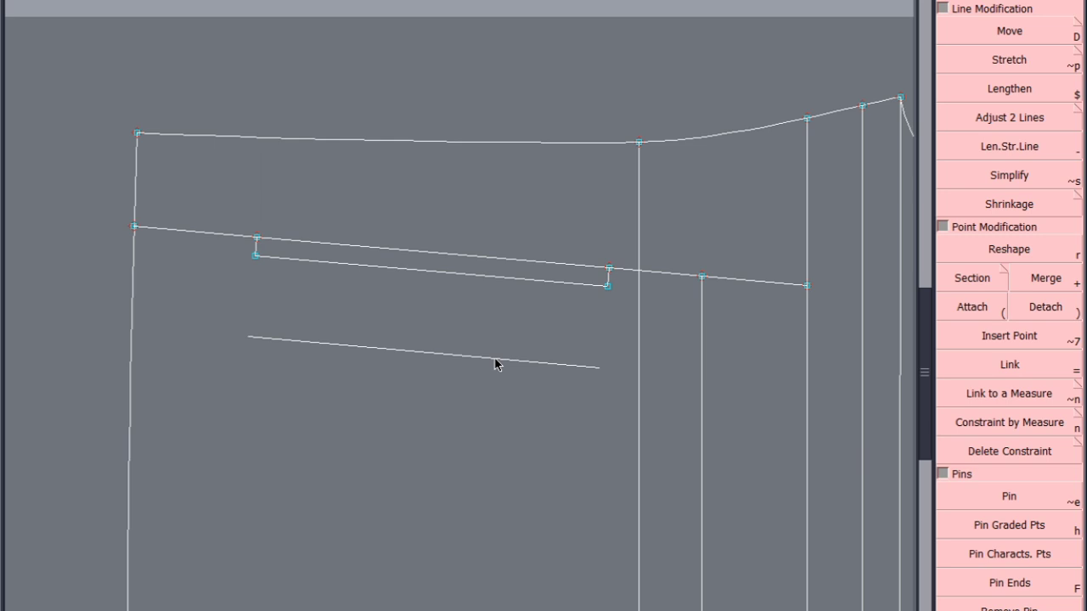
{"action": "left_click", "coordinate": [496, 363]}
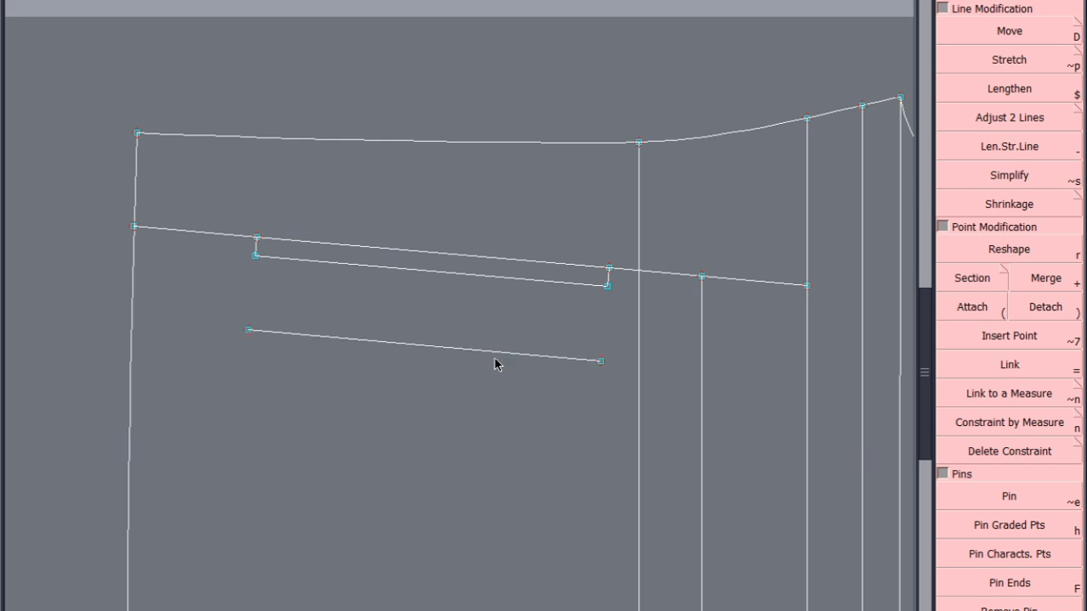
{"action": "key", "text": "minus"}
{"action": "left_click", "coordinate": [598, 362]}
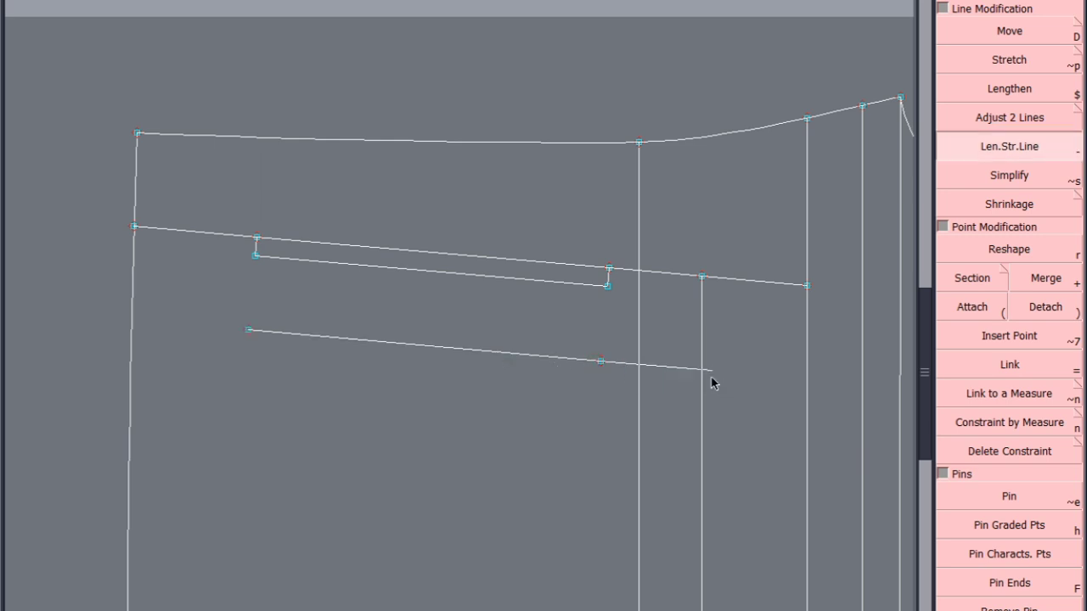
{"action": "left_click", "coordinate": [130, 322]}
{"action": "key", "text": "Delete"}
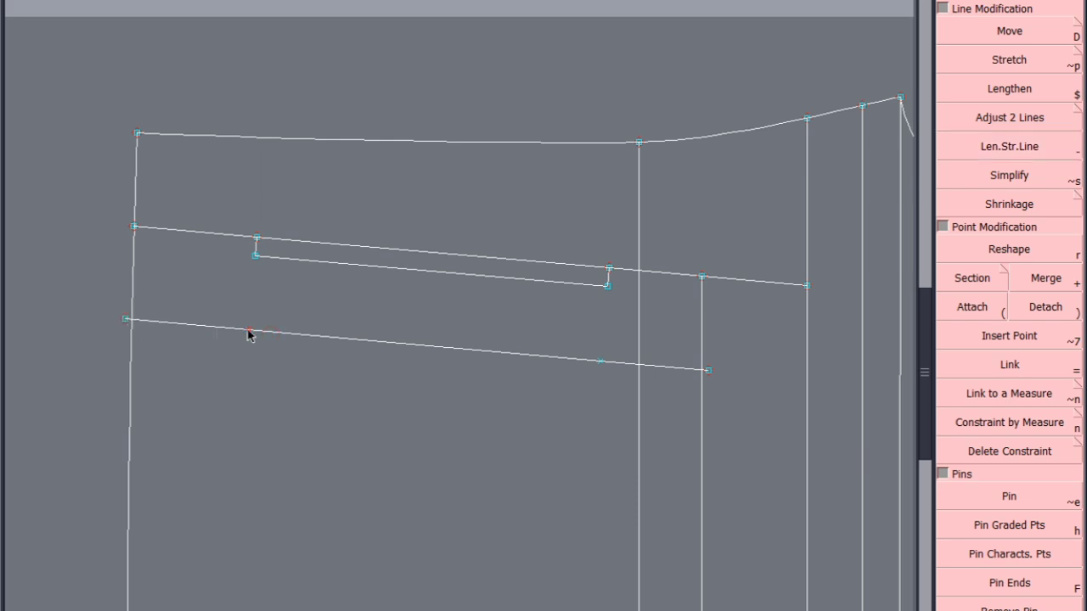
{"action": "left_click", "coordinate": [248, 330]}
{"action": "left_click", "coordinate": [601, 362]}
Lengthen the zipper opening's long inner line at both ends, past the hem edge and the crosswise line near its upper end
{"action": "key", "text": "underscore"}
{"action": "left_click", "coordinate": [596, 287]}
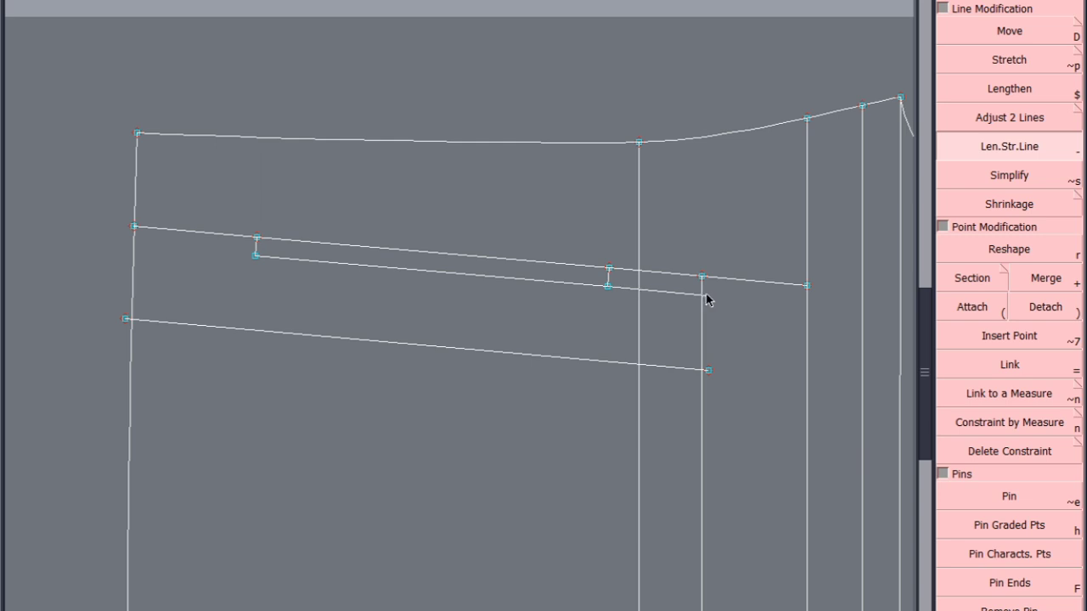
{"action": "left_click", "coordinate": [706, 294]}
{"action": "left_click", "coordinate": [267, 256]}
{"action": "left_click", "coordinate": [126, 246]}
Trim the hem ends of both lengthened lines to the hem edge, and undo the wrong trim at the outer parallel's other end
{"action": "left_click", "coordinate": [1015, 119]}
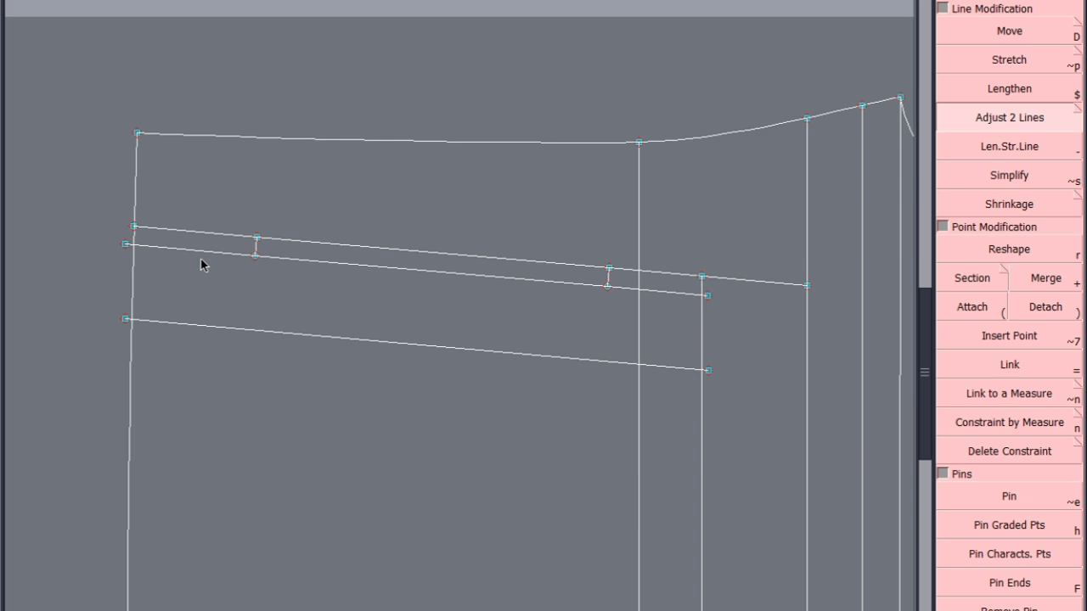
{"action": "left_click", "coordinate": [131, 256]}
{"action": "left_click", "coordinate": [141, 318]}
{"action": "left_click", "coordinate": [133, 329]}
{"action": "left_click", "coordinate": [683, 369]}
{"action": "left_click", "coordinate": [700, 388]}
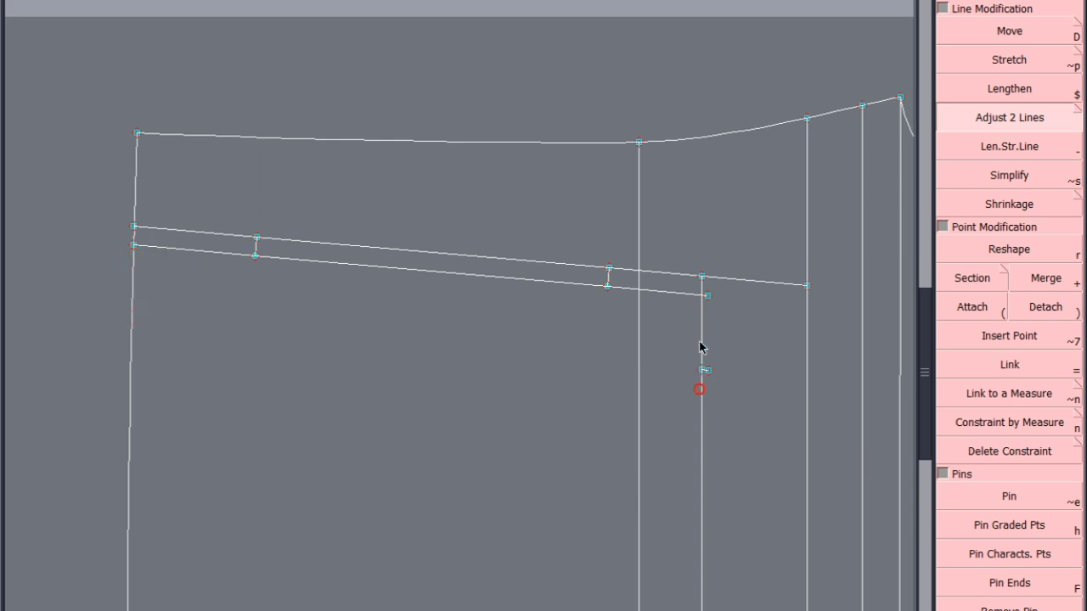
{"action": "key", "text": "ctrl+z"}
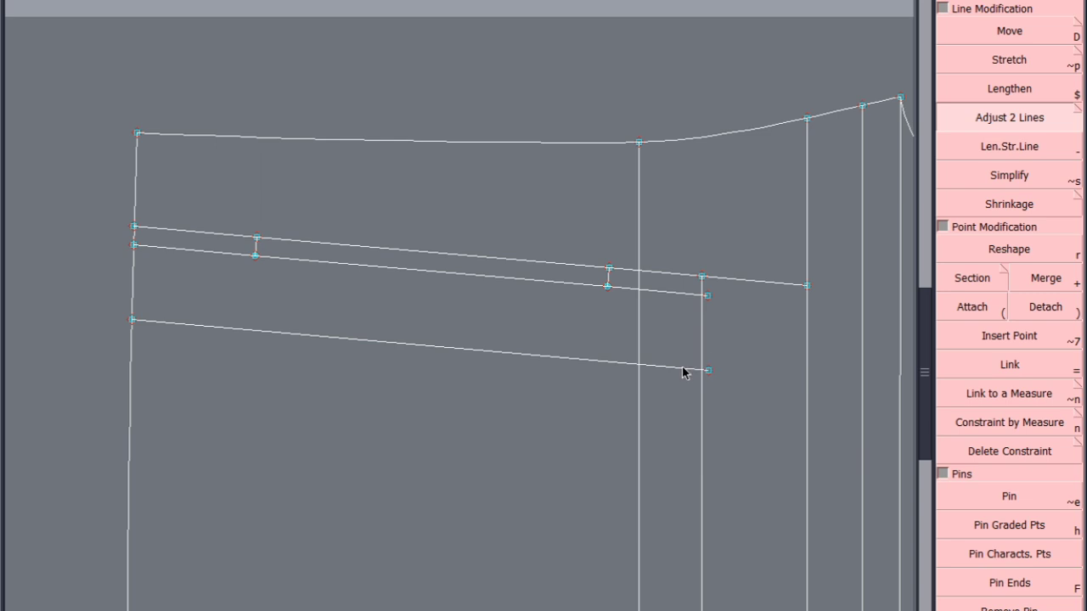
Trim the remaining overshooting ends to the crosswise line and save the model, continuing past the warnings
{"action": "left_click", "coordinate": [691, 294]}
{"action": "left_click", "coordinate": [701, 290]}
{"action": "left_click", "coordinate": [143, 227]}
{"action": "left_click", "coordinate": [133, 238]}
{"action": "key", "text": "ctrl+s"}
{"action": "left_click", "coordinate": [436, 397]}
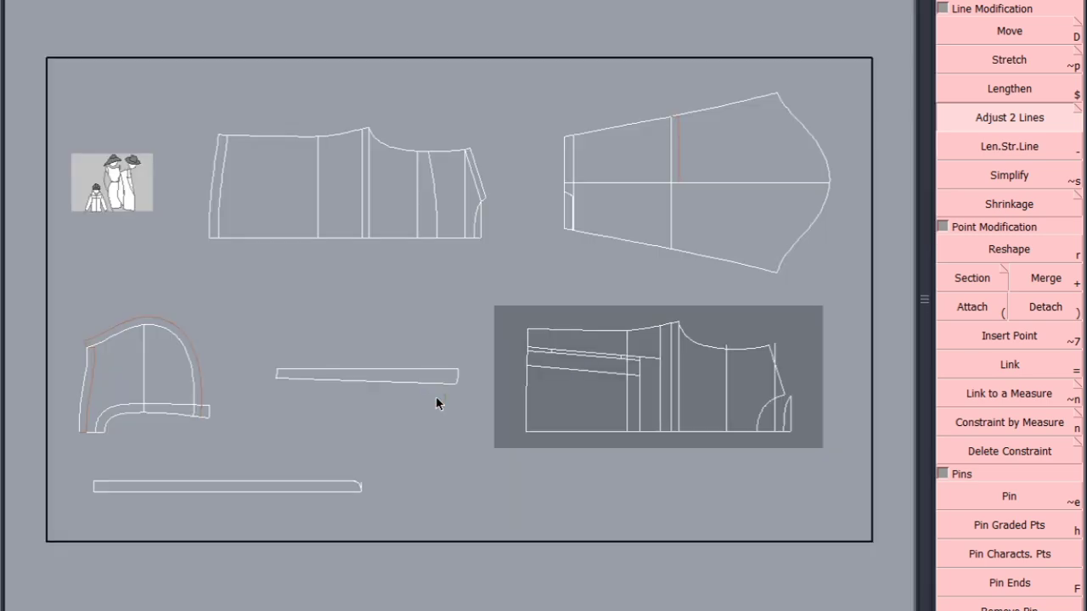
{"action": "left_click", "coordinate": [444, 394]}
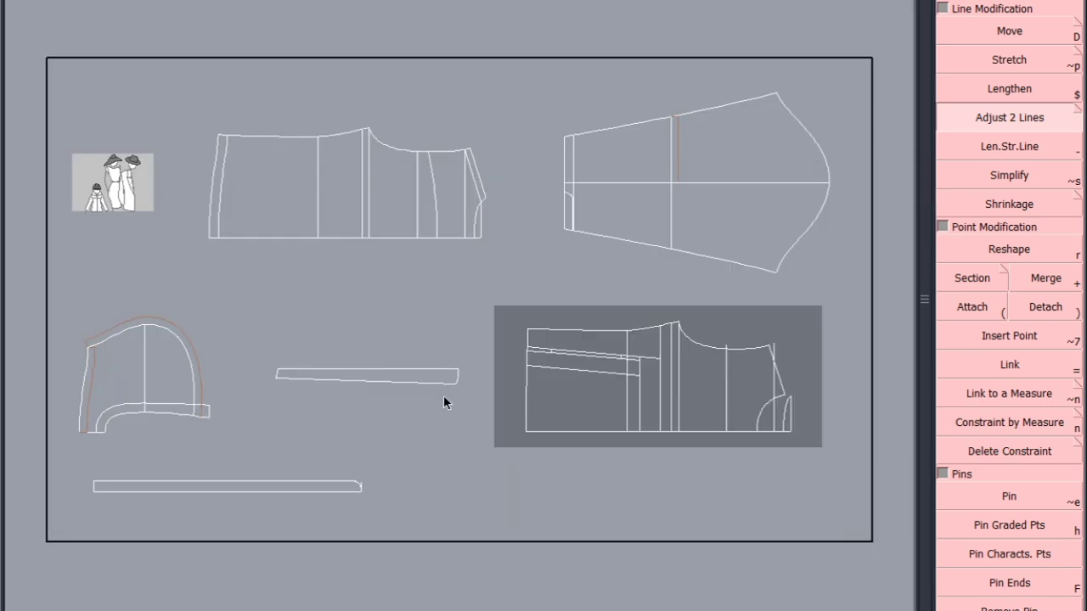
{"action": "left_click", "coordinate": [443, 393]}
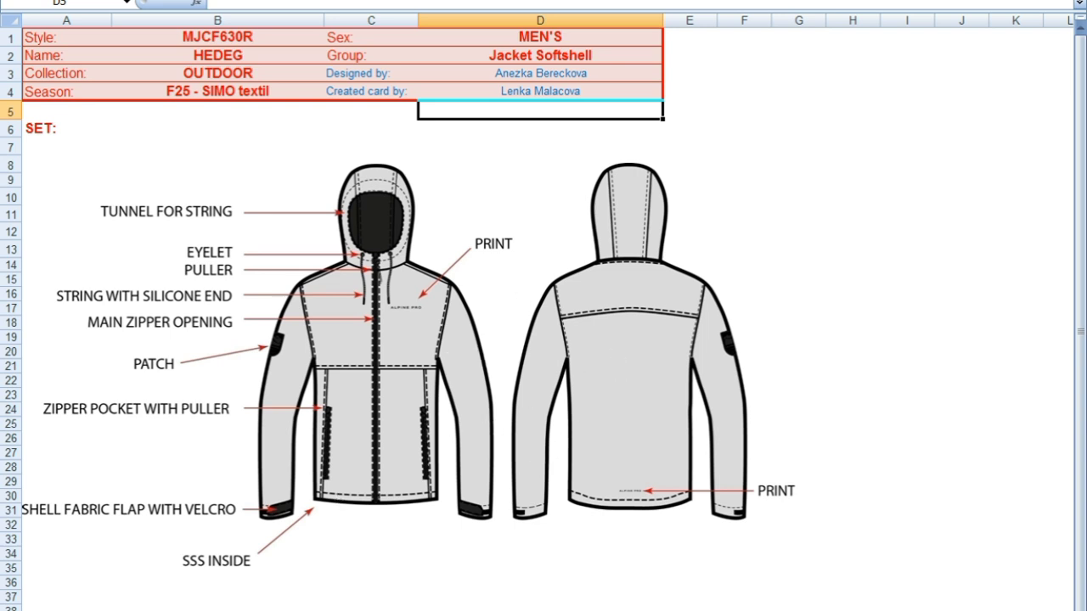
Return from the workbook to Modaris, run the grading Control on all sheets, and bring up the back piece
{"action": "left_click", "coordinate": [85, 610]}
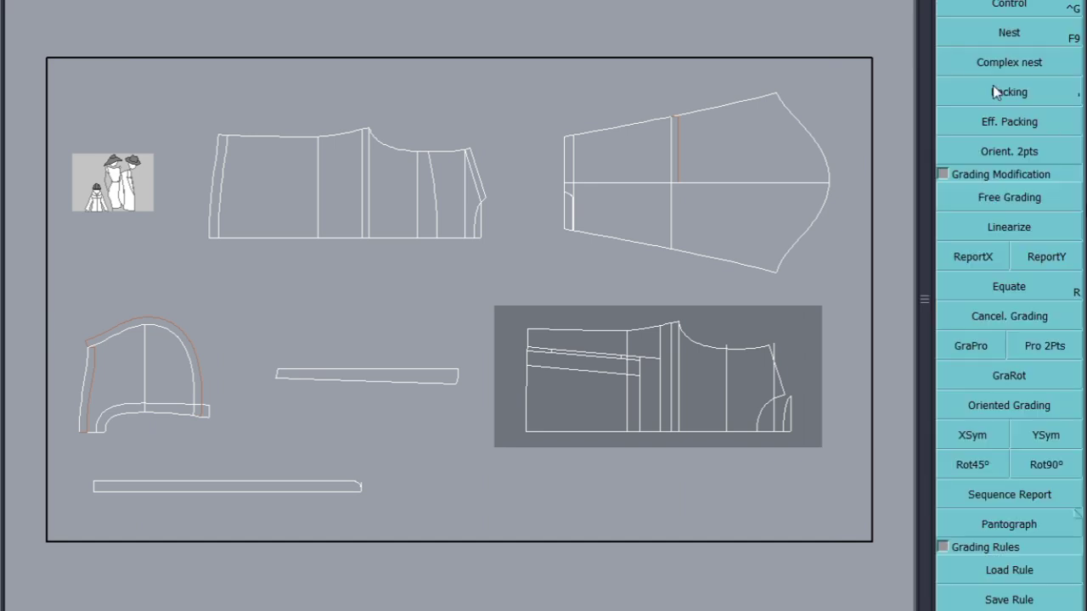
{"action": "key", "text": "ctrl+a"}
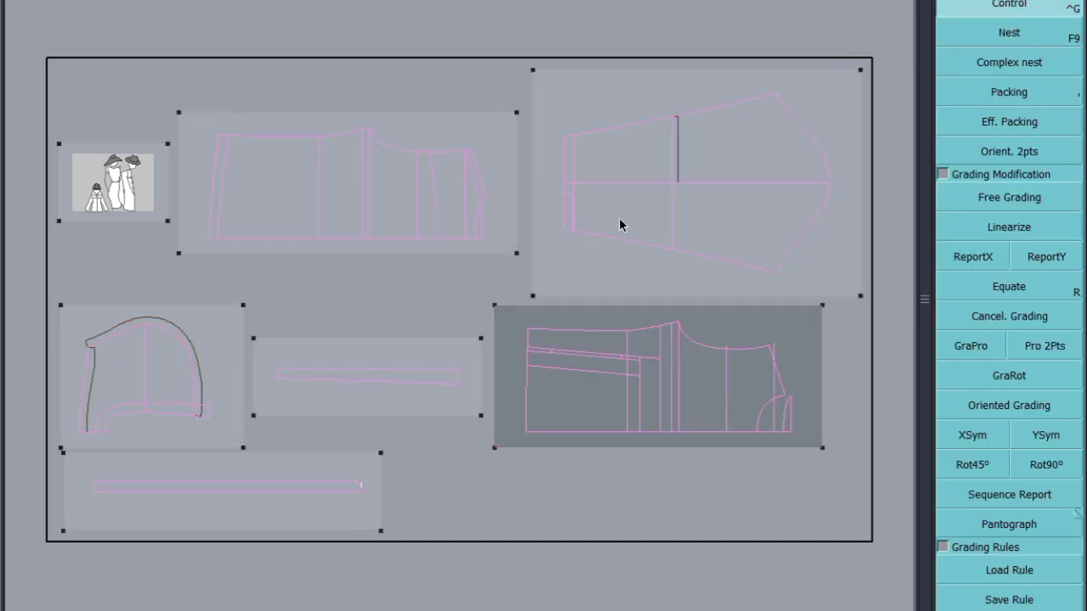
{"action": "left_click", "coordinate": [626, 511]}
{"action": "left_click", "coordinate": [337, 116]}
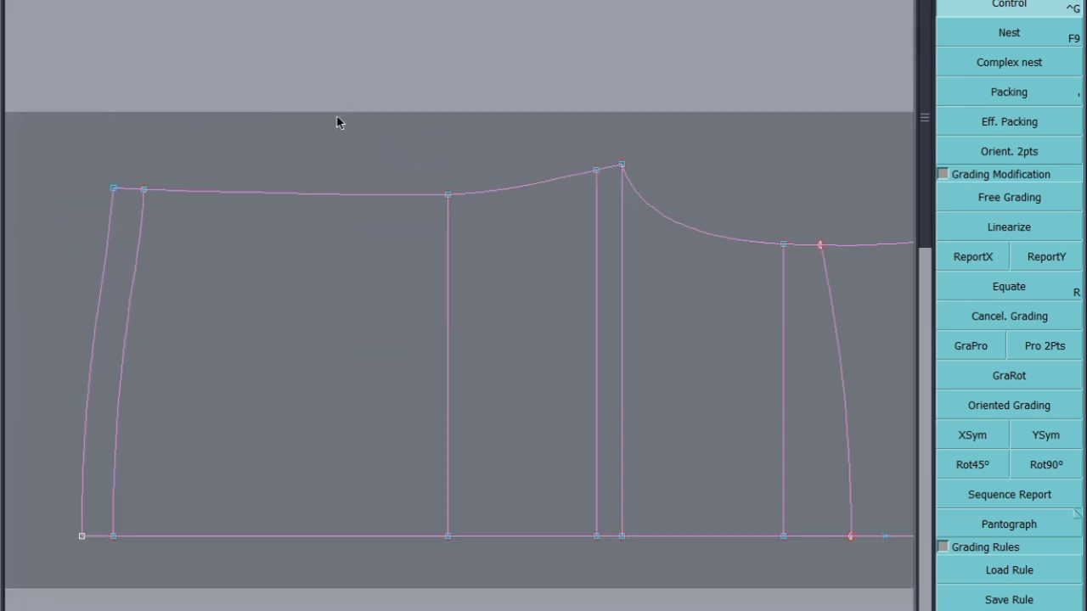
Enter the widthwise grading increments for the back piece's underarm point and close the grading table
{"action": "left_click", "coordinate": [622, 166]}
{"action": "left_click", "coordinate": [899, 9]}
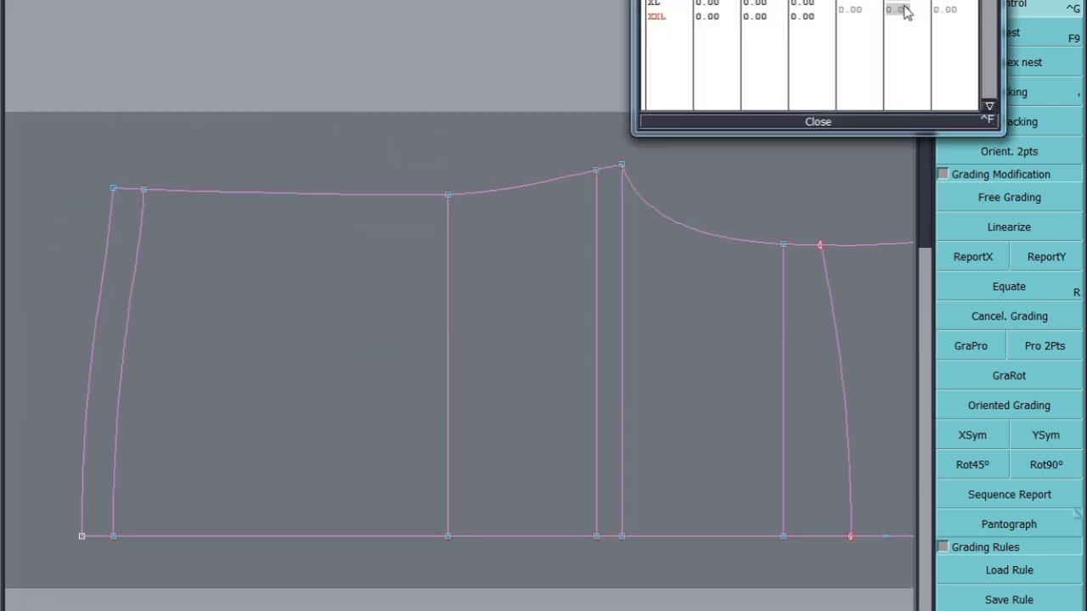
{"action": "left_click", "coordinate": [815, 120]}
Copy the underarm point's Y grading to the neighbouring side seam point with ReportY
{"action": "left_click", "coordinate": [1029, 257]}
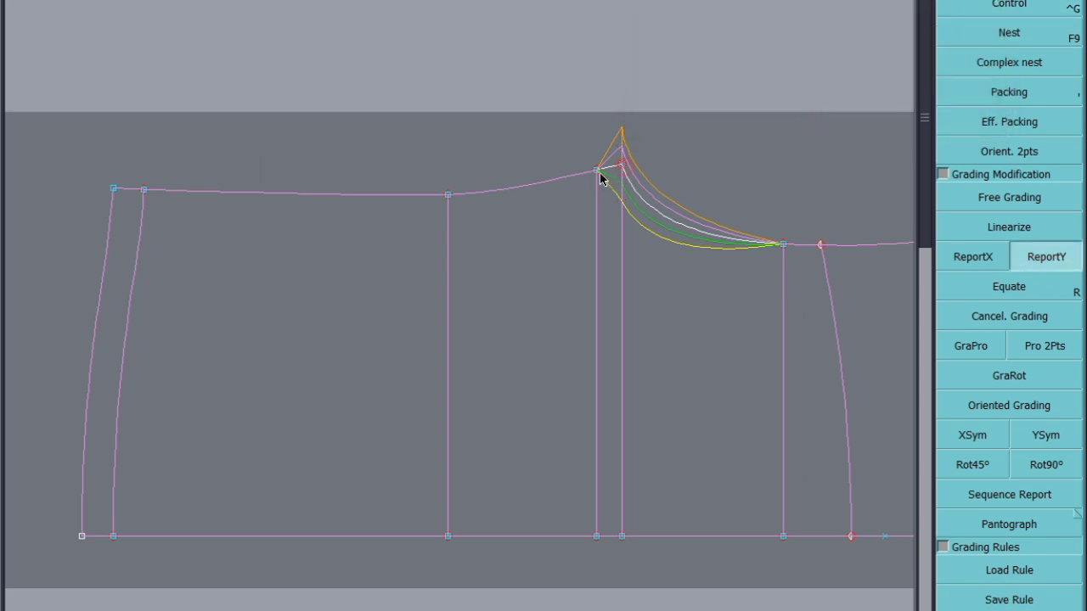
{"action": "left_click", "coordinate": [599, 174]}
{"action": "left_click", "coordinate": [2, 129]}
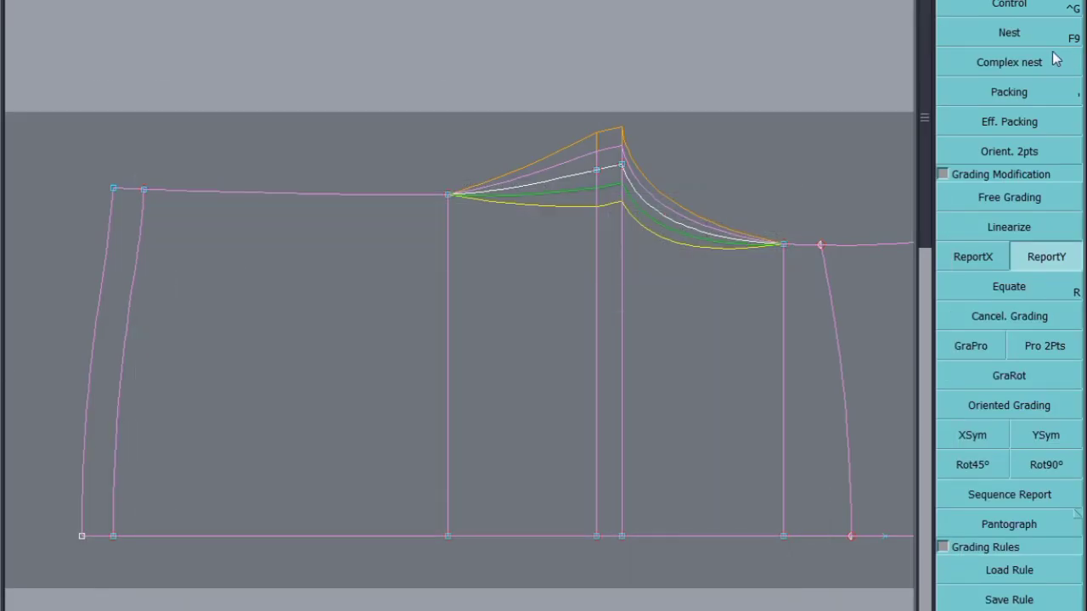
Set the lengthwise grading increment of the back piece's waistline point at centre back to -0.5 and close the grading table
{"action": "left_click", "coordinate": [447, 536]}
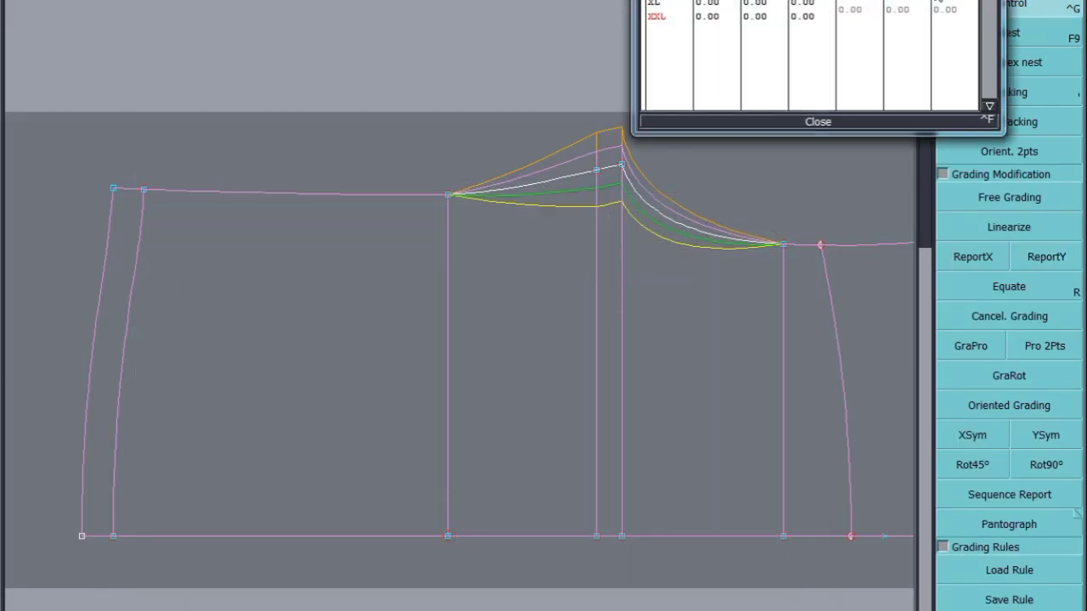
{"action": "left_click", "coordinate": [853, 11]}
{"action": "type", "text": "-0.5"}
{"action": "key", "text": "Return"}
{"action": "left_click", "coordinate": [820, 124]}
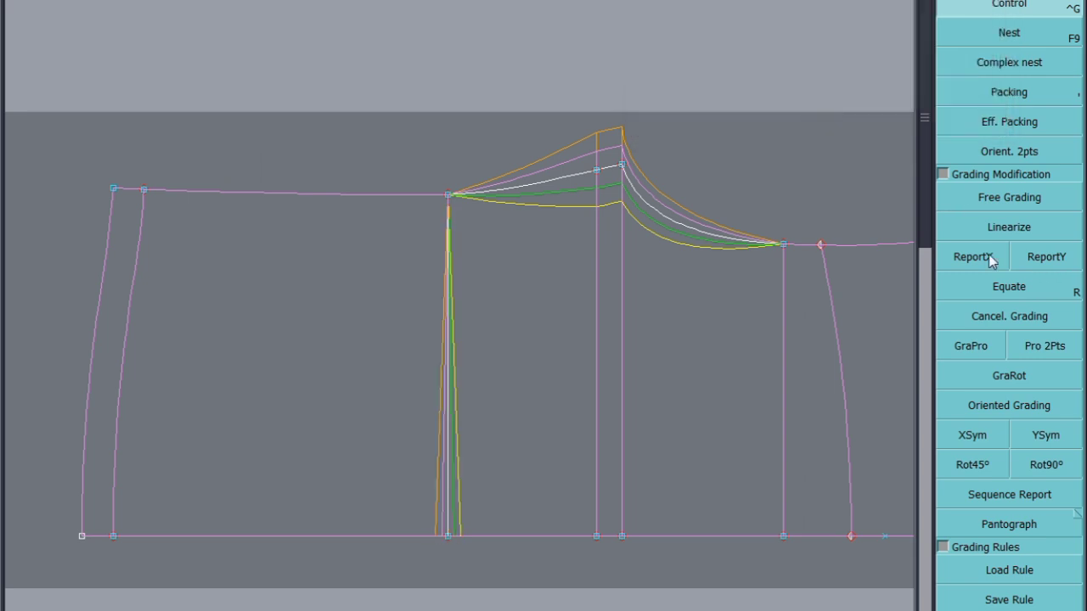
Copy the centre back waist point's X grading and the underarm point's Y grading to the side seam waist point with ReportX and ReportY
{"action": "left_click", "coordinate": [987, 257]}
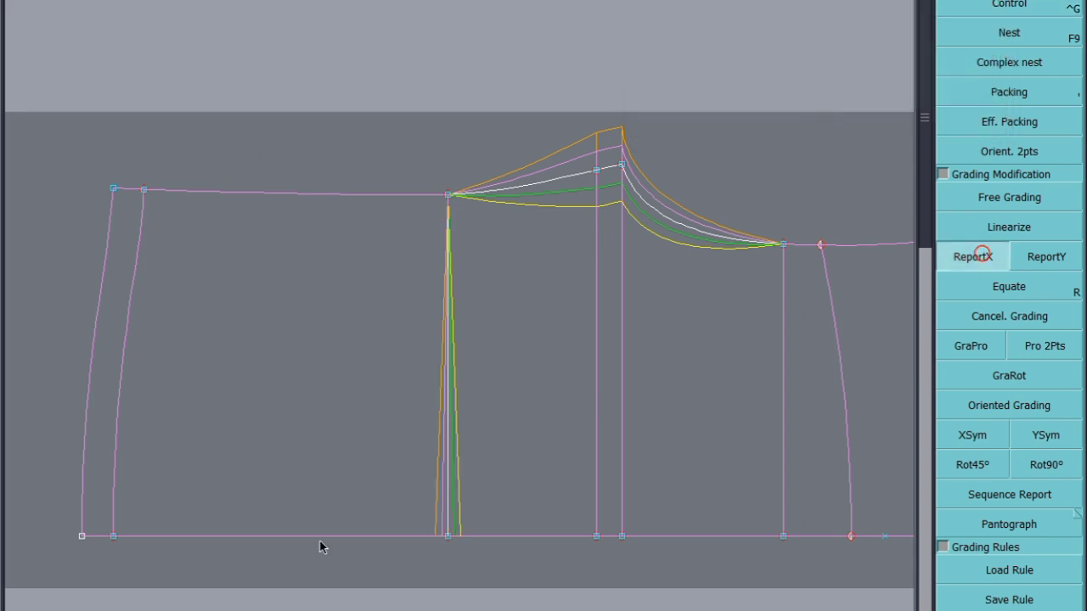
{"action": "left_click", "coordinate": [448, 196]}
{"action": "left_click", "coordinate": [1053, 257]}
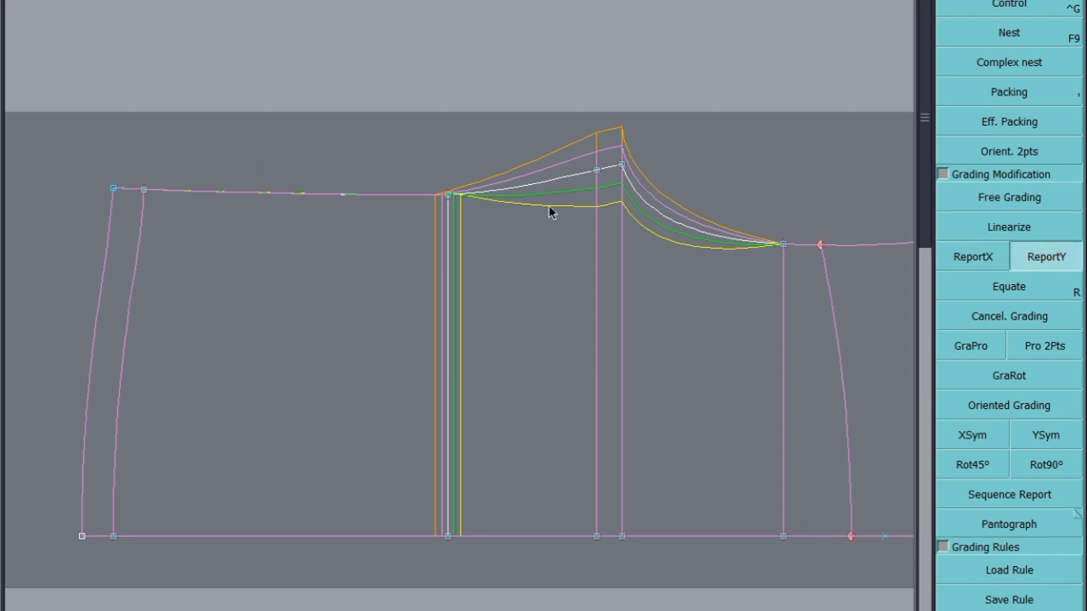
{"action": "left_click_drag", "start_coordinate": [551, 133], "coordinate": [371, 291]}
{"action": "left_click", "coordinate": [621, 167]}
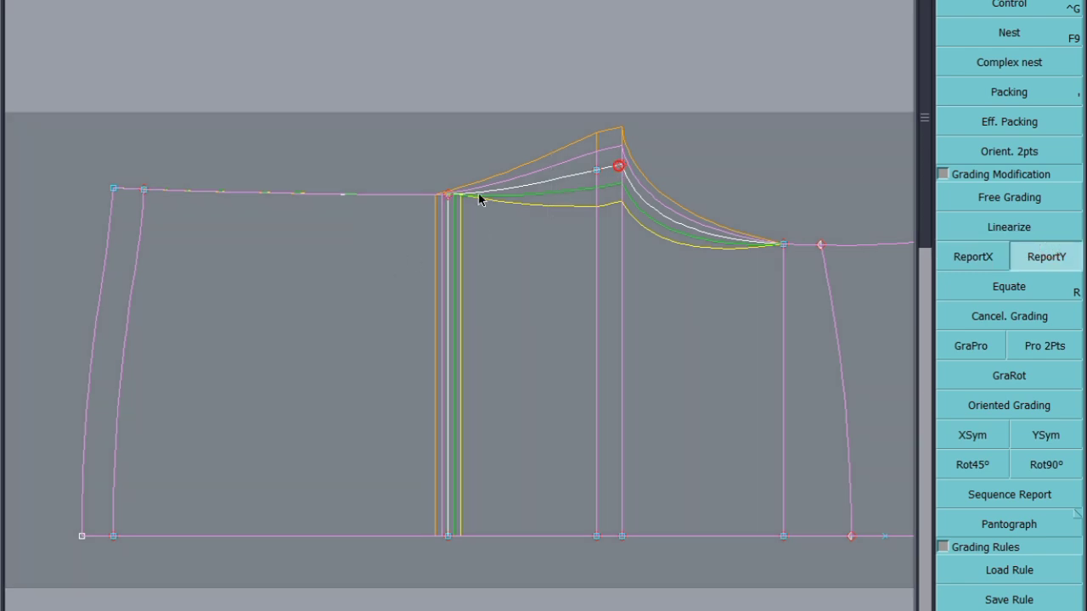
{"action": "left_click", "coordinate": [448, 199]}
{"action": "scroll", "coordinate": [538, 175], "scroll_direction": "down", "scroll_amount": 2}
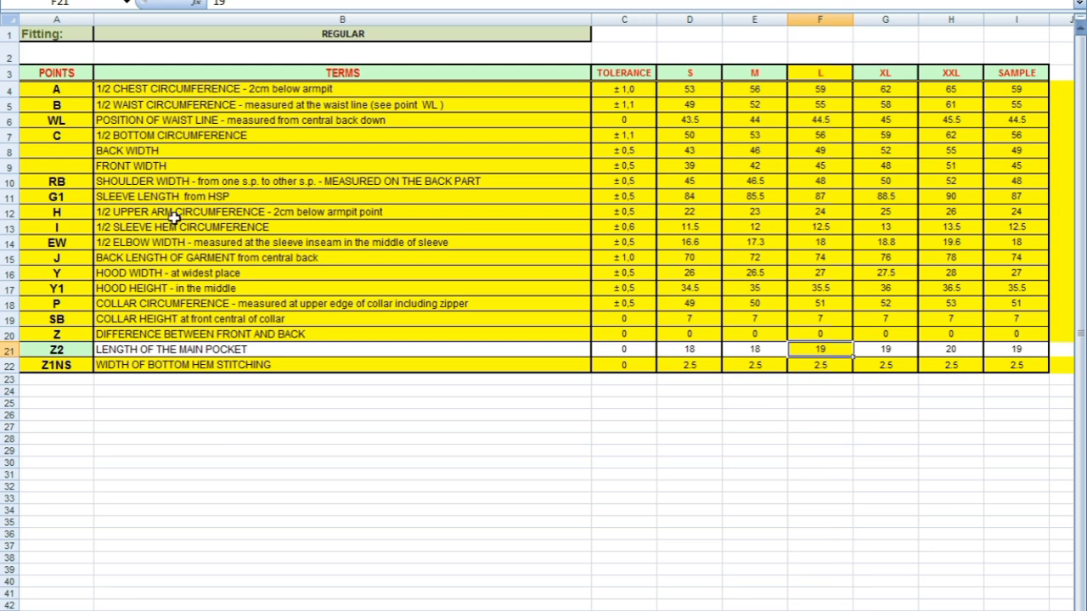
Fill the chest and waist circumference rows (rows 4 and 5) with light blue
{"action": "left_click_drag", "start_coordinate": [9, 89], "coordinate": [7, 103]}
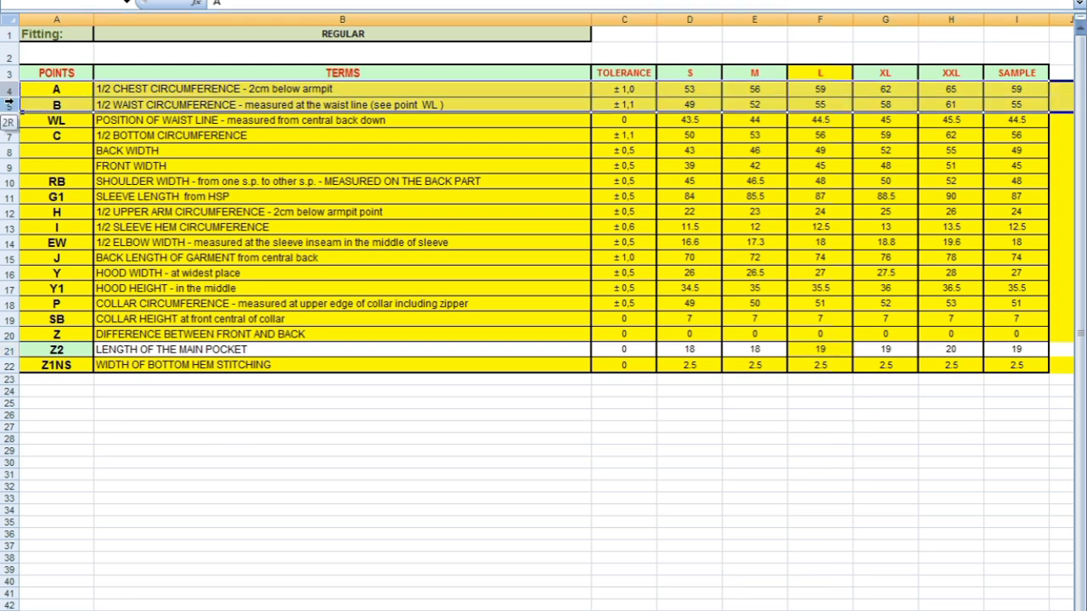
{"action": "right_click", "coordinate": [8, 103]}
{"action": "left_click", "coordinate": [123, 76]}
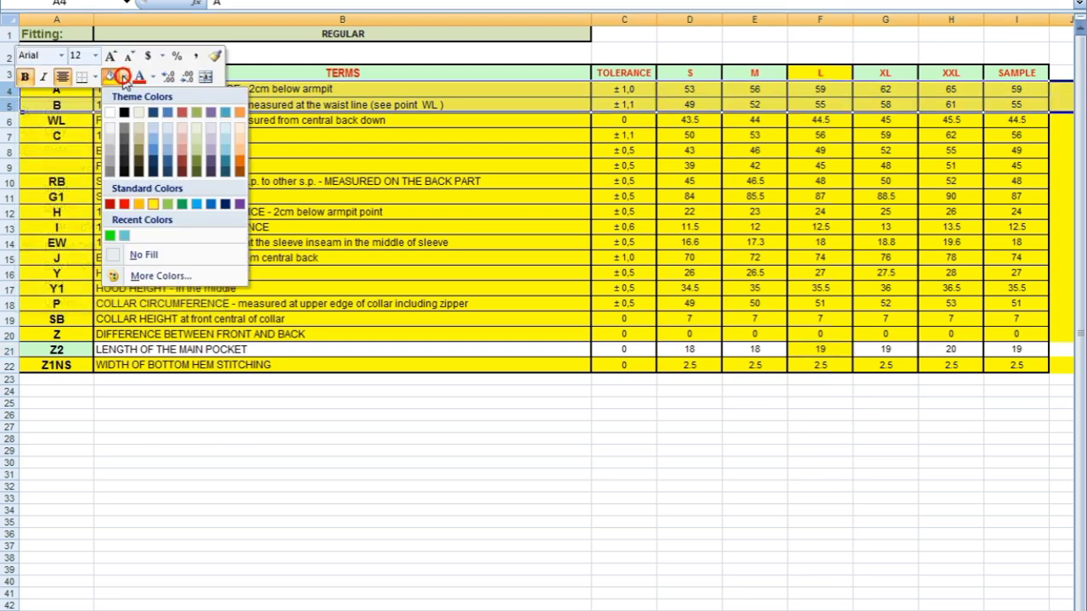
{"action": "left_click", "coordinate": [156, 136]}
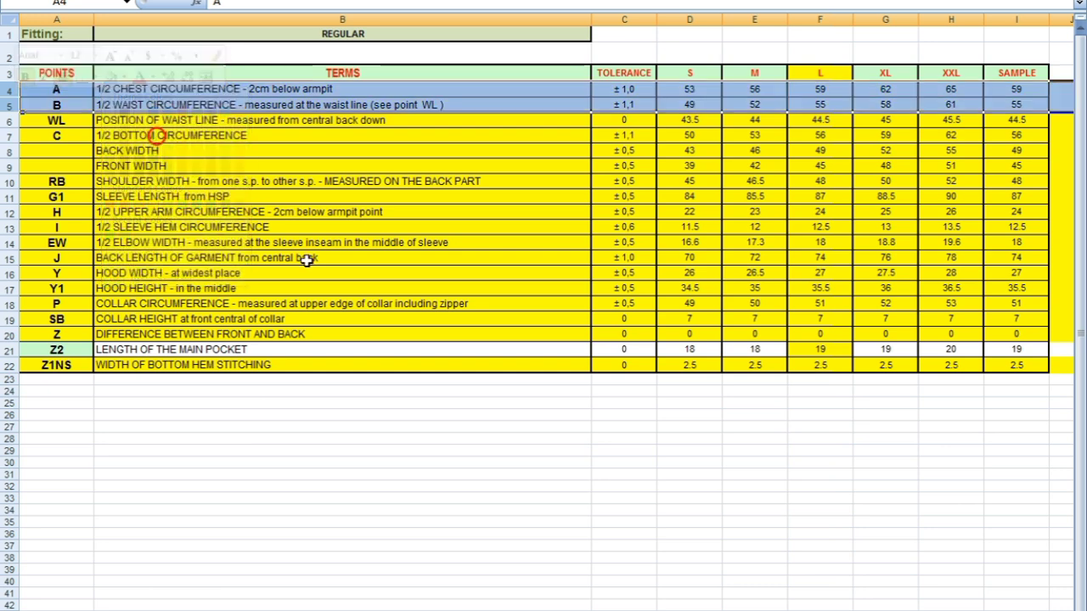
{"action": "left_click", "coordinate": [361, 318]}
Fill the chest and waist circumference rows (rows 4 and 5) with the standard orange color
{"action": "left_click_drag", "start_coordinate": [9, 89], "coordinate": [10, 104]}
{"action": "right_click", "coordinate": [17, 107]}
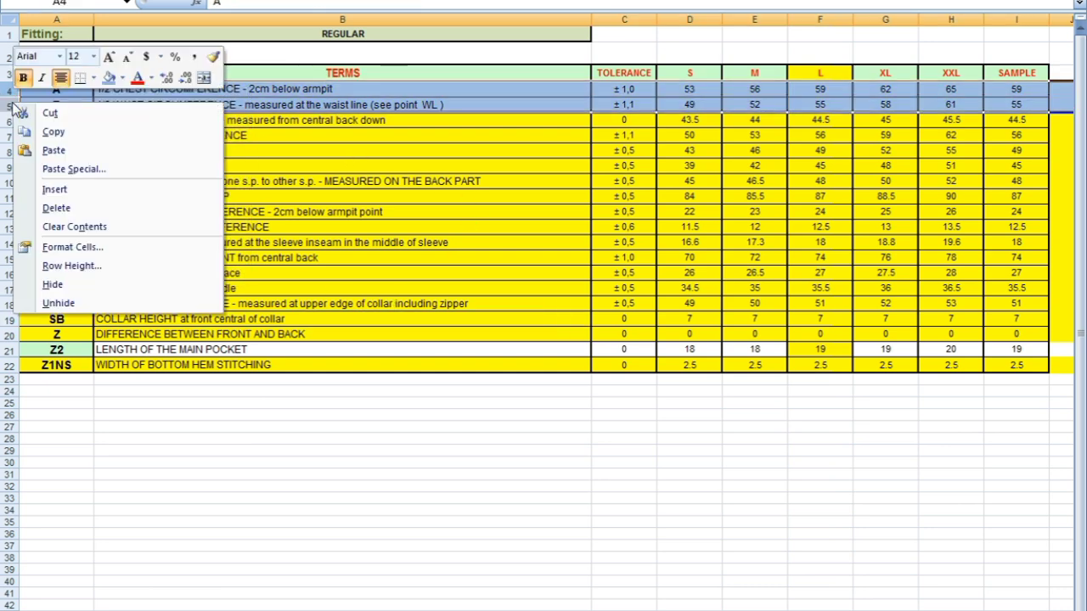
{"action": "left_click", "coordinate": [123, 77]}
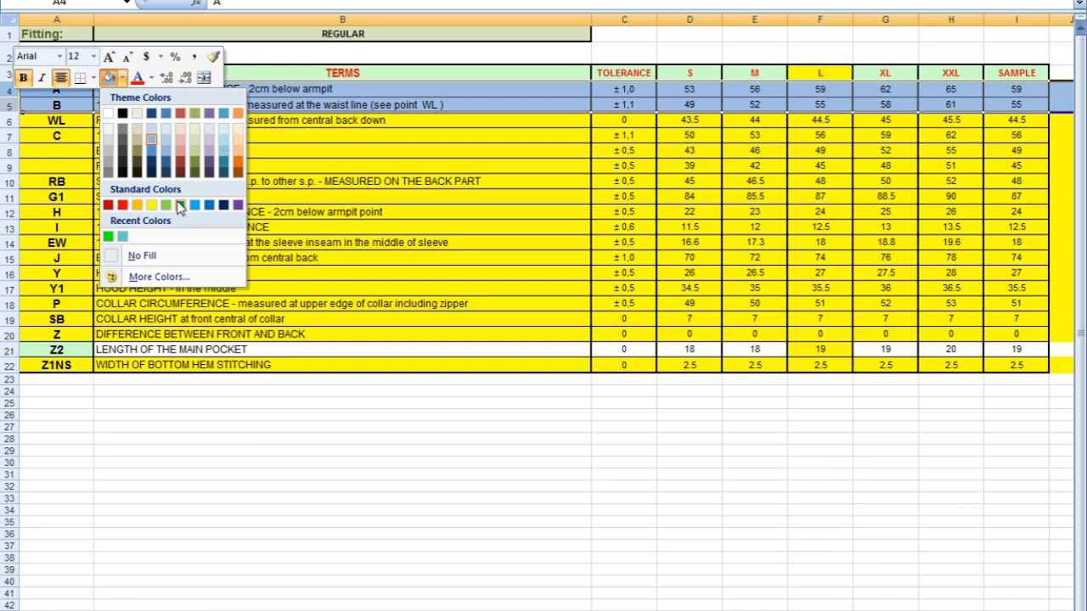
{"action": "left_click", "coordinate": [138, 205]}
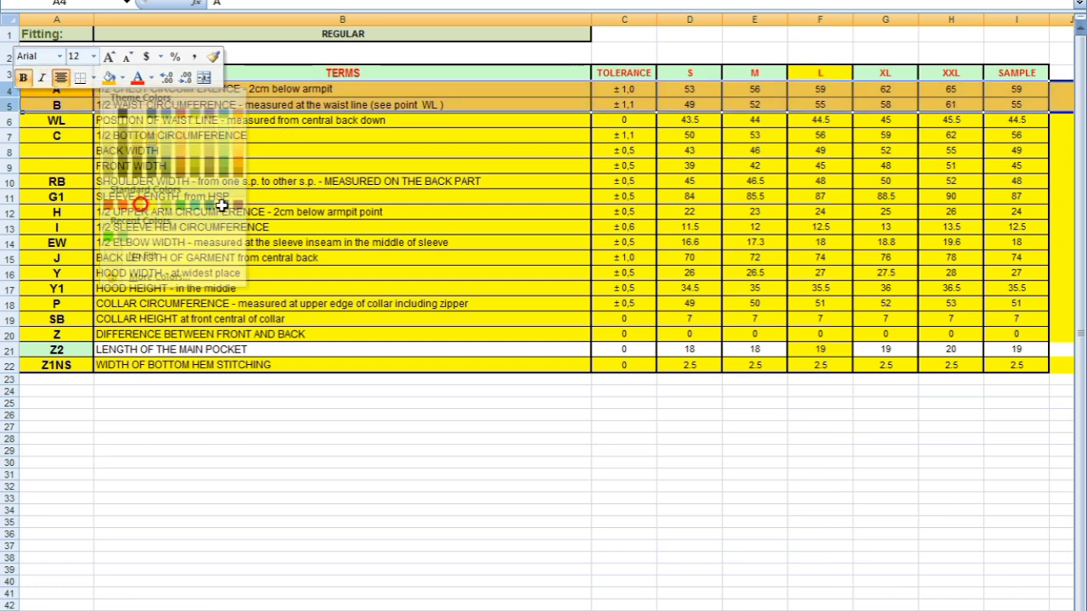
{"action": "left_click", "coordinate": [364, 198]}
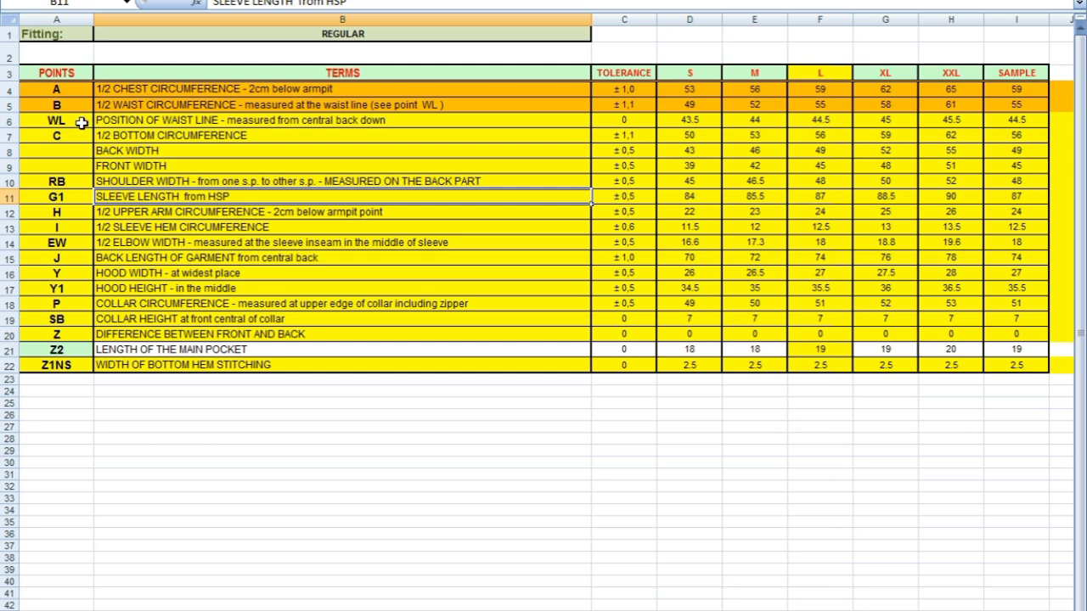
Fill the waist line position row (row 6) with the same orange
{"action": "left_click", "coordinate": [9, 121]}
{"action": "right_click", "coordinate": [10, 125]}
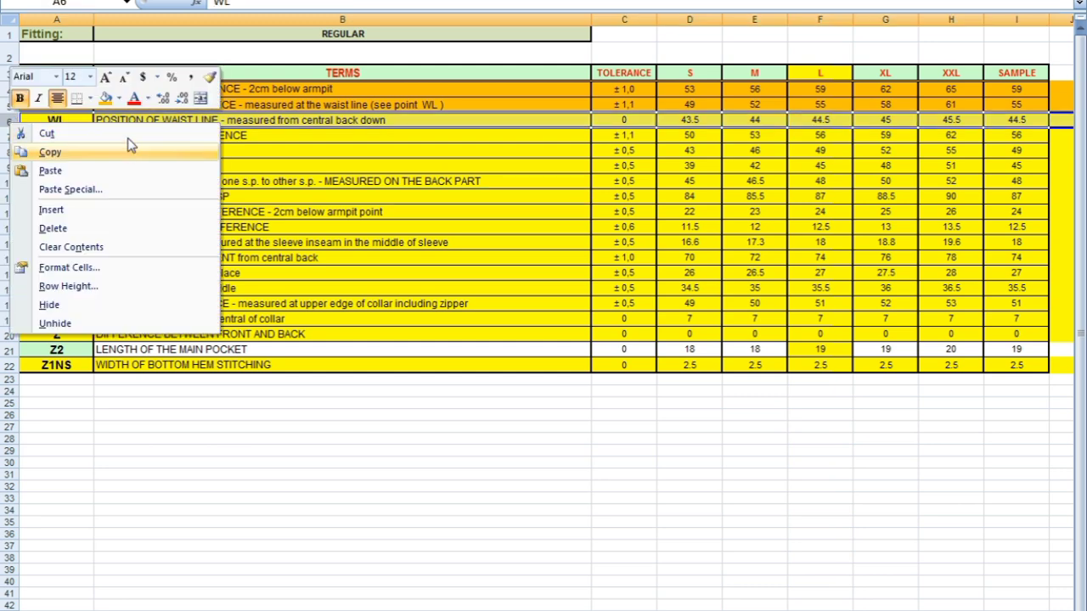
{"action": "key", "text": "Escape"}
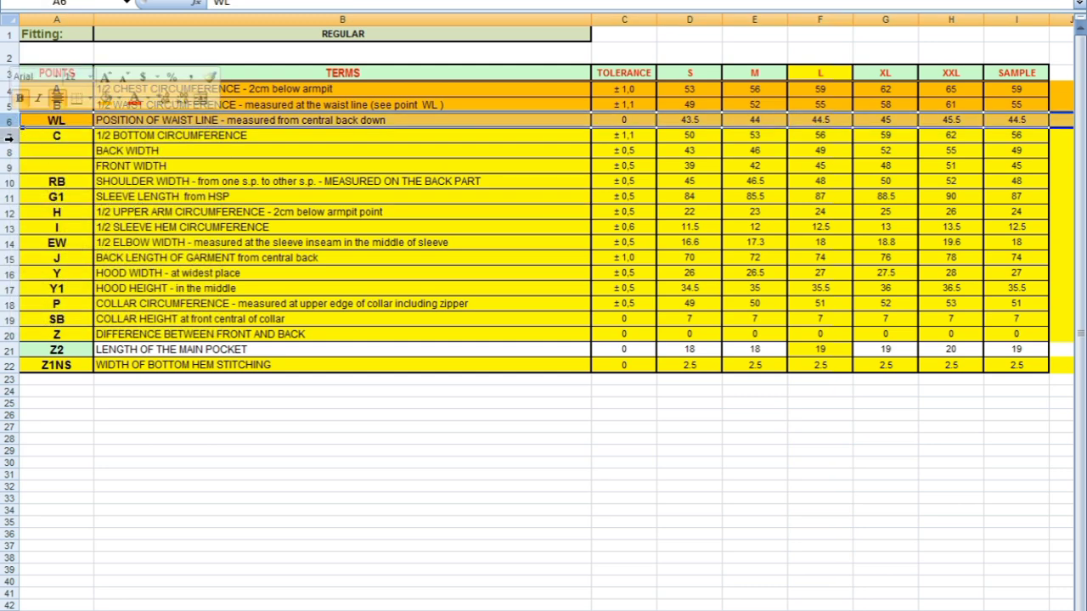
Switch to Modaris, copy the Y grading to the side points of the bottom hem with ReportY, and save the model
{"action": "left_click", "coordinate": [10, 136]}
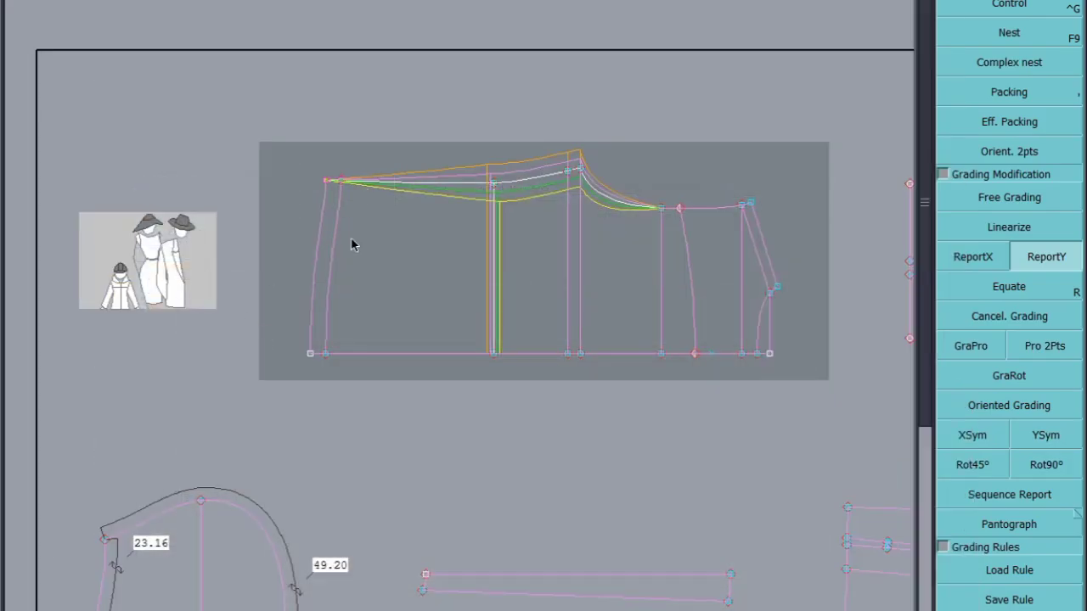
{"action": "left_click", "coordinate": [1047, 263]}
{"action": "left_click", "coordinate": [332, 179]}
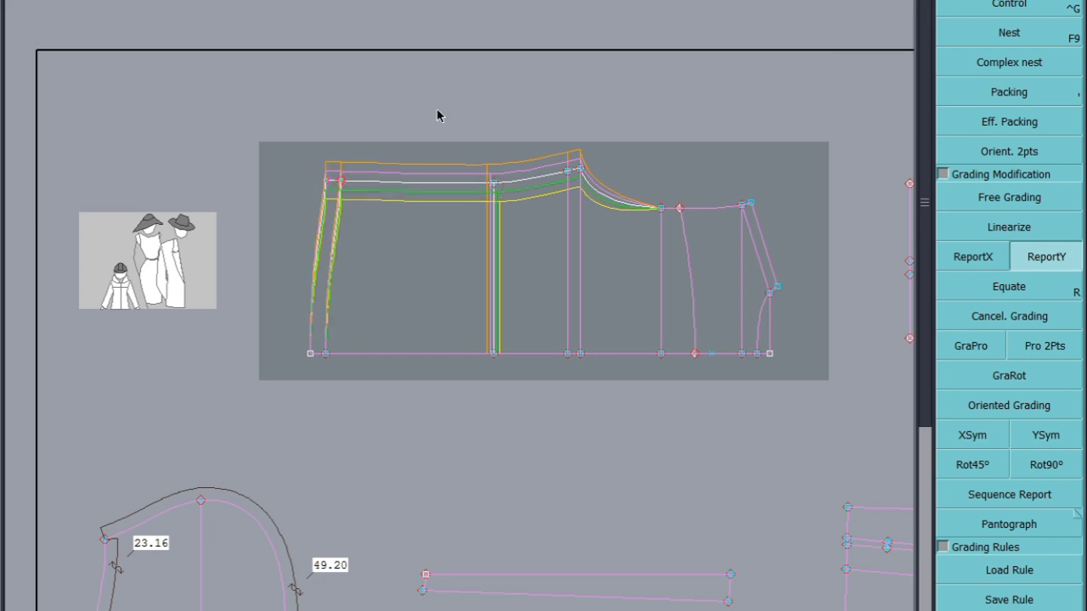
{"action": "key", "text": "ctrl+s"}
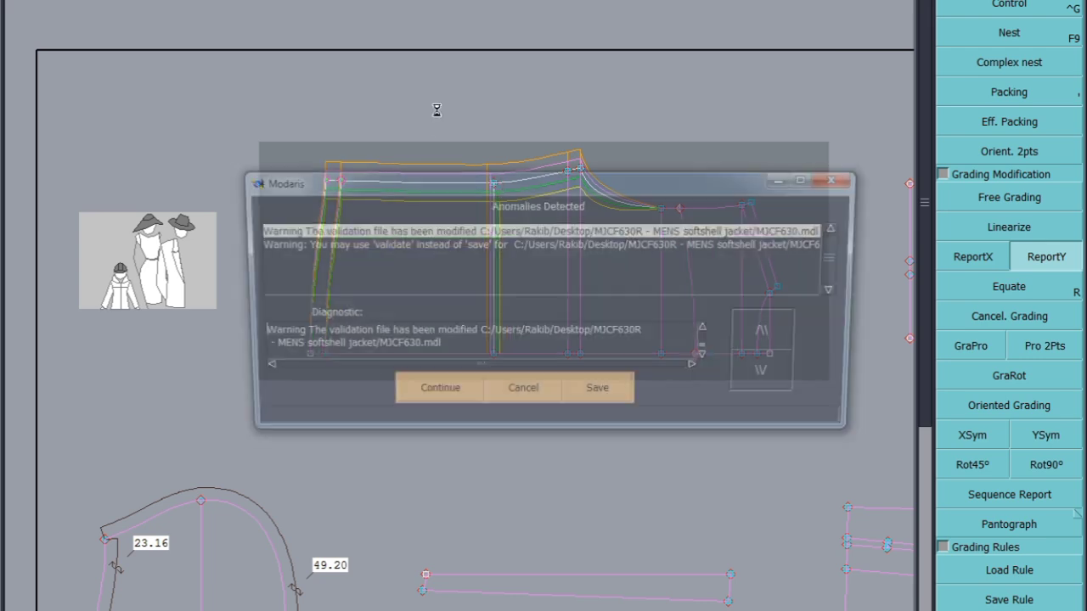
{"action": "left_click", "coordinate": [432, 393]}
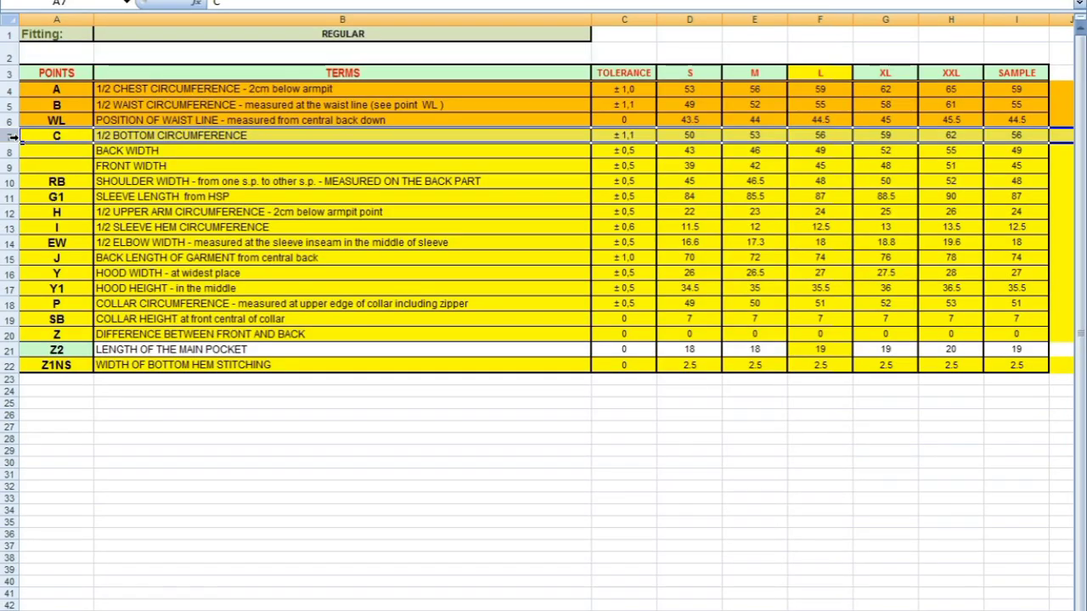
Switch to Excel and fill the bottom circumference, back width and front width rows (rows 7 to 9) with orange
{"action": "right_click", "coordinate": [12, 137]}
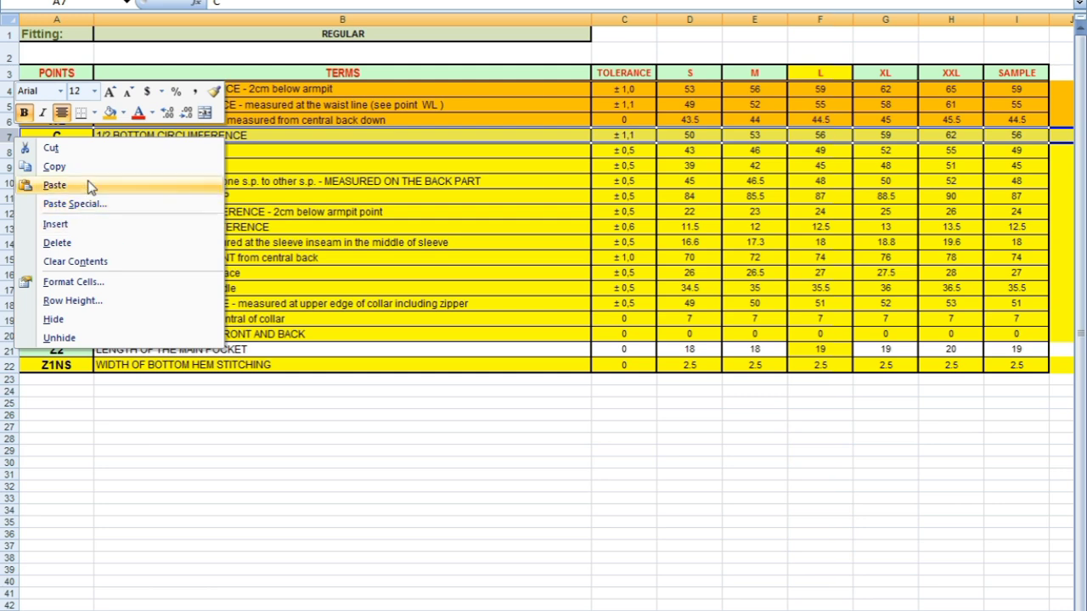
{"action": "left_click", "coordinate": [110, 114]}
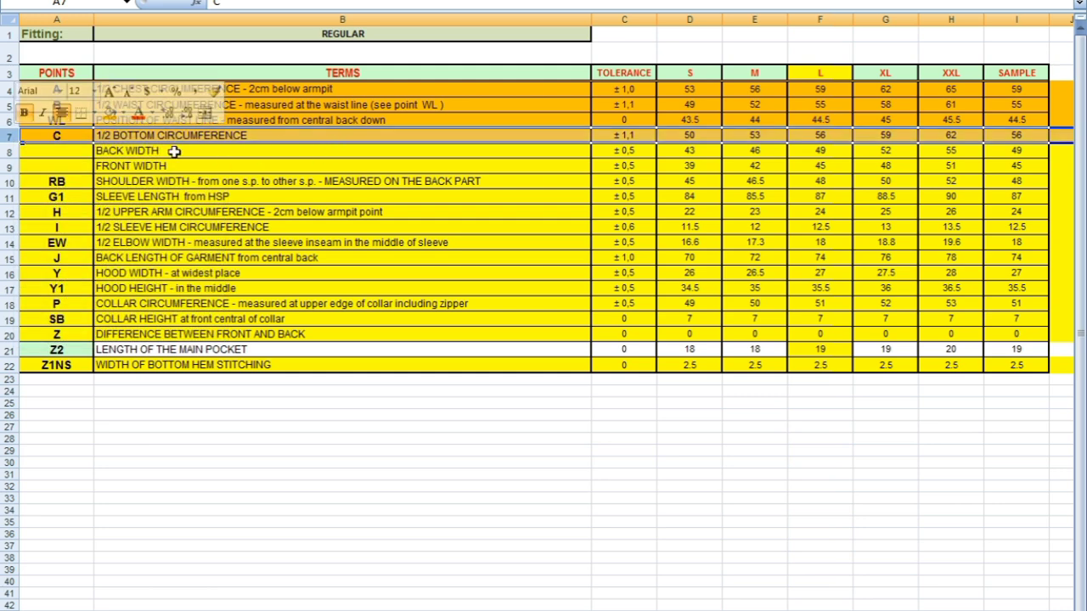
{"action": "left_click", "coordinate": [12, 151]}
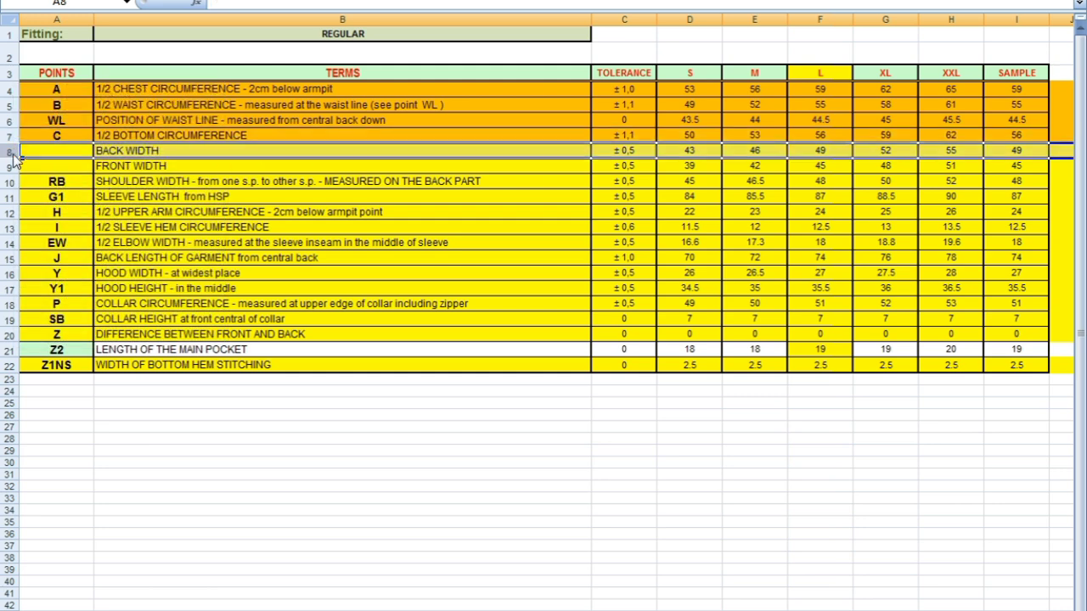
{"action": "right_click", "coordinate": [13, 158]}
{"action": "left_click", "coordinate": [110, 129]}
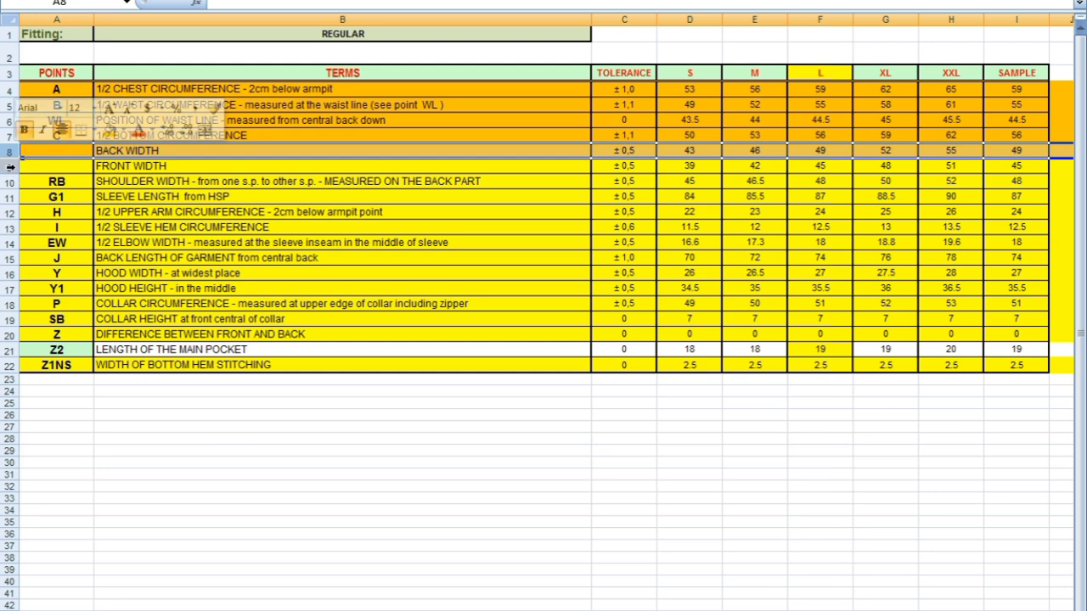
{"action": "right_click", "coordinate": [12, 167]}
{"action": "left_click", "coordinate": [110, 129]}
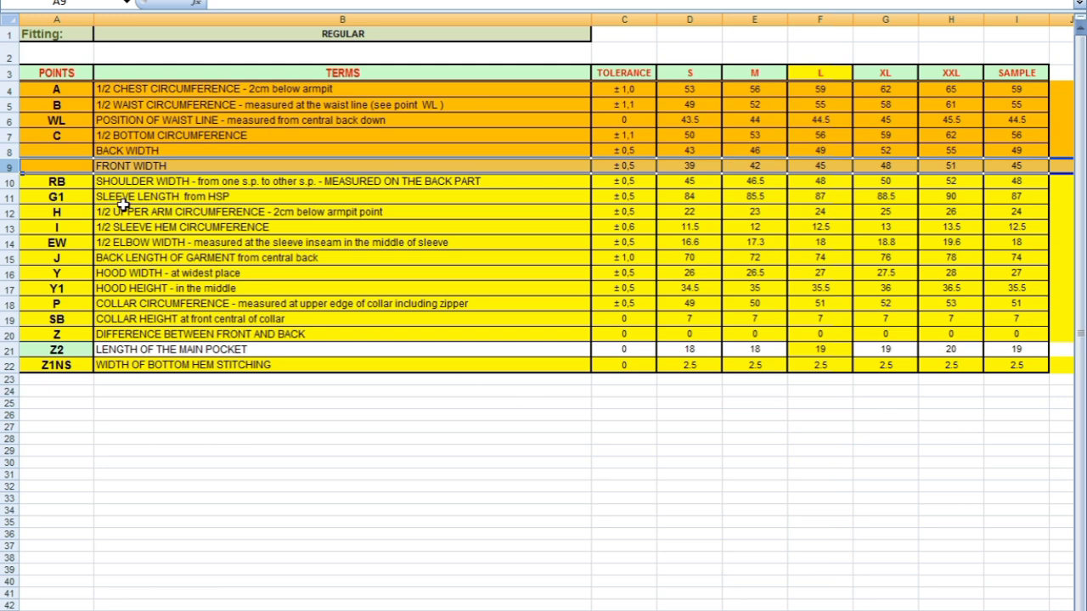
Check the back width and front width rows across all sizes, along with the shoulder width row
{"action": "left_click", "coordinate": [12, 182]}
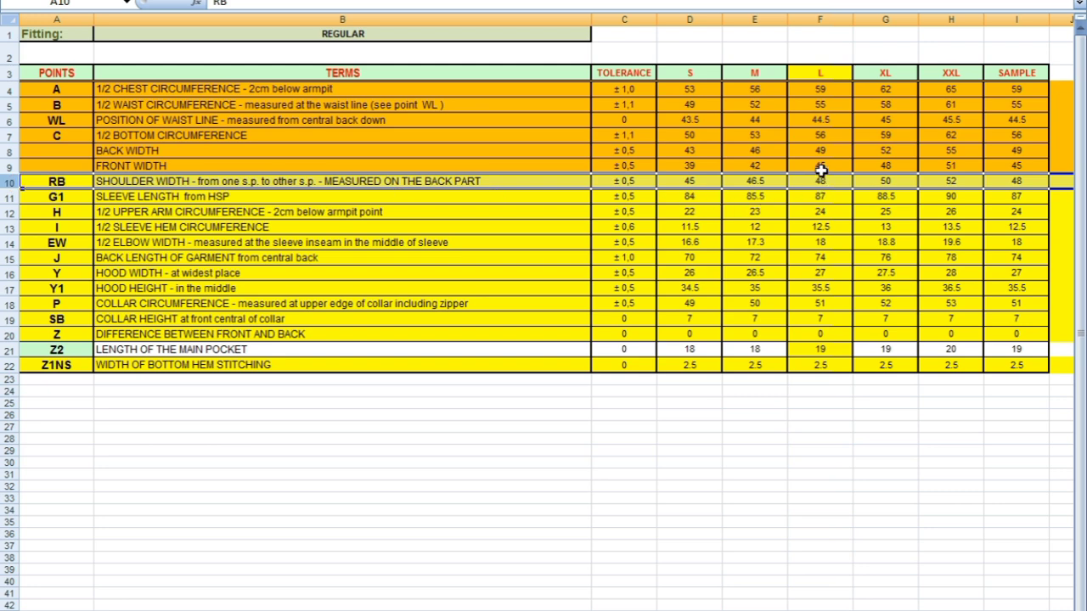
{"action": "mouse_move", "coordinate": [821, 169]}
{"action": "left_mouse_down"}
{"action": "mouse_move", "coordinate": [828, 155]}
{"action": "mouse_move", "coordinate": [810, 162]}
{"action": "left_mouse_up"}
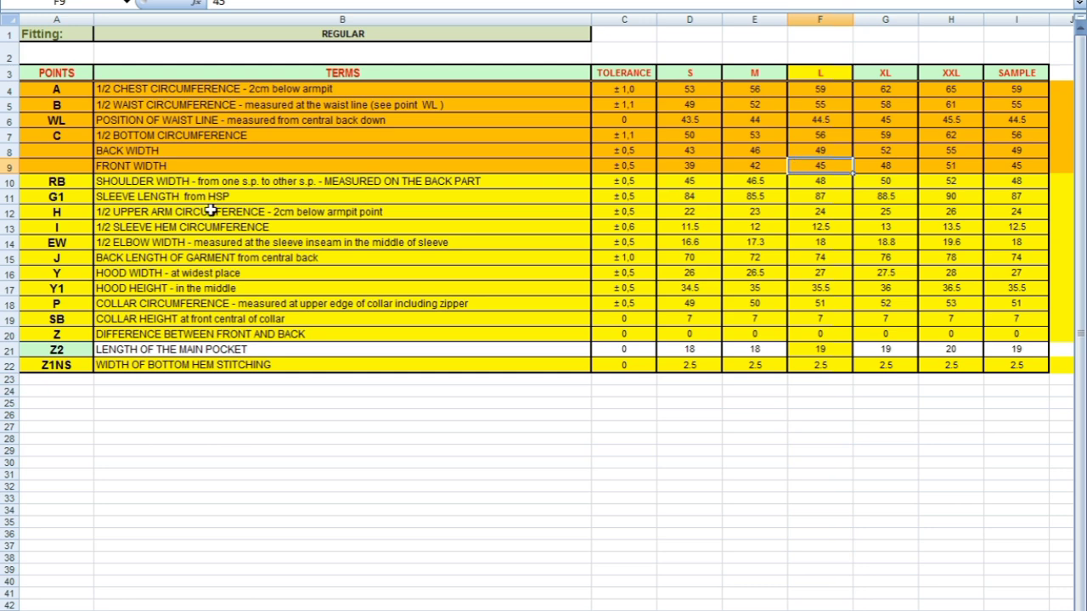
{"action": "left_click", "coordinate": [34, 152]}
{"action": "left_click_drag", "start_coordinate": [33, 152], "coordinate": [1009, 167]}
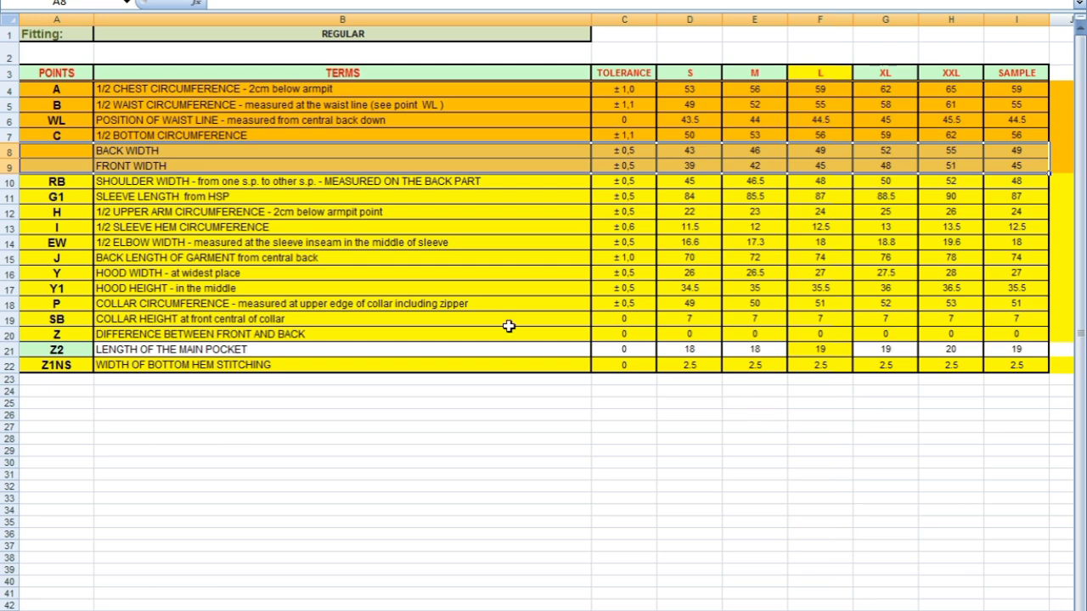
{"action": "left_click", "coordinate": [4, 181]}
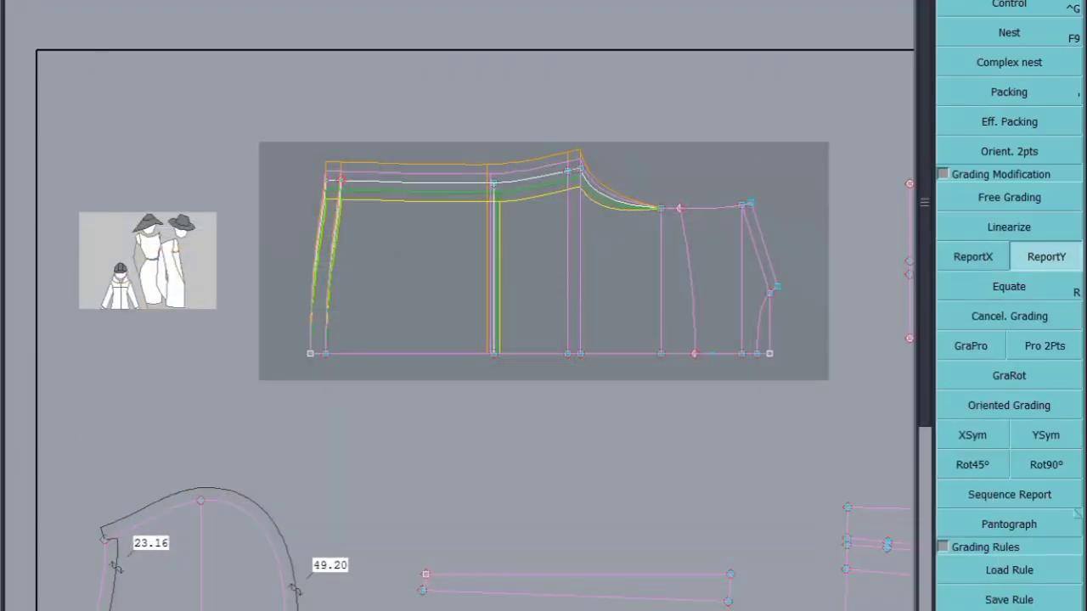
Switch to Modaris and grade the shoulder tip point in Y, with 0.75 for XL and 1.50 for XXL
{"action": "scroll", "coordinate": [751, 210], "scroll_direction": "up", "scroll_amount": 3}
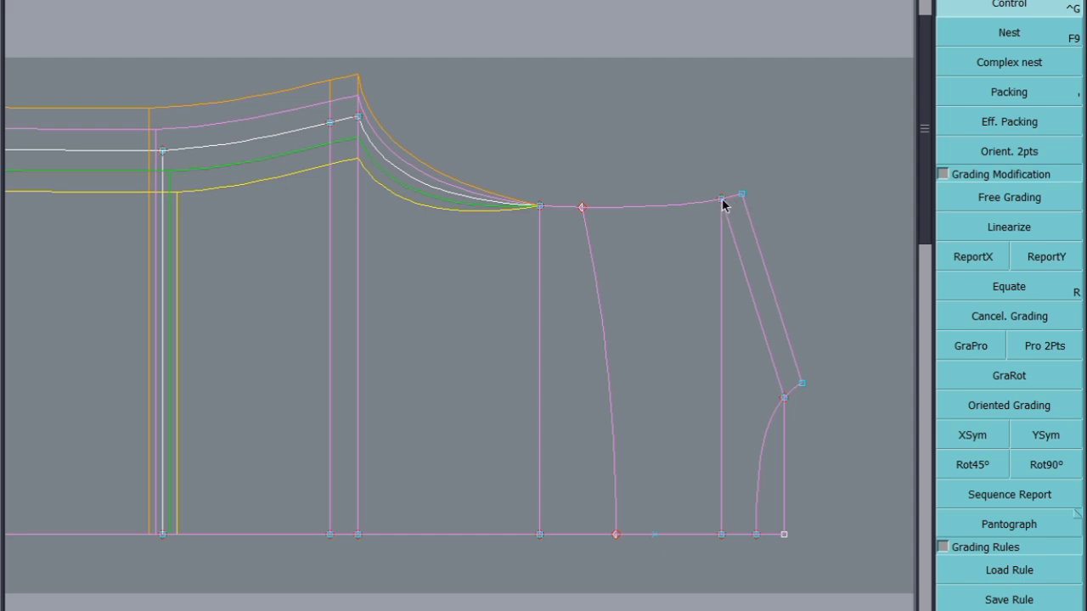
{"action": "left_click", "coordinate": [721, 199]}
{"action": "left_click", "coordinate": [914, 8]}
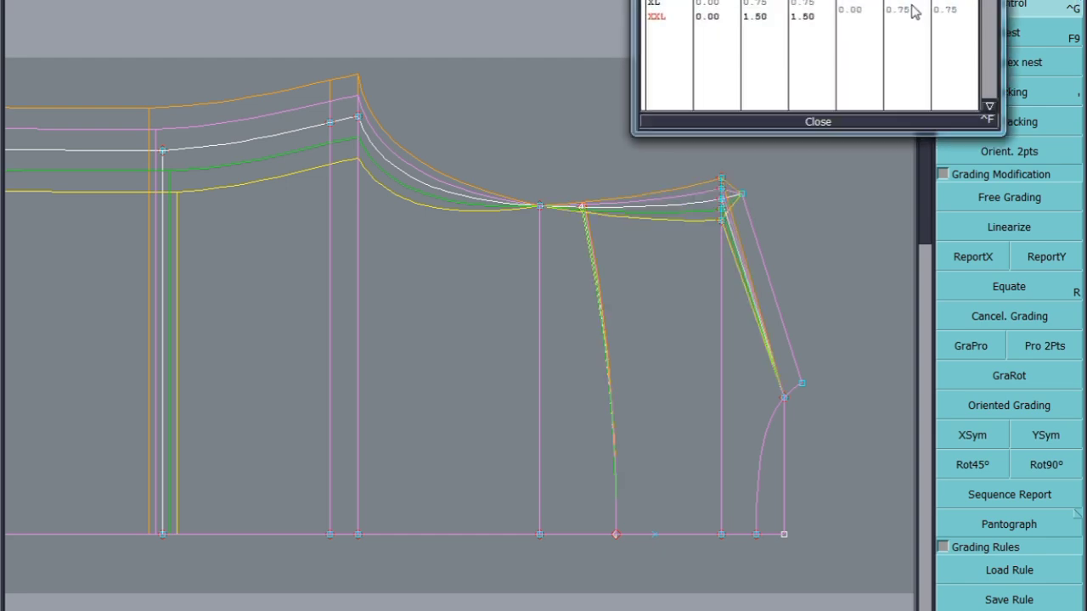
{"action": "left_click", "coordinate": [817, 122]}
Copy the shoulder tip's Y grading with ReportY to the adjacent shoulder seam point and the width point on the armhole
{"action": "left_click", "coordinate": [1037, 253]}
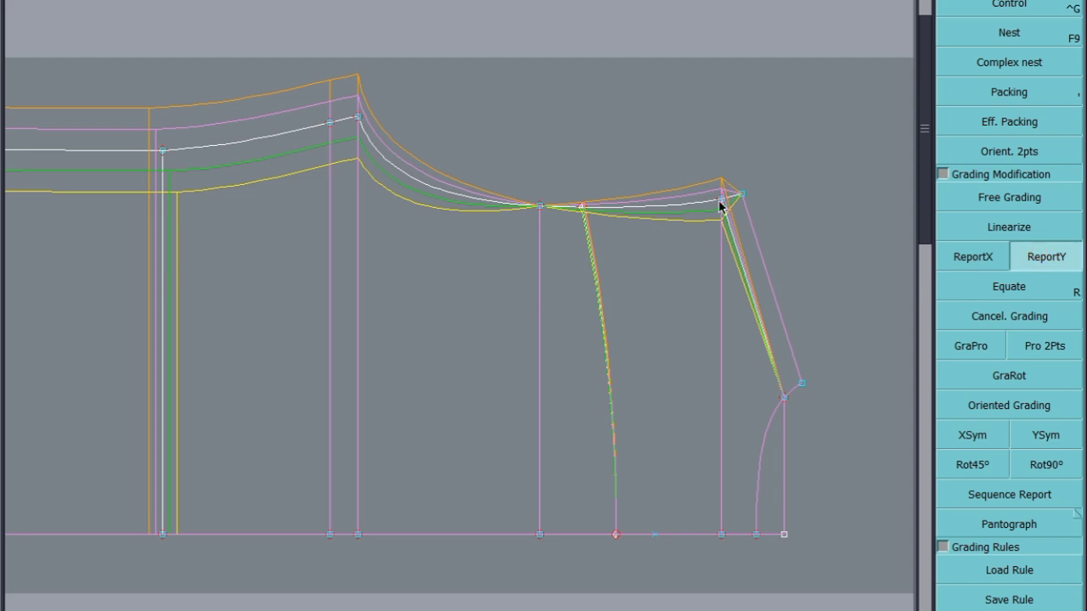
{"action": "left_click", "coordinate": [721, 200]}
{"action": "left_click", "coordinate": [723, 202]}
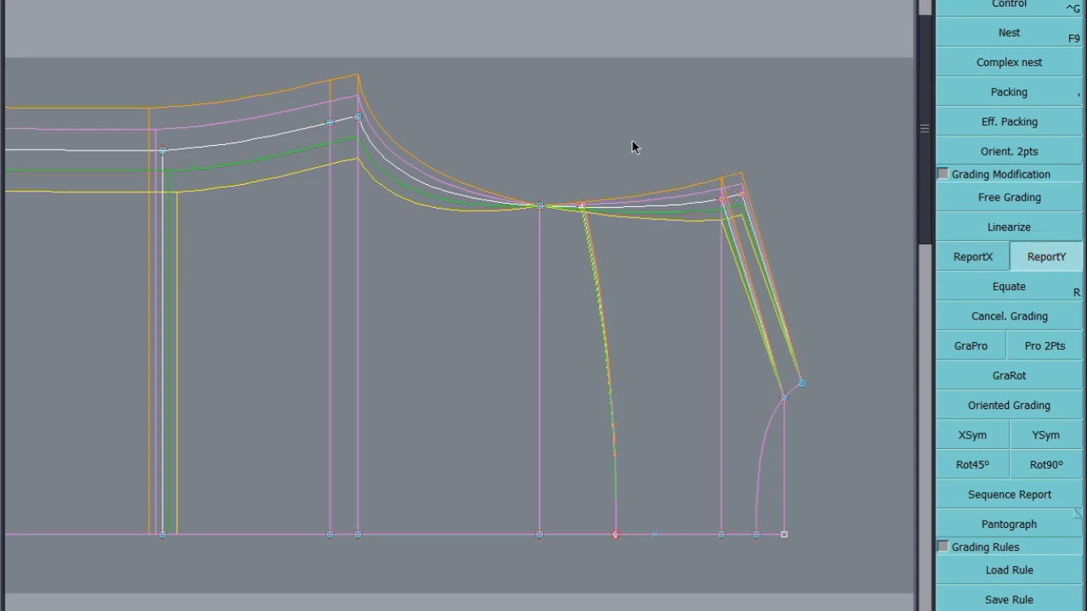
{"action": "left_click", "coordinate": [540, 206]}
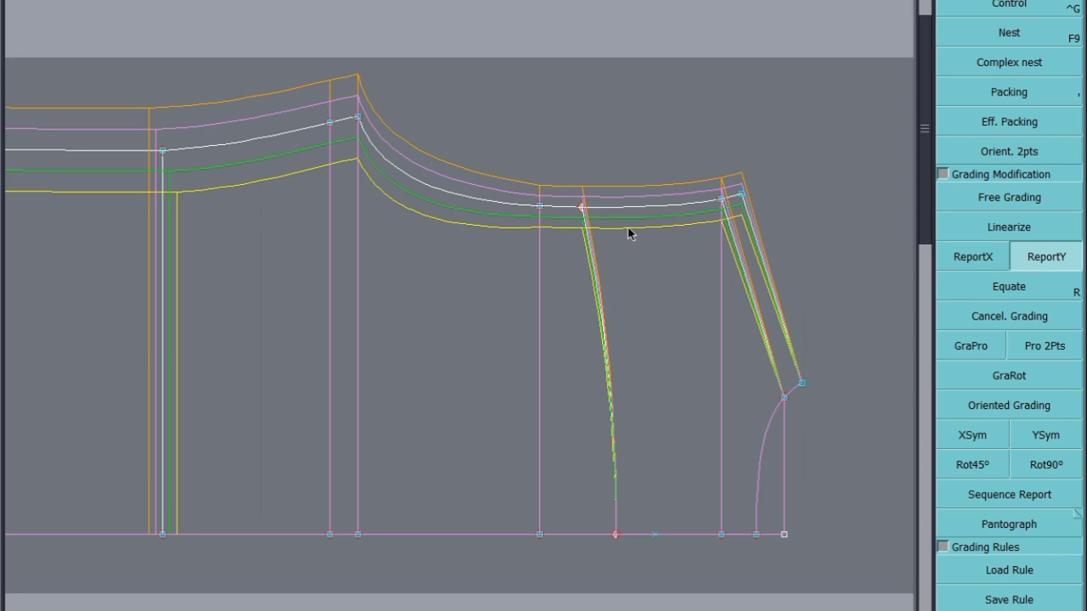
{"action": "scroll", "coordinate": [568, 151], "scroll_direction": "down", "scroll_amount": 2}
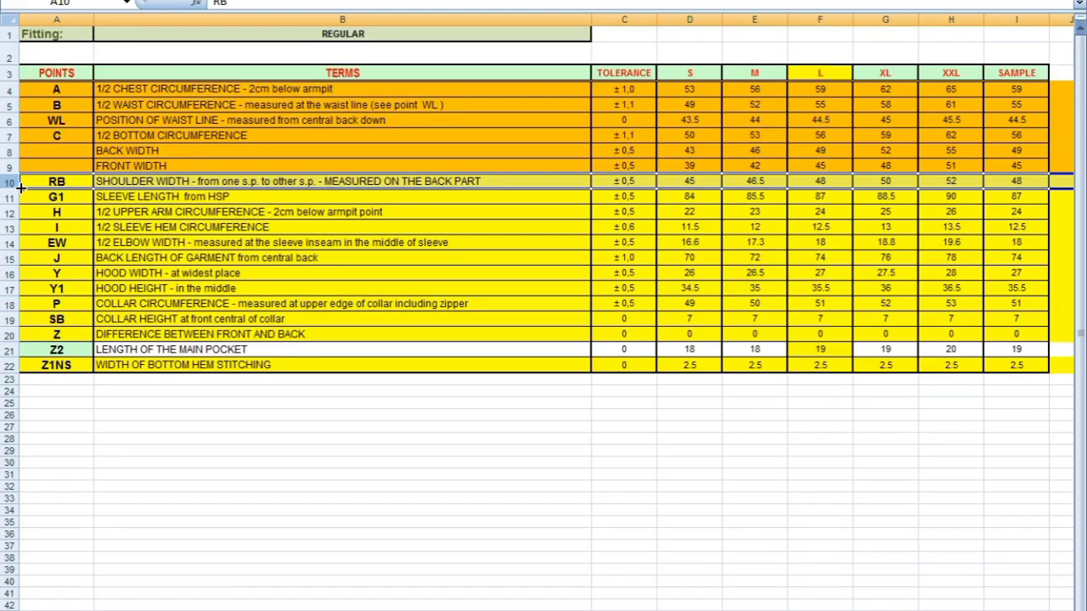
Switch to Excel and fill the shoulder width row (row 10) and the back length row (row 15) with orange
{"action": "right_click", "coordinate": [14, 184]}
{"action": "left_click", "coordinate": [110, 164]}
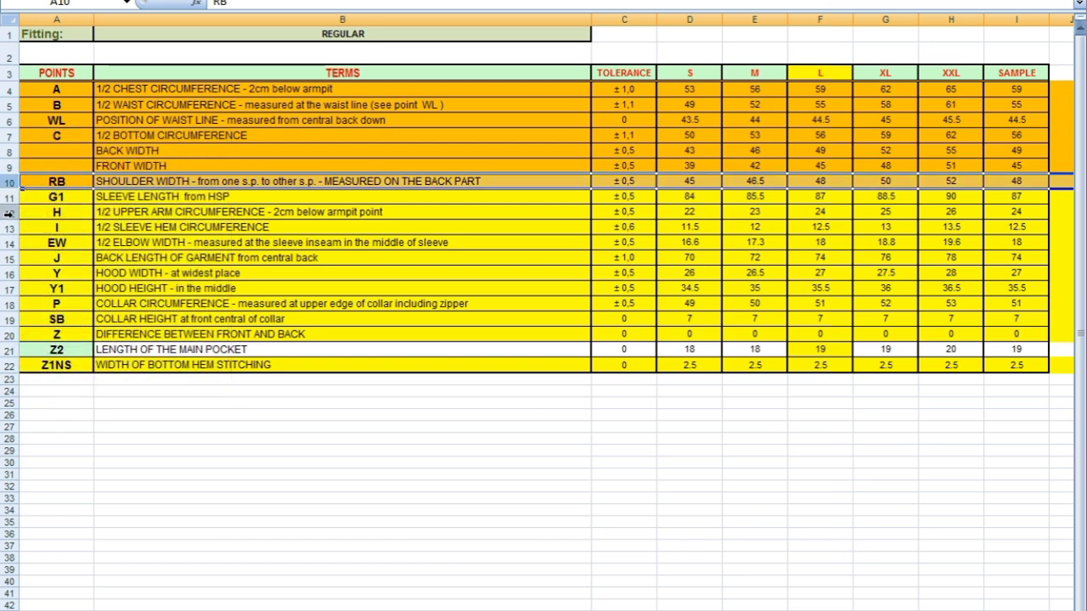
{"action": "left_click", "coordinate": [10, 258]}
{"action": "right_click", "coordinate": [11, 258]}
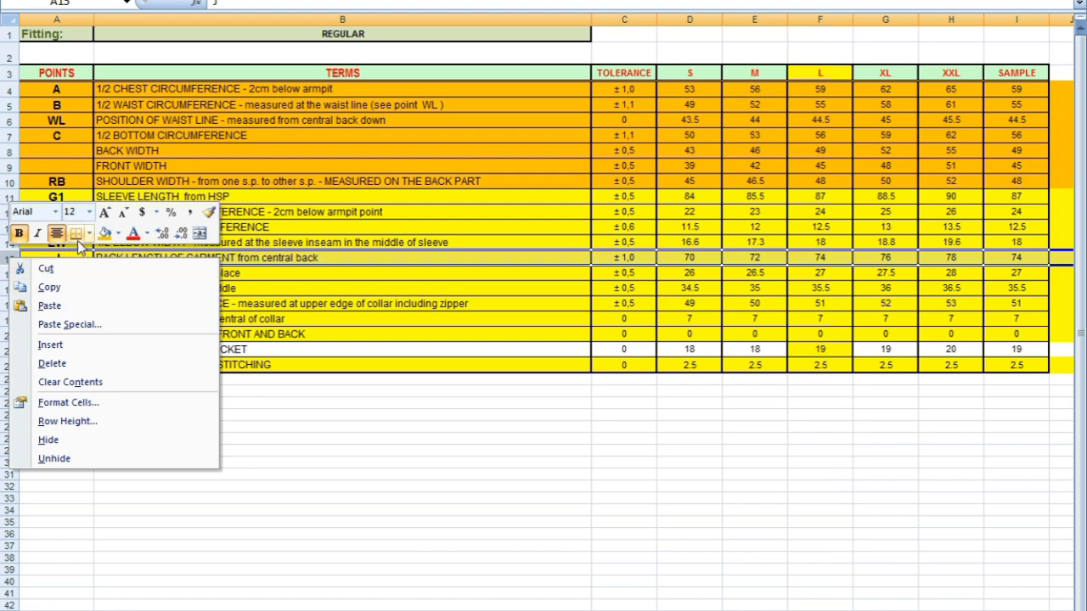
{"action": "left_click", "coordinate": [106, 234]}
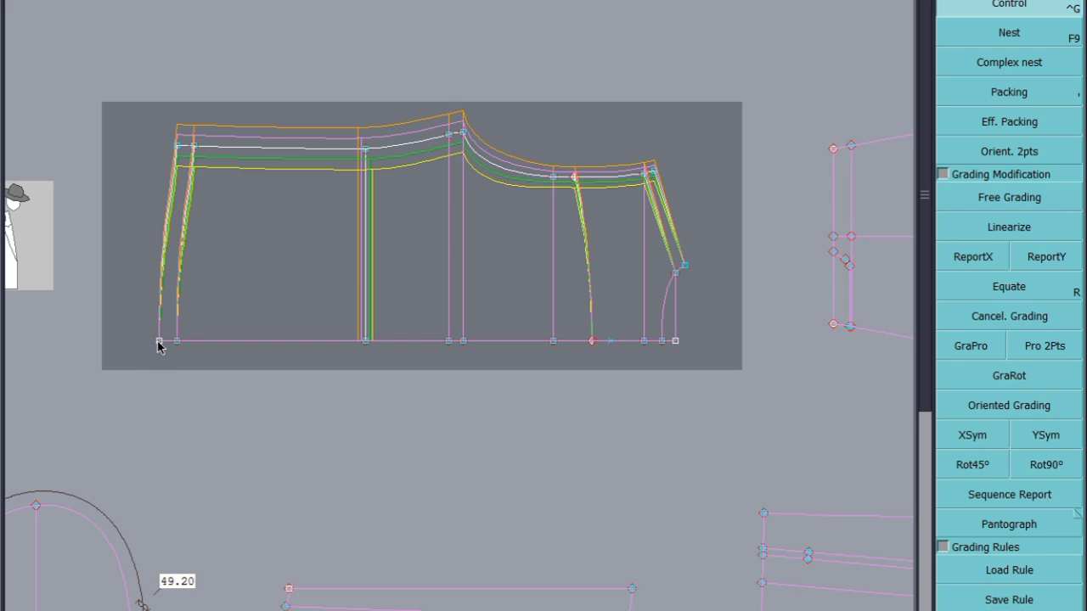
Switch to Modaris and grade the center back hem point in X for the garment length
{"action": "left_click", "coordinate": [159, 341]}
{"action": "left_click", "coordinate": [850, 11]}
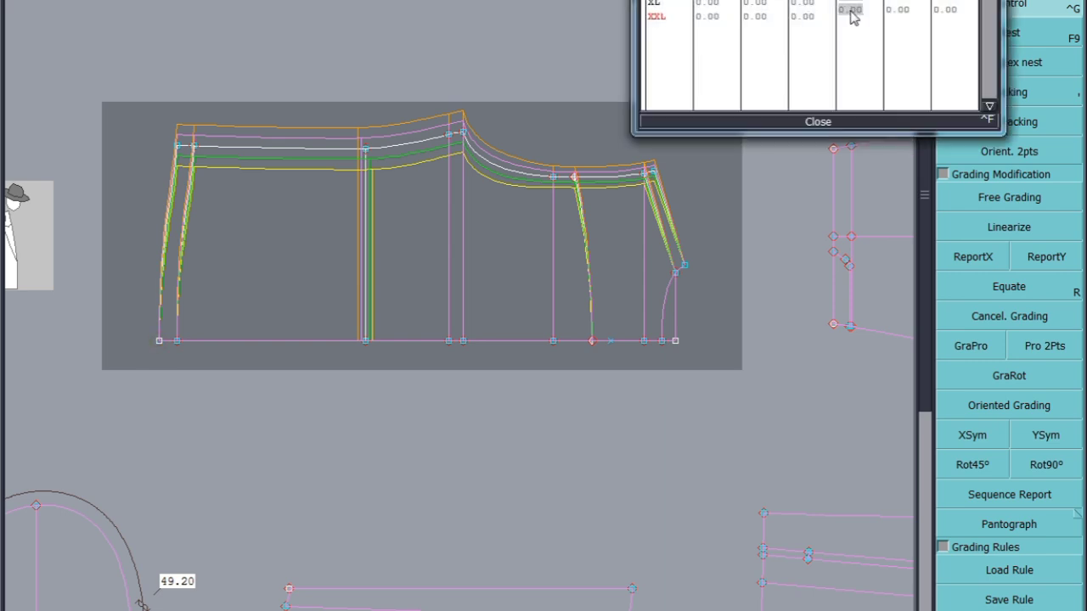
{"action": "left_click", "coordinate": [818, 121]}
Copy the center back hem point's X grading with ReportX to the remaining hem points of the back piece and save the model
{"action": "left_click", "coordinate": [983, 259]}
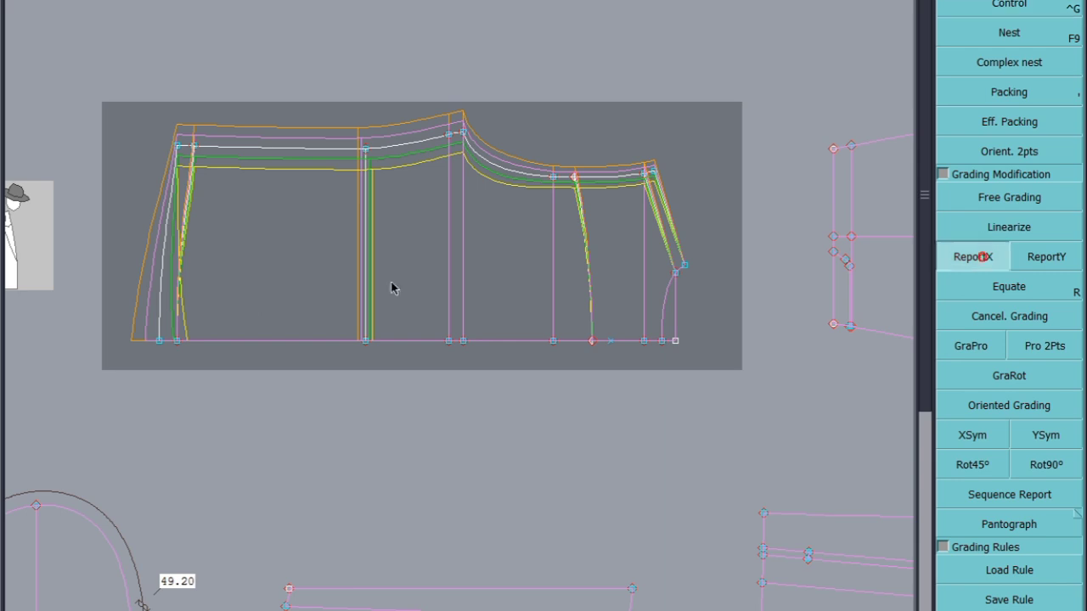
{"action": "left_click_drag", "start_coordinate": [250, 102], "coordinate": [150, 365]}
{"action": "left_click", "coordinate": [160, 341]}
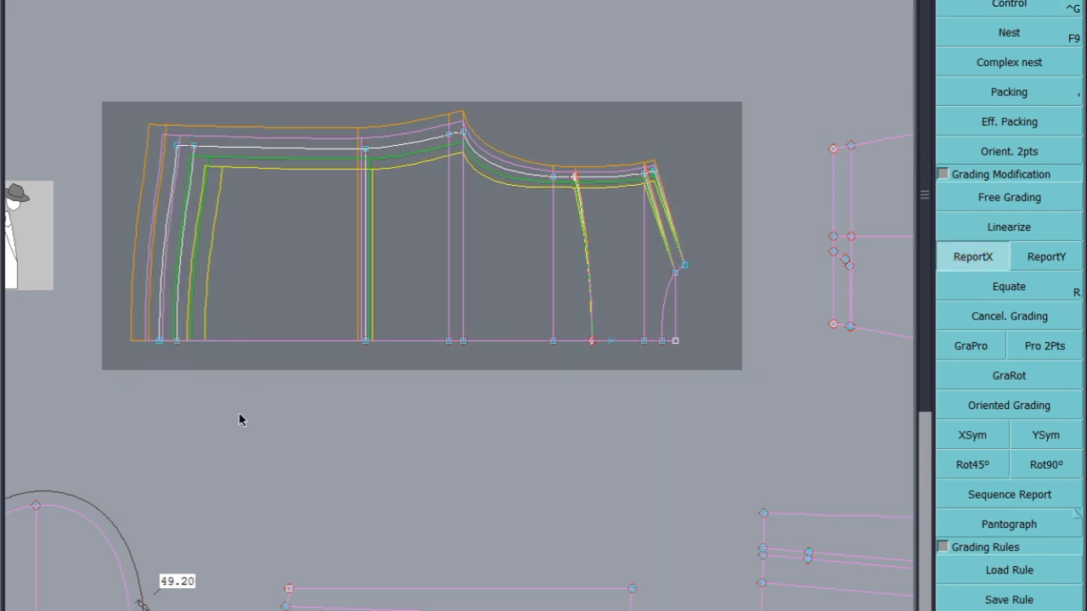
{"action": "key", "text": "ctrl+s"}
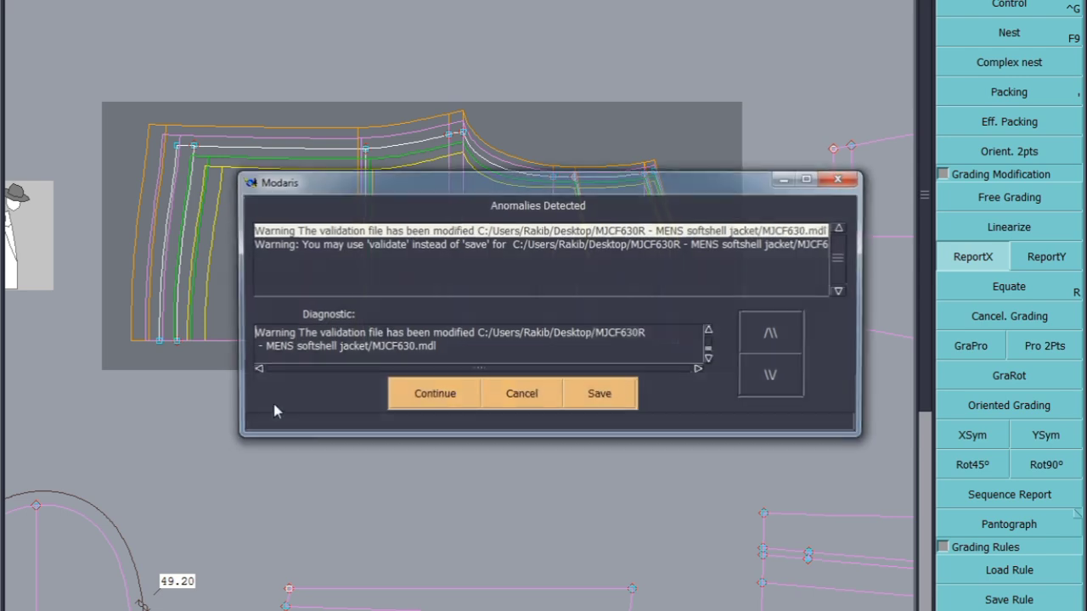
{"action": "left_click", "coordinate": [424, 396]}
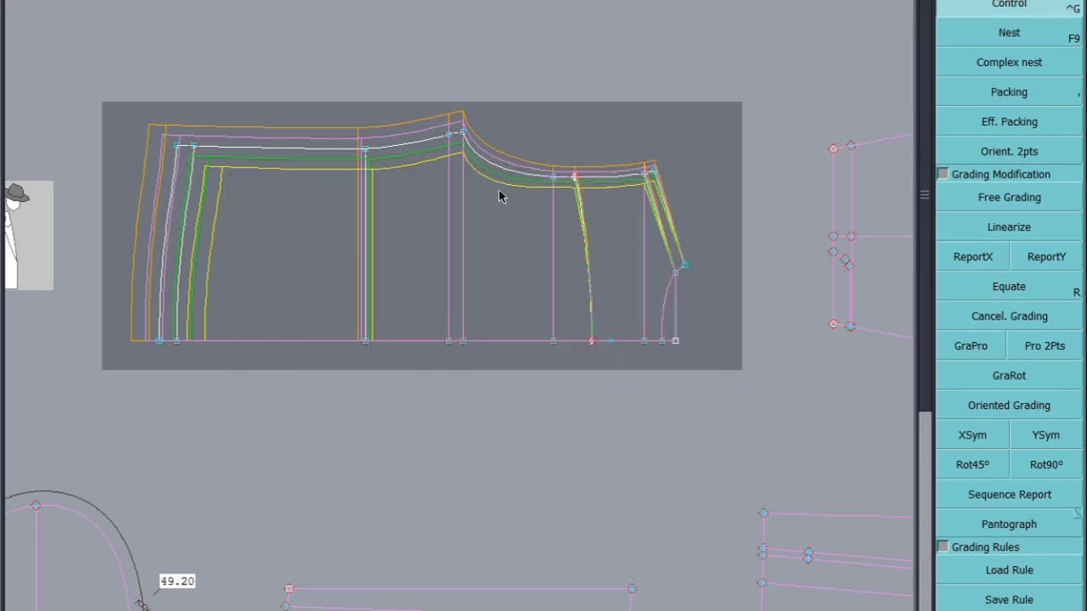
Grade the back piece's underarm point in X for the armhole depth
{"action": "scroll", "coordinate": [488, 178], "scroll_direction": "up", "scroll_amount": 2}
{"action": "left_click", "coordinate": [453, 117]}
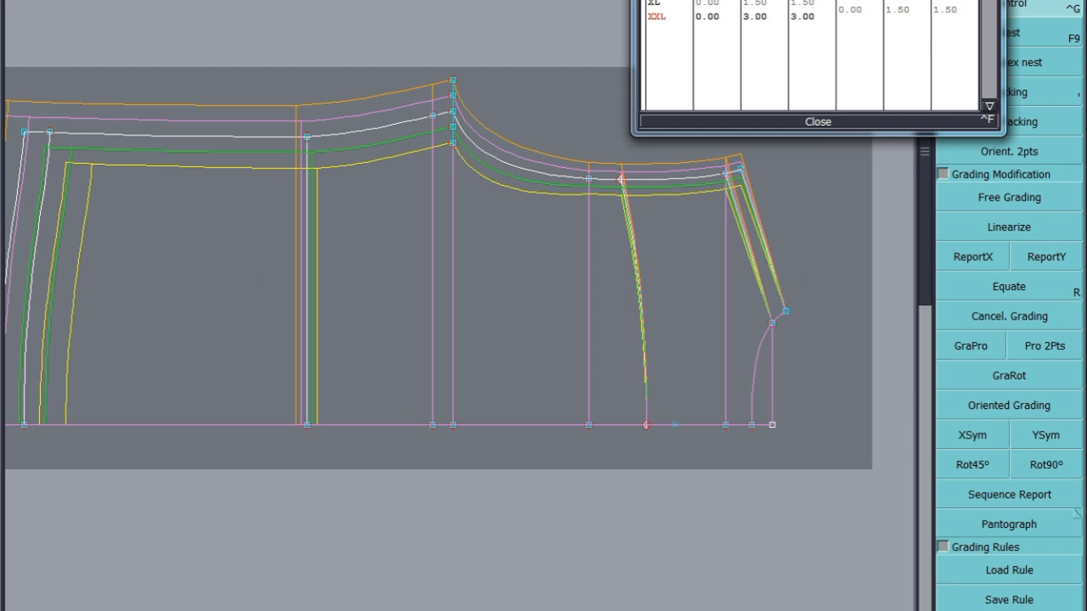
{"action": "left_click", "coordinate": [850, 10]}
{"action": "left_click", "coordinate": [819, 121]}
Copy the underarm point's X grading with ReportX to the adjacent side seam point and both matching center back points
{"action": "left_click", "coordinate": [973, 258]}
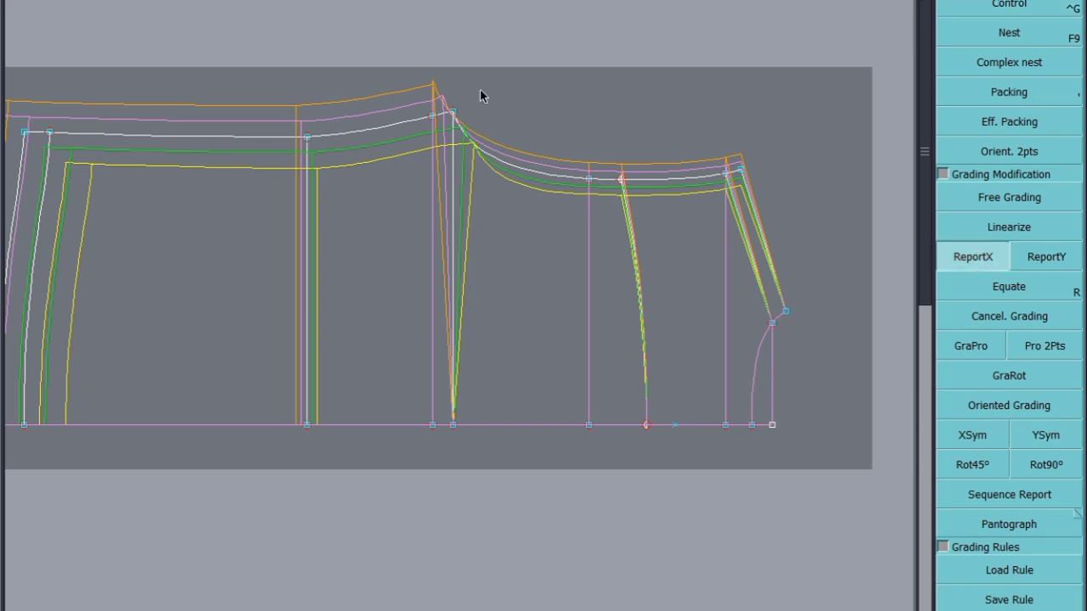
{"action": "left_click_drag", "start_coordinate": [402, 463], "coordinate": [459, 104]}
{"action": "left_click", "coordinate": [454, 112]}
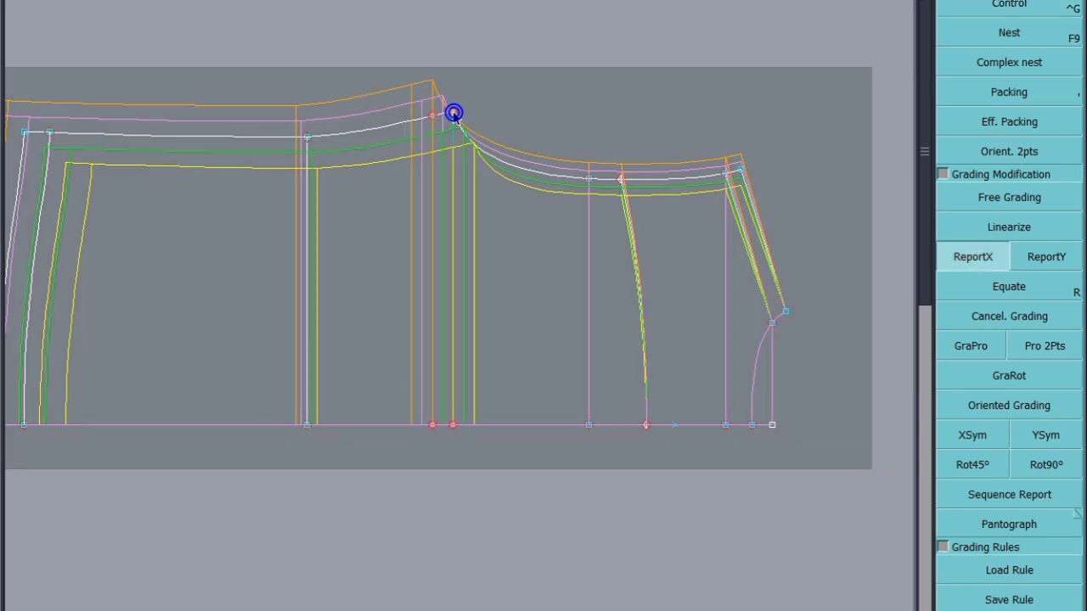
Grade the back width point on the armhole in X
{"action": "scroll", "coordinate": [626, 138], "scroll_direction": "up", "scroll_amount": 1}
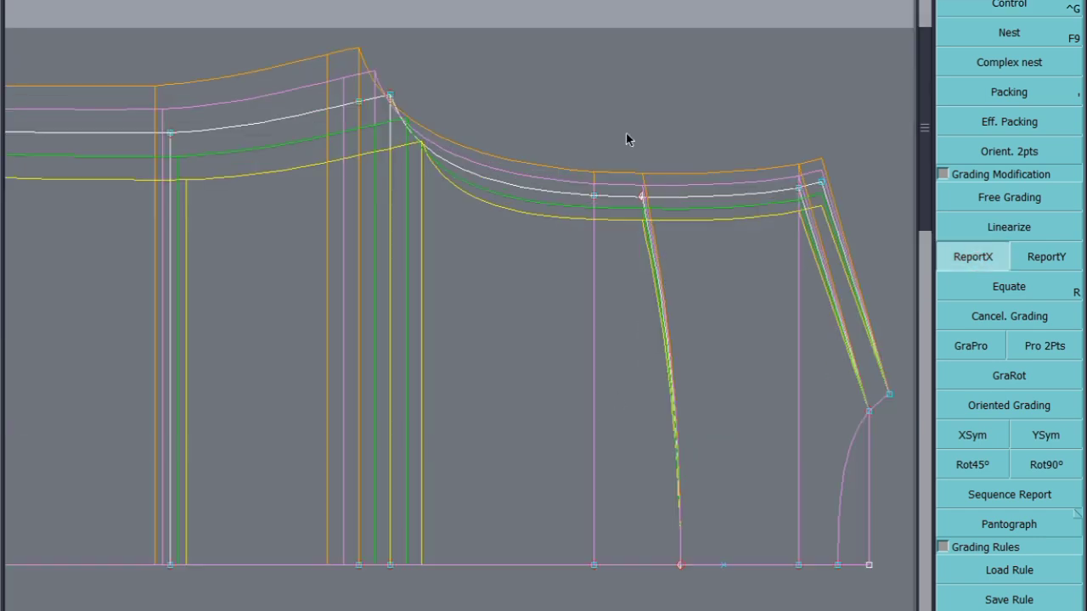
{"action": "left_click", "coordinate": [1040, 10]}
{"action": "left_click", "coordinate": [594, 197]}
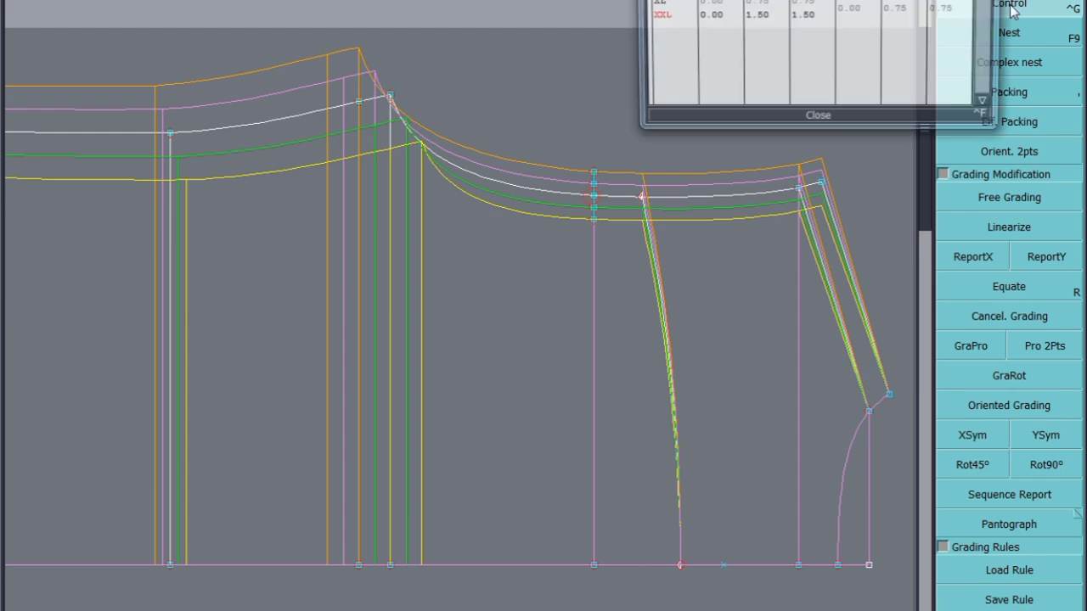
{"action": "left_click", "coordinate": [856, 11]}
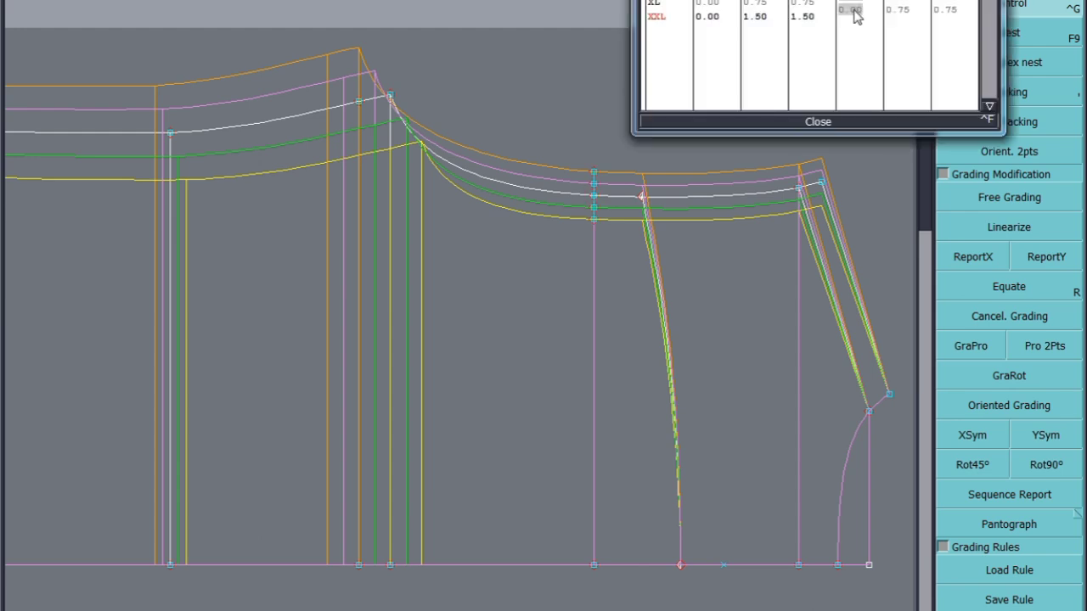
{"action": "key", "text": "Return"}
{"action": "left_click", "coordinate": [808, 126]}
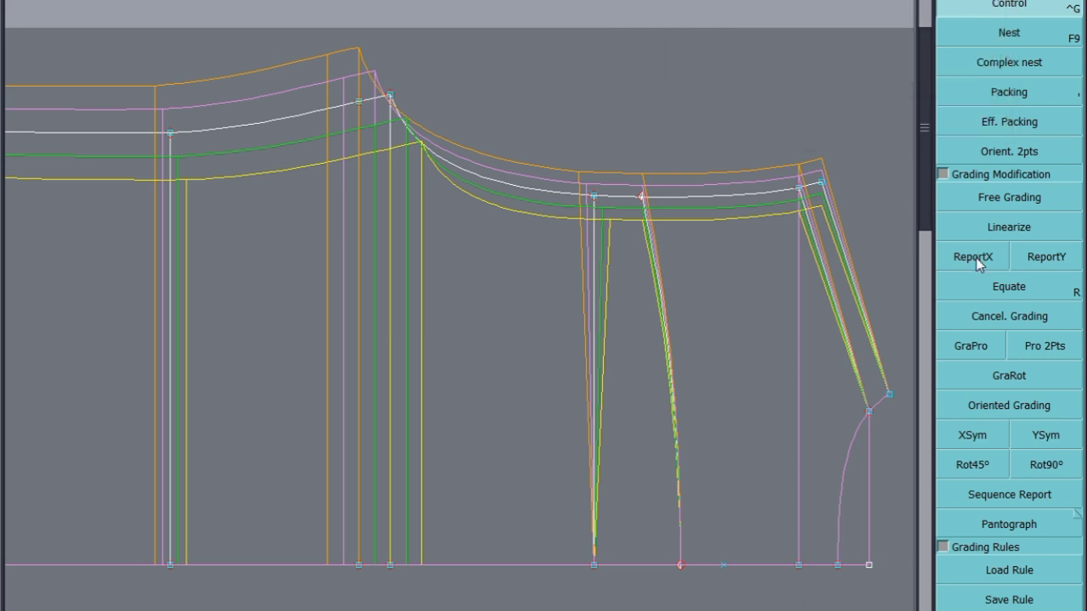
Copy the armhole width point's X grading with ReportX to its center back point and save the model
{"action": "left_click", "coordinate": [975, 258]}
{"action": "left_click", "coordinate": [594, 564]}
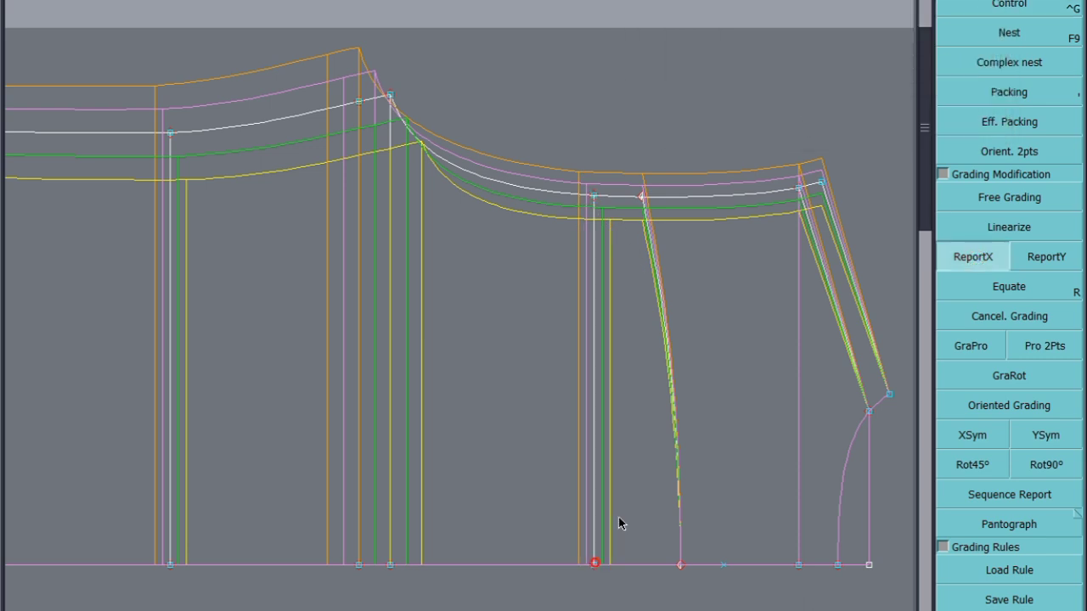
{"action": "scroll", "coordinate": [684, 134], "scroll_direction": "down", "scroll_amount": 1}
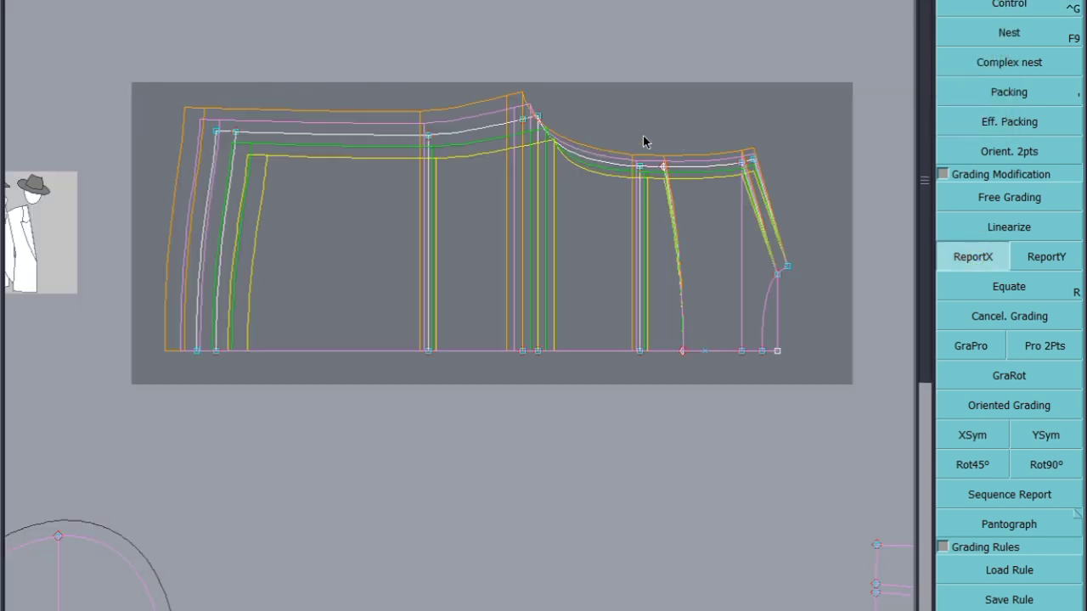
{"action": "key", "text": "ctrl+s"}
{"action": "left_click", "coordinate": [439, 405]}
Grade the back piece's inner neck point in Y, with 0.25 for XL and 0.50 for XXL
{"action": "scroll", "coordinate": [825, 325], "scroll_direction": "up", "scroll_amount": 1}
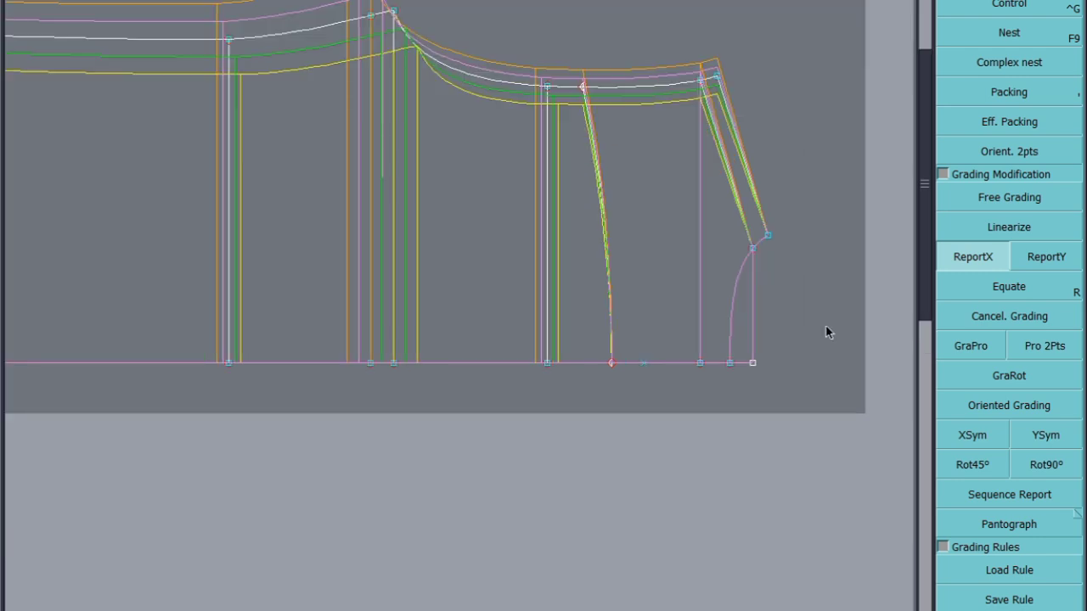
{"action": "left_click", "coordinate": [1028, 7]}
{"action": "left_click", "coordinate": [752, 248]}
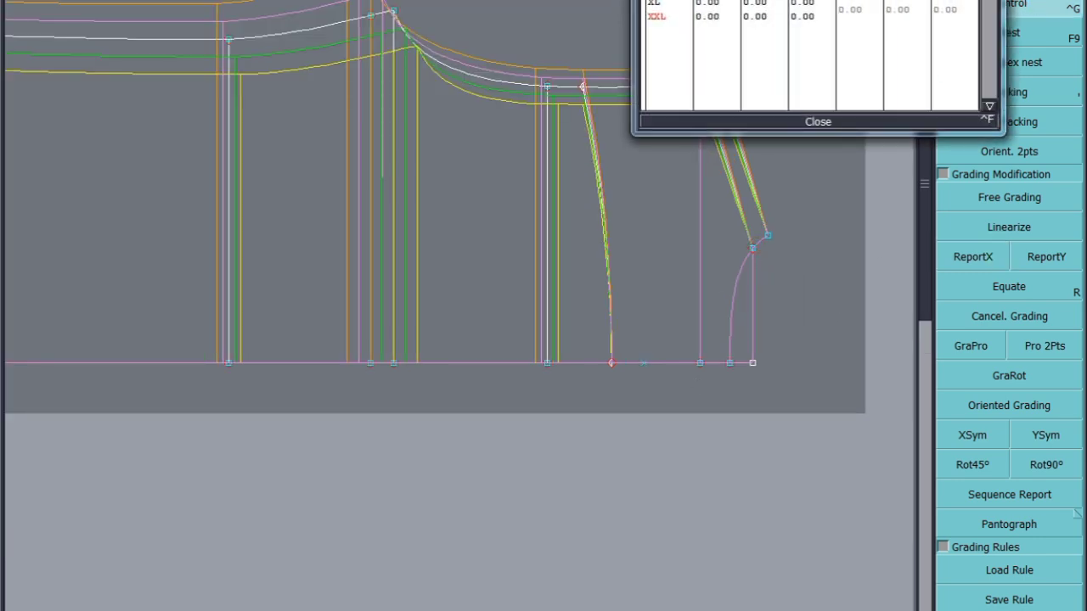
{"action": "left_click", "coordinate": [905, 9]}
{"action": "type", "text": "0.25"}
{"action": "key", "text": "Return"}
{"action": "left_click", "coordinate": [816, 119]}
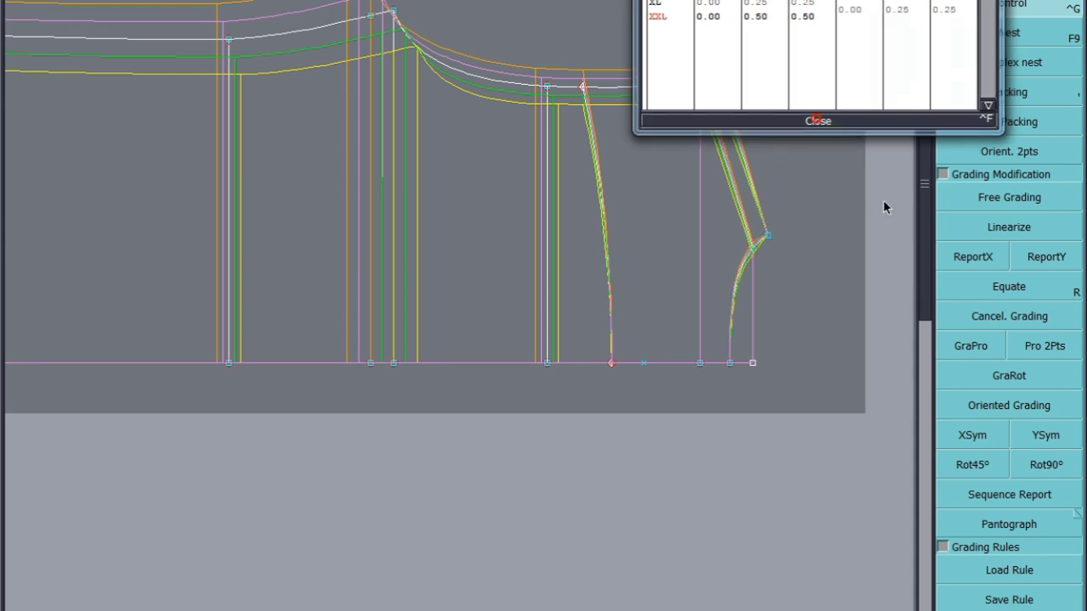
Copy the inner neck point's Y grading with ReportY to the adjacent outer neck point
{"action": "left_click", "coordinate": [1045, 256]}
{"action": "left_click_drag", "start_coordinate": [806, 203], "coordinate": [710, 286]}
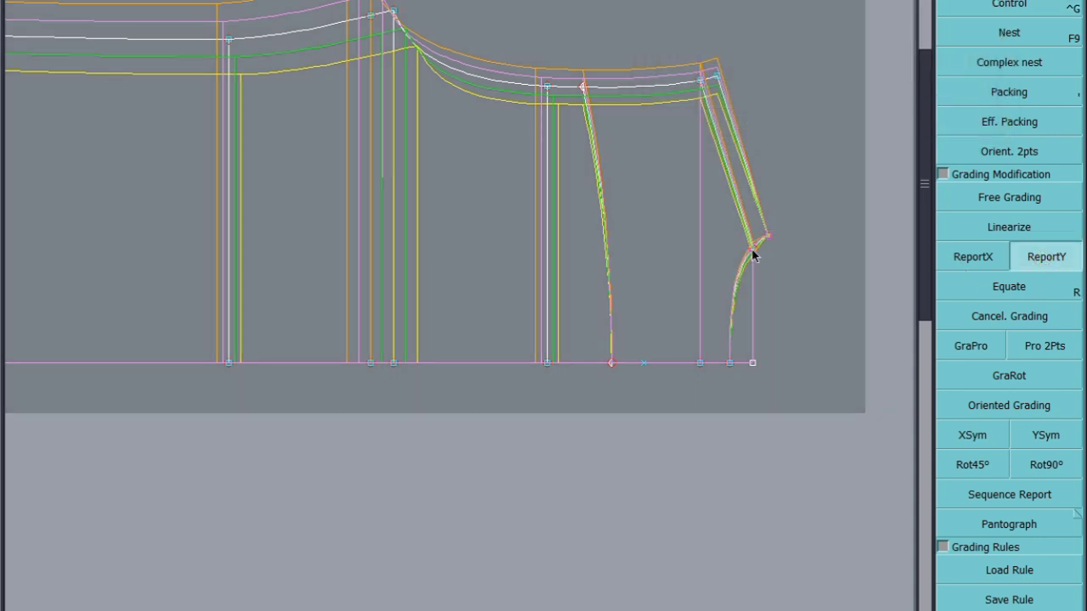
{"action": "left_click", "coordinate": [752, 251]}
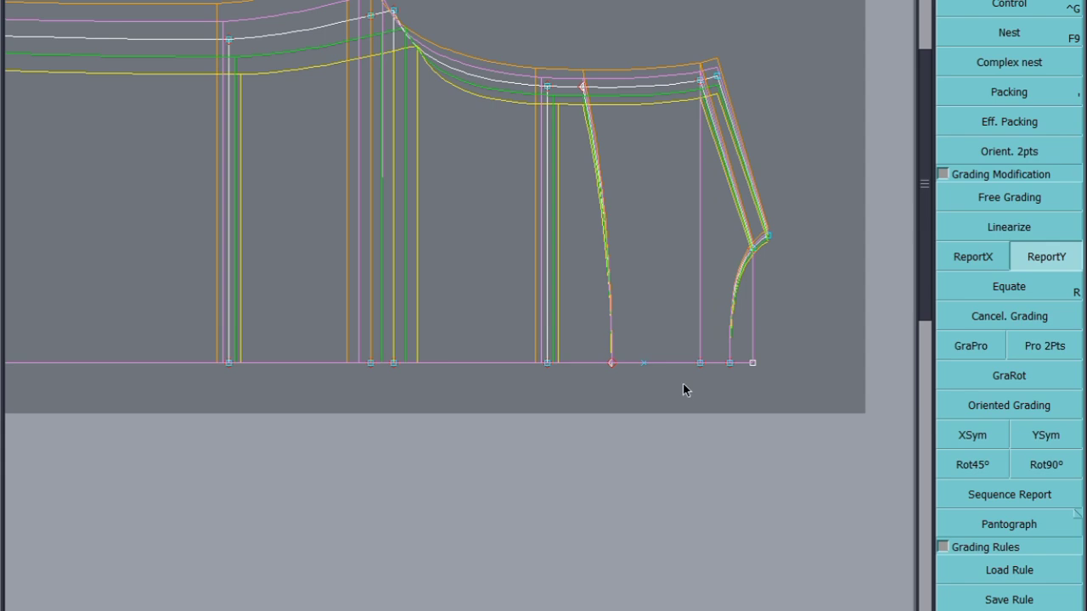
Select the back and front pieces and display only these two together
{"action": "scroll", "coordinate": [642, 321], "scroll_direction": "down", "scroll_amount": 2}
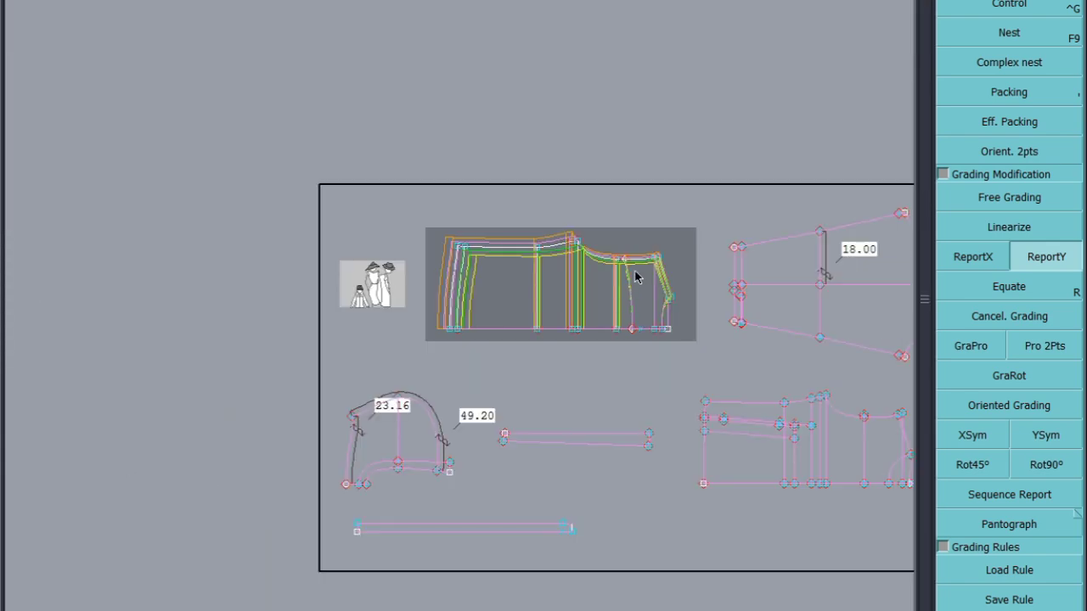
{"action": "left_click", "coordinate": [461, 393]}
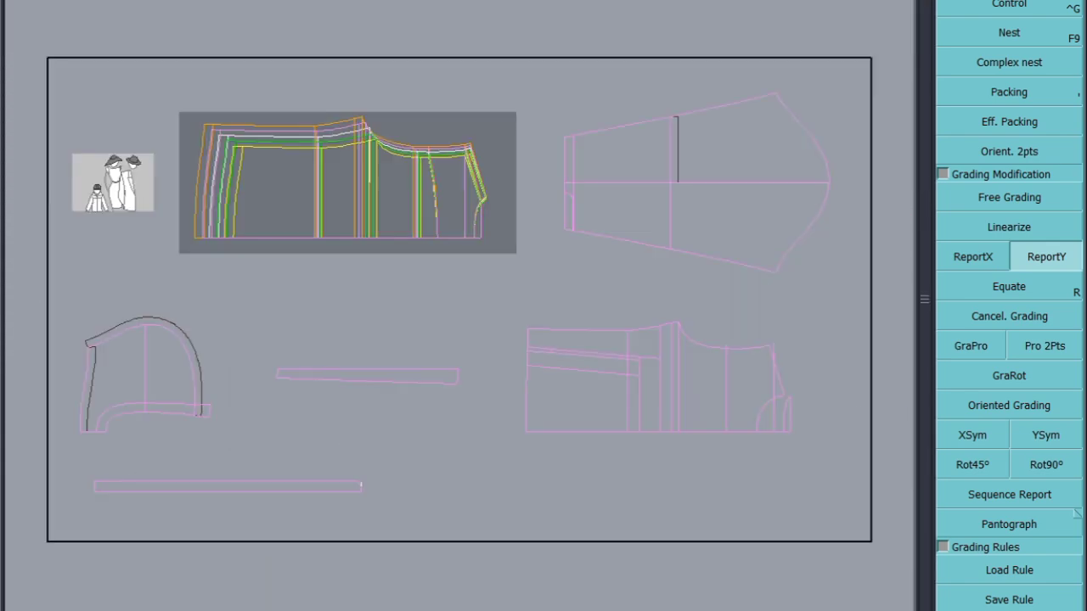
{"action": "scroll", "coordinate": [781, 491], "scroll_direction": "down", "scroll_amount": 1}
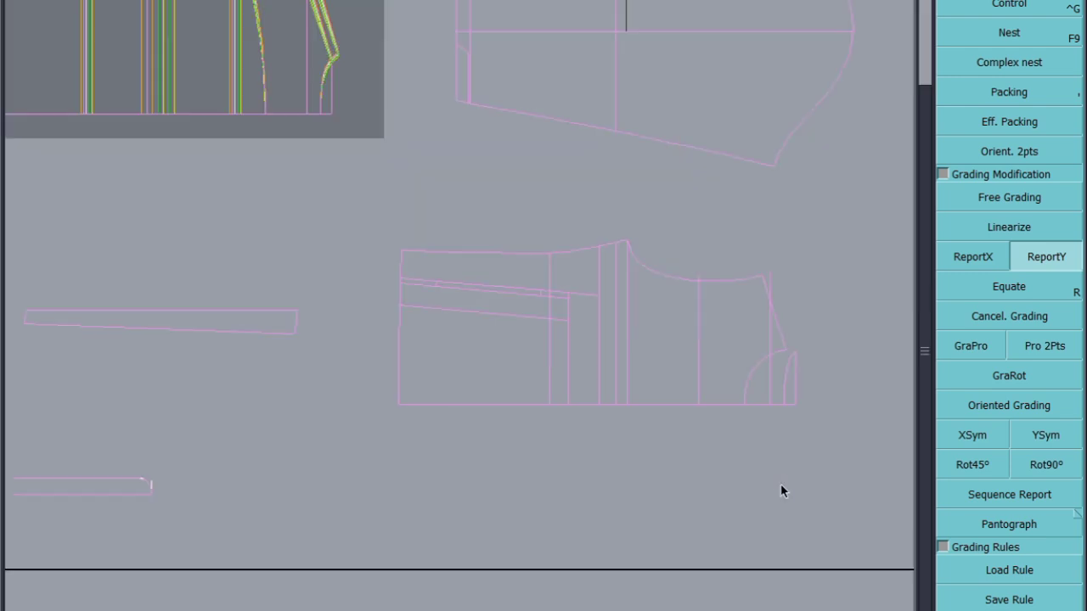
{"action": "scroll", "coordinate": [794, 482], "scroll_direction": "up", "scroll_amount": 1}
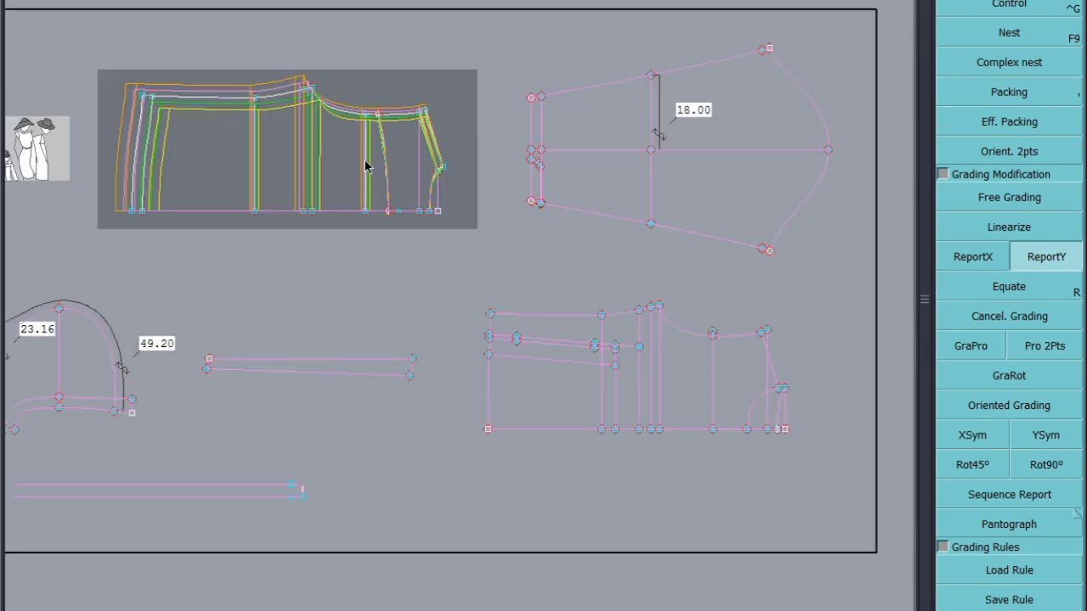
{"action": "key", "text": "i"}
{"action": "left_click", "coordinate": [329, 141], "text": "shift"}
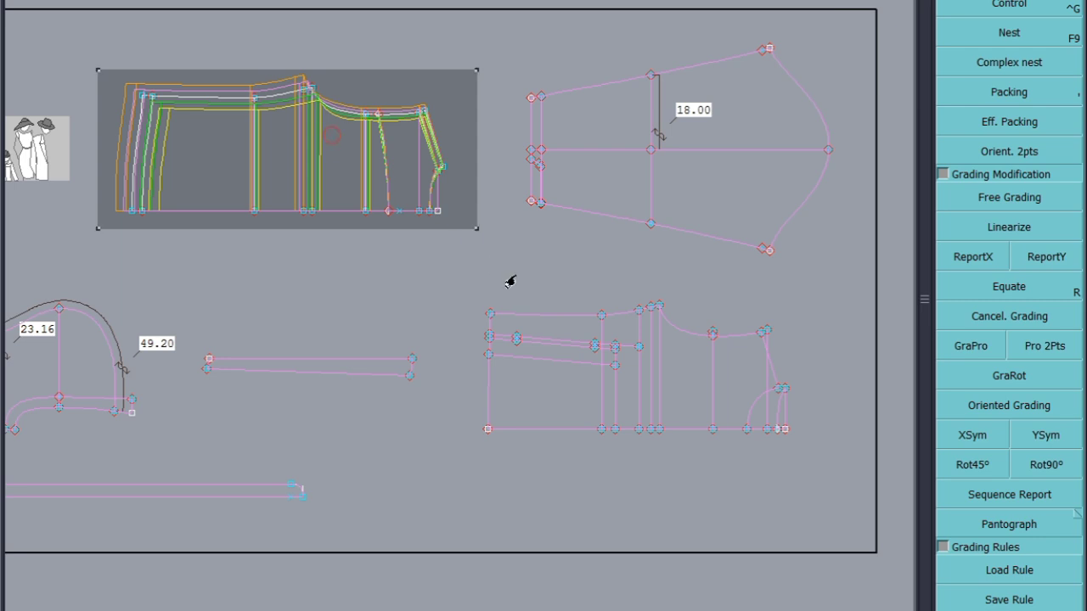
{"action": "left_click", "coordinate": [659, 363], "text": "shift"}
{"action": "key", "text": "7"}
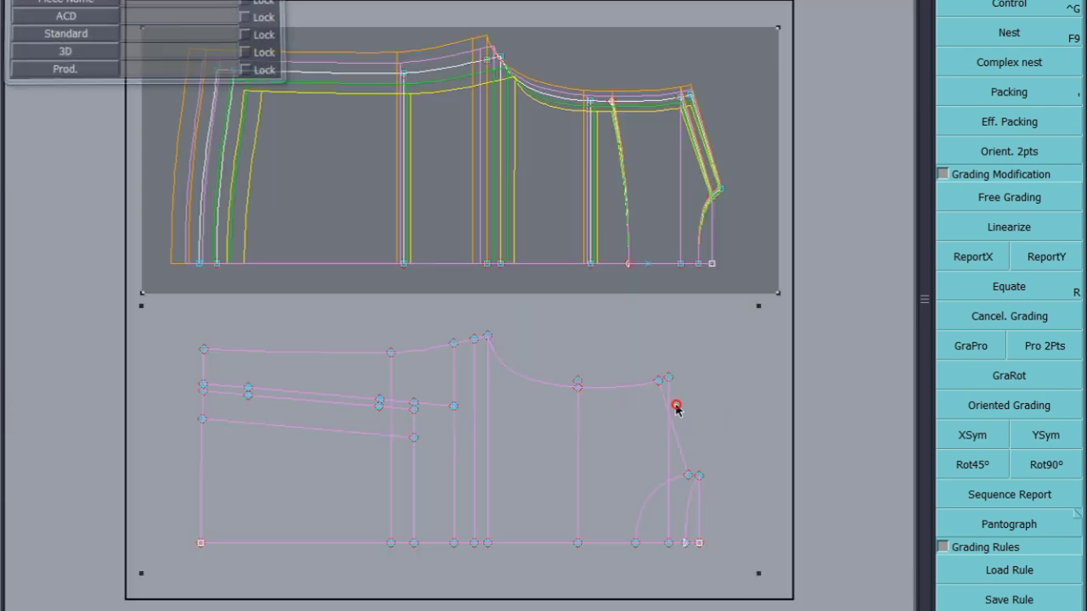
{"action": "left_click", "coordinate": [813, 354]}
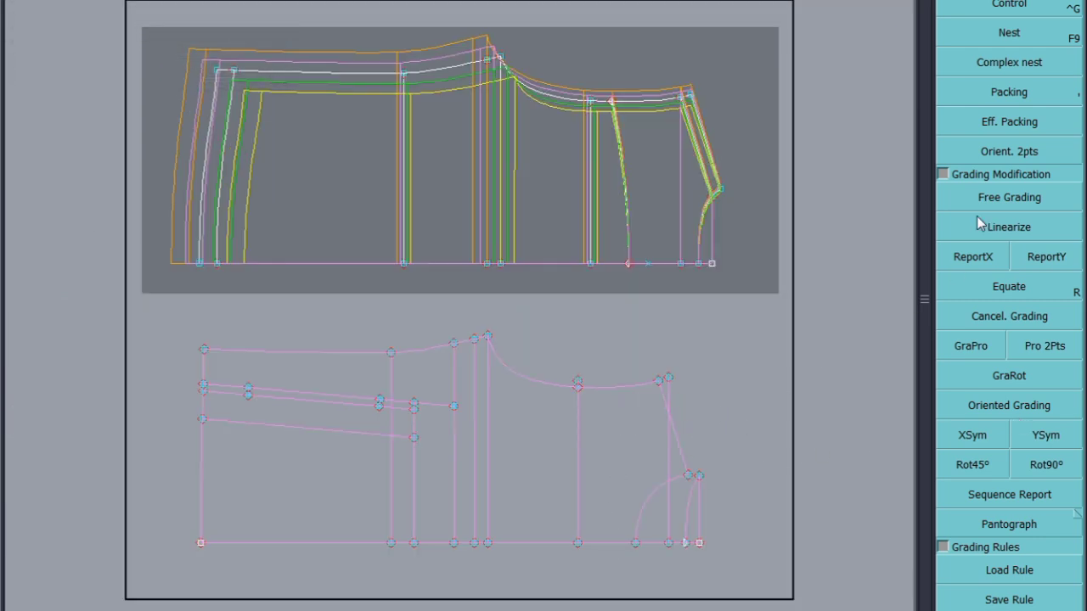
Copy the back's Y grading at the shoulder tip and armhole width points to the matching front points with ReportY
{"action": "left_click", "coordinate": [1057, 257]}
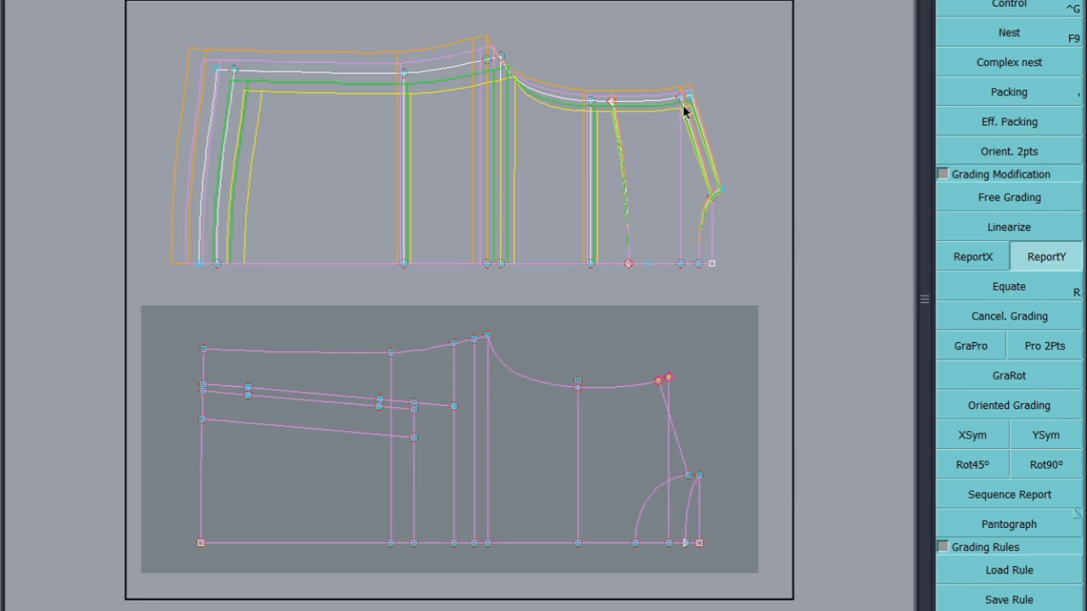
{"action": "left_click", "coordinate": [686, 97]}
{"action": "left_click", "coordinate": [659, 378]}
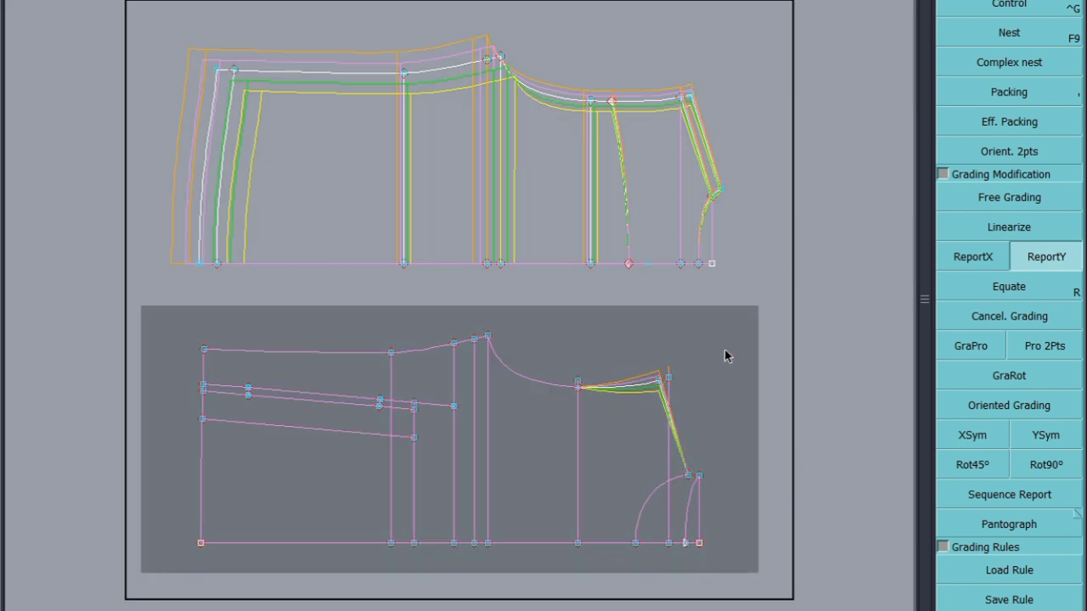
{"action": "left_click", "coordinate": [577, 382]}
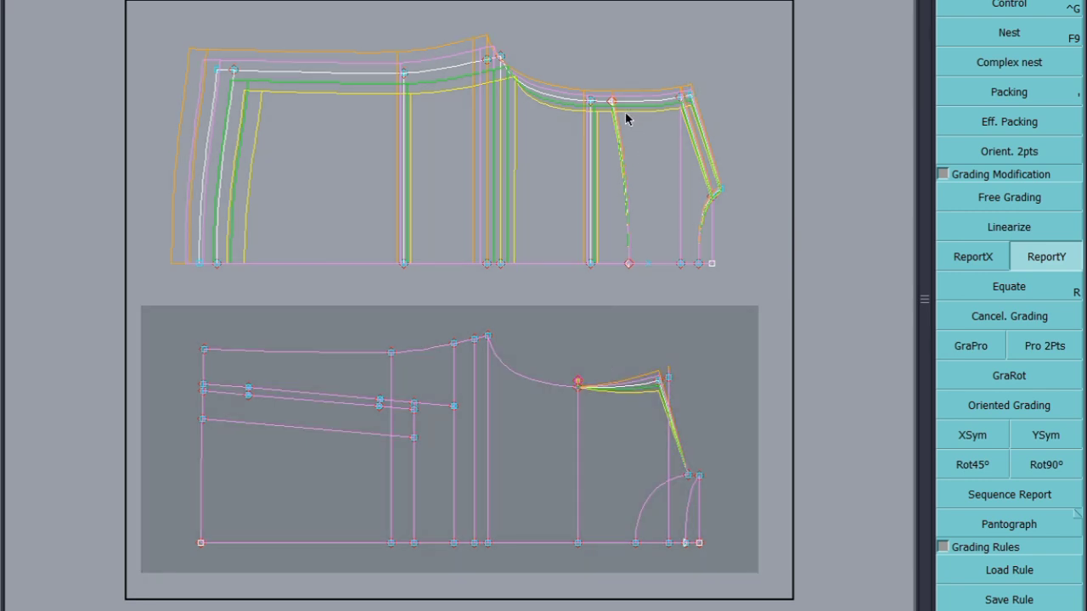
{"action": "left_click", "coordinate": [578, 385]}
Copy the underarm Y grading with ReportY to the front's underarm and adjacent side points, including the waist and side hem points
{"action": "left_click_drag", "start_coordinate": [434, 364], "coordinate": [504, 322]}
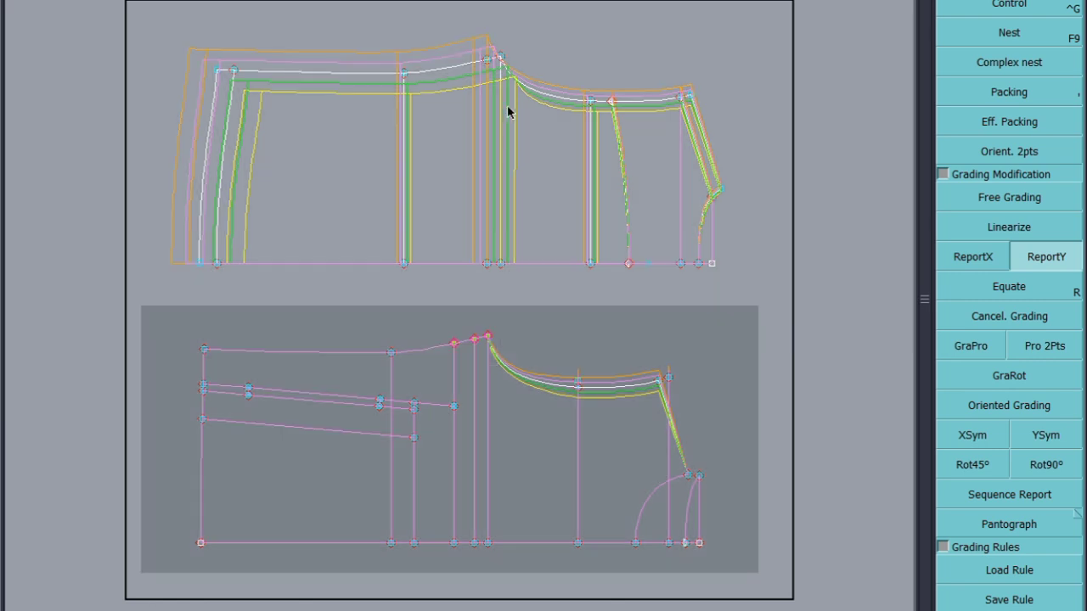
{"action": "left_click", "coordinate": [488, 59]}
{"action": "left_click", "coordinate": [469, 340]}
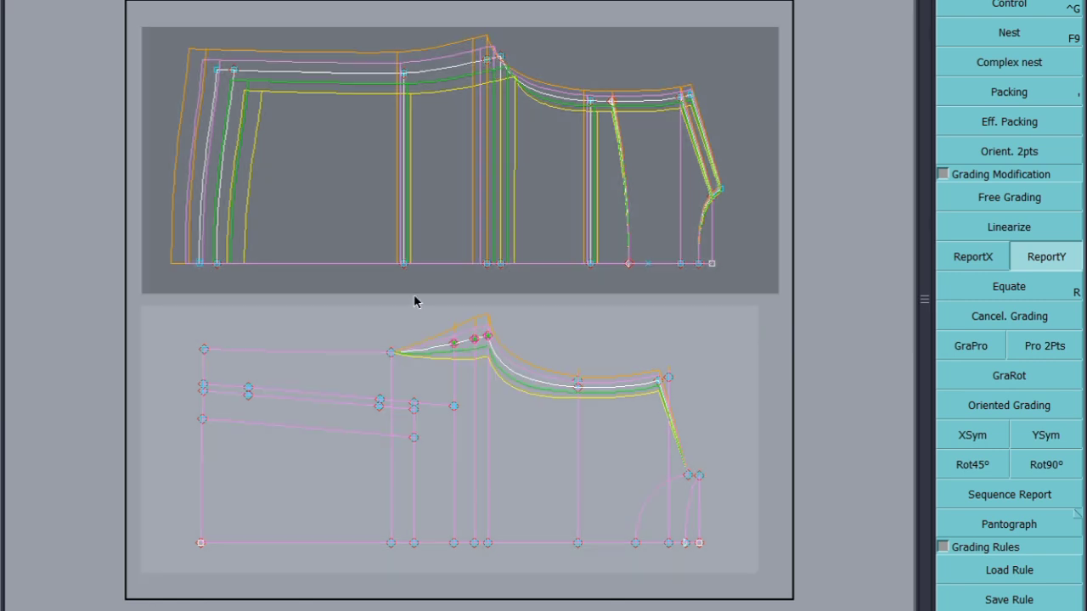
{"action": "left_click_drag", "start_coordinate": [414, 297], "coordinate": [188, 376]}
{"action": "left_click", "coordinate": [391, 352]}
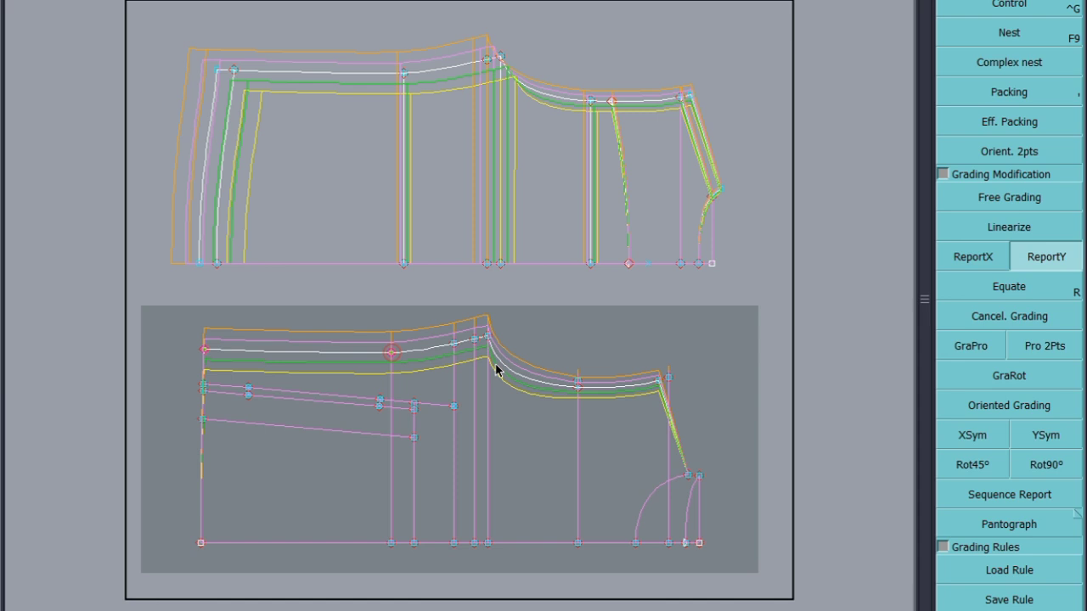
{"action": "left_click", "coordinate": [573, 343]}
Stack the front piece's graded sizes on the side hem point with Packing
{"action": "scroll", "coordinate": [259, 461], "scroll_direction": "up", "scroll_amount": 1}
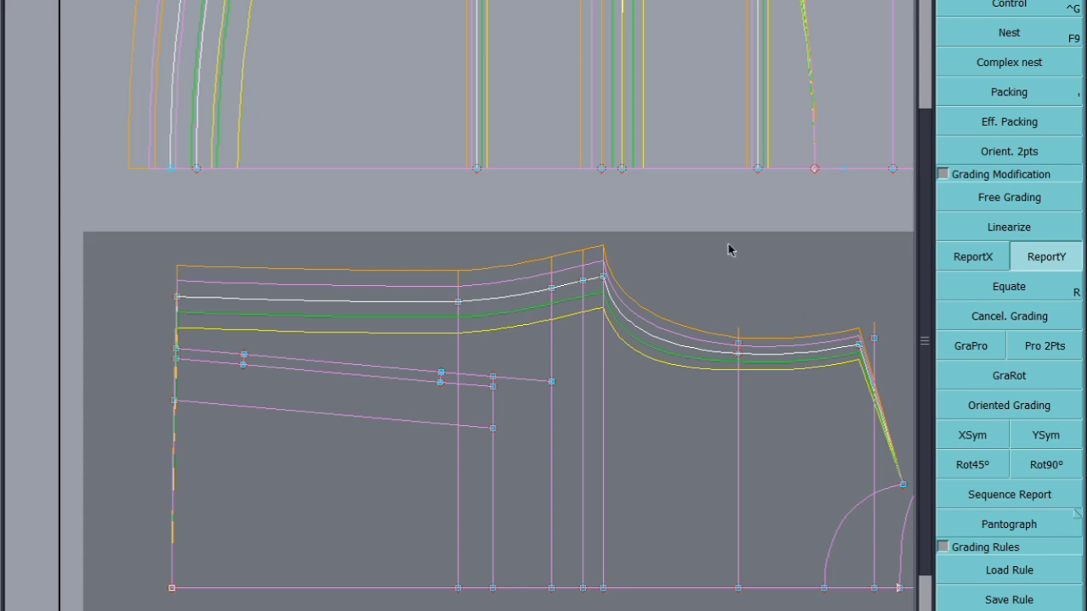
{"action": "left_click", "coordinate": [1038, 7]}
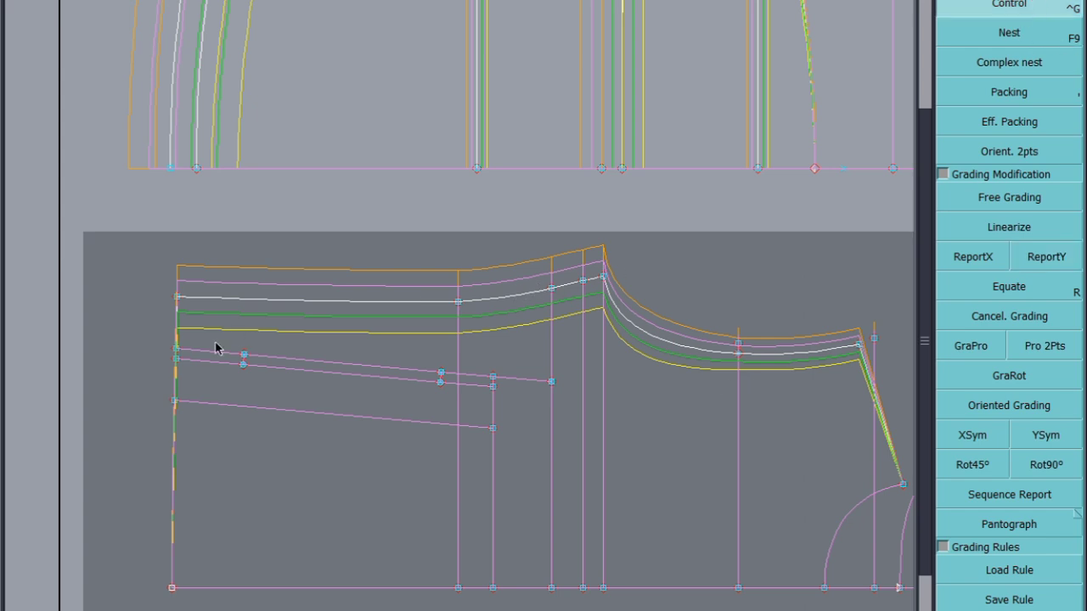
{"action": "left_click", "coordinate": [1009, 92]}
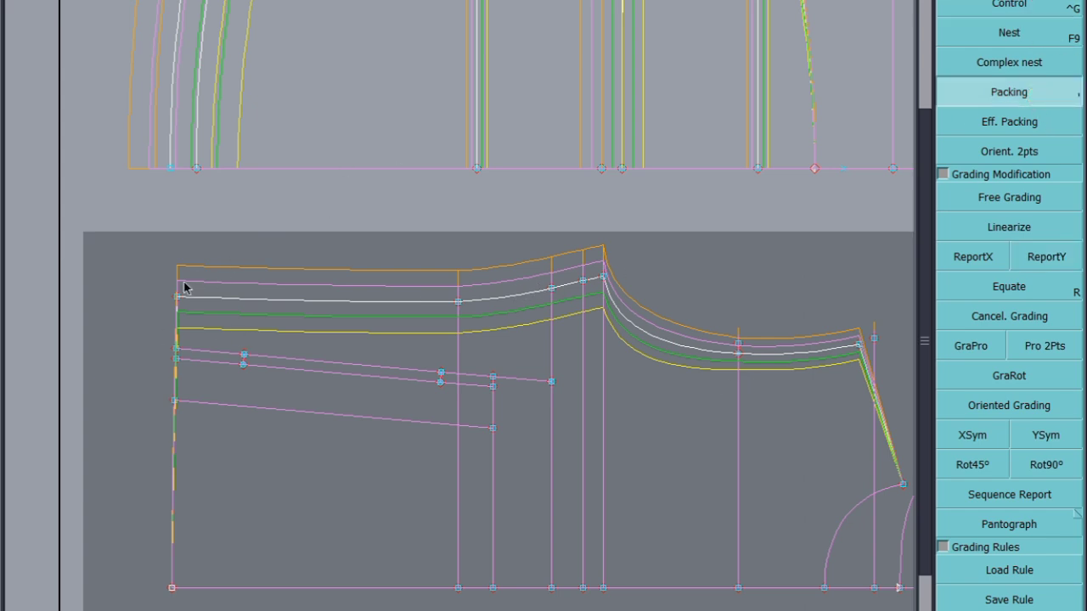
{"action": "left_click", "coordinate": [177, 298]}
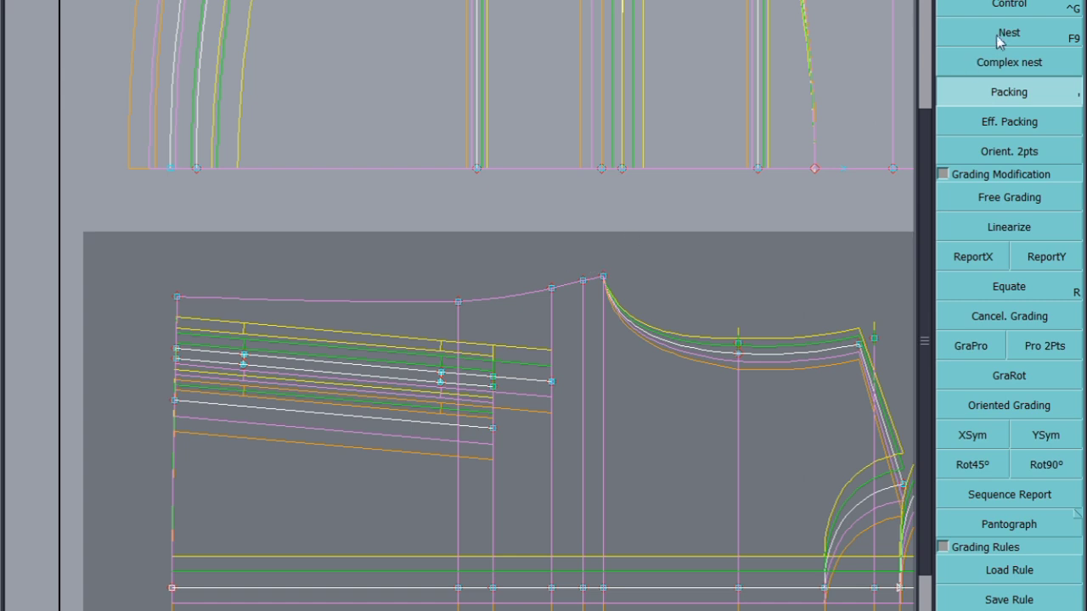
Set the Y grading increment of the front's uppermost pocket-line point on the hem to -0.5 with the grading Control
{"action": "left_click", "coordinate": [1009, 7]}
{"action": "scroll", "coordinate": [185, 416], "scroll_direction": "up", "scroll_amount": 2}
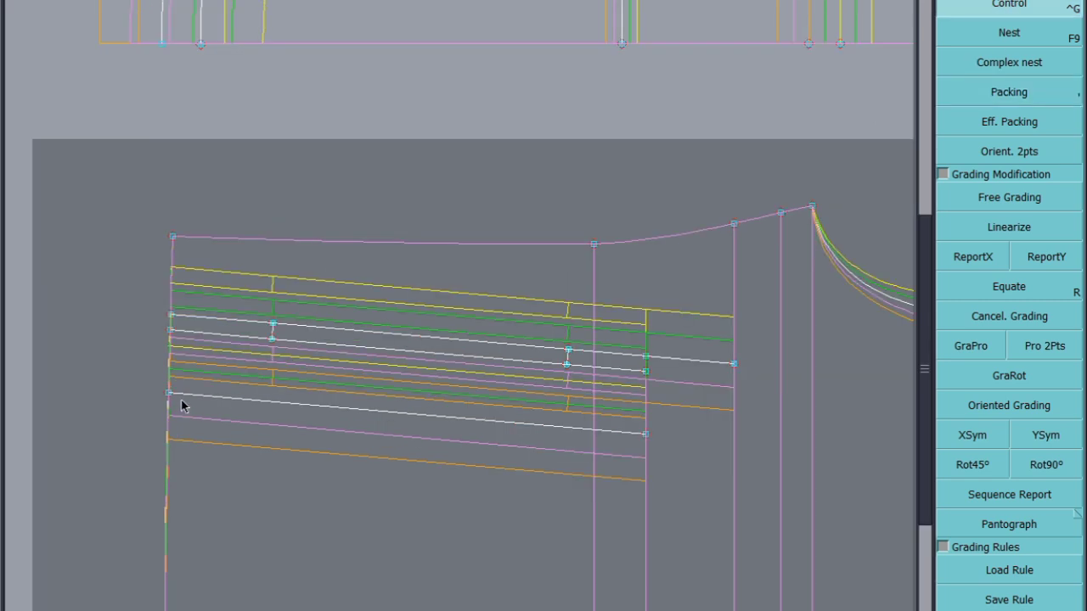
{"action": "left_click", "coordinate": [170, 315]}
{"action": "left_click", "coordinate": [902, 16]}
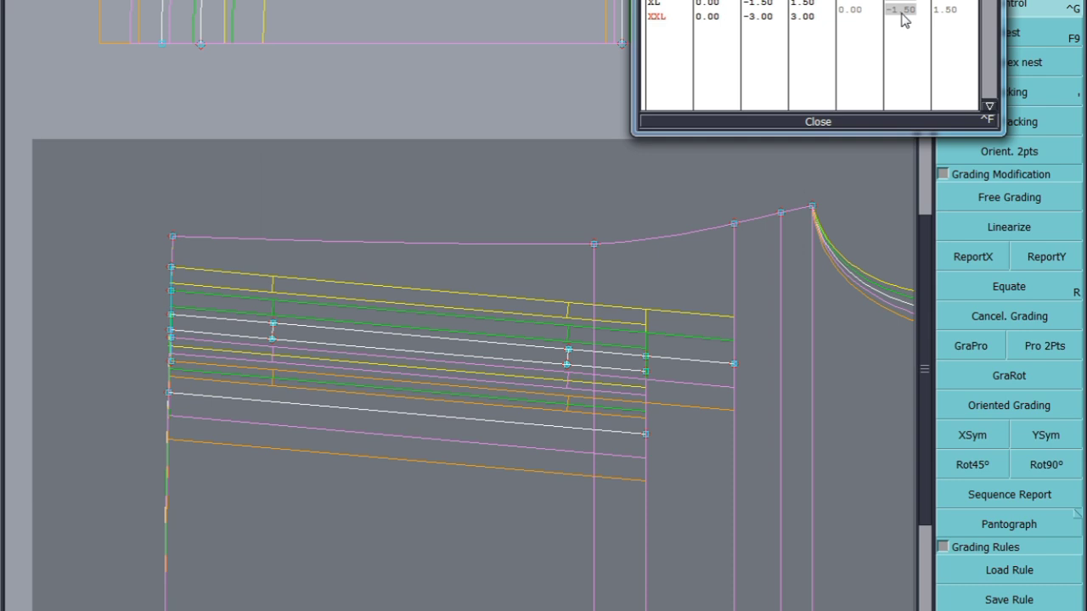
{"action": "type", "text": "-0.5"}
{"action": "key", "text": "Return"}
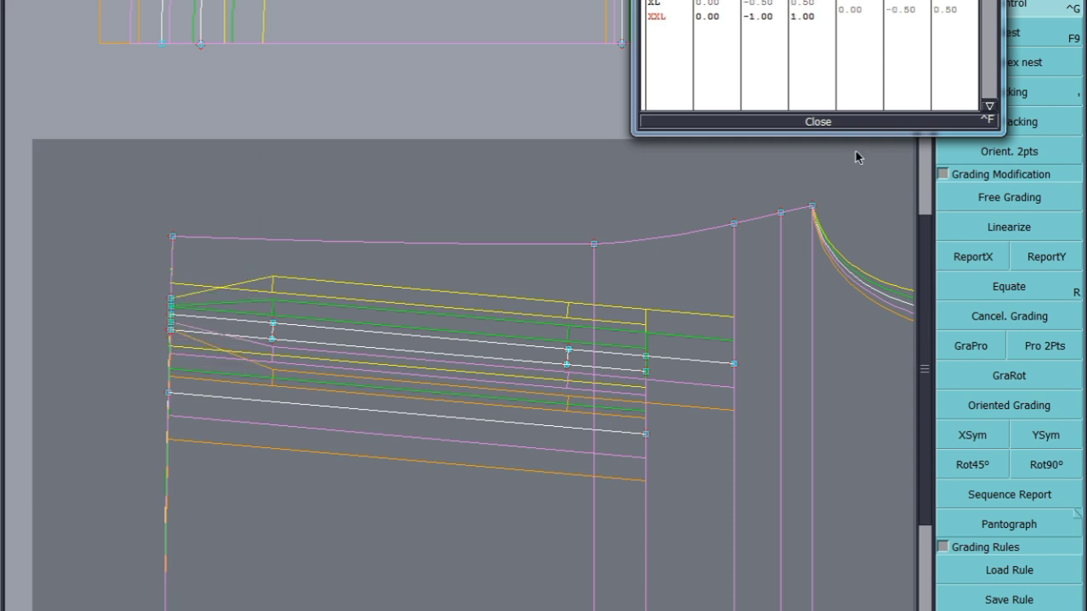
{"action": "left_click", "coordinate": [821, 121]}
Copy the uppermost hem pocket point's Y grading with ReportY to all the front's pocket points
{"action": "left_click", "coordinate": [1046, 257]}
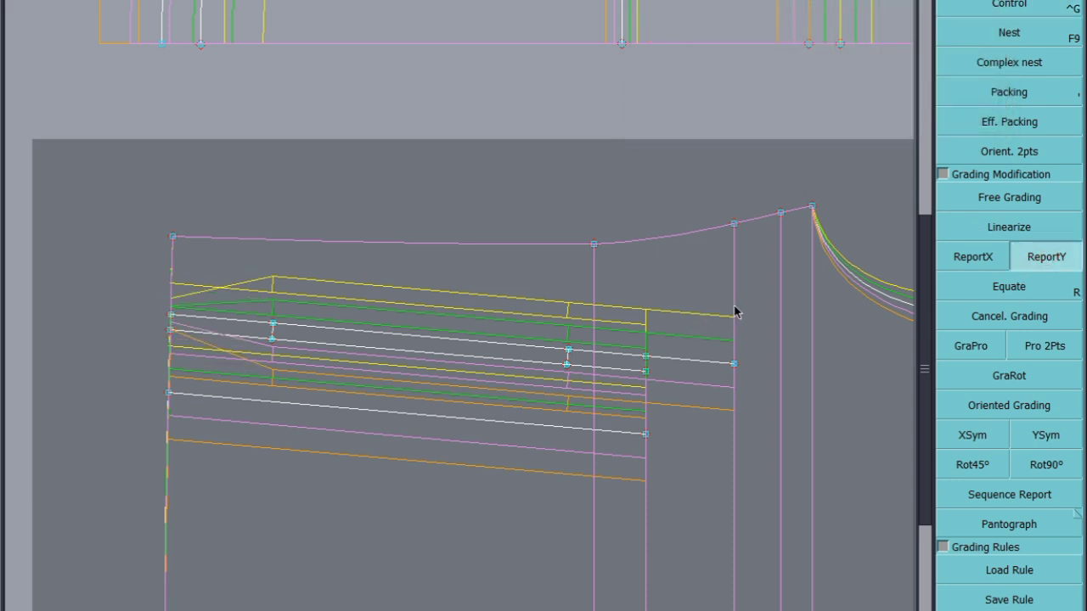
{"action": "left_click_drag", "start_coordinate": [770, 268], "coordinate": [137, 463]}
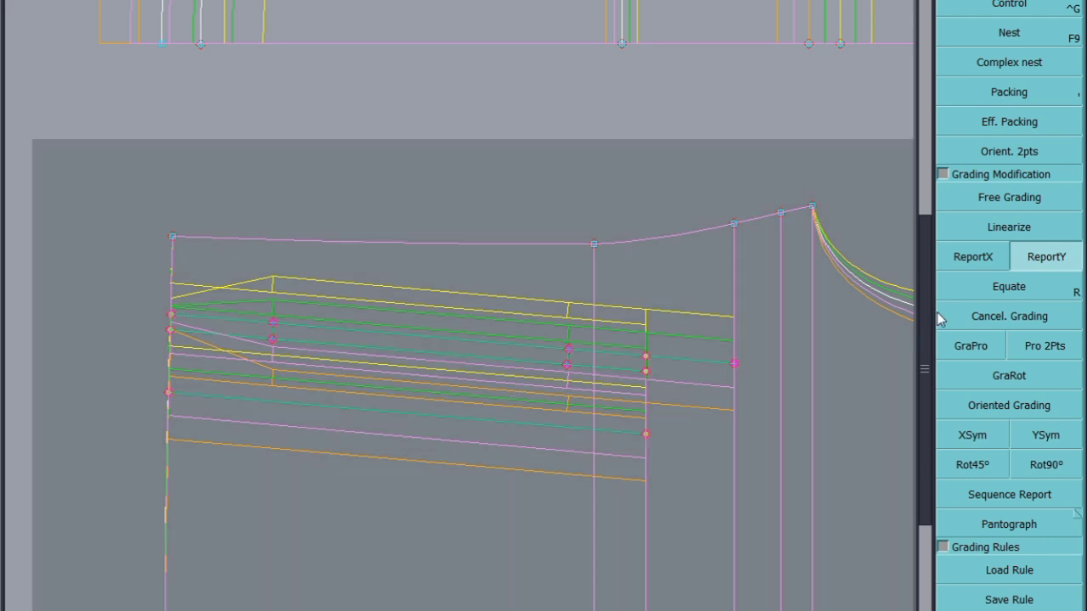
{"action": "left_click", "coordinate": [171, 316]}
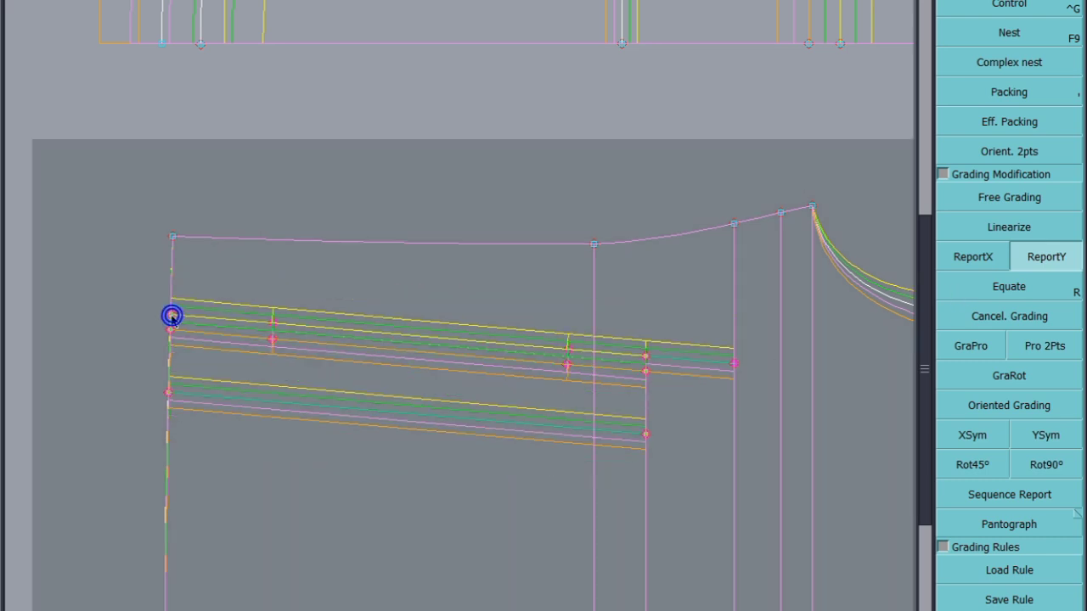
Stack the front piece's graded sizes on the centre front with Packing, and deselect the pocket points
{"action": "left_click", "coordinate": [1012, 95]}
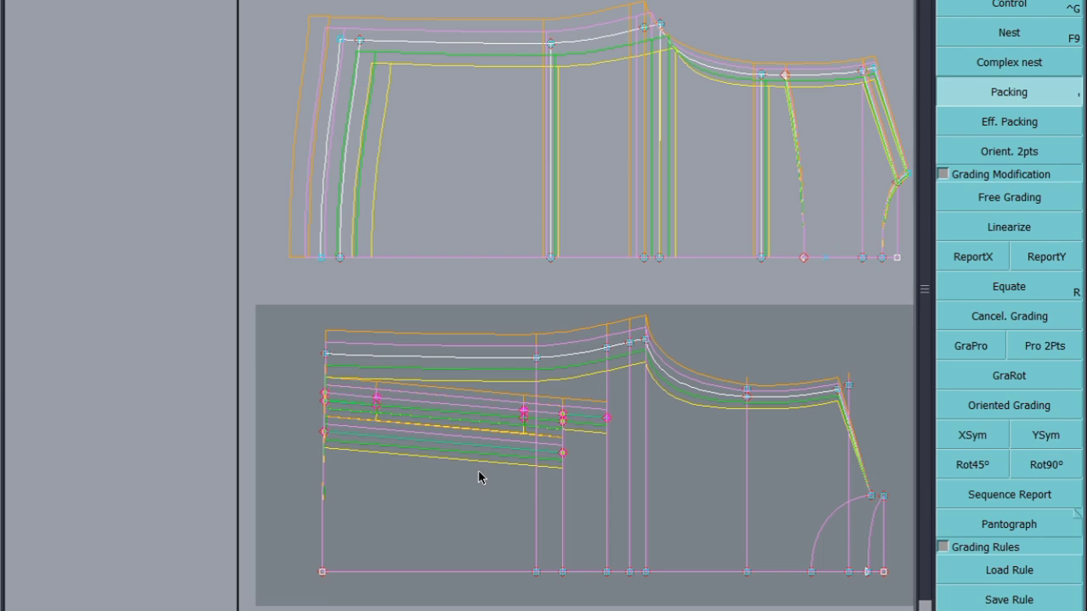
{"action": "left_click", "coordinate": [450, 395]}
{"action": "left_click", "coordinate": [305, 561]}
Copy the back's side hem X grading with ReportX to the front's side hem, centre front hem and hem-end pocket points
{"action": "left_click", "coordinate": [972, 258]}
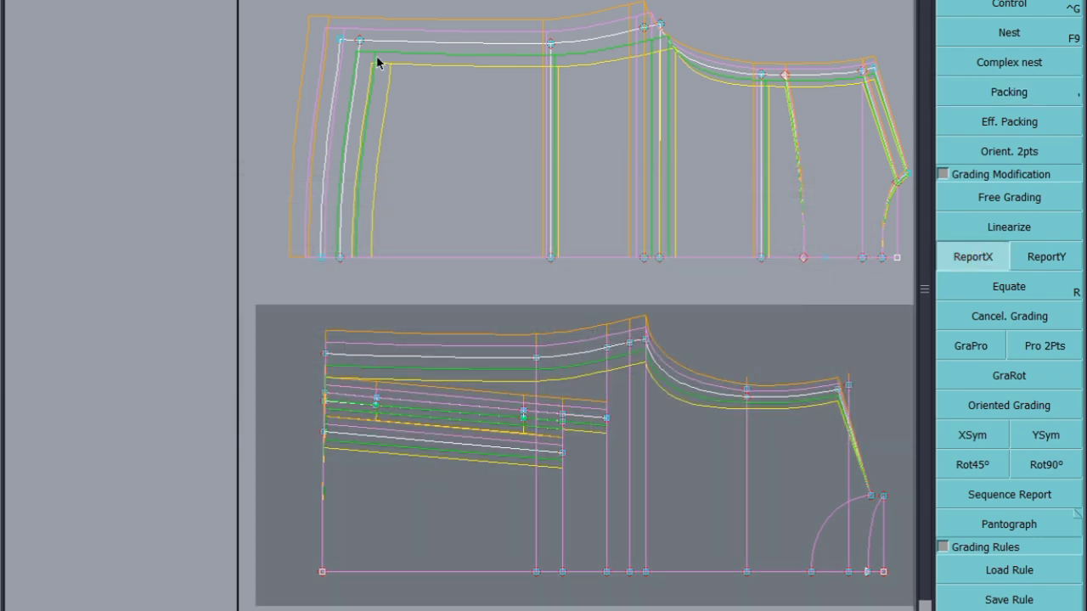
{"action": "left_click", "coordinate": [340, 41]}
{"action": "left_click", "coordinate": [325, 352]}
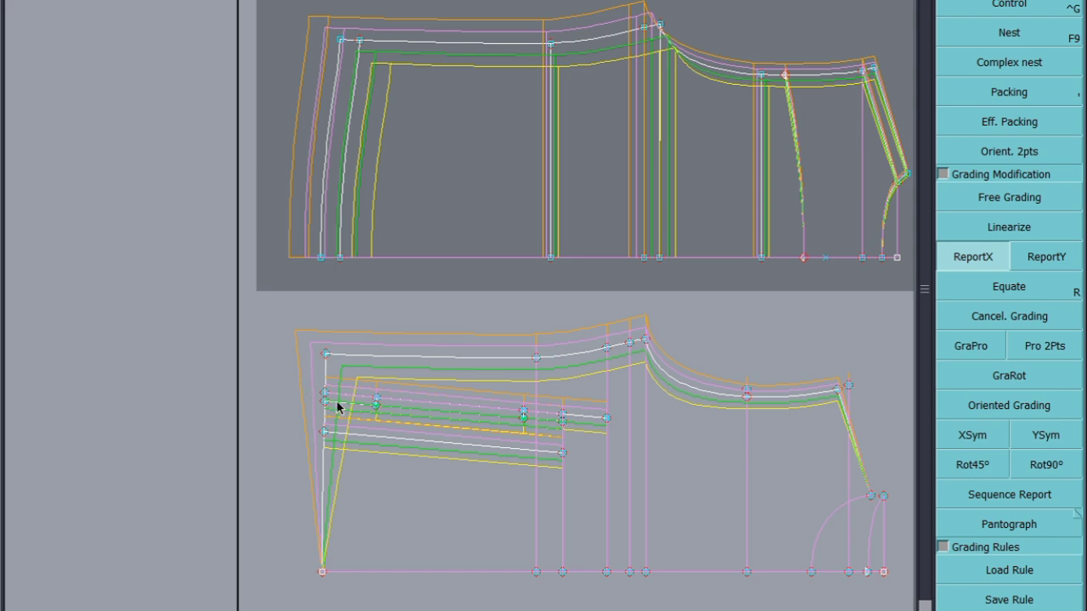
{"action": "left_click", "coordinate": [310, 439]}
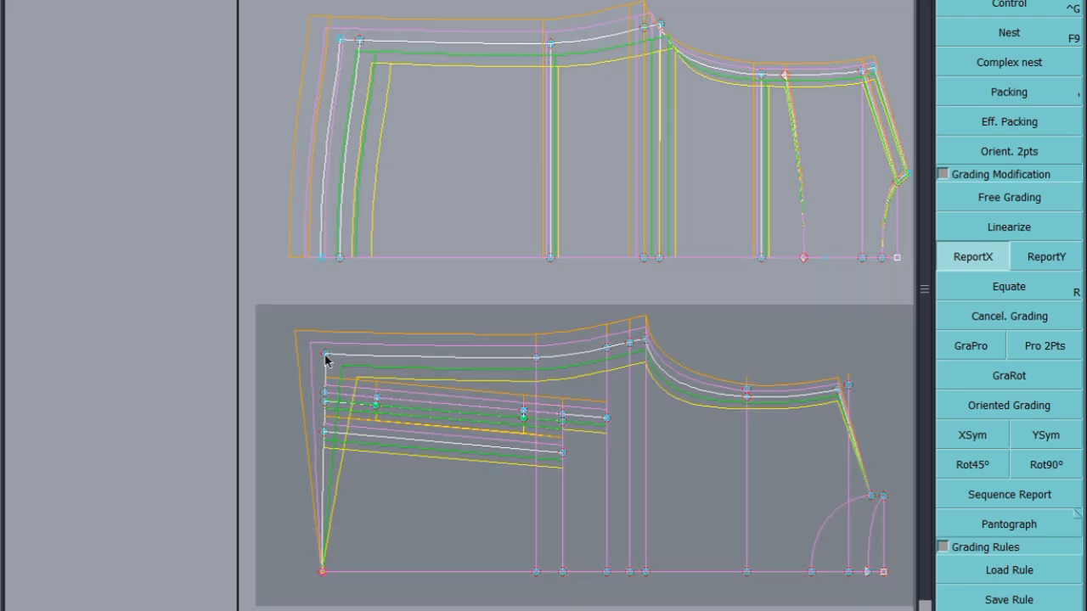
{"action": "left_click", "coordinate": [323, 571]}
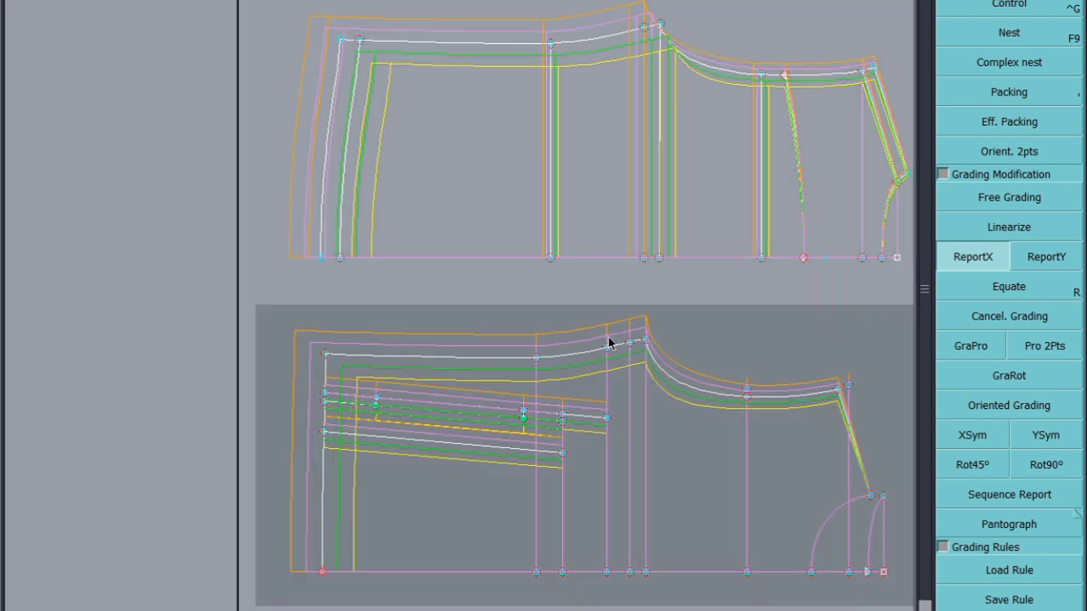
{"action": "left_click_drag", "start_coordinate": [307, 468], "coordinate": [423, 329]}
{"action": "left_click", "coordinate": [325, 354]}
{"action": "left_click", "coordinate": [477, 317]}
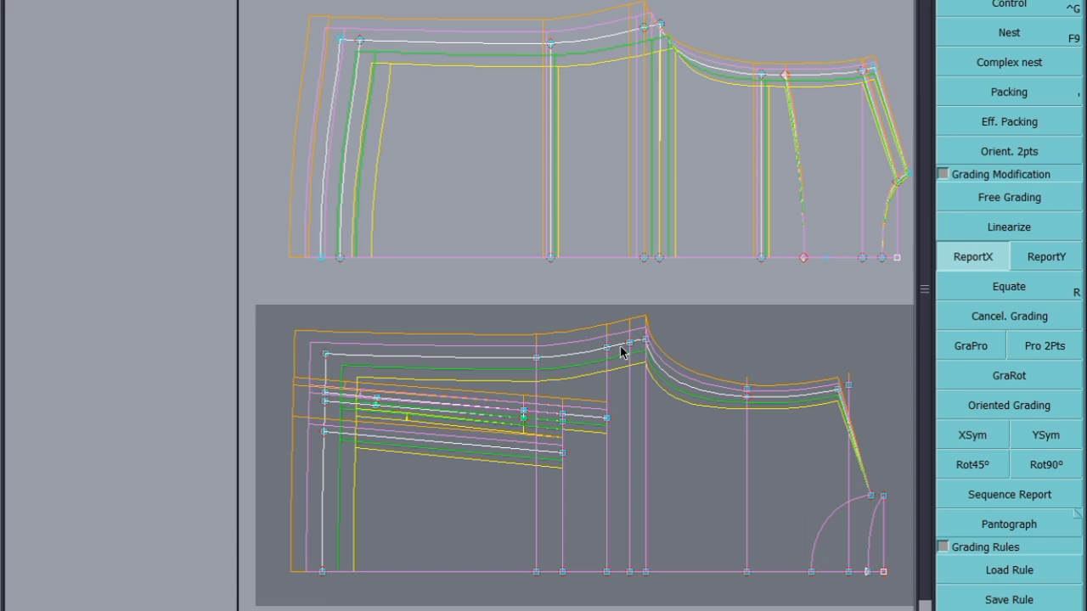
Copy the back's underarm X grading with ReportX to the front's underarm and adjacent side points and their matching centre front points
{"action": "left_click_drag", "start_coordinate": [681, 303], "coordinate": [586, 378]}
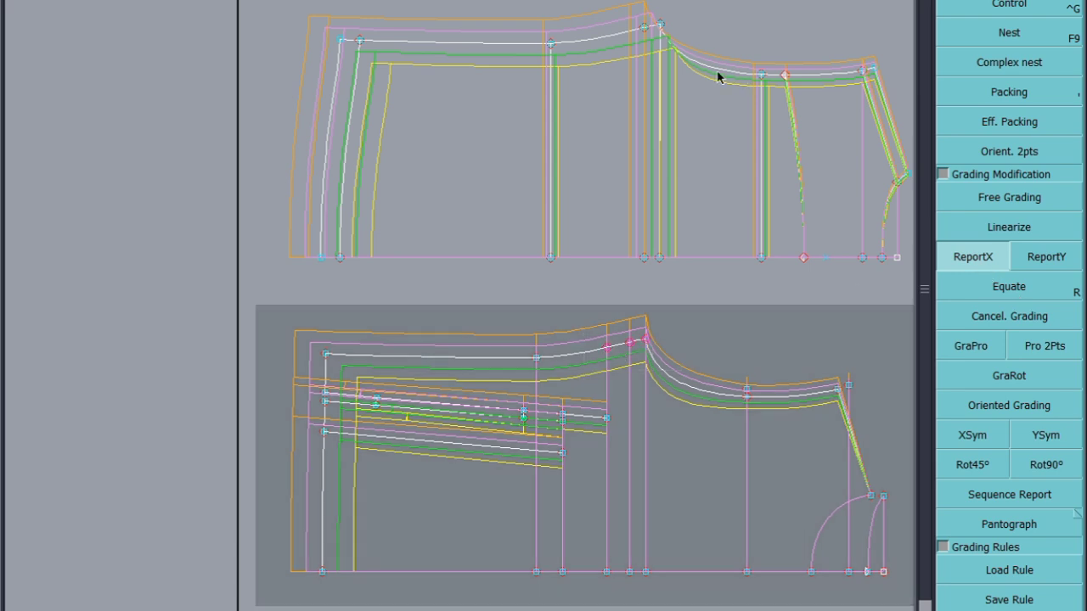
{"action": "left_click", "coordinate": [645, 342]}
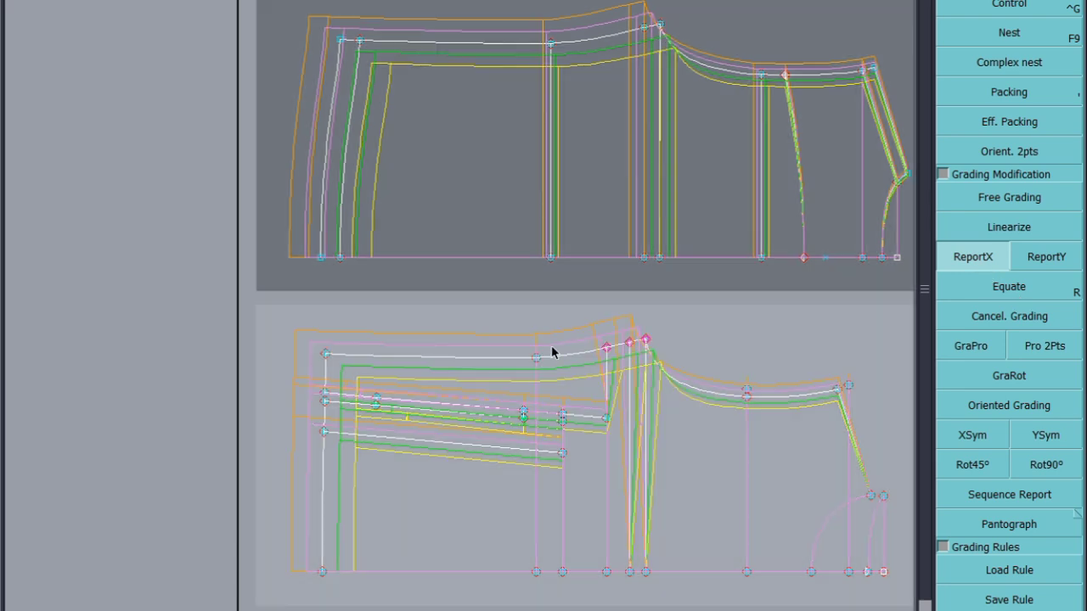
{"action": "scroll", "coordinate": [525, 324], "scroll_direction": "down", "scroll_amount": 1}
{"action": "scroll", "coordinate": [573, 494], "scroll_direction": "up", "scroll_amount": 2}
{"action": "left_click", "coordinate": [599, 136]}
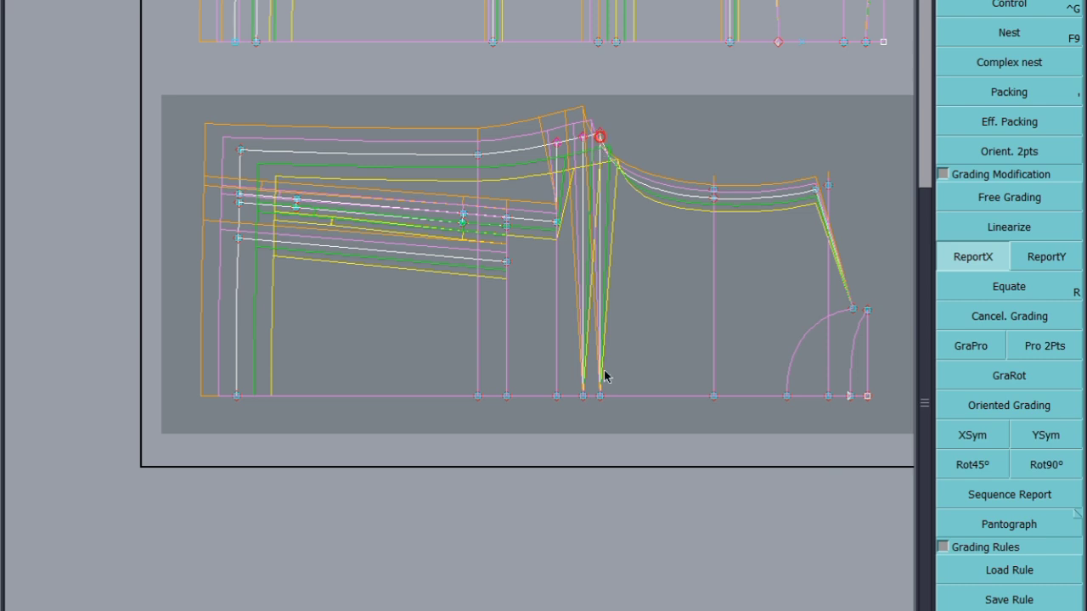
{"action": "left_click", "coordinate": [584, 395]}
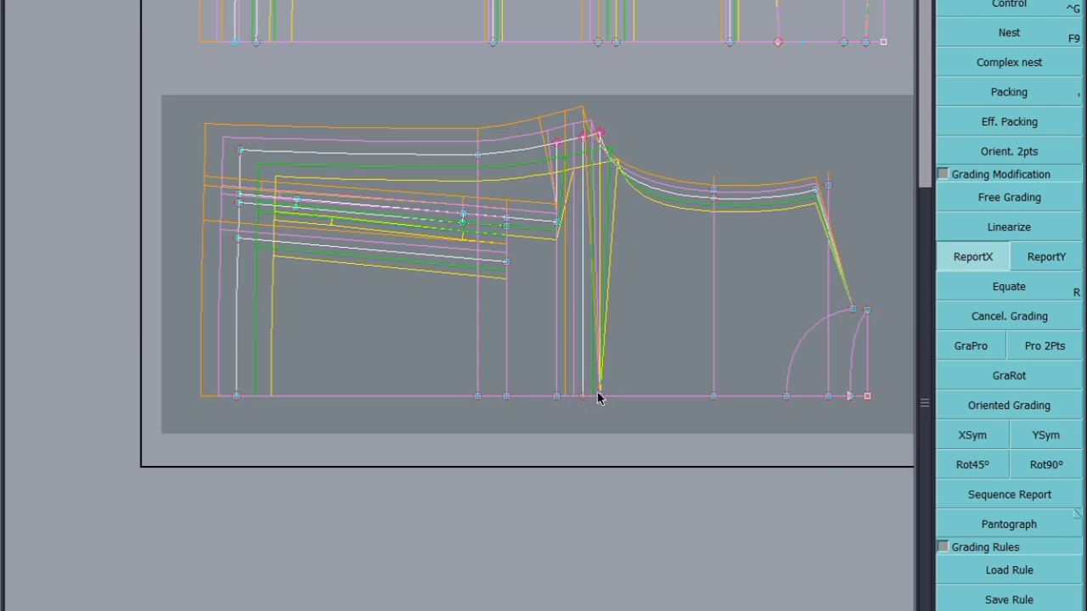
{"action": "left_click", "coordinate": [599, 395]}
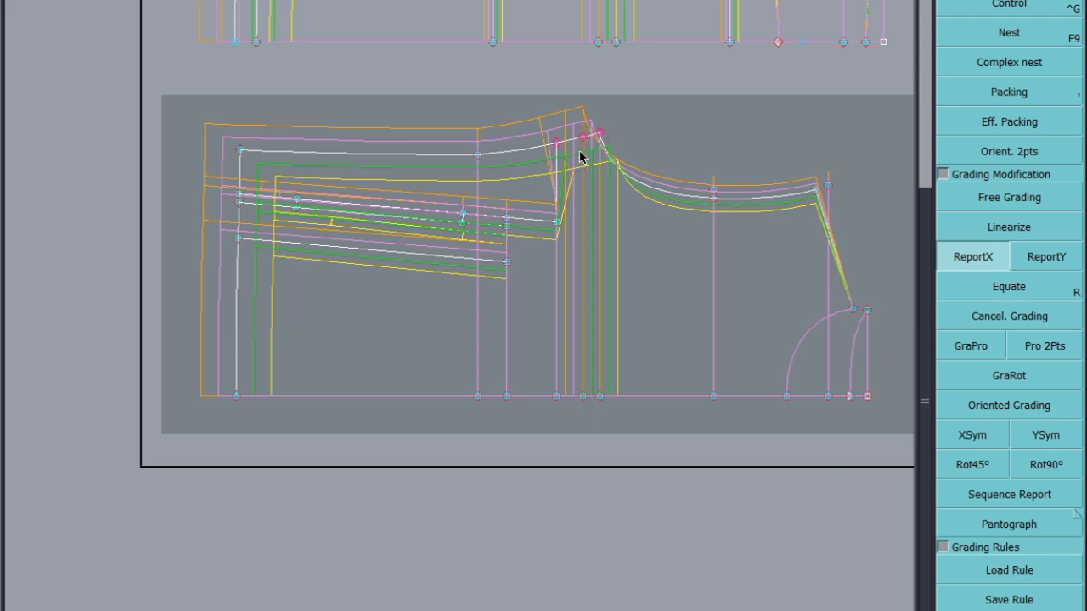
Copy the same X grading to the pocket's inner end points and the matching centre front points with ReportX
{"action": "left_click_drag", "start_coordinate": [572, 119], "coordinate": [495, 422]}
{"action": "left_click", "coordinate": [557, 397]}
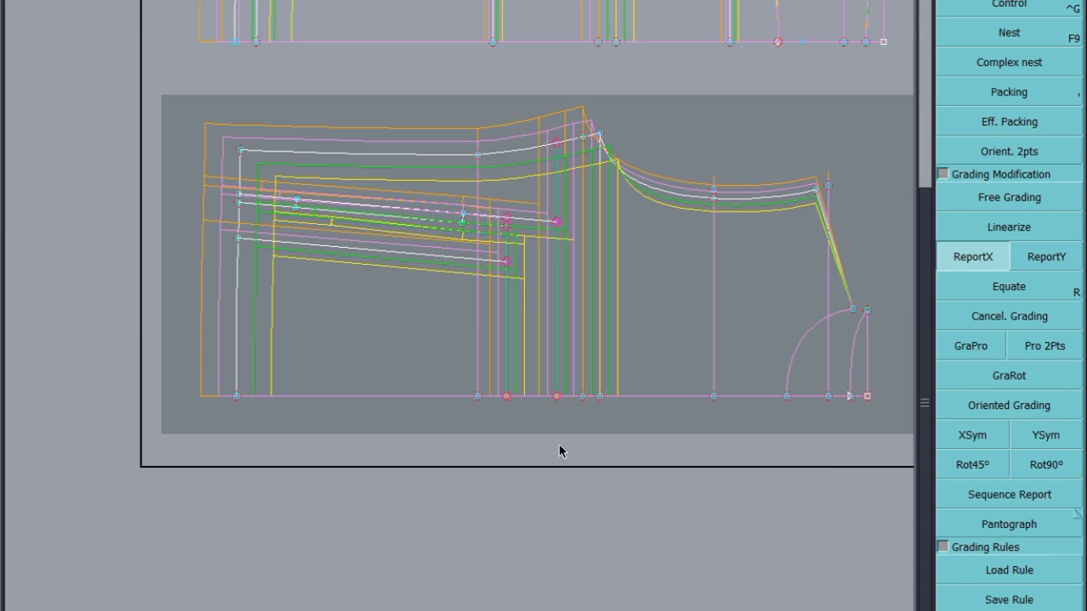
{"action": "scroll", "coordinate": [447, 276], "scroll_direction": "up", "scroll_amount": 2}
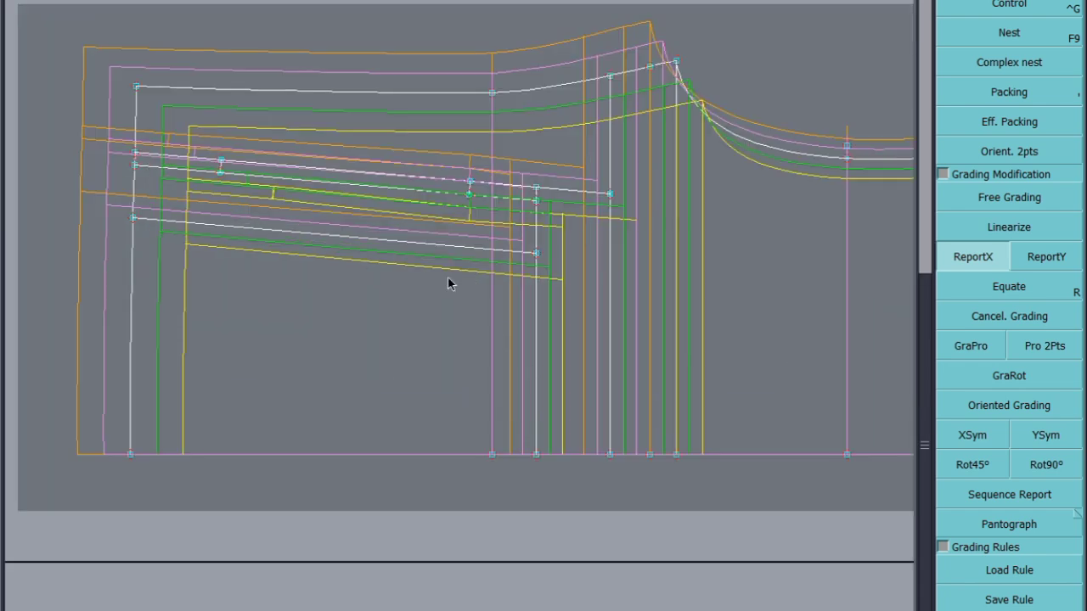
Copy the back's waist X grading with ReportX to the front's side waist point and its matching centre front point
{"action": "scroll", "coordinate": [552, 391], "scroll_direction": "down", "scroll_amount": 2}
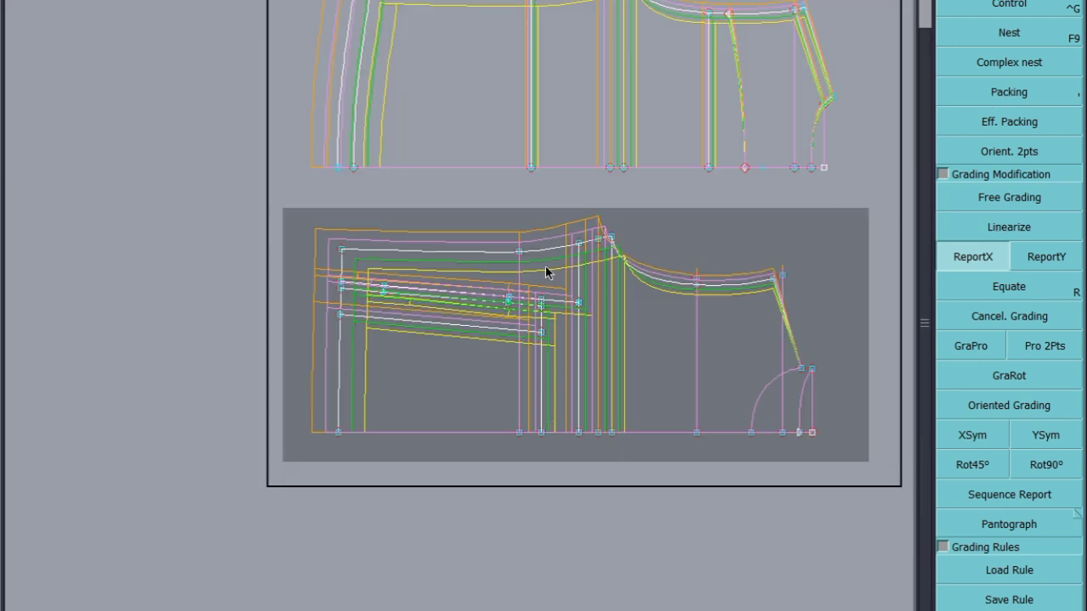
{"action": "scroll", "coordinate": [530, 255], "scroll_direction": "up", "scroll_amount": 2}
{"action": "left_click", "coordinate": [512, 249]}
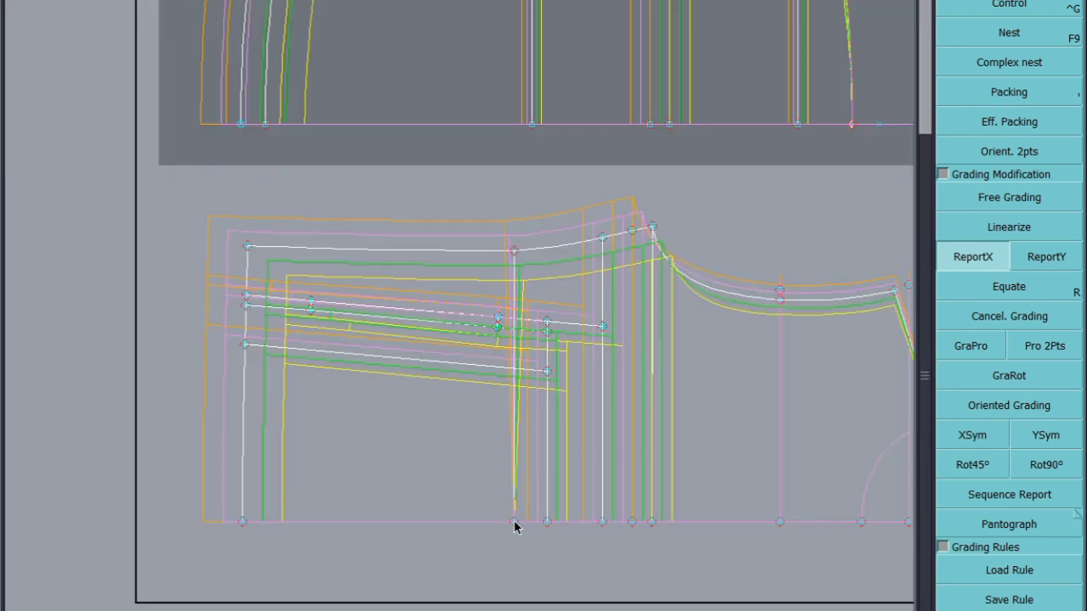
{"action": "left_click", "coordinate": [513, 521]}
{"action": "scroll", "coordinate": [522, 536], "scroll_direction": "up", "scroll_amount": 2}
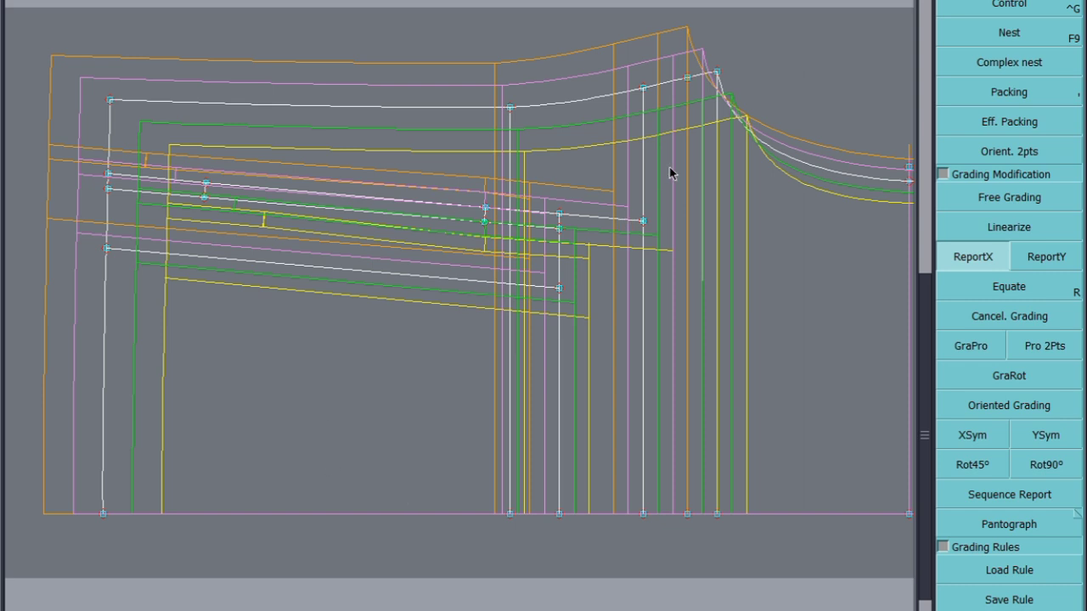
Copy the pocket end point's X grading with ReportX to the pocket opening's points farther from the hem
{"action": "left_click_drag", "start_coordinate": [417, 349], "coordinate": [418, 351]}
{"action": "left_click", "coordinate": [973, 260]}
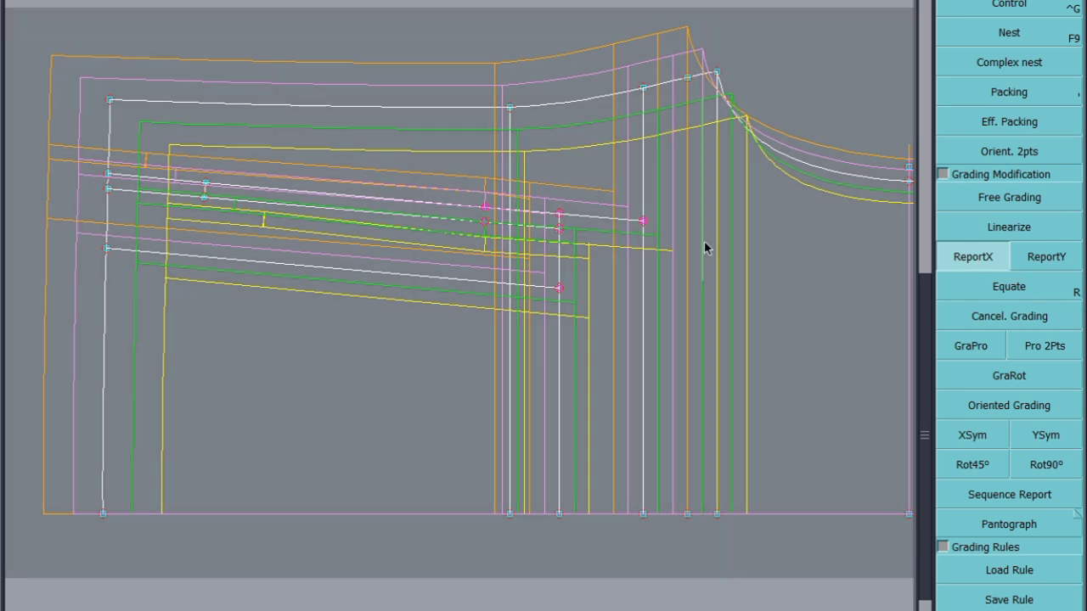
{"action": "left_click", "coordinate": [558, 217]}
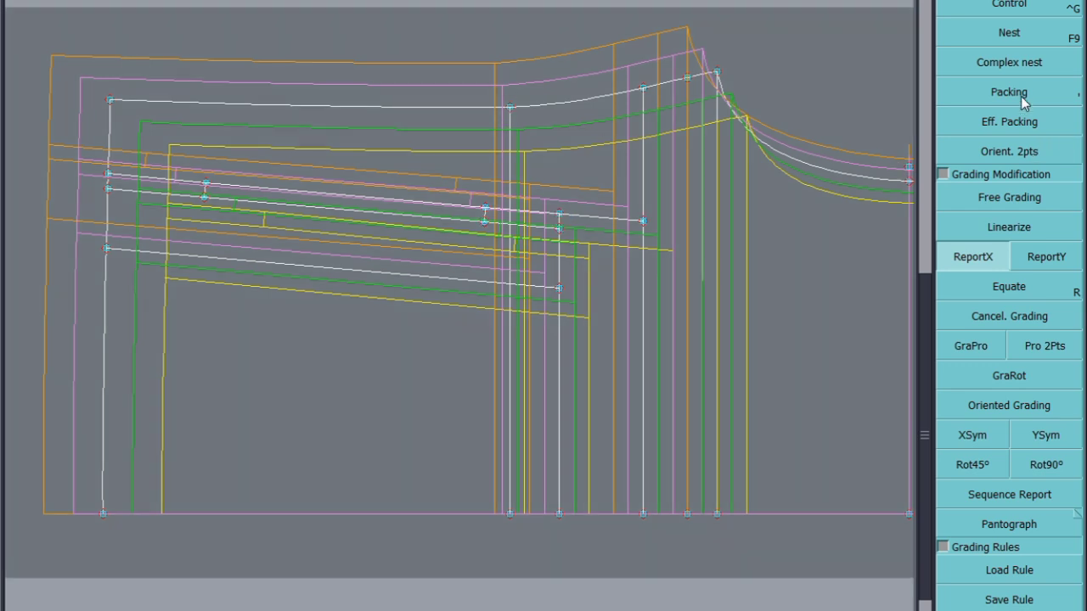
Stack the front's graded sizes on the pocket line's hem point with Packing and examine the pocket grading
{"action": "left_click", "coordinate": [976, 93]}
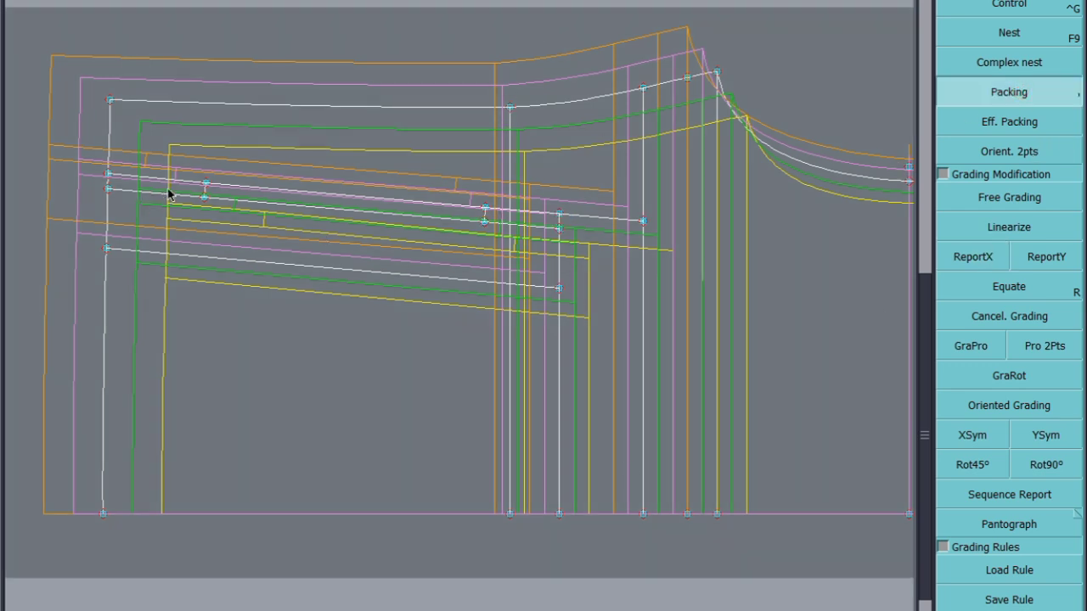
{"action": "left_click", "coordinate": [104, 180]}
{"action": "scroll", "coordinate": [77, 181], "scroll_direction": "up", "scroll_amount": 2}
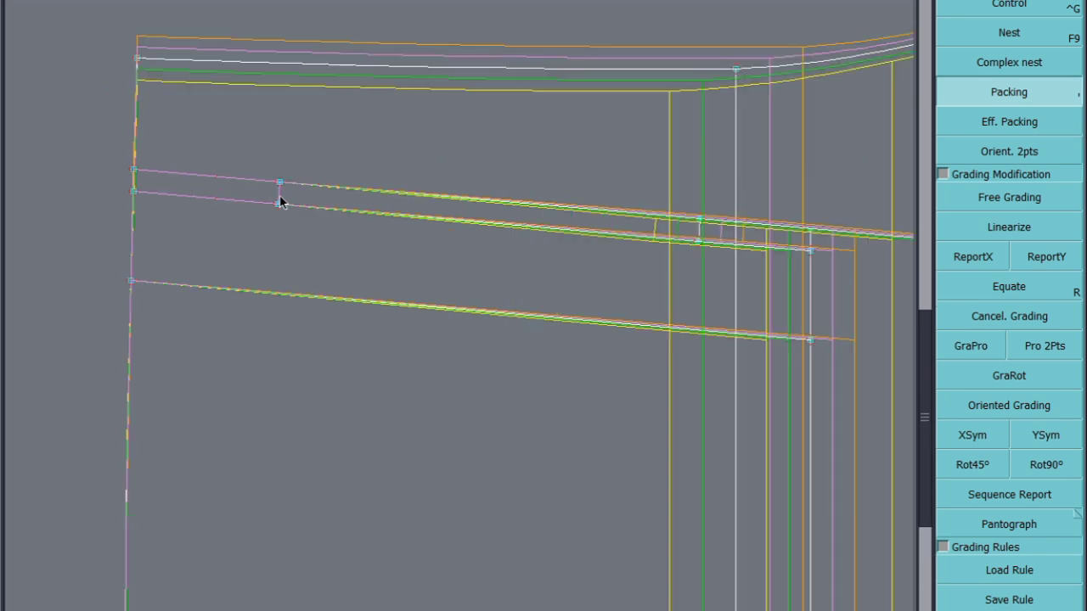
{"action": "scroll", "coordinate": [272, 204], "scroll_direction": "down", "scroll_amount": 2}
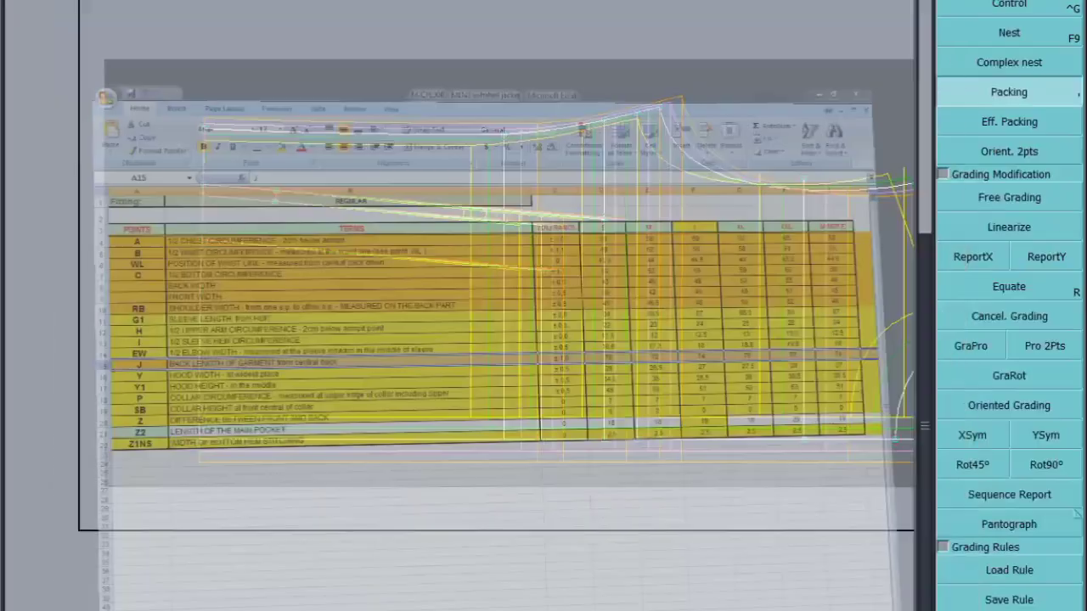
{"action": "scroll", "coordinate": [274, 186], "scroll_direction": "up", "scroll_amount": 2}
{"action": "scroll", "coordinate": [234, 218], "scroll_direction": "down", "scroll_amount": 2}
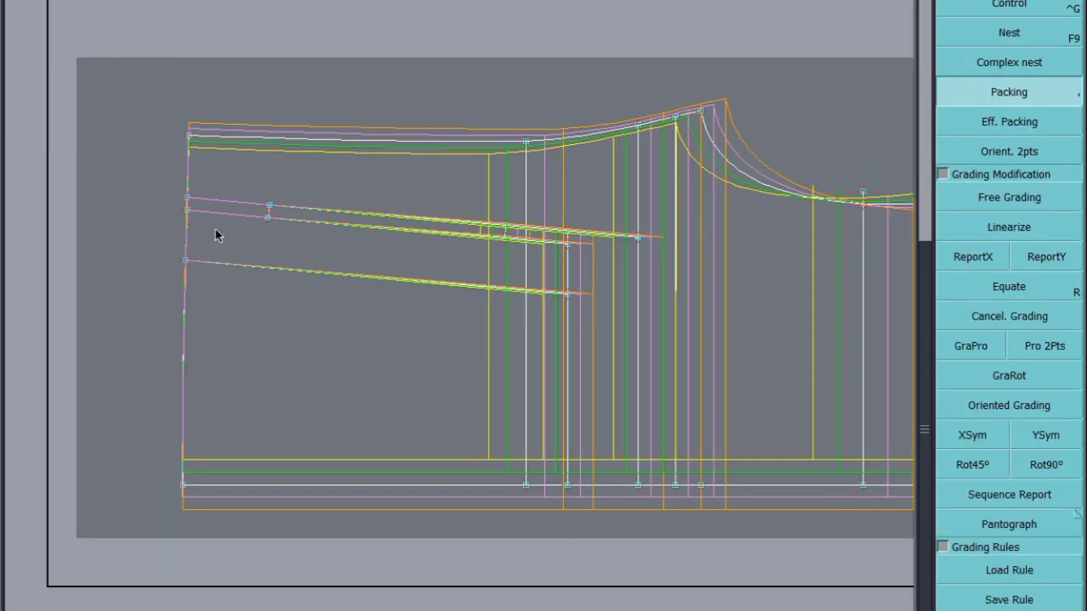
Delete the short line closing the pocket opening at the end nearer the hem
{"action": "scroll", "coordinate": [276, 231], "scroll_direction": "up", "scroll_amount": 2}
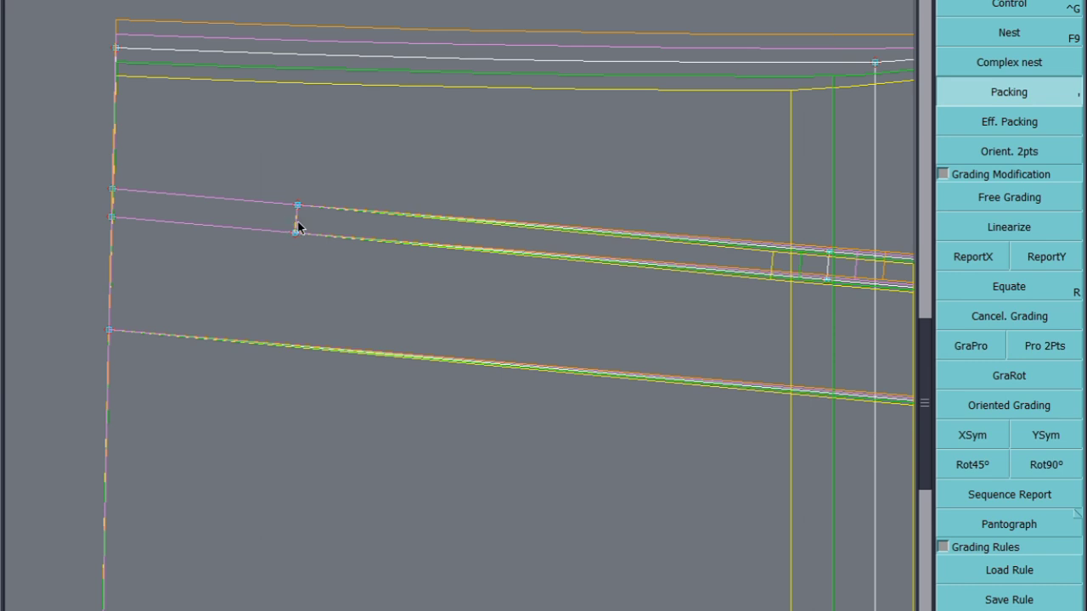
{"action": "left_click", "coordinate": [296, 222]}
{"action": "left_click", "coordinate": [296, 216]}
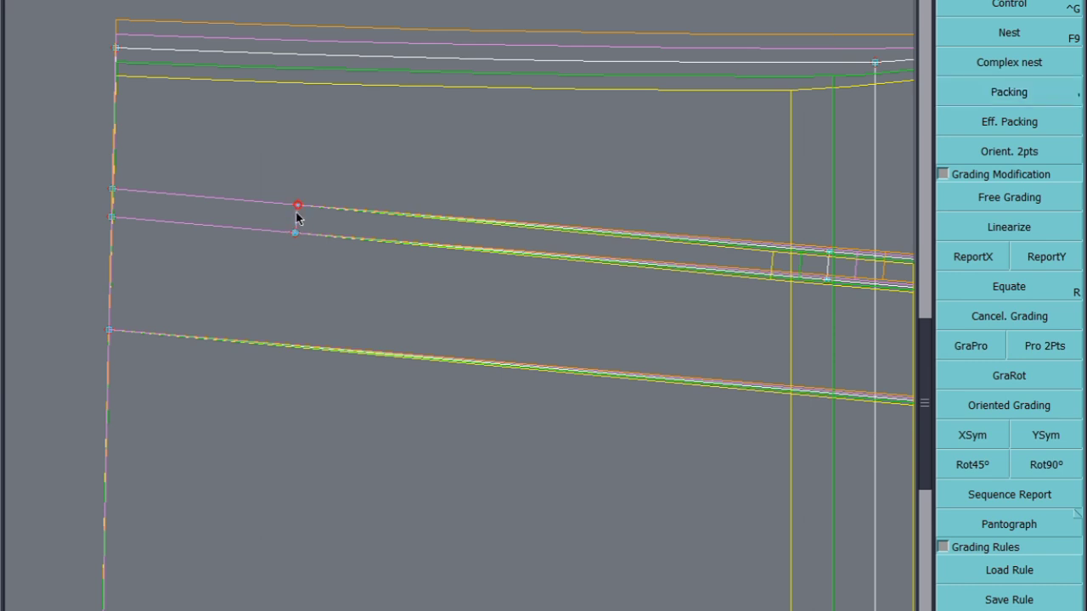
Show only the base size, try moving the pocket opening's upper point near the hem, and undo the move
{"action": "key", "text": "F10"}
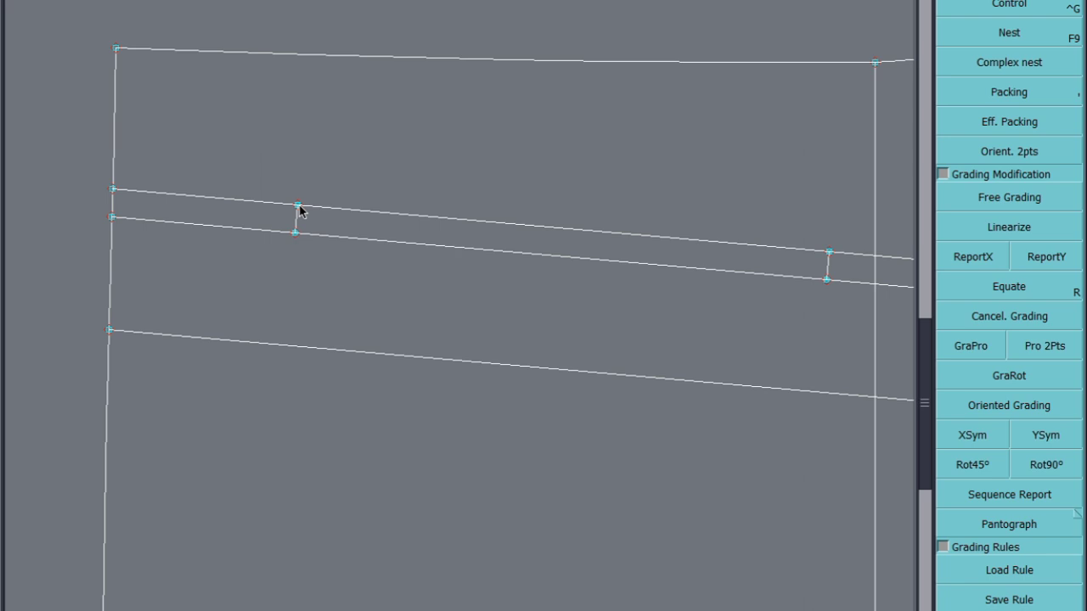
{"action": "left_click", "coordinate": [299, 206]}
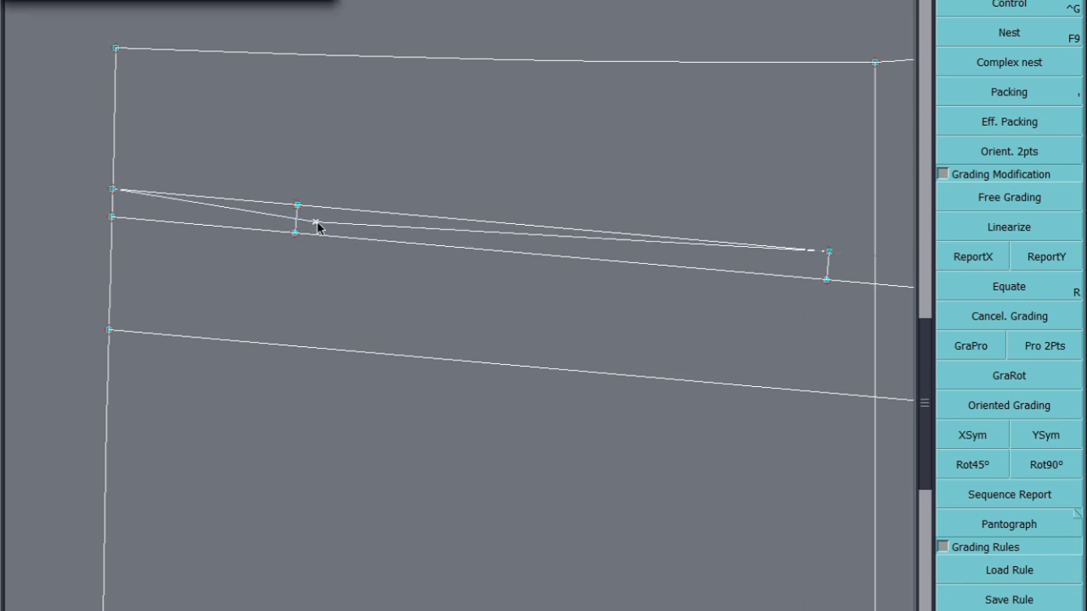
{"action": "left_click", "coordinate": [317, 223]}
{"action": "key", "text": "ctrl+z"}
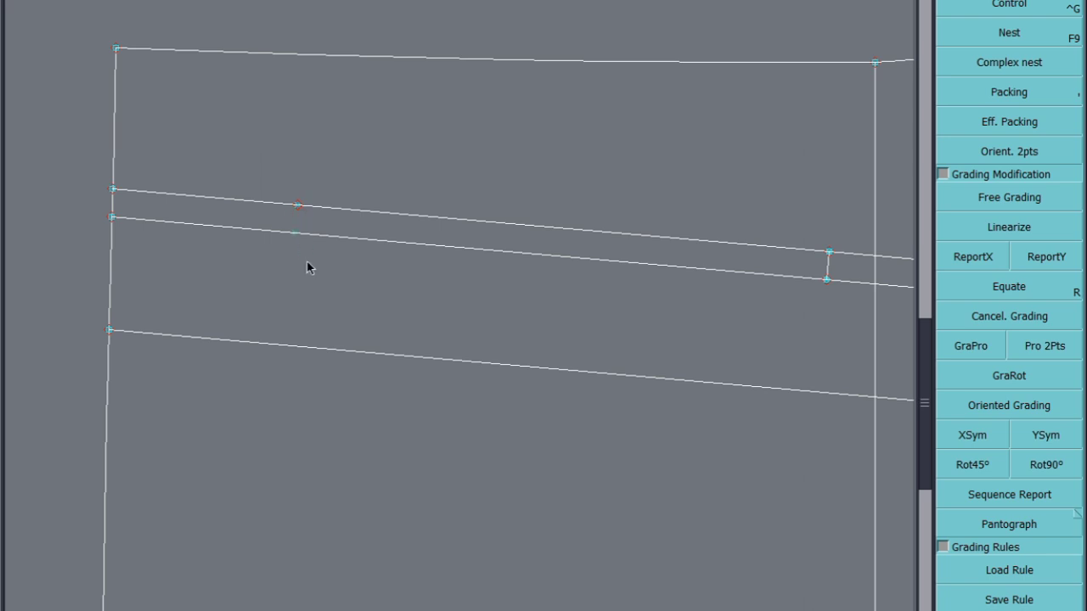
Delete the short line at the pocket opening's other end, check the graded sizes and return to the base size
{"action": "left_click", "coordinate": [828, 268]}
{"action": "left_click", "coordinate": [829, 267]}
{"action": "key", "text": "F10"}
{"action": "key", "text": "F11"}
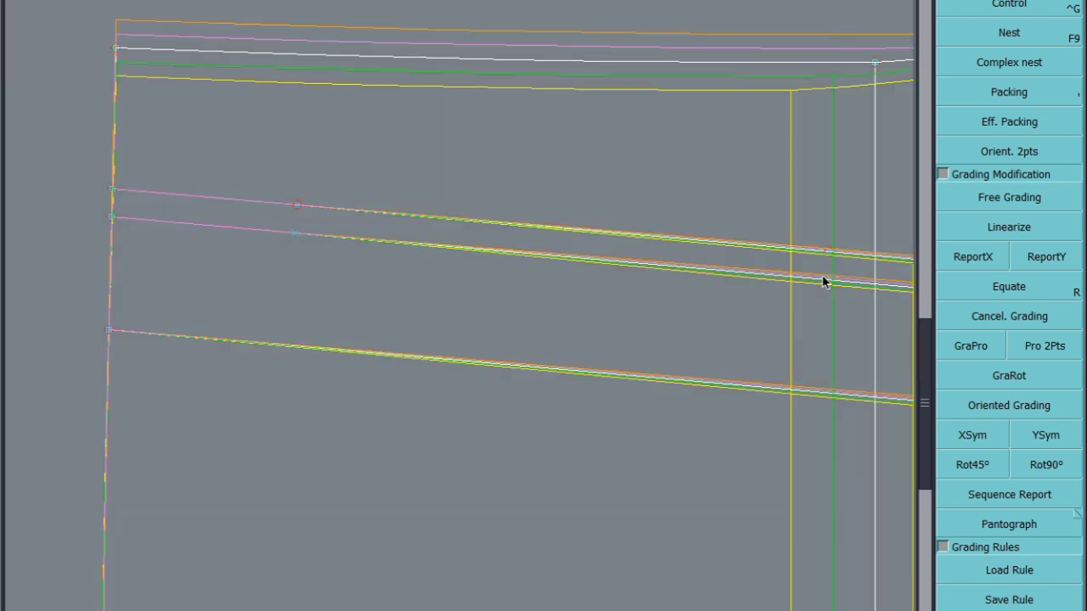
{"action": "key", "text": "F12"}
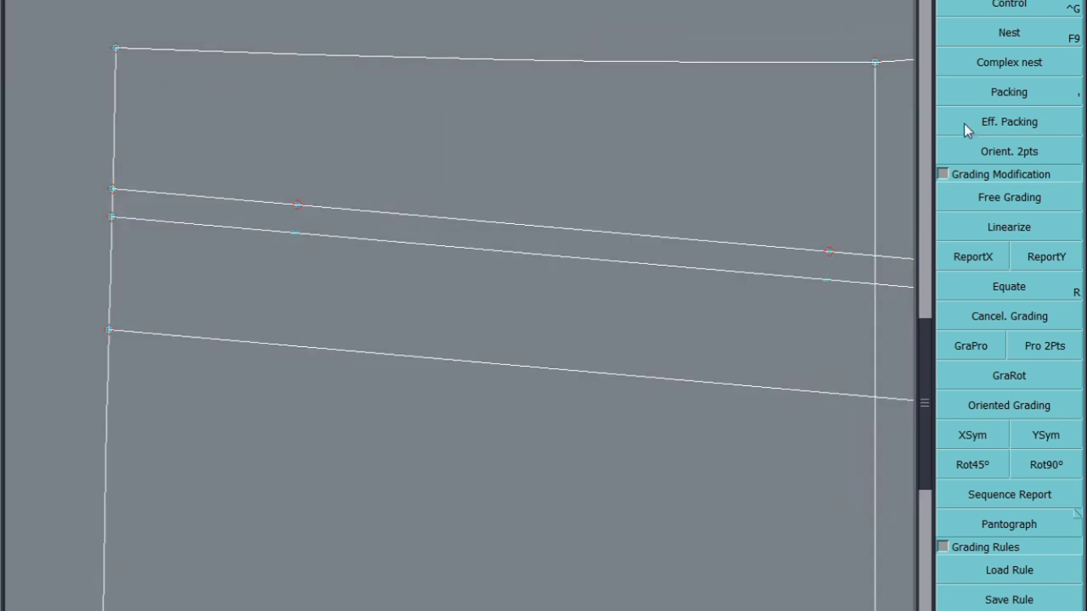
{"action": "left_click", "coordinate": [830, 252]}
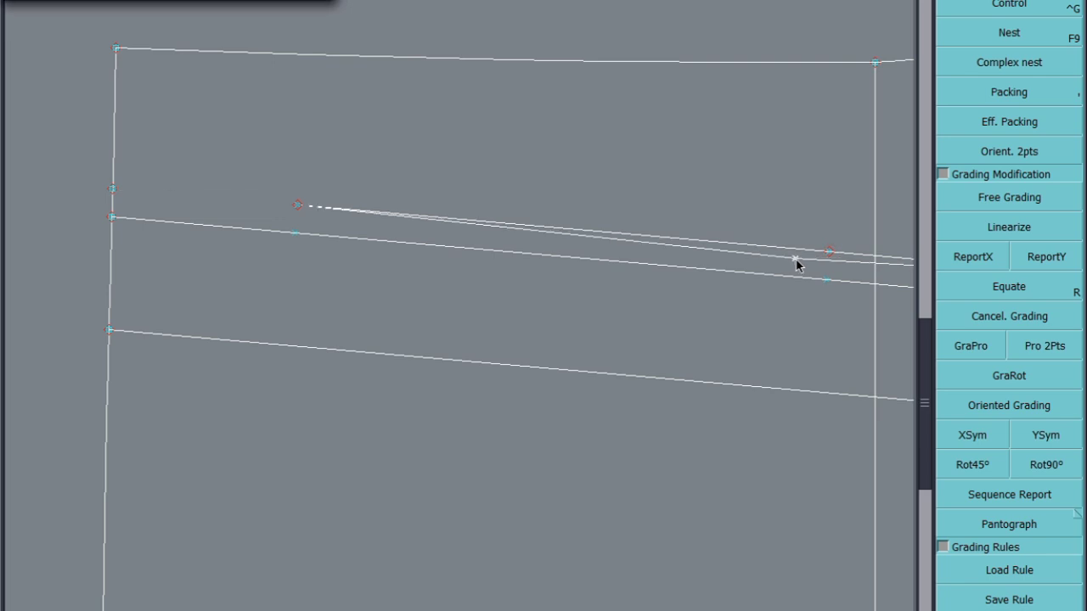
{"action": "key", "text": "Escape"}
{"action": "left_click", "coordinate": [806, 208]}
{"action": "left_click", "coordinate": [808, 209]}
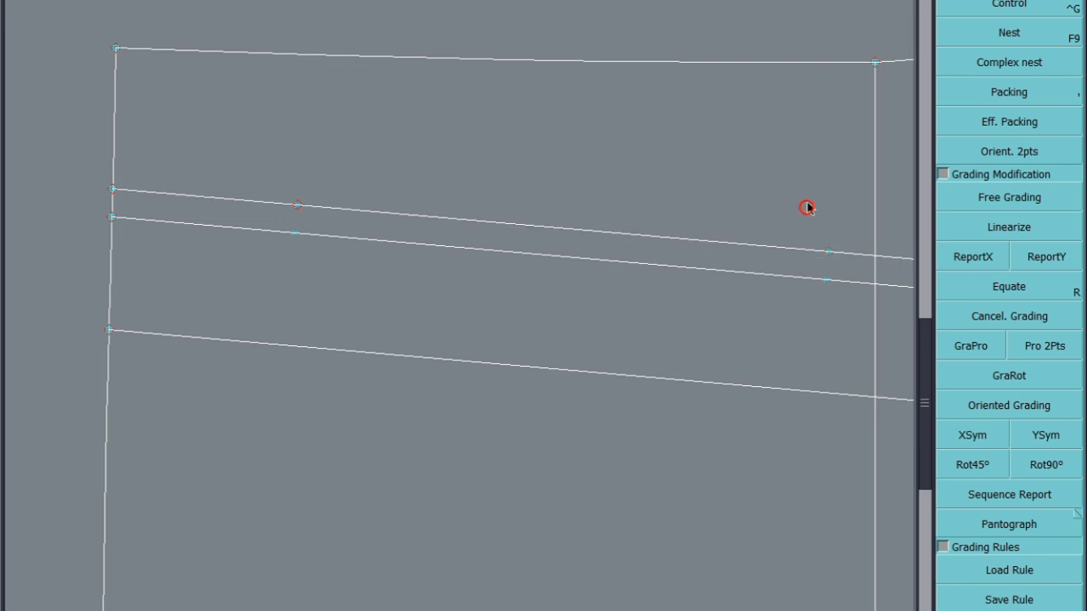
Display the graded sizes and redraw the two short lines closing the pocket opening at both ends
{"action": "key", "text": "F9"}
{"action": "left_click", "coordinate": [1016, 5]}
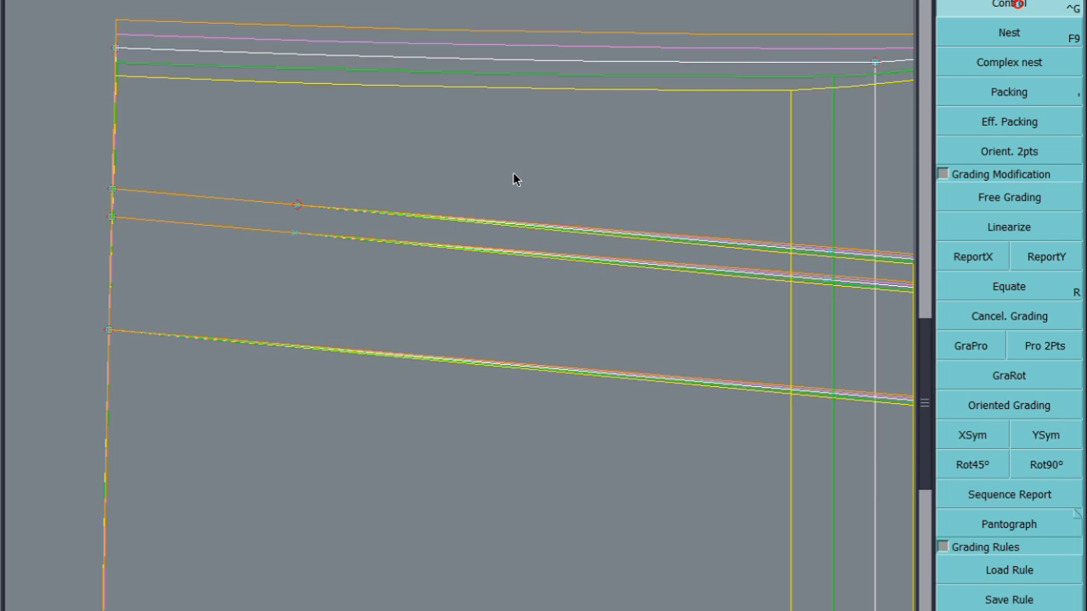
{"action": "left_click", "coordinate": [297, 204]}
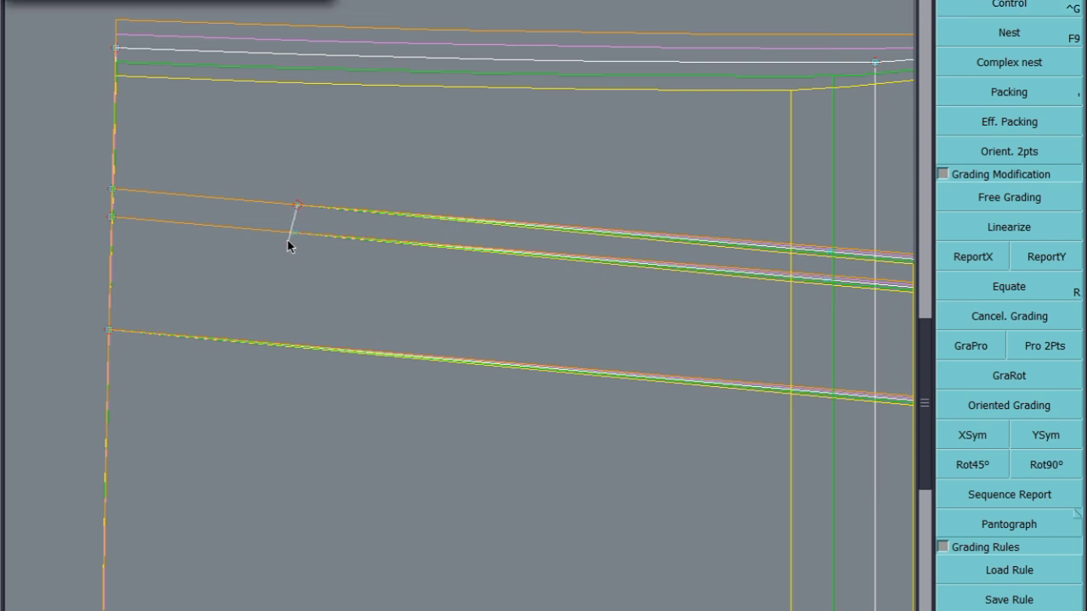
{"action": "left_click", "coordinate": [294, 233]}
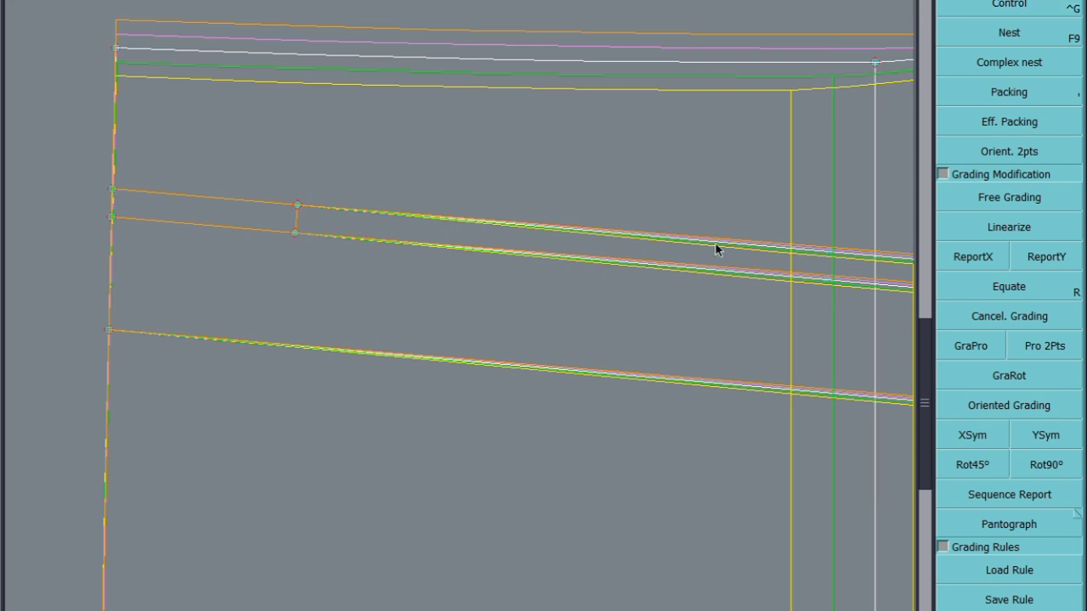
{"action": "left_click", "coordinate": [830, 251]}
{"action": "left_click", "coordinate": [826, 280]}
{"action": "scroll", "coordinate": [446, 255], "scroll_direction": "down", "scroll_amount": 3}
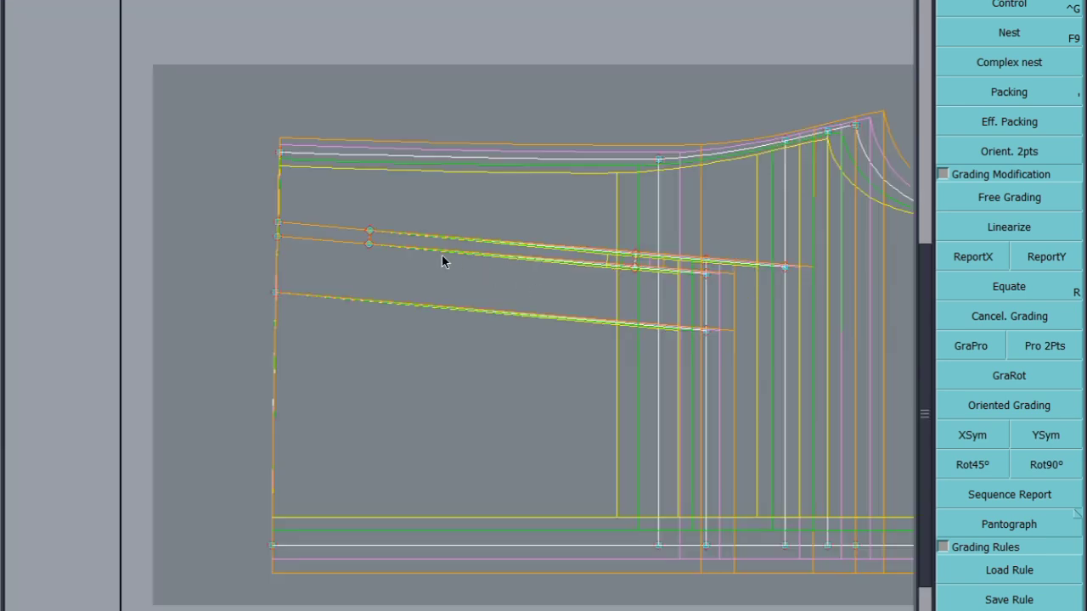
Set the X grading step of the pocket opening's upper point near the hem to 0.5 at XXL
{"action": "left_click", "coordinate": [1008, 5]}
{"action": "left_click", "coordinate": [370, 231]}
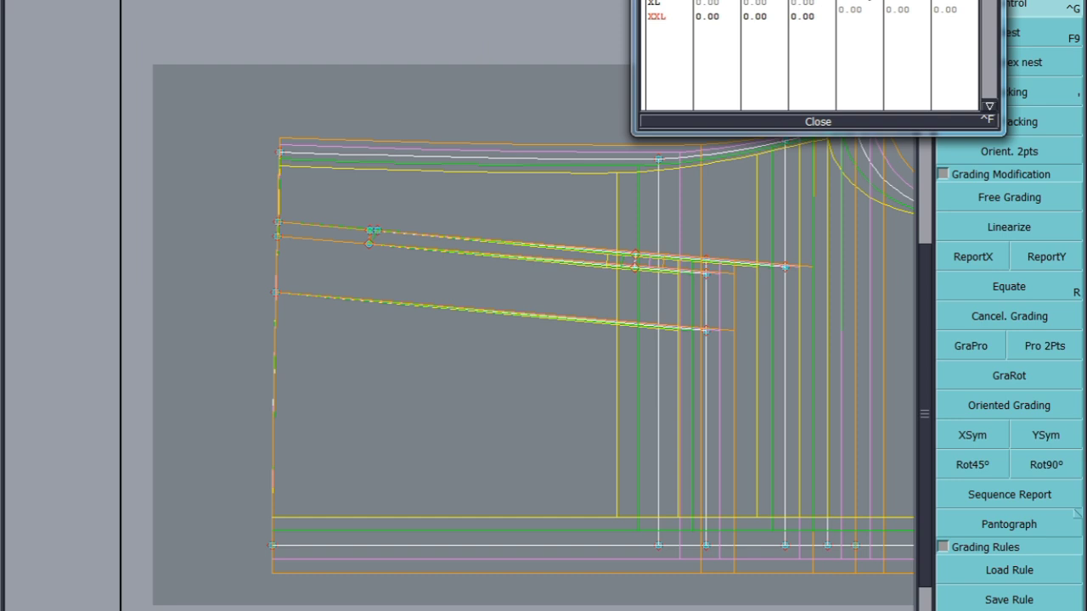
{"action": "left_click", "coordinate": [852, 12]}
{"action": "type", "text": "0.5"}
{"action": "key", "text": "Return"}
{"action": "left_click", "coordinate": [822, 121]}
Copy that X grading to the pocket opening's lower point near the hem and stack the sizes at that end with Packing
{"action": "left_click", "coordinate": [996, 255]}
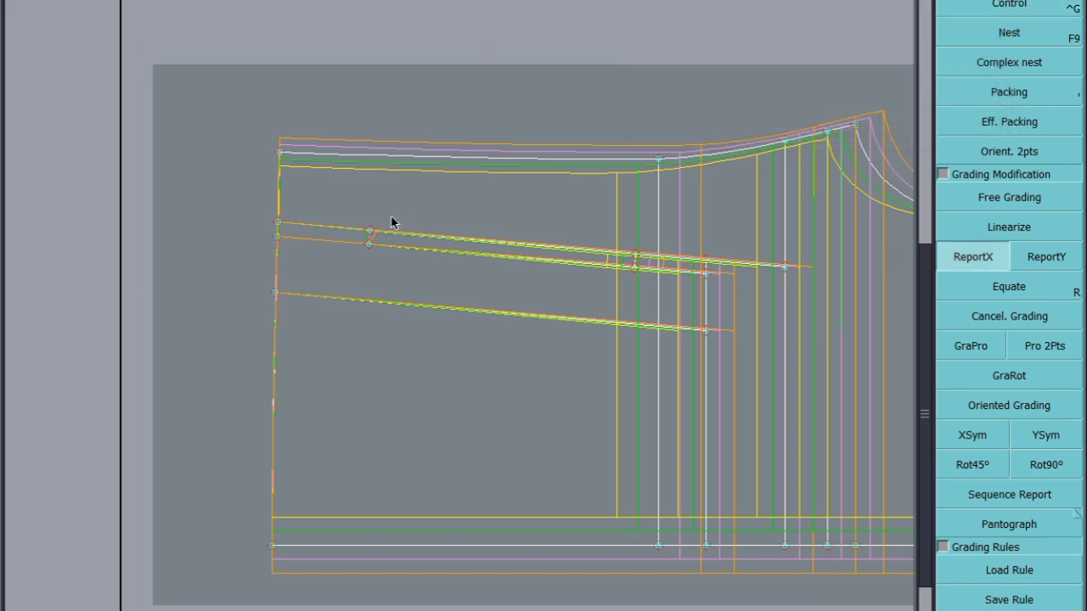
{"action": "left_click", "coordinate": [370, 231]}
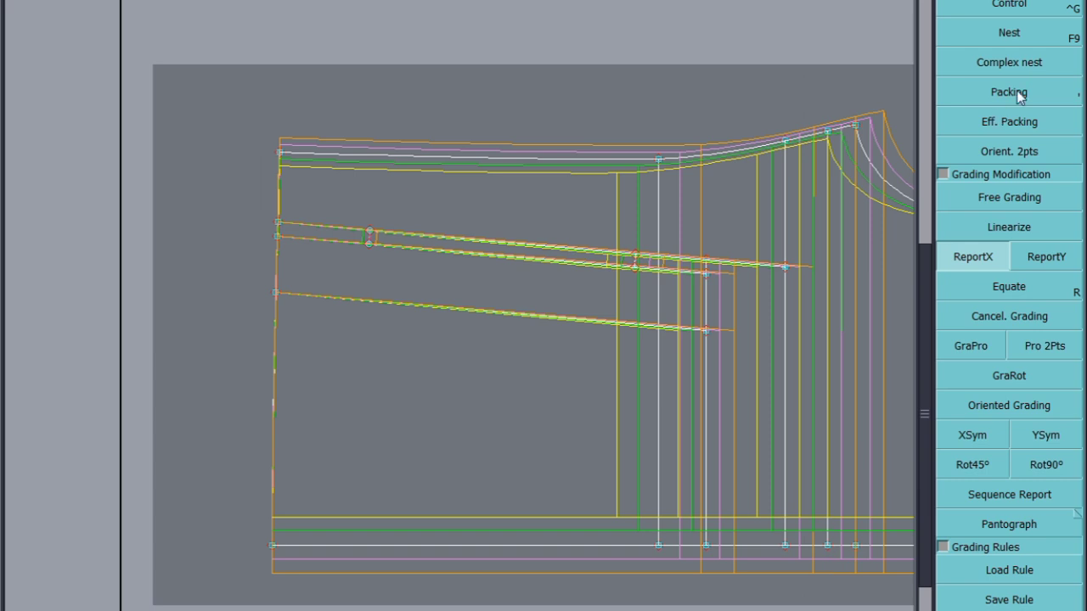
{"action": "left_click", "coordinate": [1016, 91]}
{"action": "scroll", "coordinate": [819, 288], "scroll_direction": "up", "scroll_amount": 1}
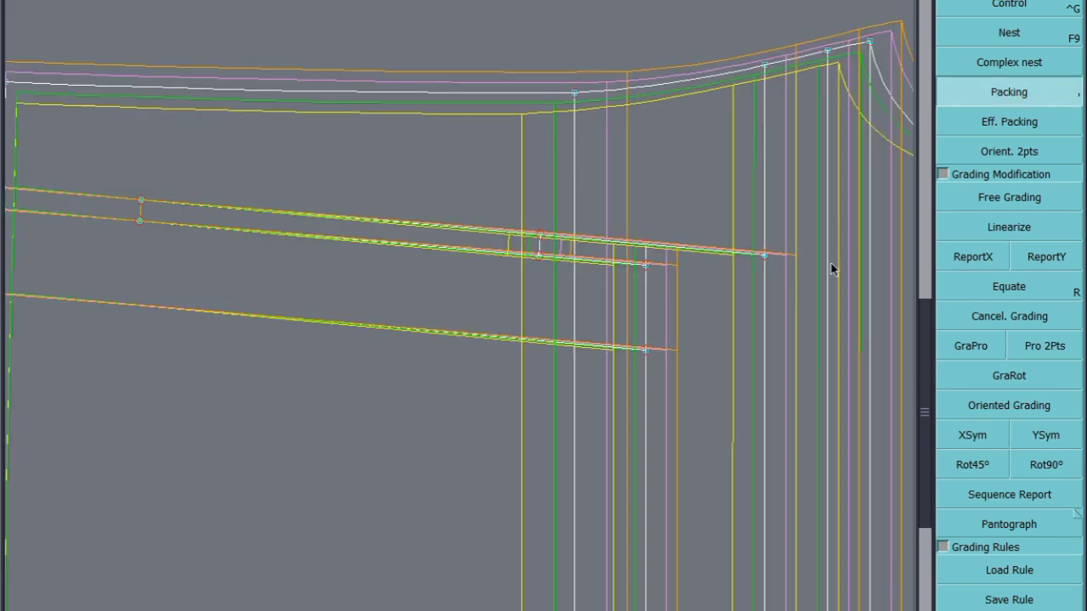
Regrade the upper point of the pocket opening's end farther from the hem in X, with 0 at XL and a step of 1 at XXL
{"action": "left_click", "coordinate": [1031, 6]}
{"action": "left_click", "coordinate": [541, 242]}
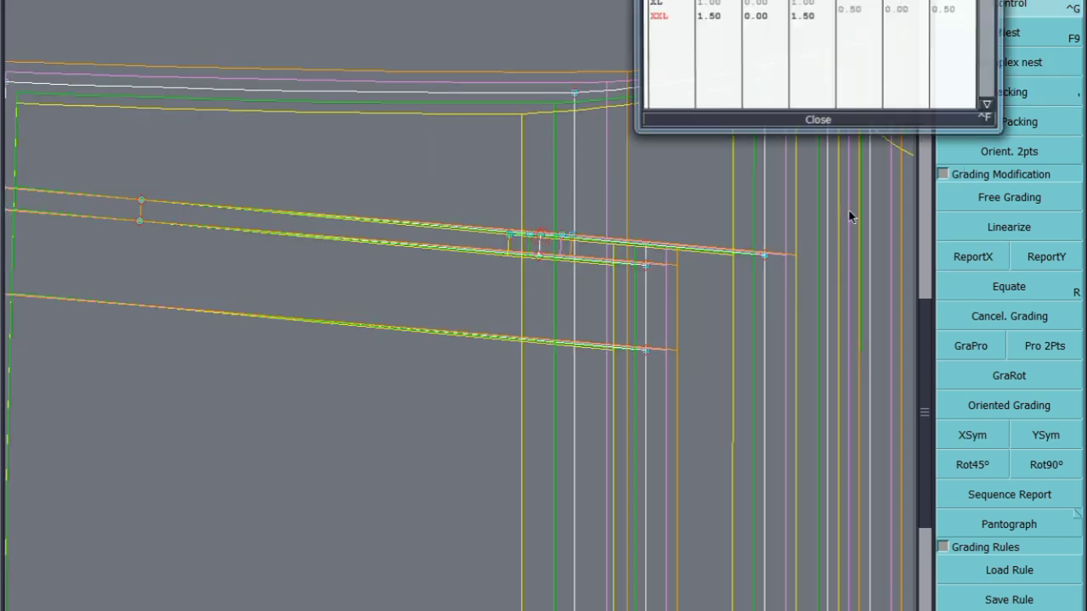
{"action": "scroll", "coordinate": [396, 316], "scroll_direction": "down", "scroll_amount": 2}
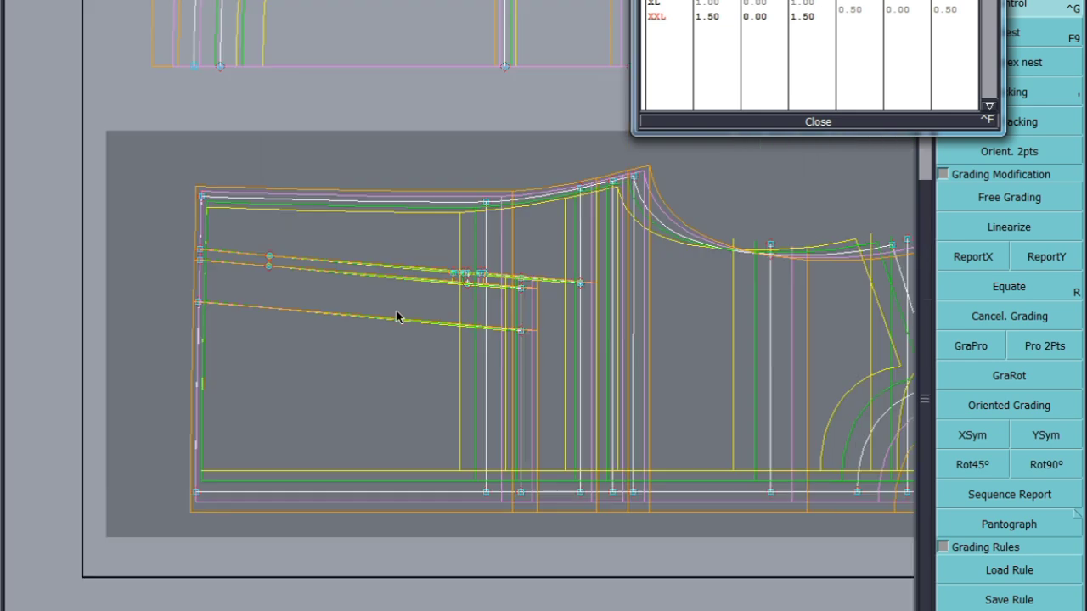
{"action": "scroll", "coordinate": [483, 269], "scroll_direction": "up", "scroll_amount": 1}
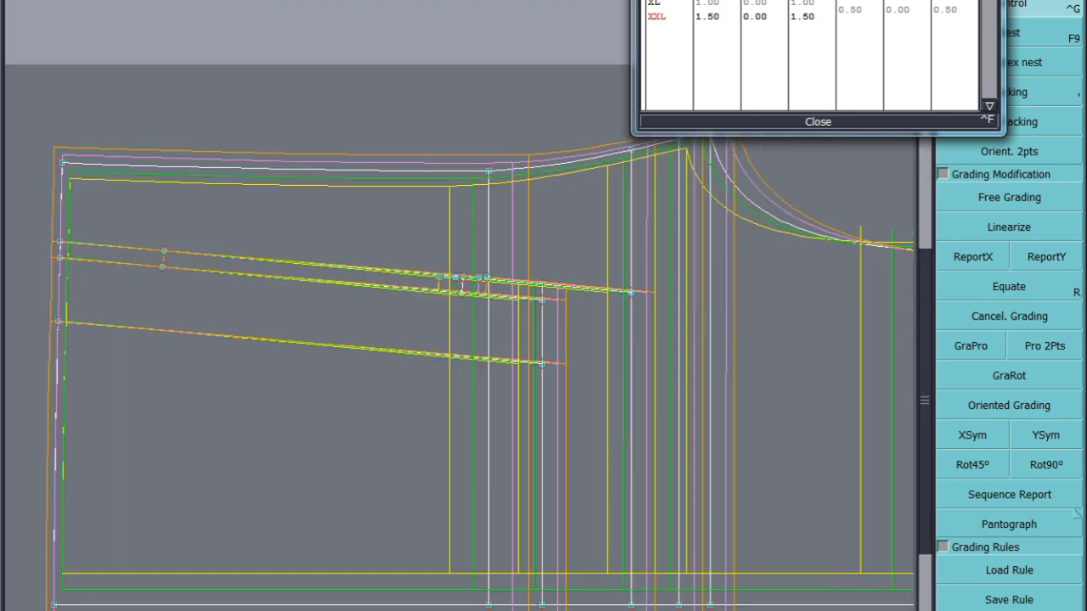
{"action": "left_click", "coordinate": [854, 2]}
{"action": "key", "text": "Return"}
{"action": "key", "text": "Return"}
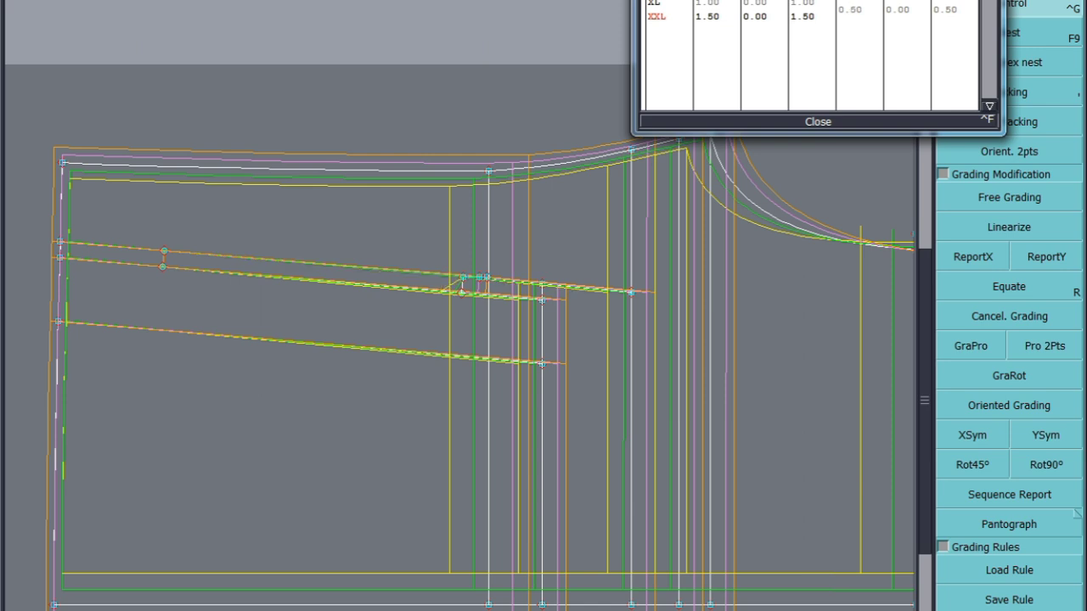
{"action": "key", "text": "Return"}
{"action": "key", "text": "Return"}
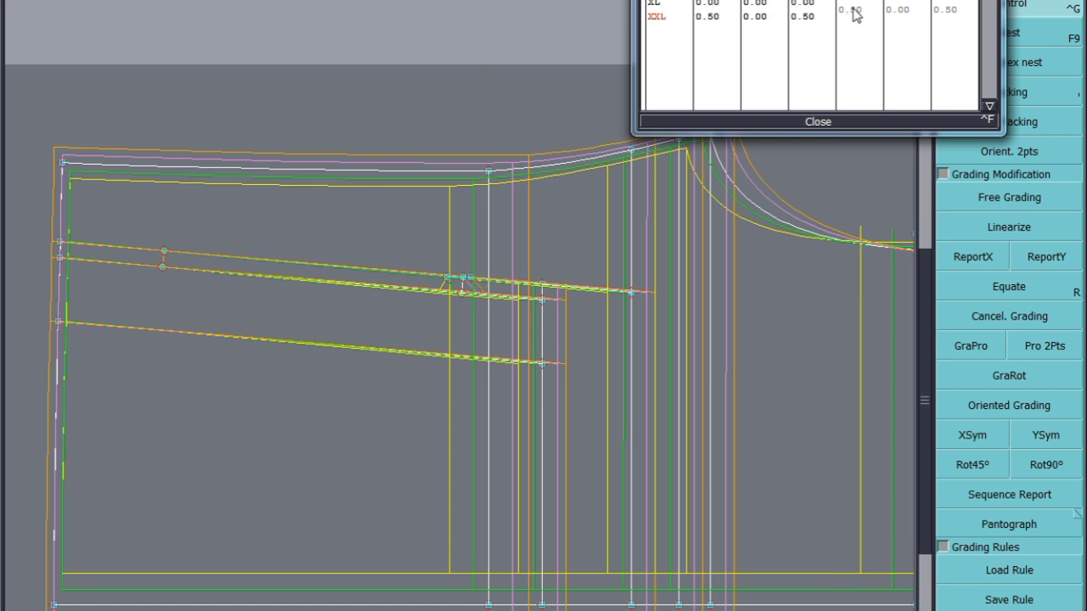
{"action": "left_click", "coordinate": [856, 15]}
{"action": "type", "text": "1."}
{"action": "key", "text": "Return"}
{"action": "left_click", "coordinate": [819, 121]}
Copy the X grading to the lower point at that end of the pocket opening and release the Packing
{"action": "left_click", "coordinate": [972, 256]}
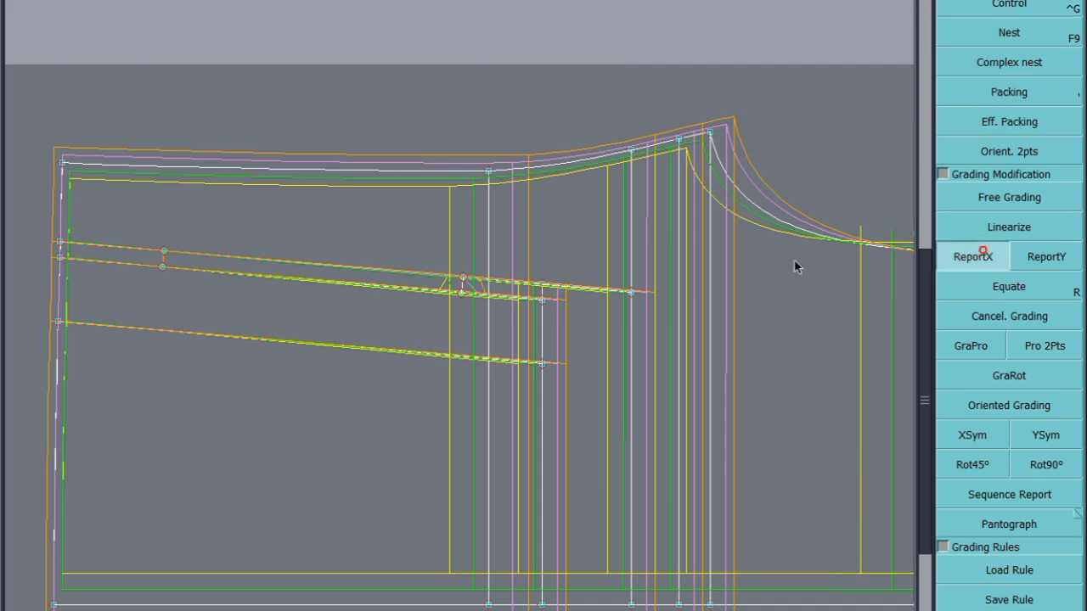
{"action": "left_click", "coordinate": [455, 296]}
{"action": "left_click", "coordinate": [463, 280]}
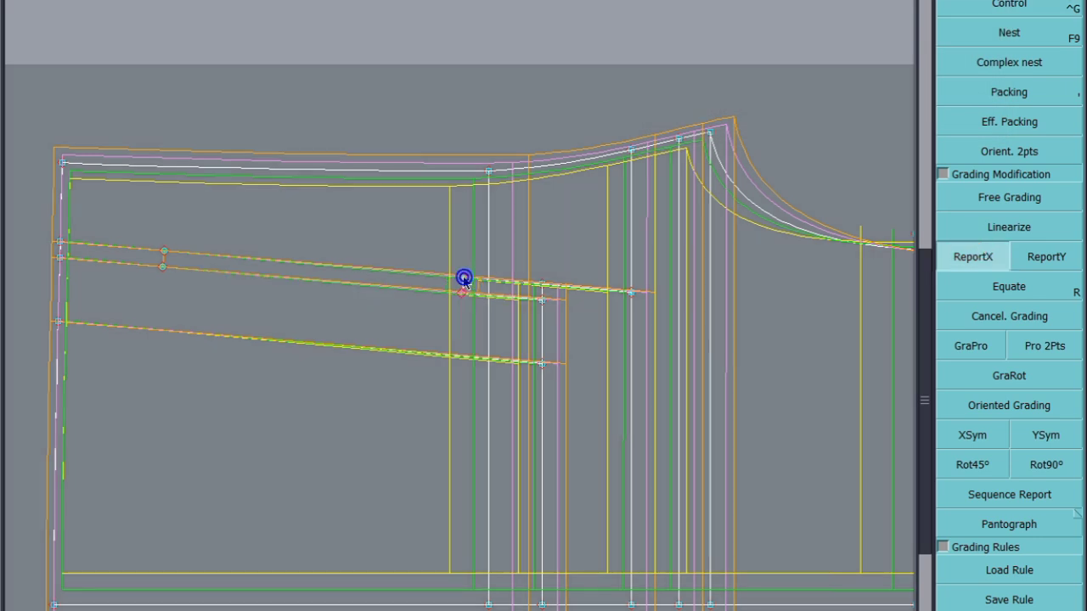
{"action": "left_click", "coordinate": [1023, 91]}
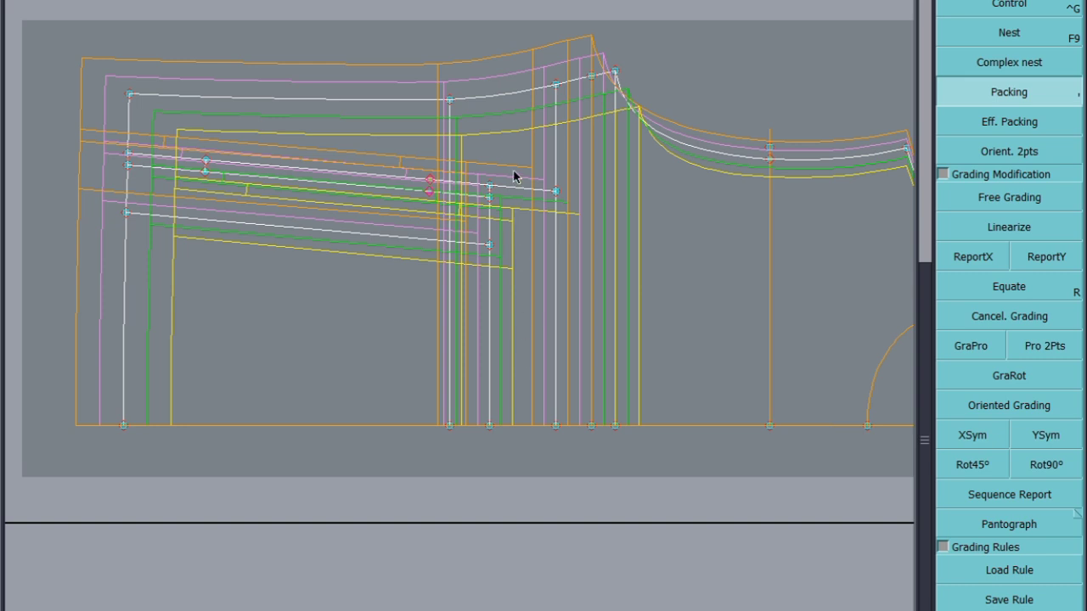
Copy the X grading of the pocket opening's end farther from the hem to all points on the pocket's vertical end line
{"action": "left_click_drag", "start_coordinate": [516, 174], "coordinate": [481, 459]}
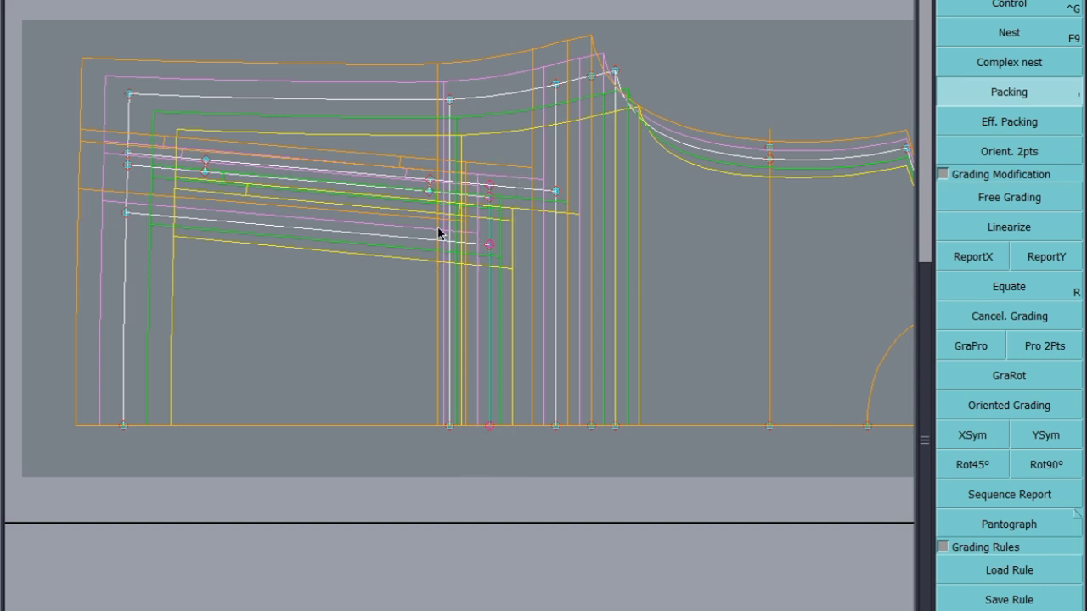
{"action": "left_click", "coordinate": [431, 184]}
{"action": "left_click", "coordinate": [504, 179]}
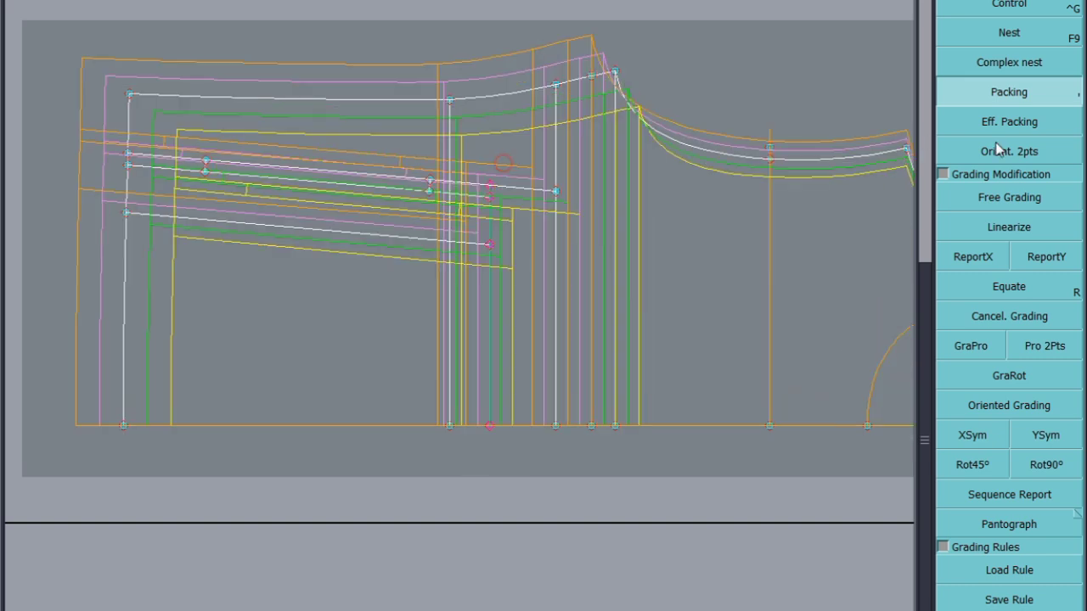
{"action": "left_click", "coordinate": [972, 256]}
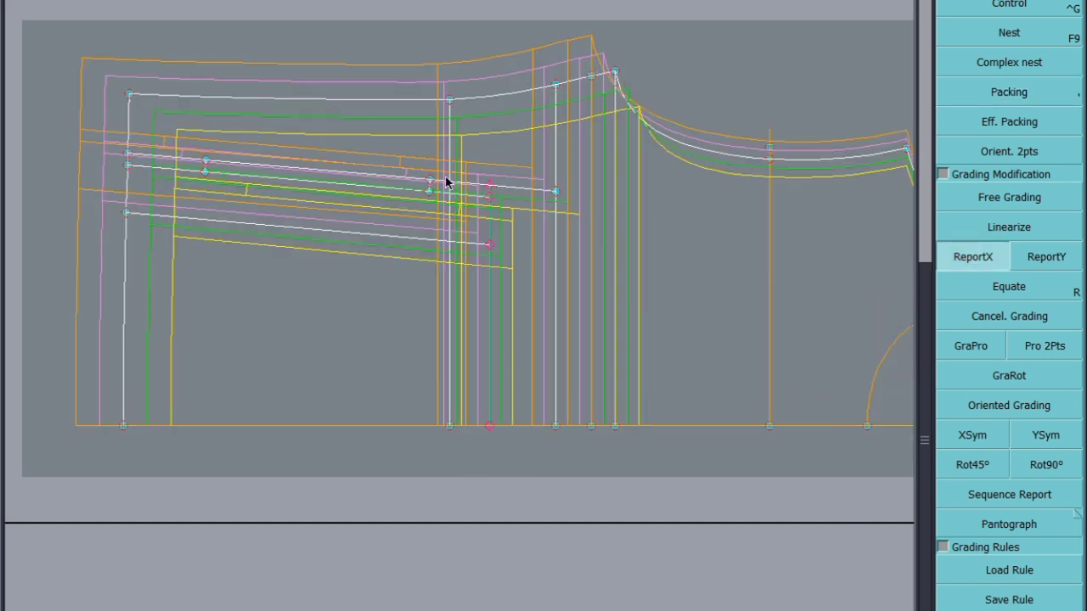
{"action": "left_click", "coordinate": [493, 186]}
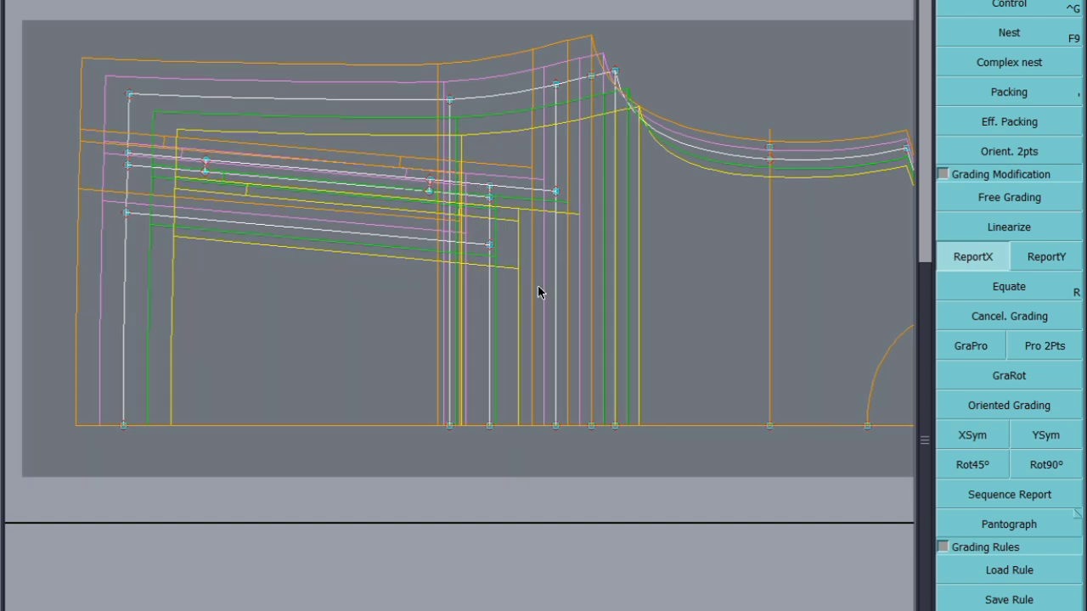
Save the softshell jacket model, continuing past the anomaly warnings
{"action": "key", "text": "ctrl+s"}
{"action": "left_click", "coordinate": [450, 392]}
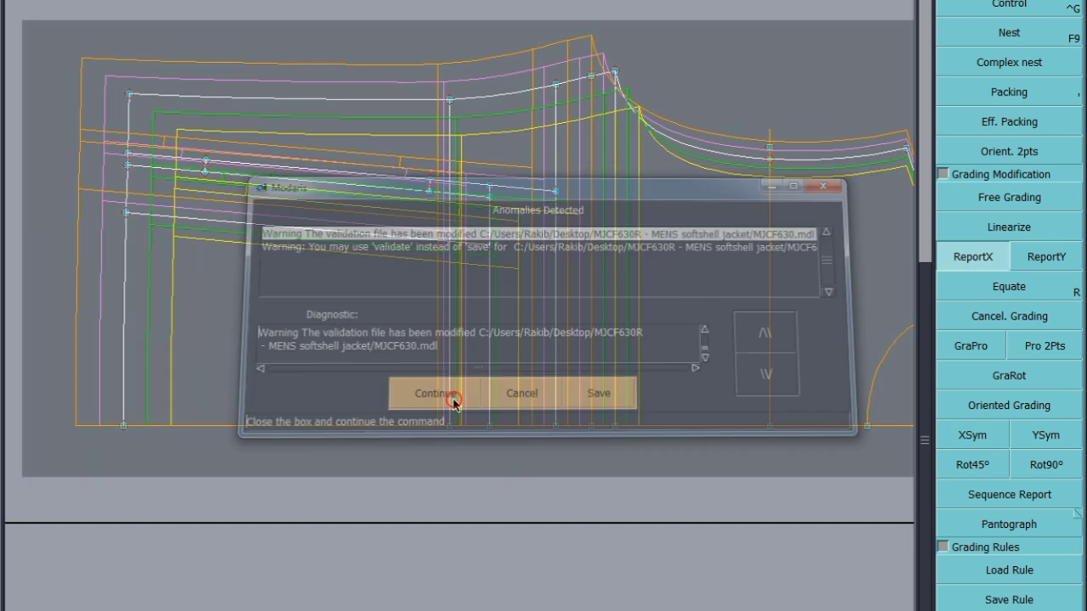
{"action": "key", "text": "ctrl+s"}
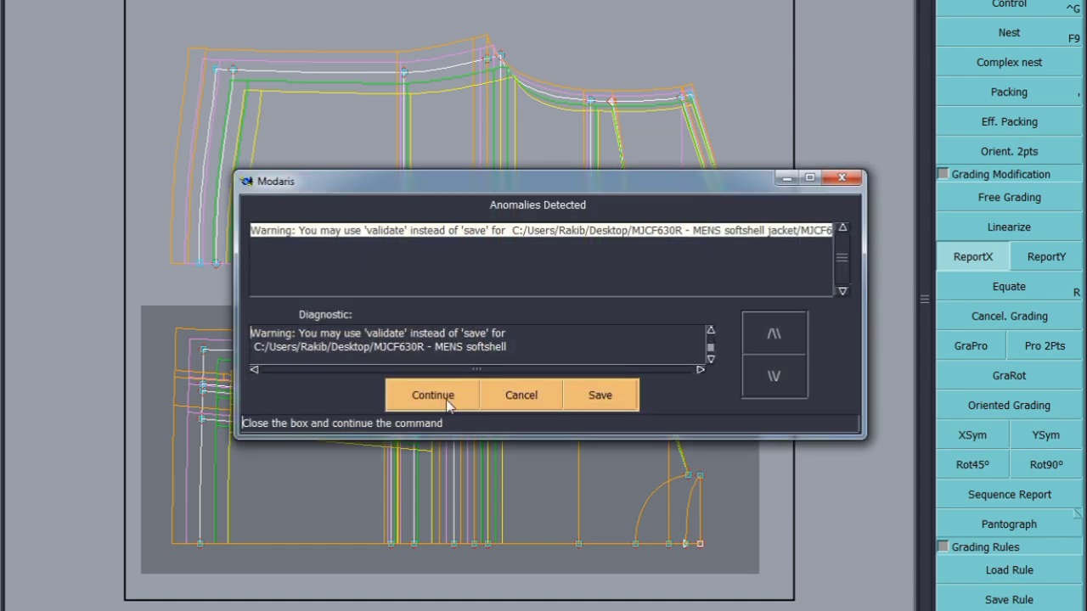
{"action": "key", "text": "Return"}
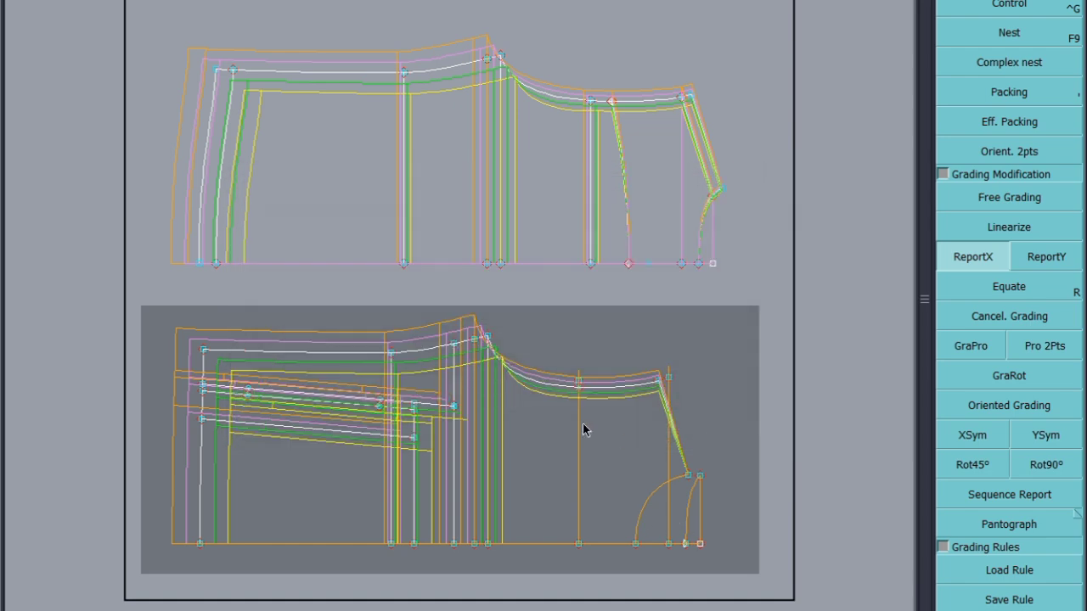
Copy the back neck point's Y grading to the two inner neck points on the front piece with ReportY
{"action": "left_click", "coordinate": [1063, 263]}
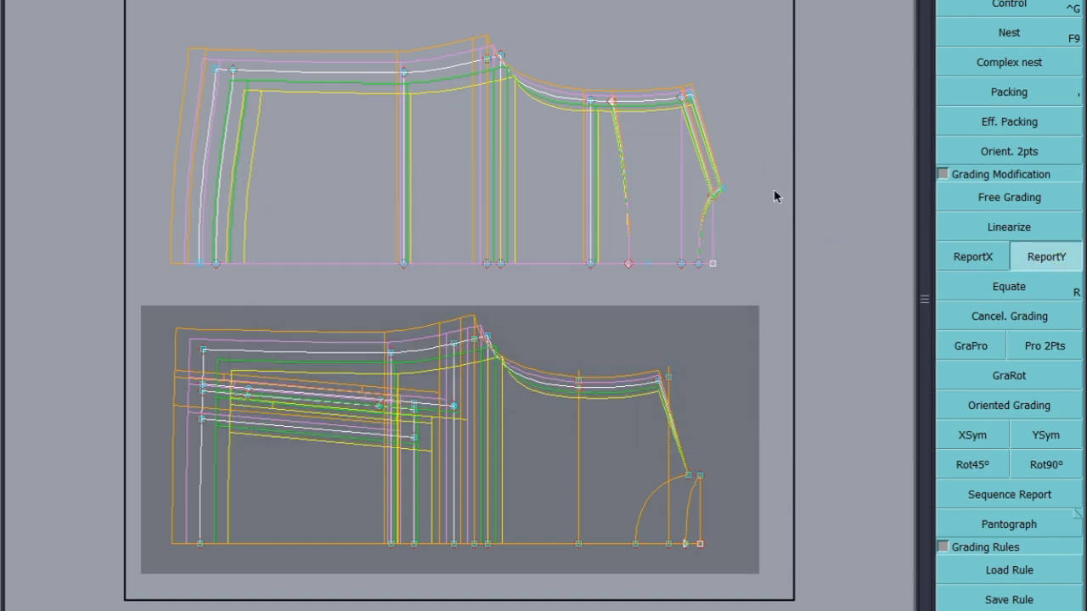
{"action": "left_click_drag", "start_coordinate": [736, 419], "coordinate": [670, 502]}
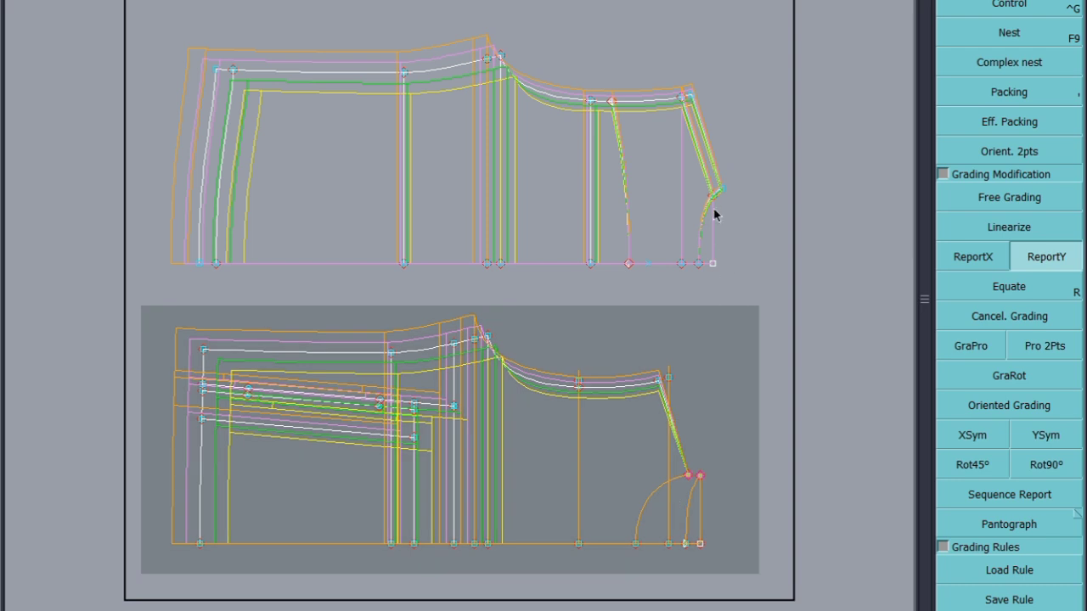
{"action": "left_click", "coordinate": [689, 473]}
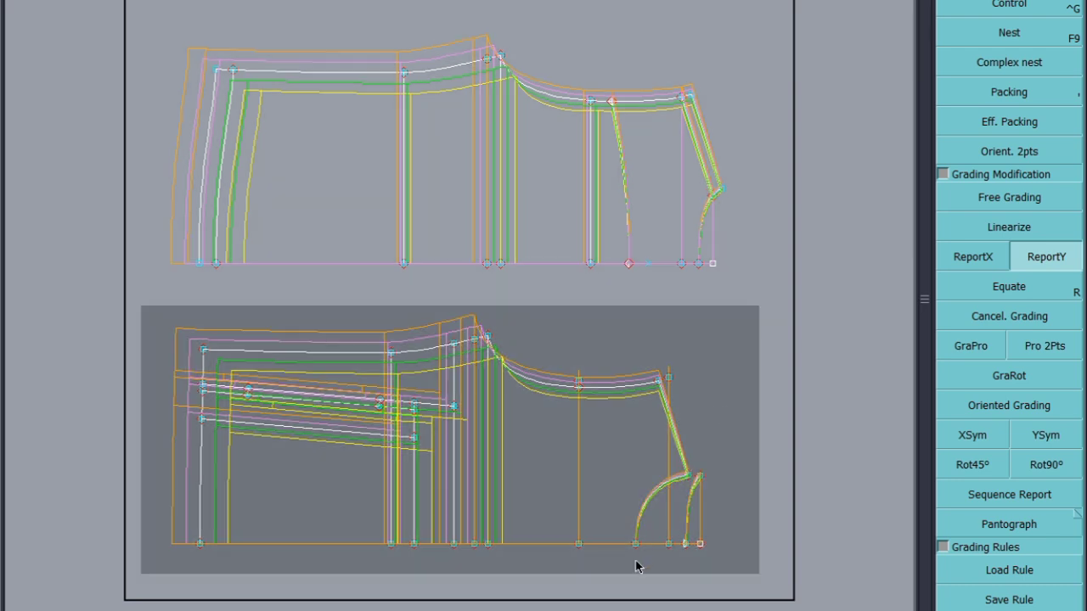
Set the X grading of the front neckline's centre-front point to -0.50 per size, reaching -1.00 at XXL
{"action": "left_click", "coordinate": [1026, 2]}
{"action": "scroll", "coordinate": [633, 526], "scroll_direction": "up", "scroll_amount": 3}
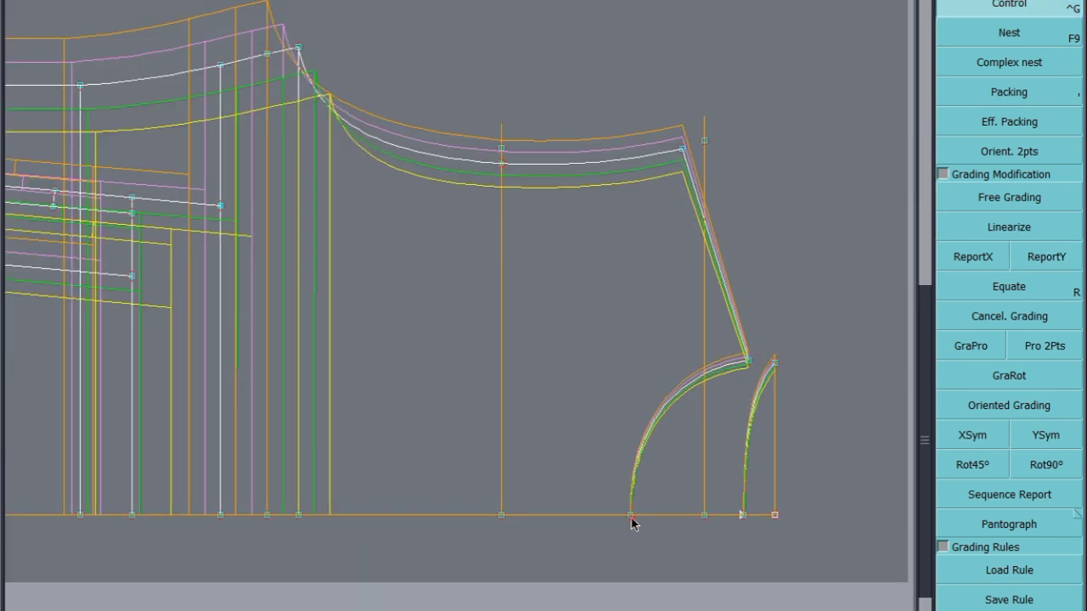
{"action": "left_click", "coordinate": [630, 517]}
{"action": "left_click", "coordinate": [847, 12]}
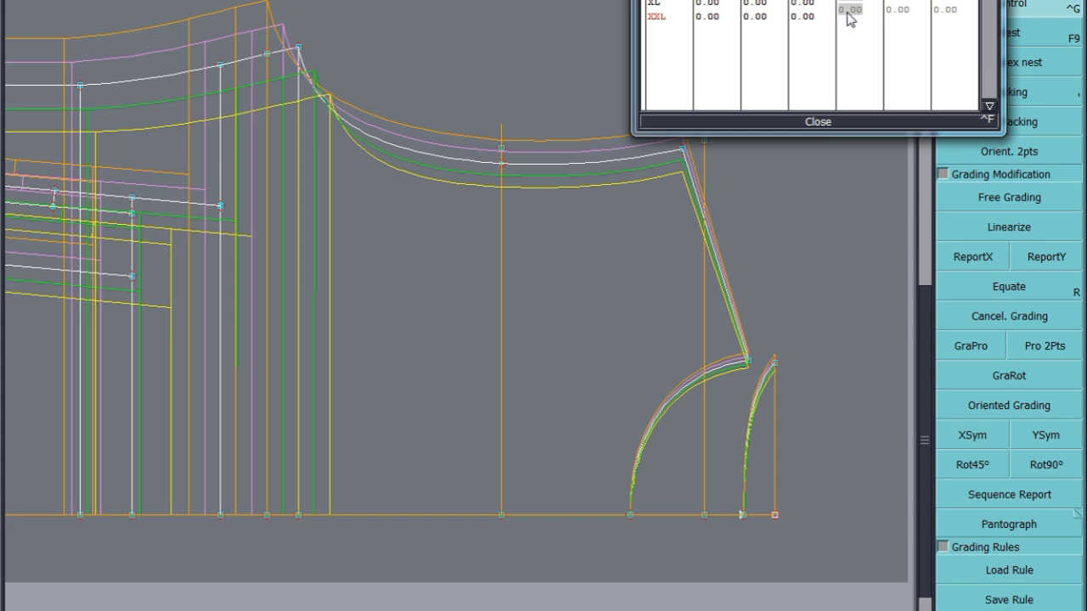
{"action": "type", "text": "-1"}
{"action": "key", "text": "Return"}
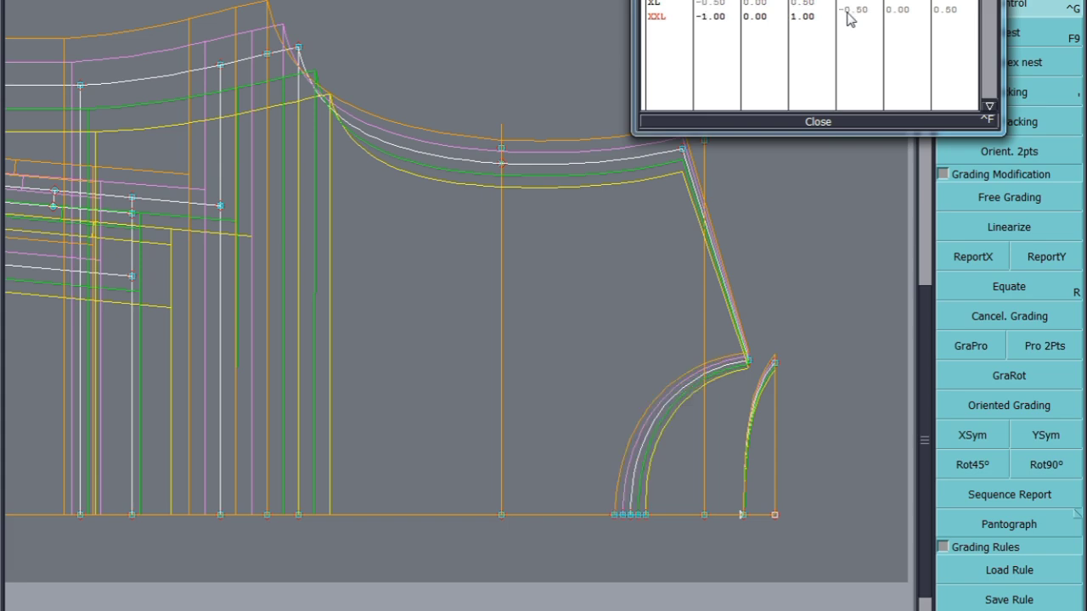
{"action": "left_click", "coordinate": [817, 121]}
Save the jacket model again with the front neckline grading, continuing past the warning
{"action": "scroll", "coordinate": [693, 336], "scroll_direction": "down", "scroll_amount": 5}
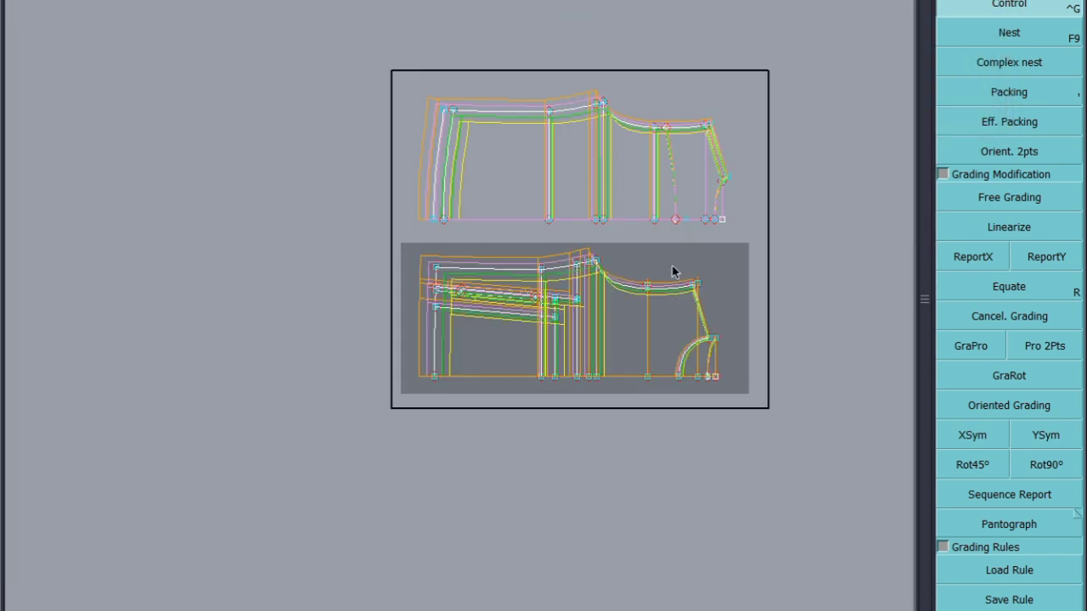
{"action": "scroll", "coordinate": [674, 270], "scroll_direction": "up", "scroll_amount": 3}
{"action": "key", "text": "ctrl+s"}
{"action": "left_click", "coordinate": [435, 396]}
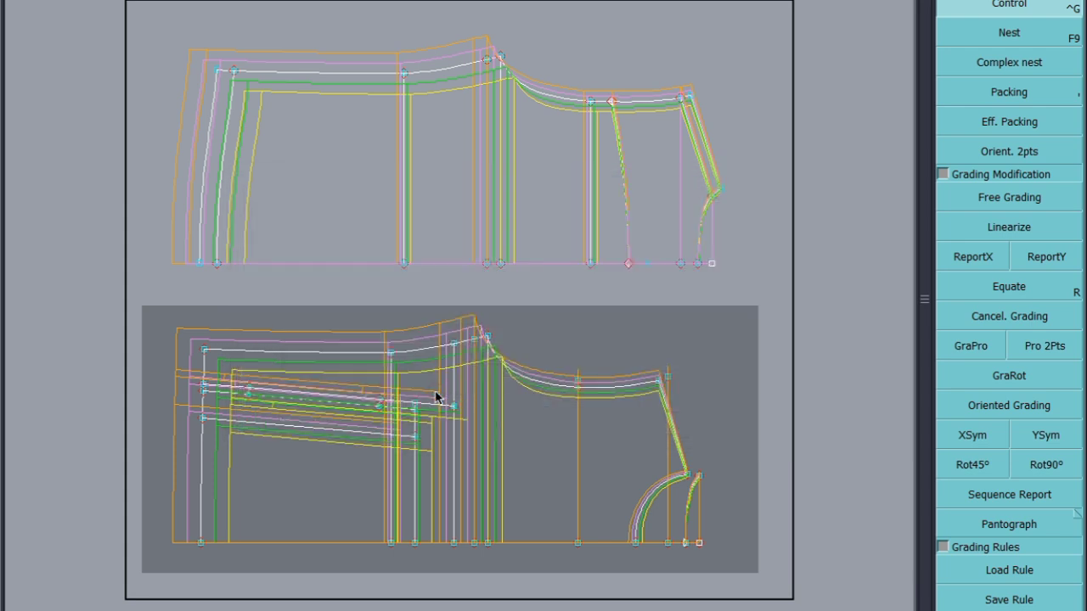
Set the X grading of the front neckline's centre-front point to -0.30 per size, reaching -0.60 at XXL
{"action": "key", "text": "8"}
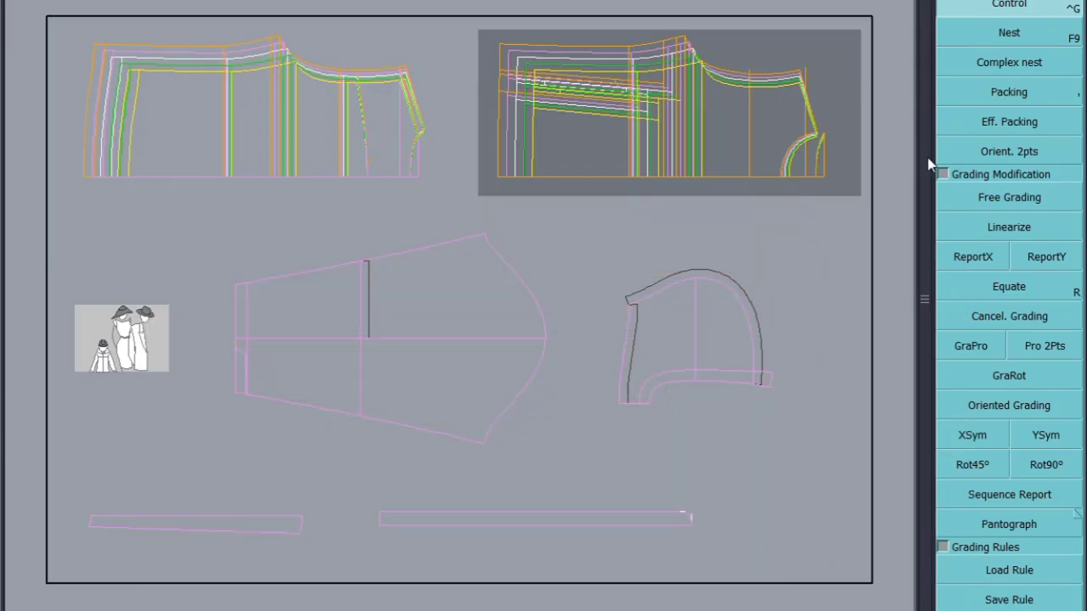
{"action": "scroll", "coordinate": [809, 136], "scroll_direction": "up", "scroll_amount": 3}
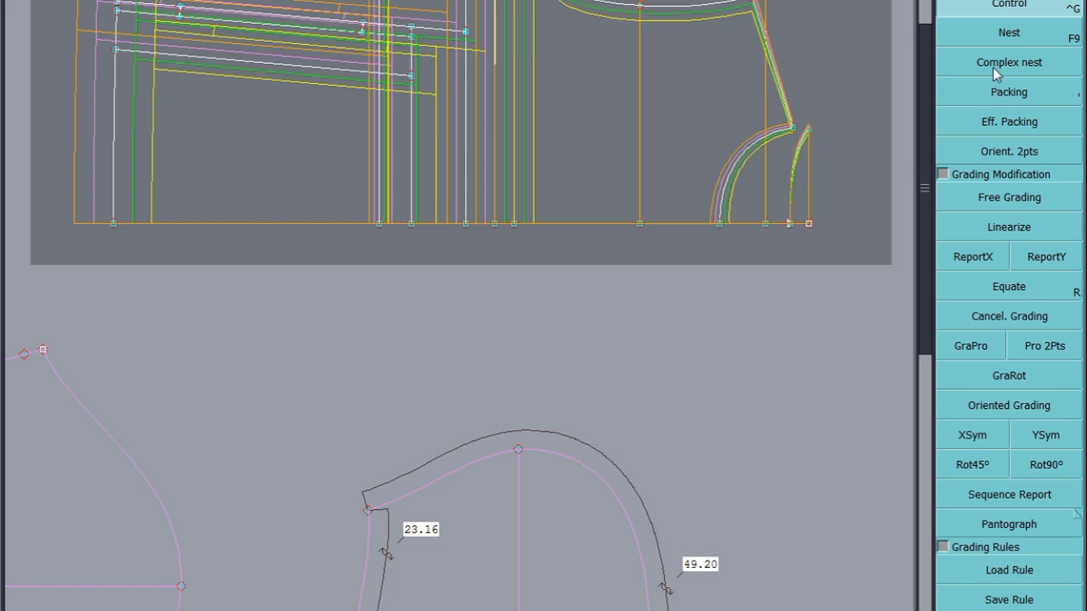
{"action": "left_click", "coordinate": [719, 223]}
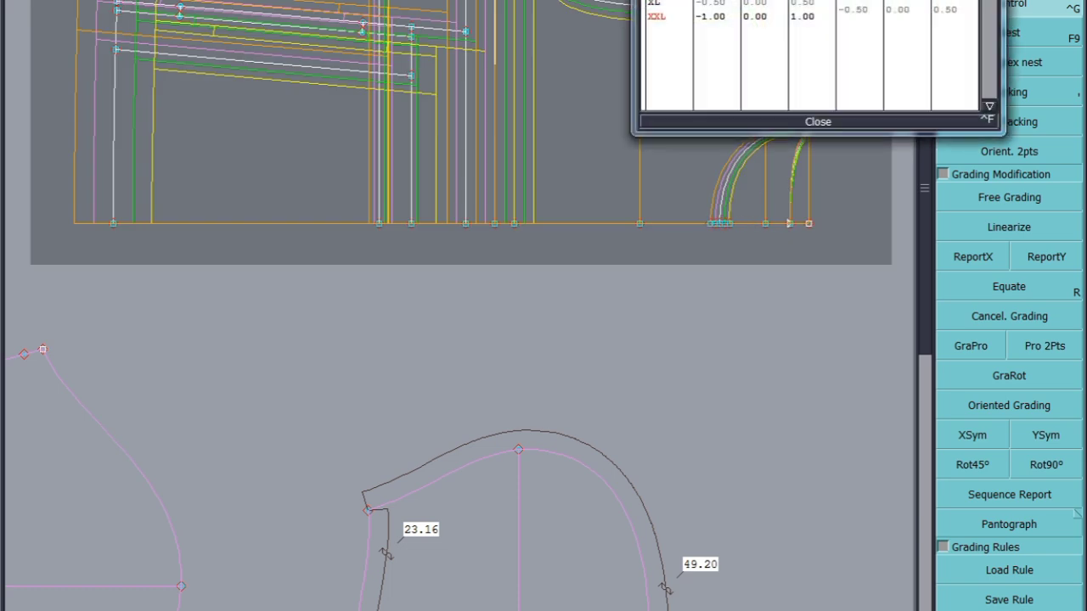
{"action": "double_click", "coordinate": [854, 10]}
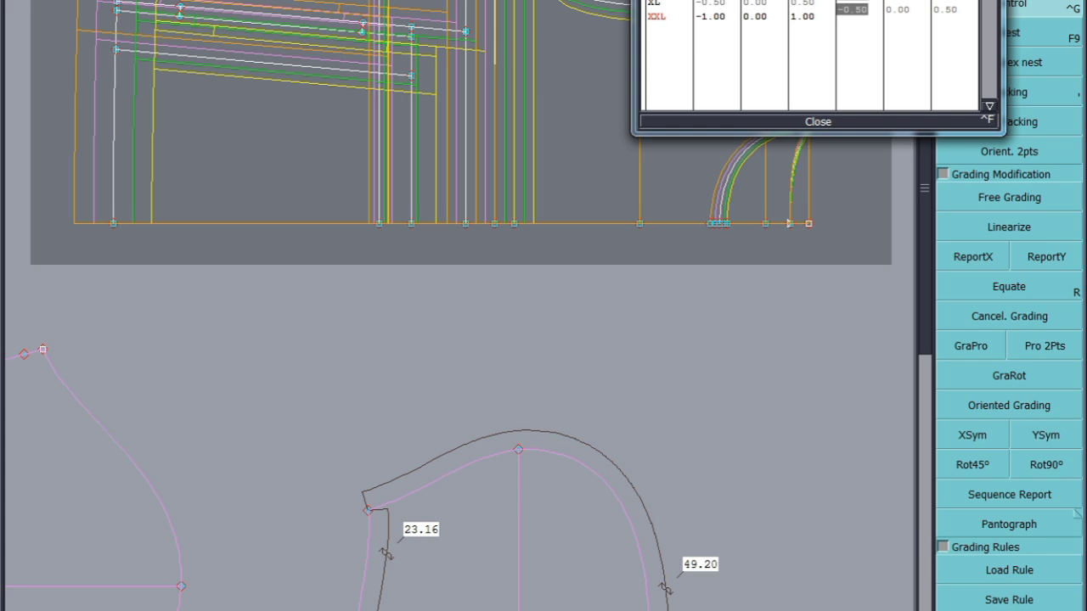
{"action": "type", "text": "-0.3"}
{"action": "key", "text": "Return"}
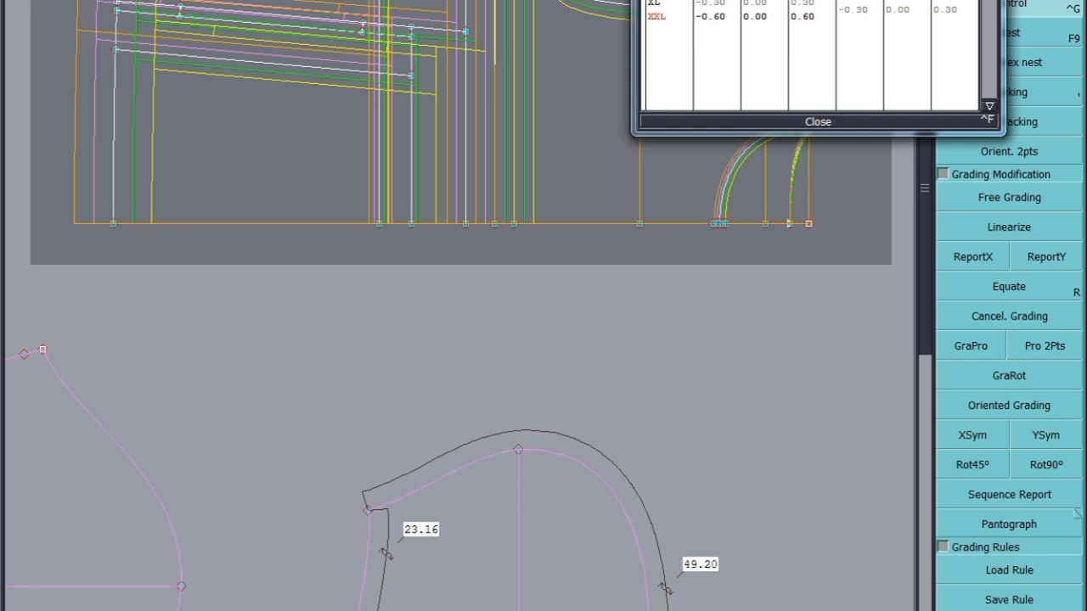
{"action": "left_click", "coordinate": [818, 123]}
{"action": "scroll", "coordinate": [623, 223], "scroll_direction": "down", "scroll_amount": 6}
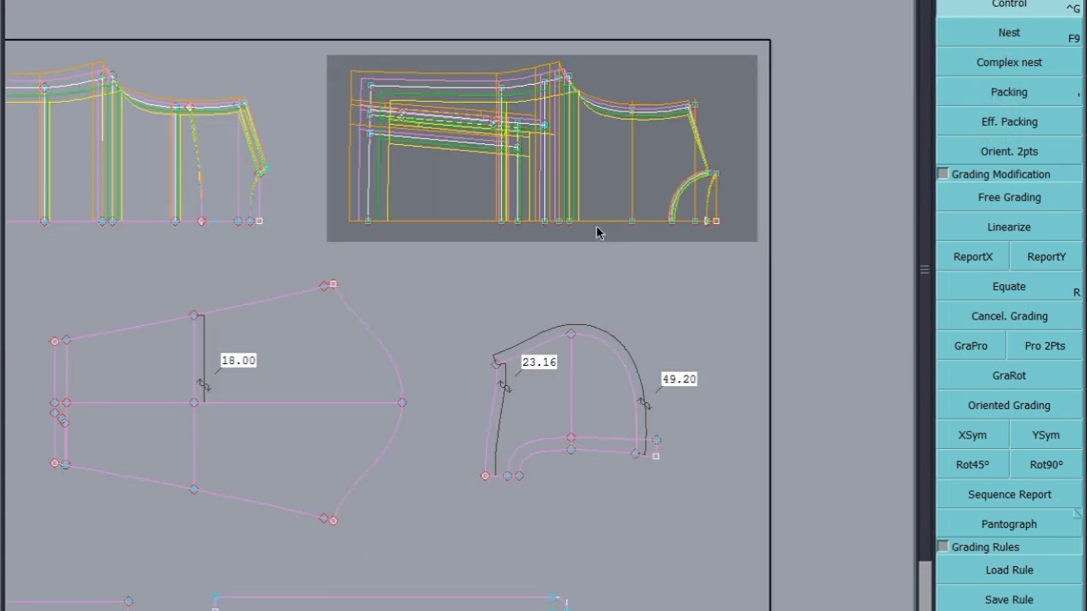
Set the Y grading of the hood's top front corner to 0.25 per size, reaching 0.50 at XXL
{"action": "scroll", "coordinate": [527, 288], "scroll_direction": "up", "scroll_amount": 6}
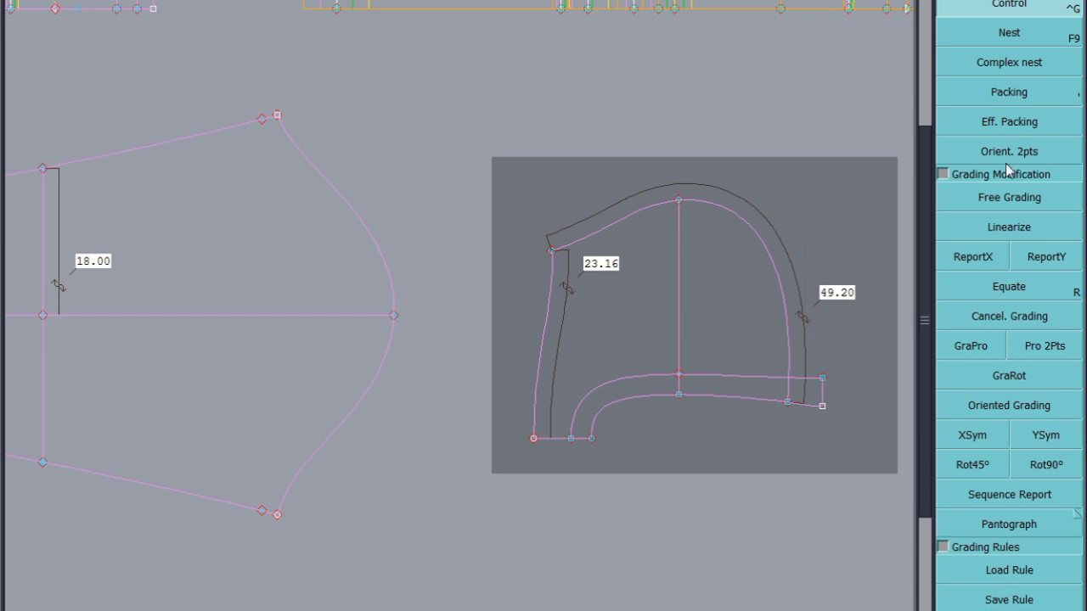
{"action": "left_click", "coordinate": [552, 250]}
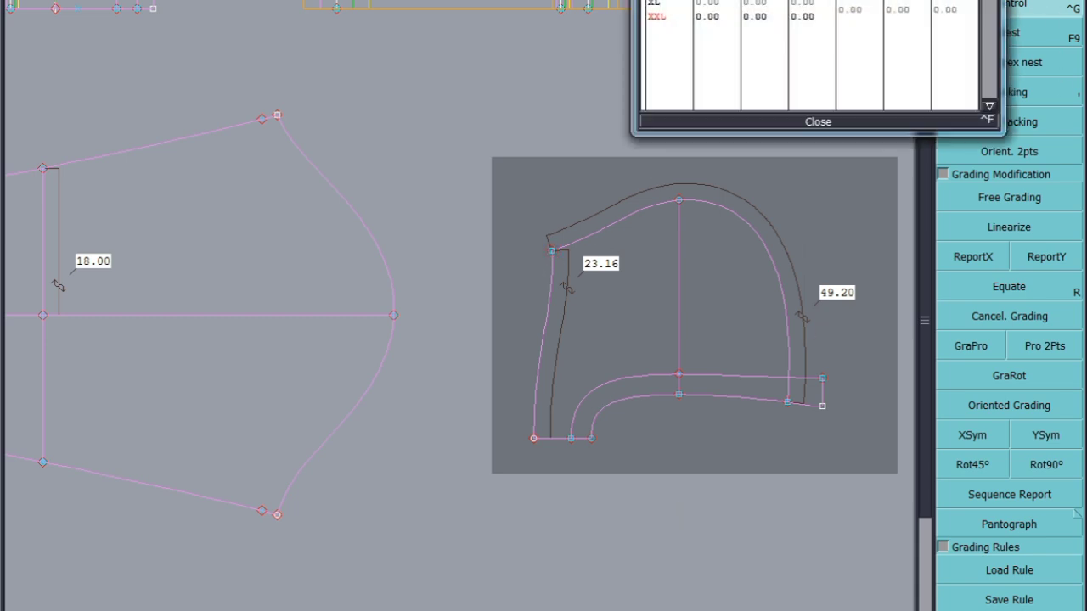
{"action": "left_click", "coordinate": [904, 10]}
{"action": "type", "text": "0.25"}
{"action": "key", "text": "Return"}
{"action": "left_click", "coordinate": [821, 120]}
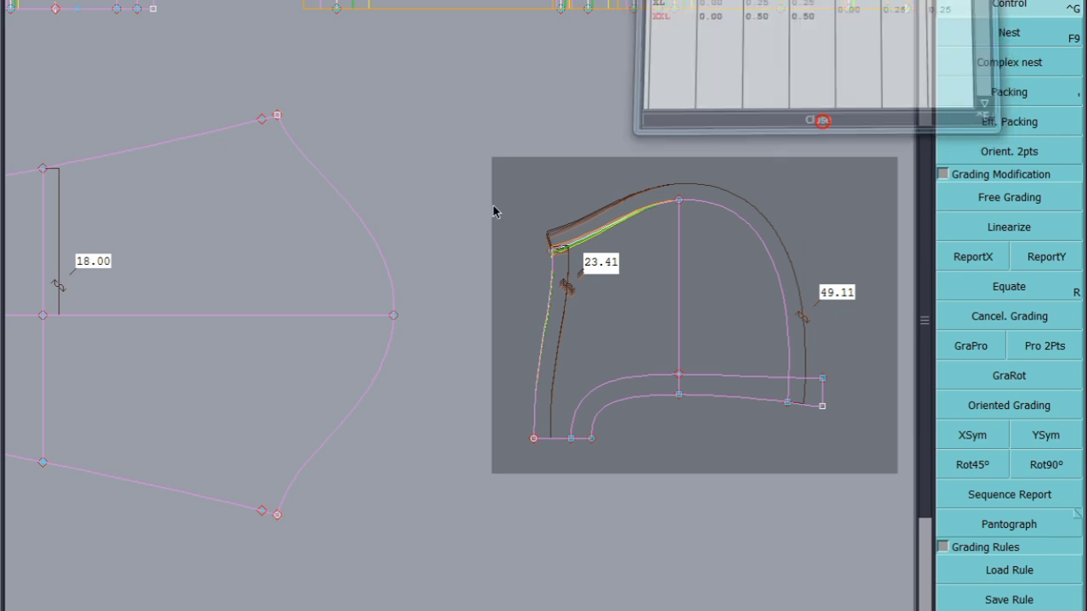
{"action": "scroll", "coordinate": [433, 270], "scroll_direction": "down", "scroll_amount": 2}
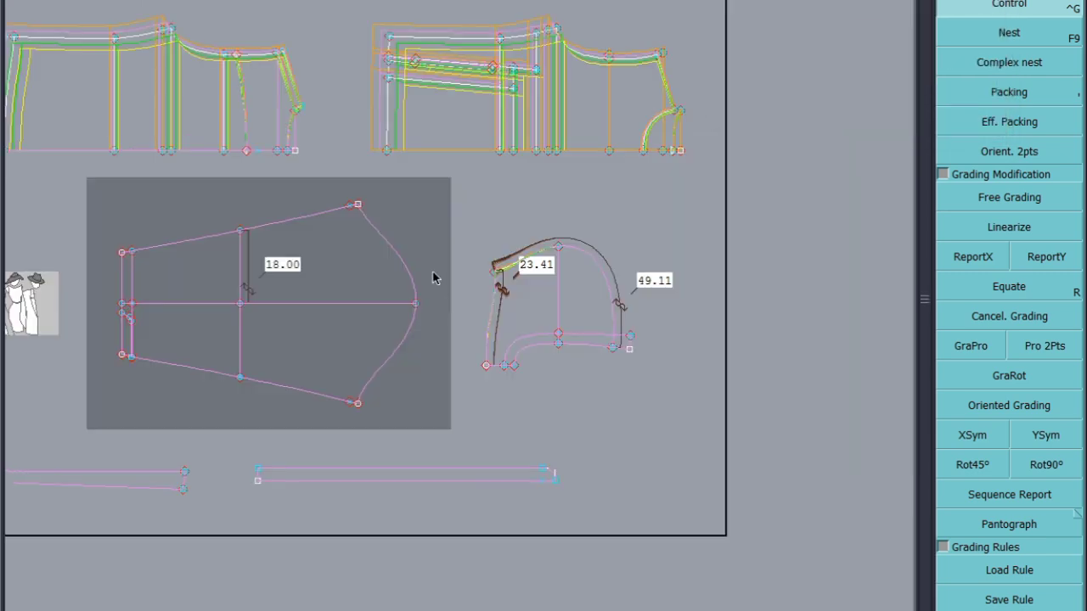
{"action": "scroll", "coordinate": [547, 247], "scroll_direction": "down", "scroll_amount": 2}
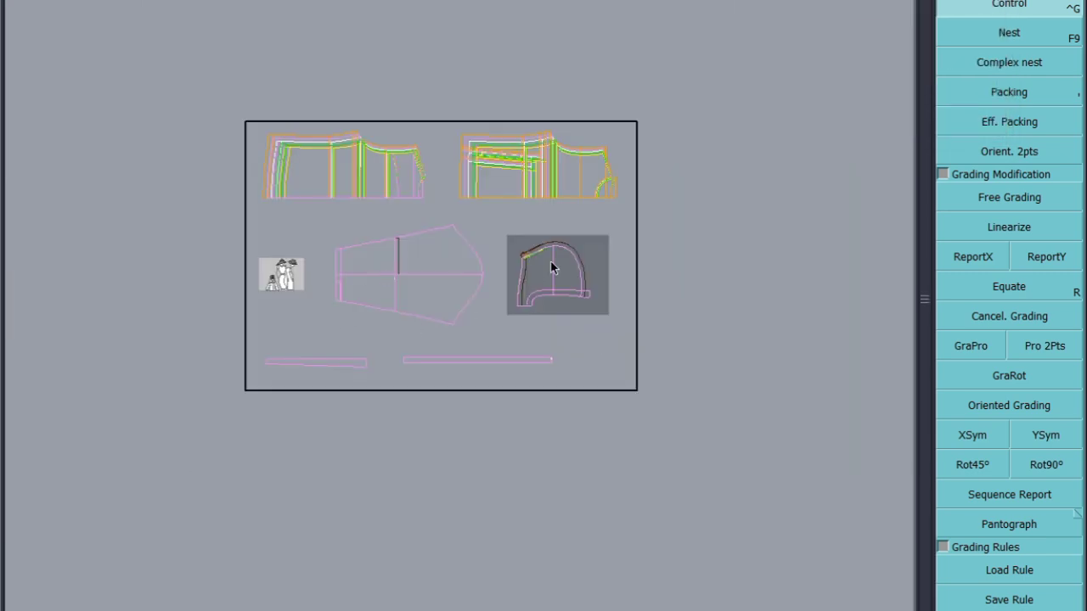
{"action": "scroll", "coordinate": [550, 266], "scroll_direction": "up", "scroll_amount": 4}
{"action": "scroll", "coordinate": [539, 279], "scroll_direction": "down", "scroll_amount": 2}
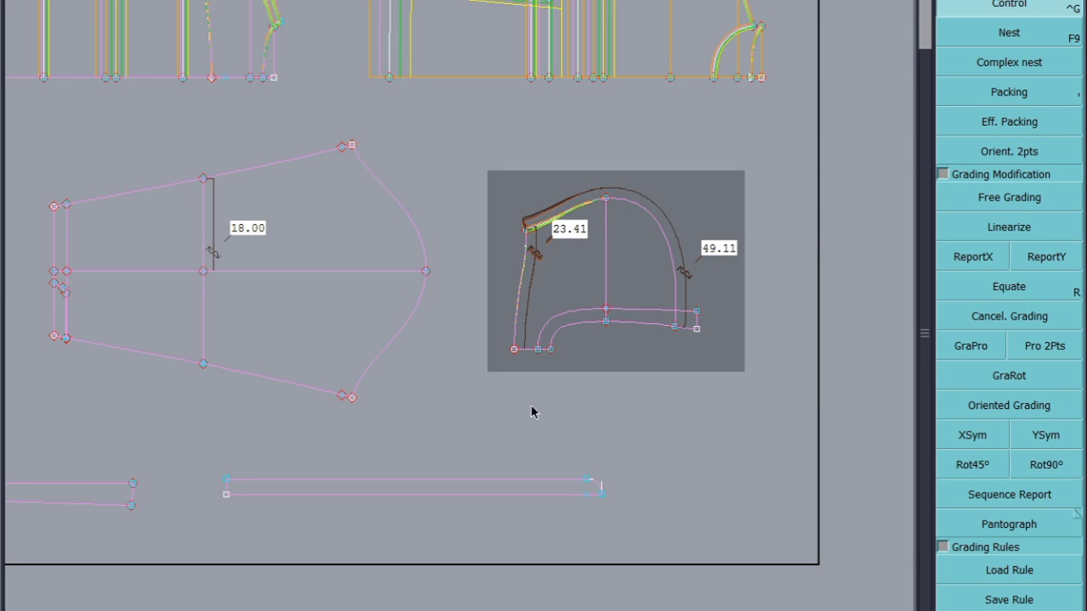
{"action": "scroll", "coordinate": [589, 348], "scroll_direction": "down", "scroll_amount": 3}
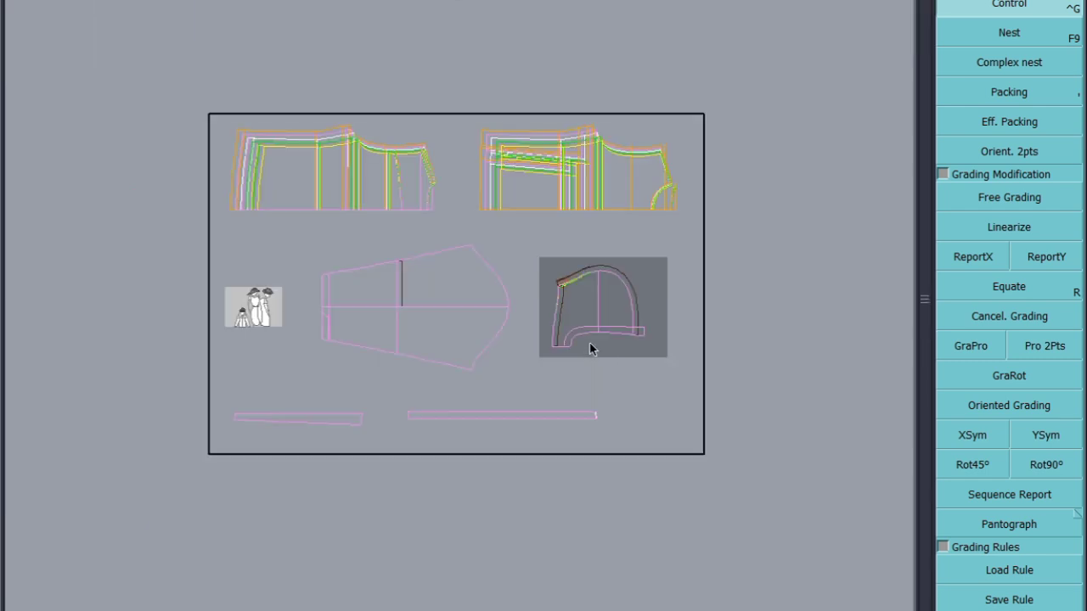
{"action": "scroll", "coordinate": [594, 317], "scroll_direction": "up", "scroll_amount": 2}
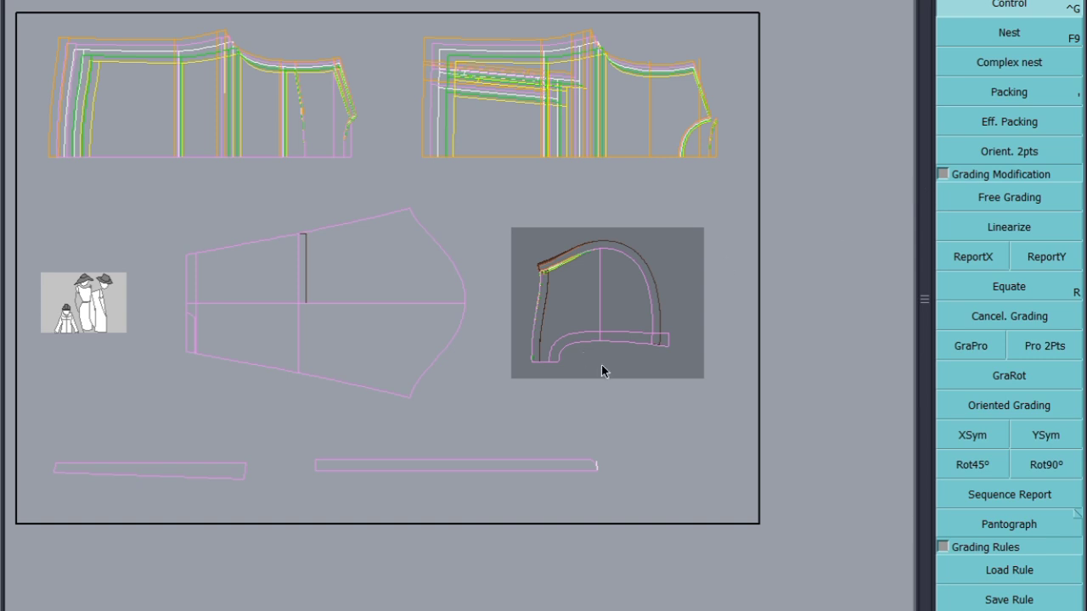
{"action": "scroll", "coordinate": [574, 280], "scroll_direction": "up", "scroll_amount": 2}
{"action": "scroll", "coordinate": [594, 318], "scroll_direction": "down", "scroll_amount": 4}
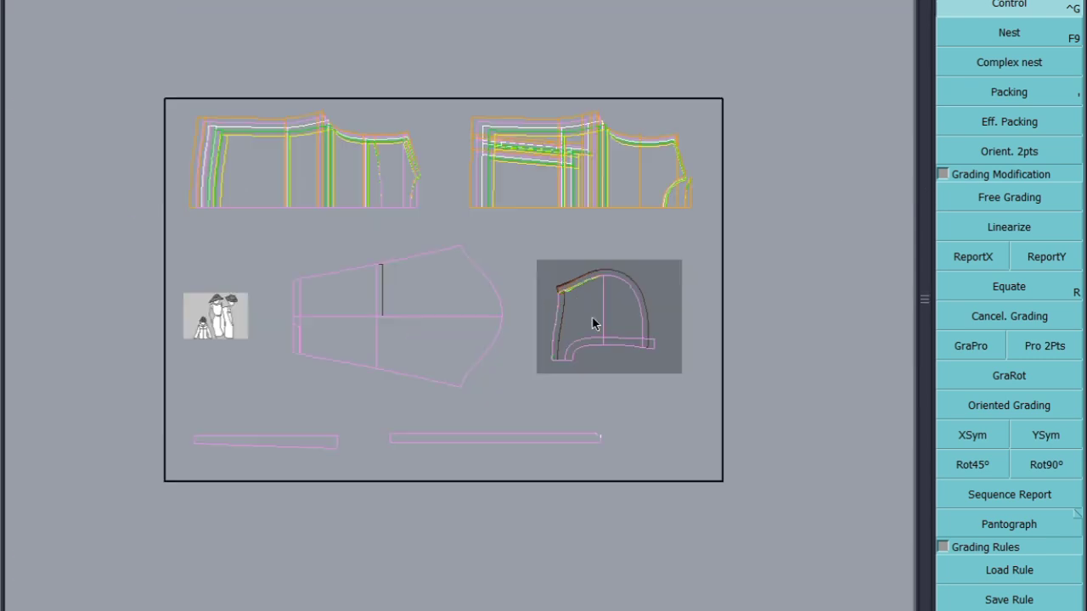
{"action": "scroll", "coordinate": [635, 296], "scroll_direction": "up", "scroll_amount": 2}
{"action": "scroll", "coordinate": [551, 259], "scroll_direction": "up", "scroll_amount": 1}
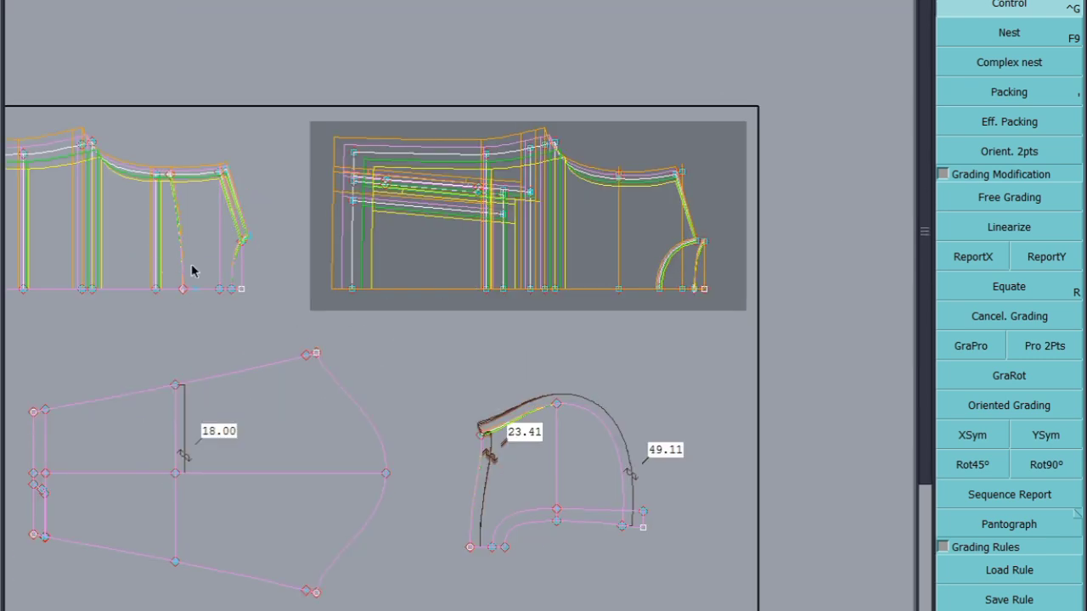
Increase the Y grading per size of the hood's top front corner
{"action": "scroll", "coordinate": [194, 272], "scroll_direction": "up", "scroll_amount": 2}
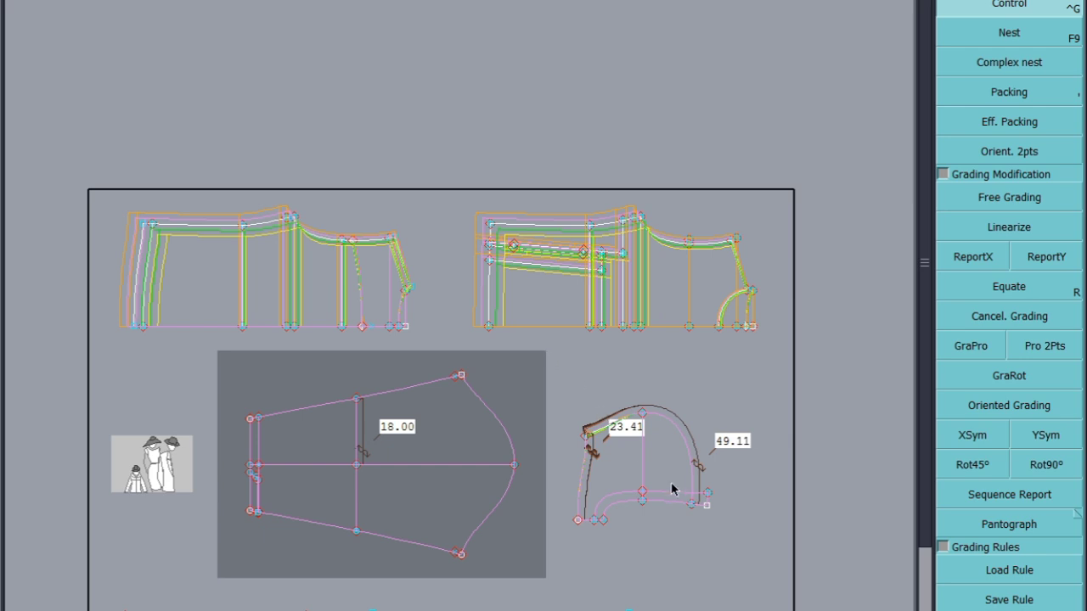
{"action": "scroll", "coordinate": [607, 441], "scroll_direction": "up", "scroll_amount": 5}
{"action": "left_click", "coordinate": [540, 412]}
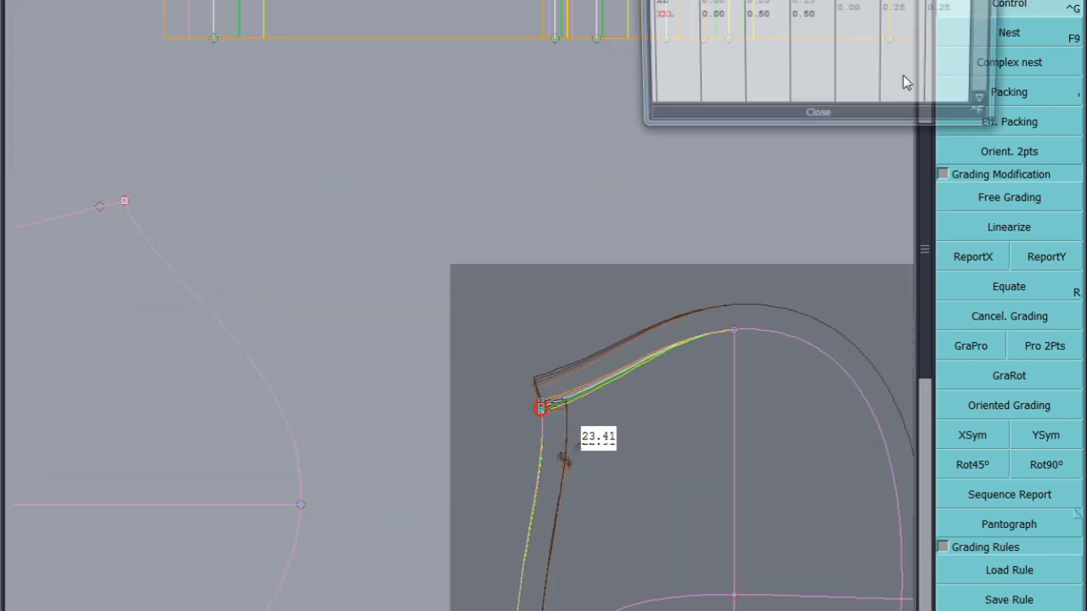
{"action": "left_click", "coordinate": [902, 9]}
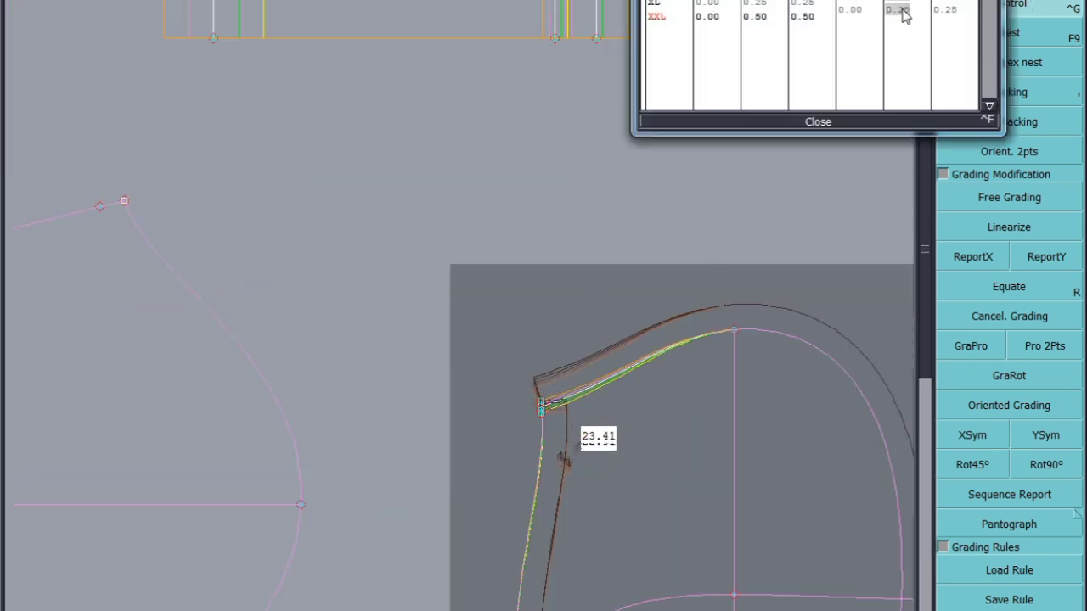
{"action": "left_click", "coordinate": [818, 122]}
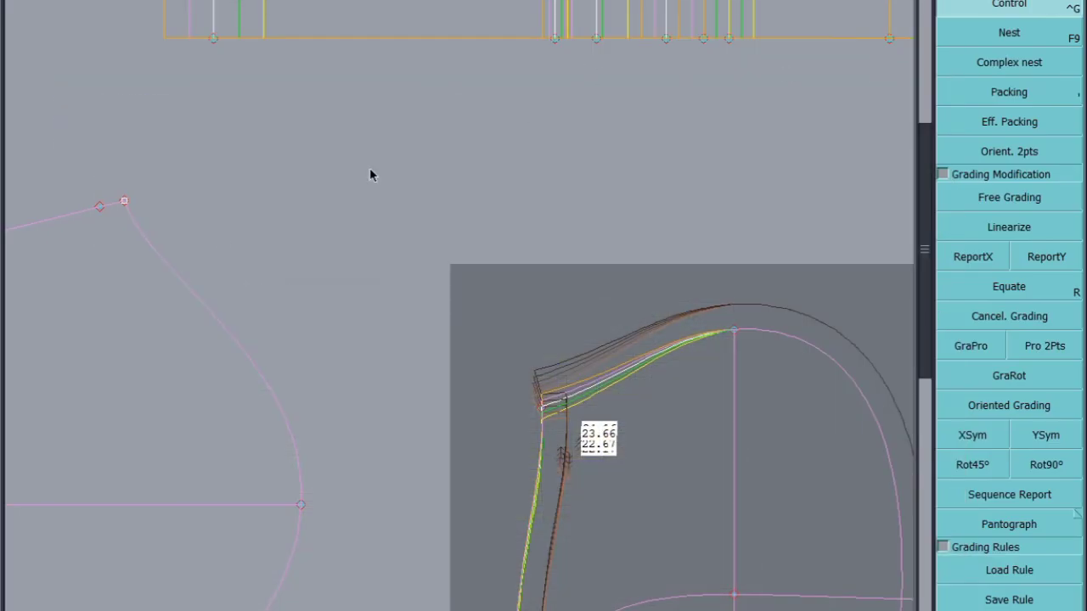
Set the X grading of the hood curve's lower back point to 0.50 per size, reaching 1.00 at XXL
{"action": "scroll", "coordinate": [371, 175], "scroll_direction": "down", "scroll_amount": 1}
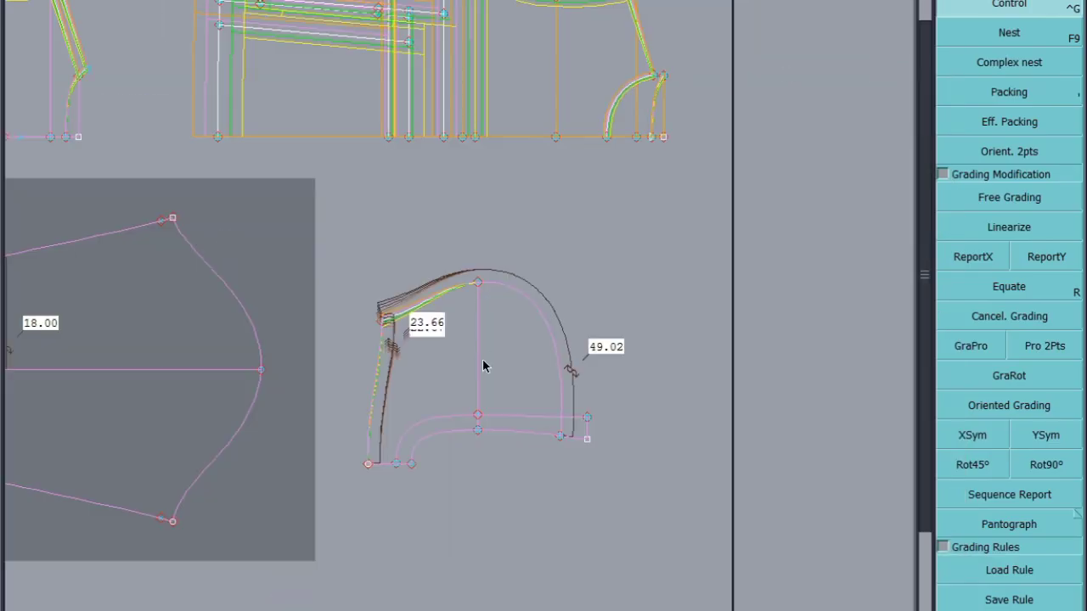
{"action": "left_click", "coordinate": [568, 443]}
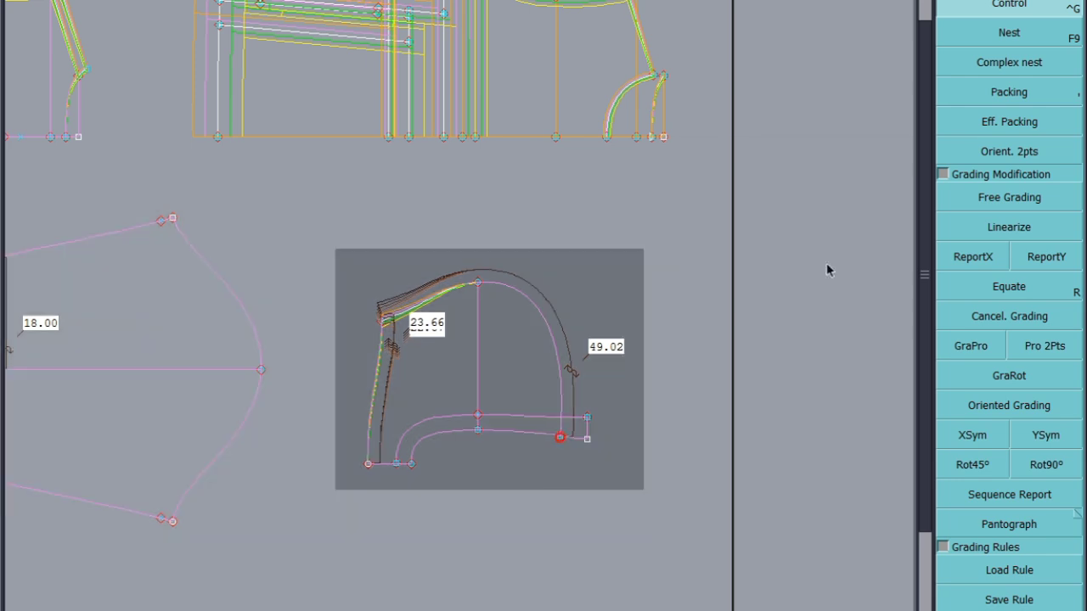
{"action": "left_click", "coordinate": [850, 9]}
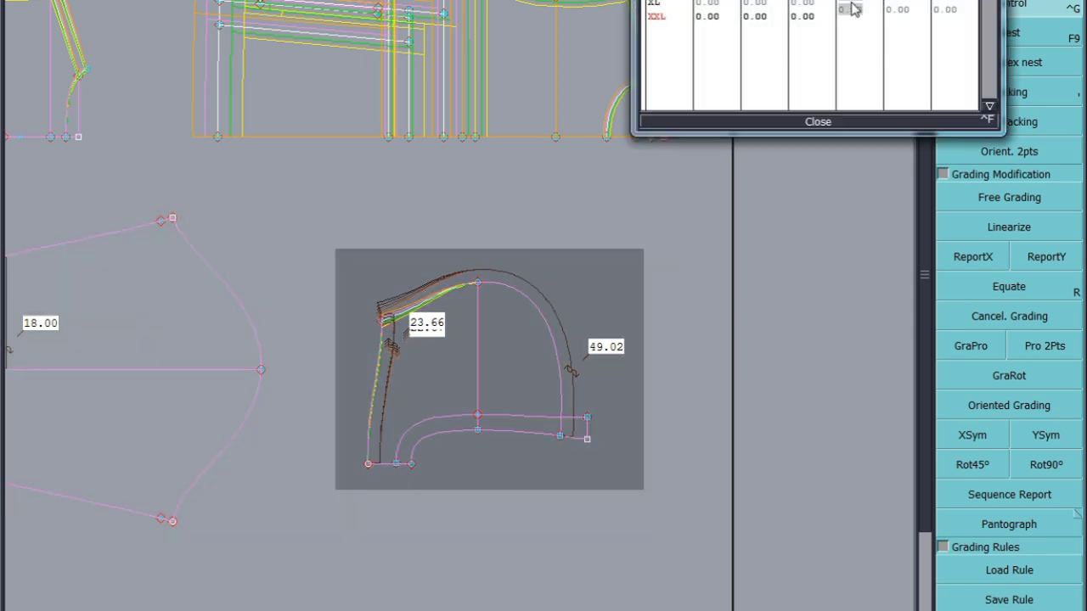
{"action": "type", "text": "0.5"}
{"action": "key", "text": "Return"}
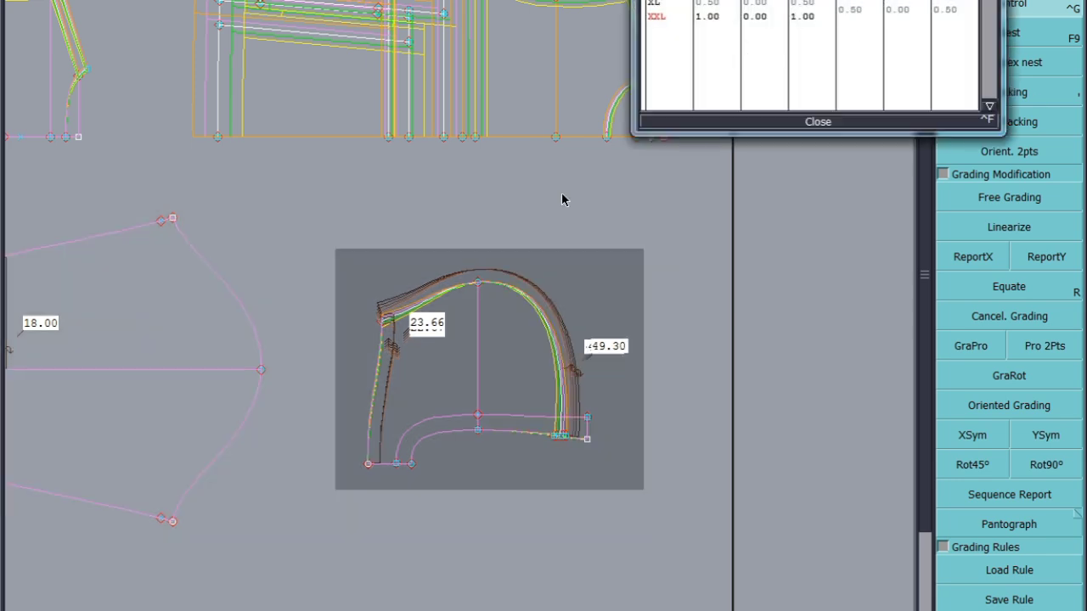
Set the Y grading of the hood's crown point to 0.50 per size, reaching 1.00 at XXL
{"action": "left_click", "coordinate": [477, 282]}
{"action": "left_click", "coordinate": [899, 12]}
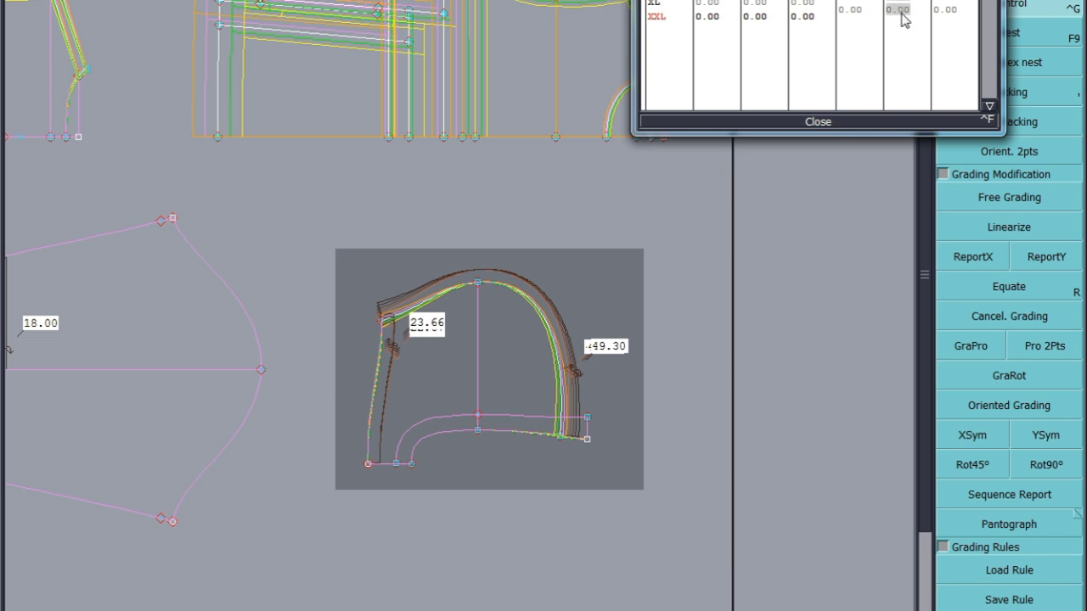
{"action": "type", "text": "0.5"}
{"action": "key", "text": "Return"}
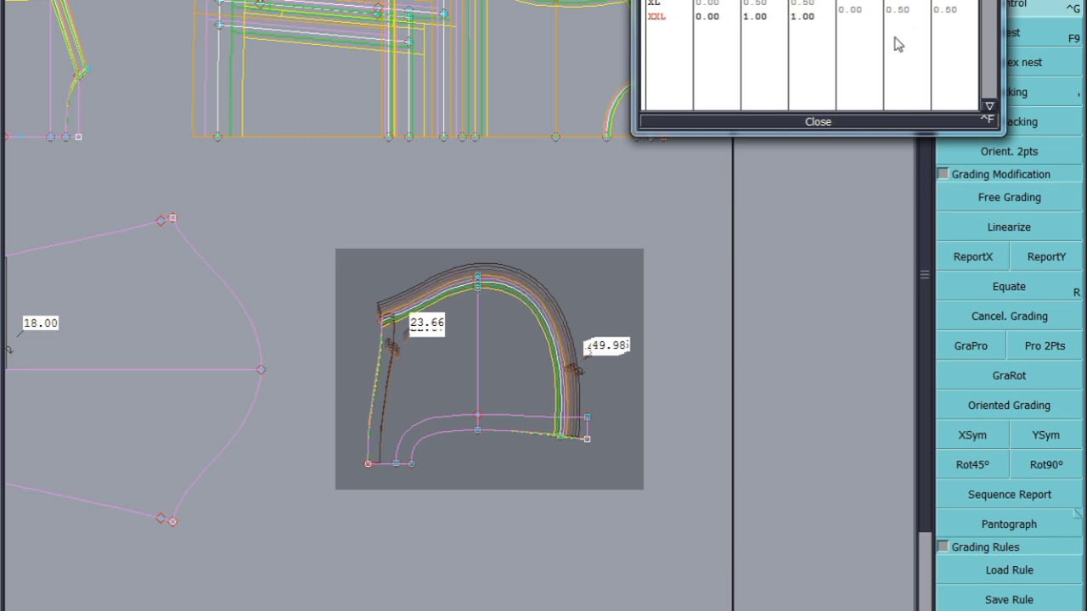
{"action": "left_click", "coordinate": [818, 122]}
Copy the hood's lower back point X grading to the two neckband end points with ReportX, and save the model past the warnings
{"action": "left_click", "coordinate": [972, 257]}
{"action": "scroll", "coordinate": [556, 443], "scroll_direction": "up", "scroll_amount": 2}
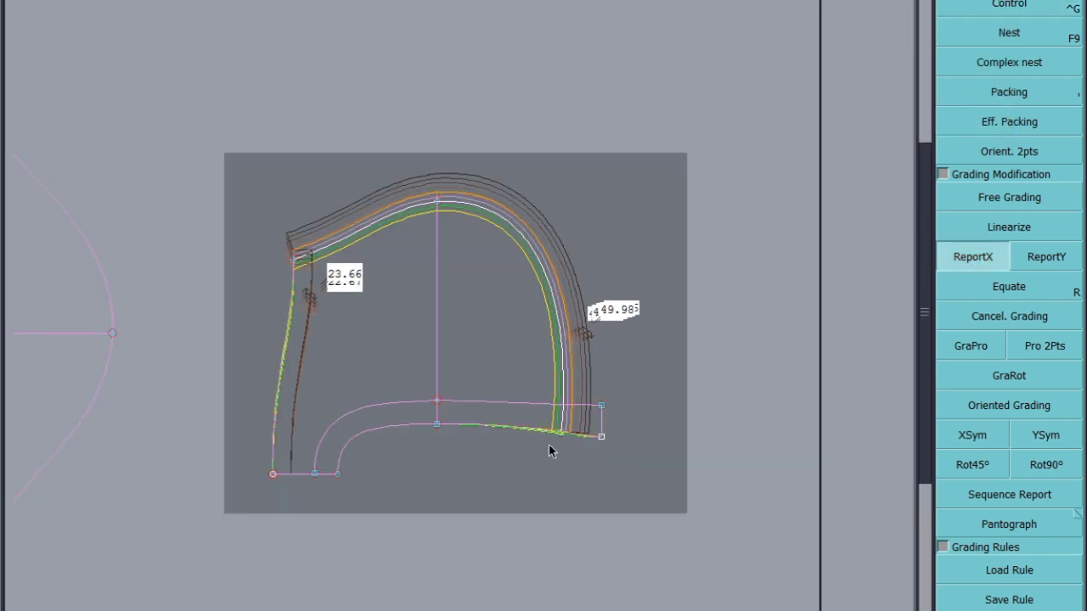
{"action": "left_click", "coordinate": [601, 437]}
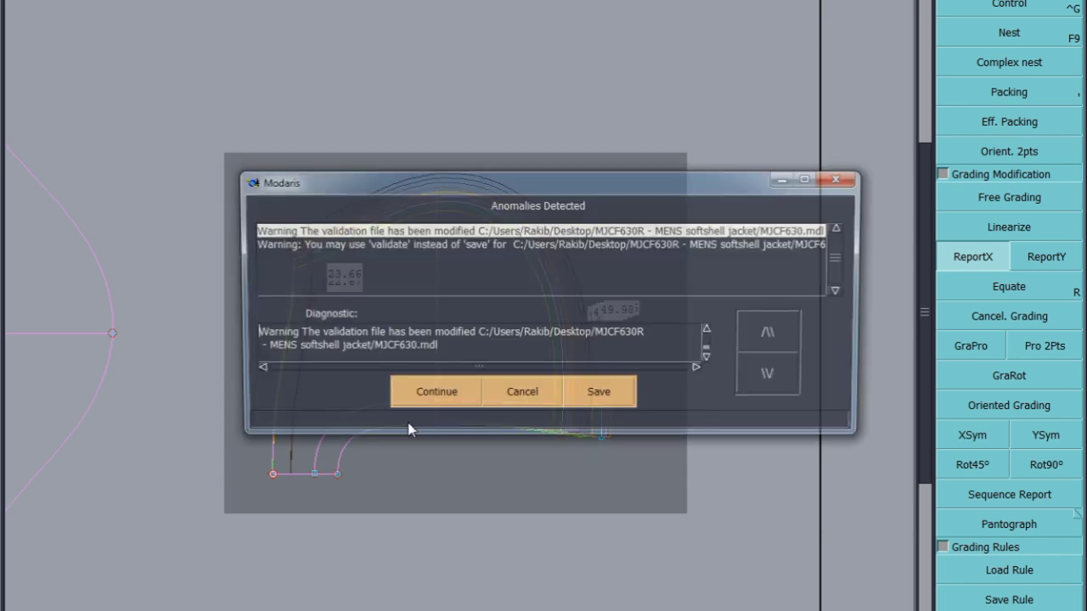
{"action": "left_click", "coordinate": [425, 391]}
Measure the hood's outer curve from the top front corner to the lower back point in every size, and close the measurement table
{"action": "scroll", "coordinate": [505, 448], "scroll_direction": "down", "scroll_amount": 2}
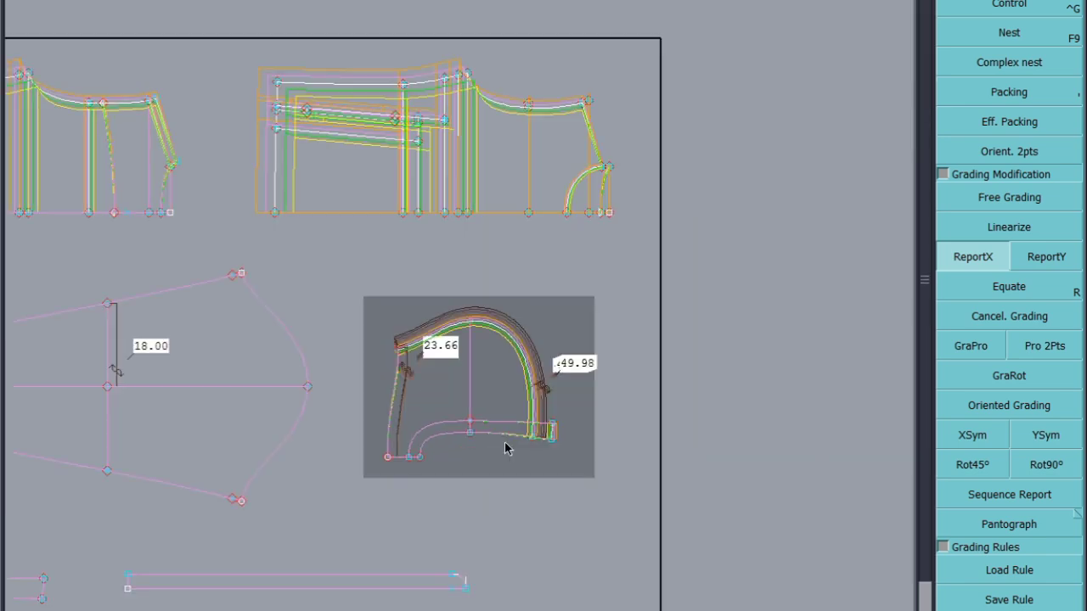
{"action": "scroll", "coordinate": [538, 413], "scroll_direction": "down", "scroll_amount": 2}
{"action": "scroll", "coordinate": [519, 435], "scroll_direction": "up", "scroll_amount": 4}
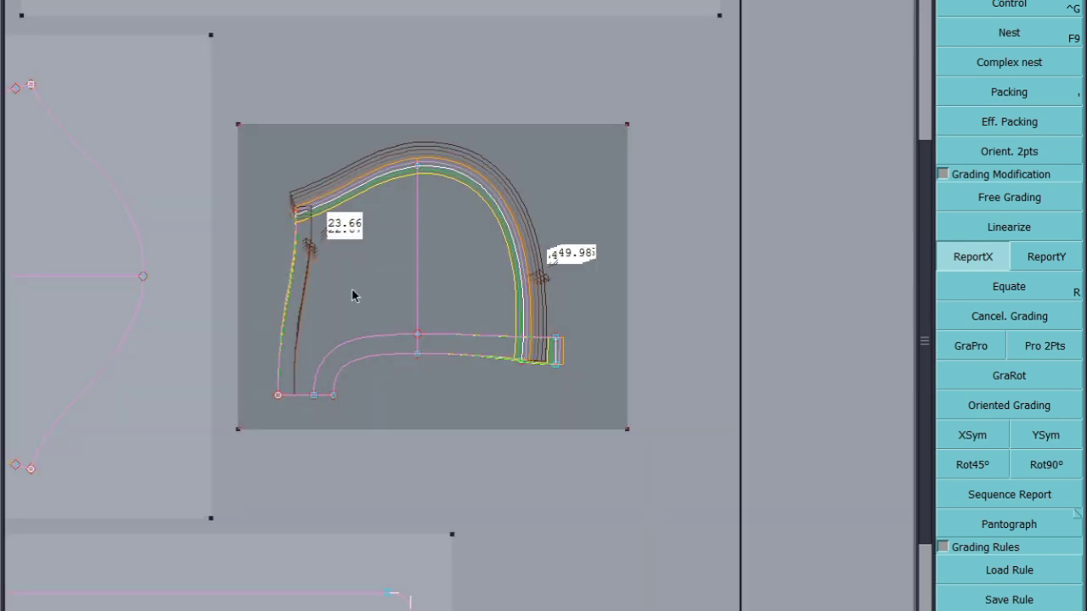
{"action": "key", "text": "F10"}
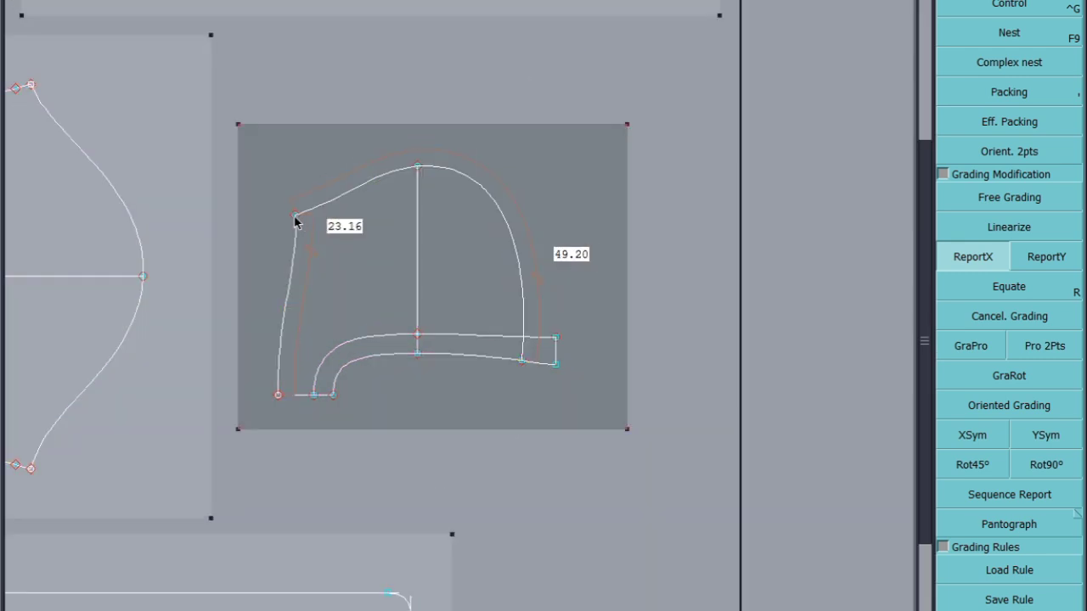
{"action": "left_click", "coordinate": [295, 218]}
{"action": "left_click", "coordinate": [521, 359]}
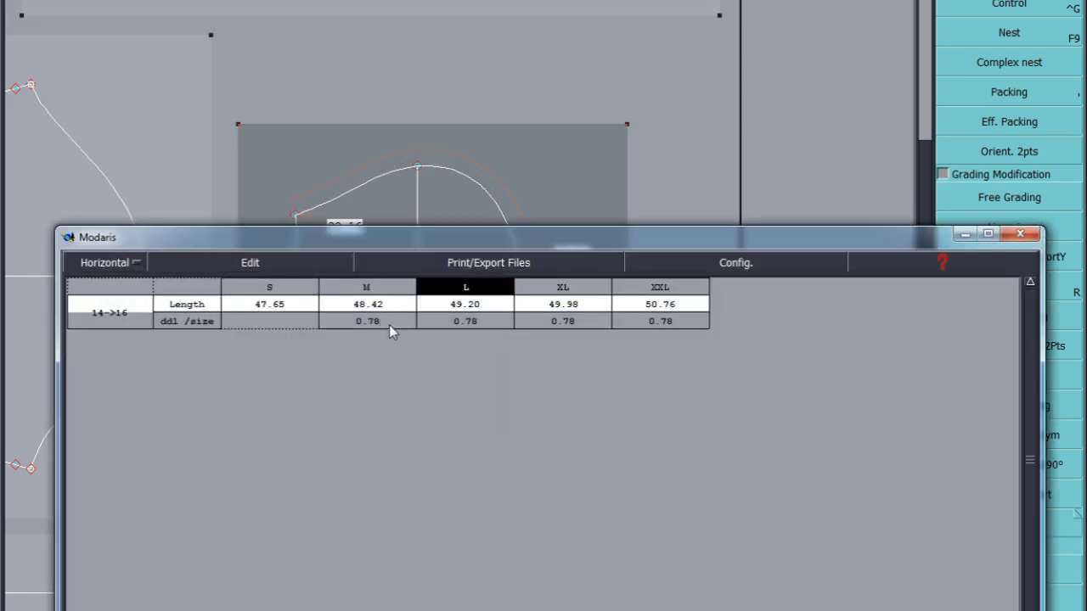
{"action": "left_click", "coordinate": [213, 264]}
{"action": "left_click", "coordinate": [213, 342]}
Set the X grading of the tapered strip's upper end corner to 0.79 per size
{"action": "key", "text": "j"}
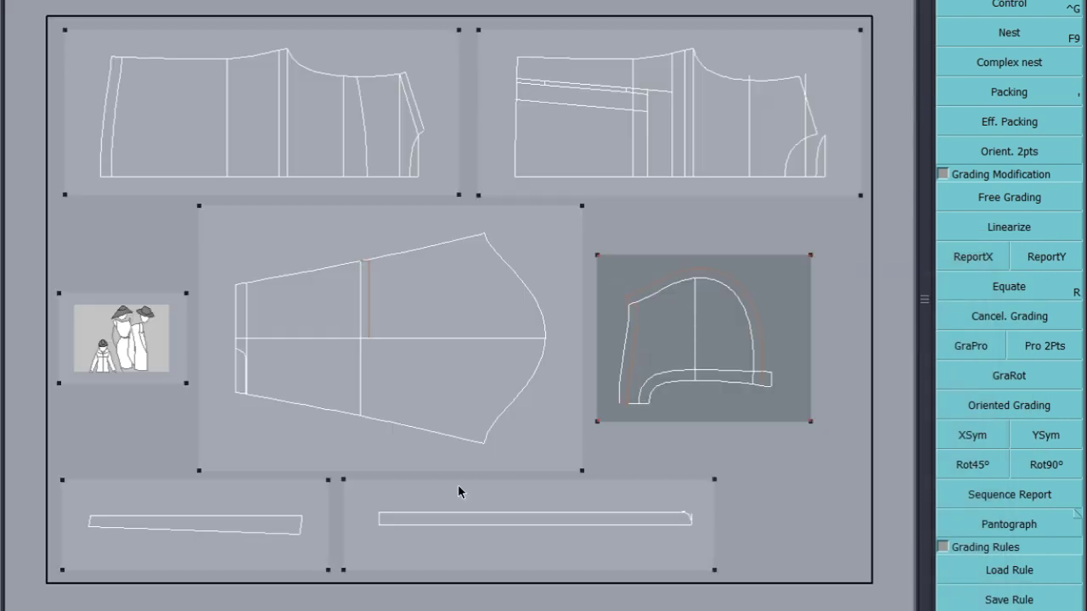
{"action": "scroll", "coordinate": [127, 543], "scroll_direction": "up", "scroll_amount": 2}
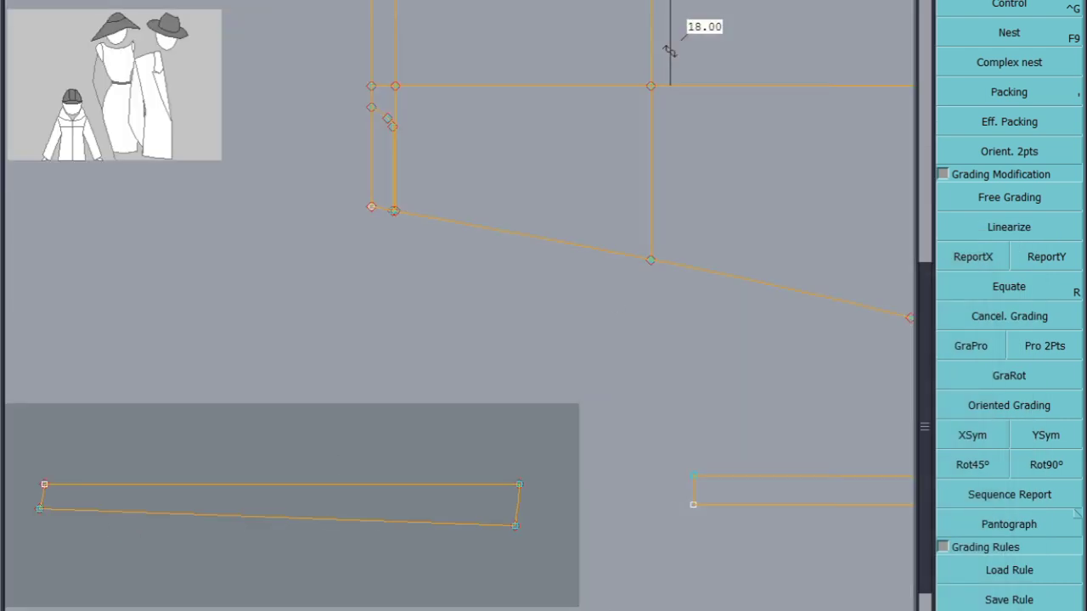
{"action": "left_click", "coordinate": [1005, 5]}
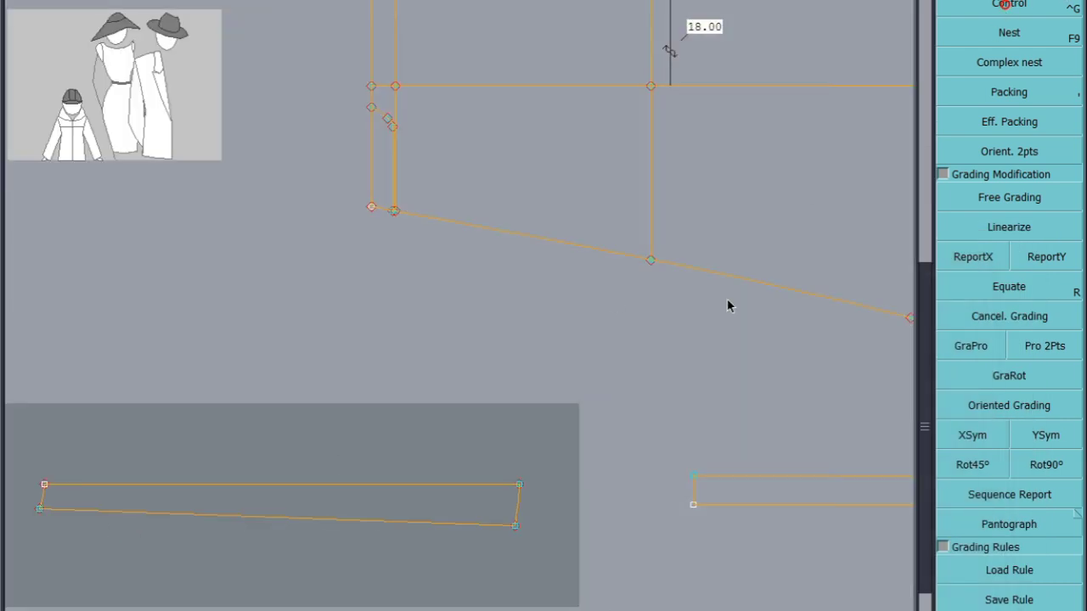
{"action": "left_click", "coordinate": [519, 485]}
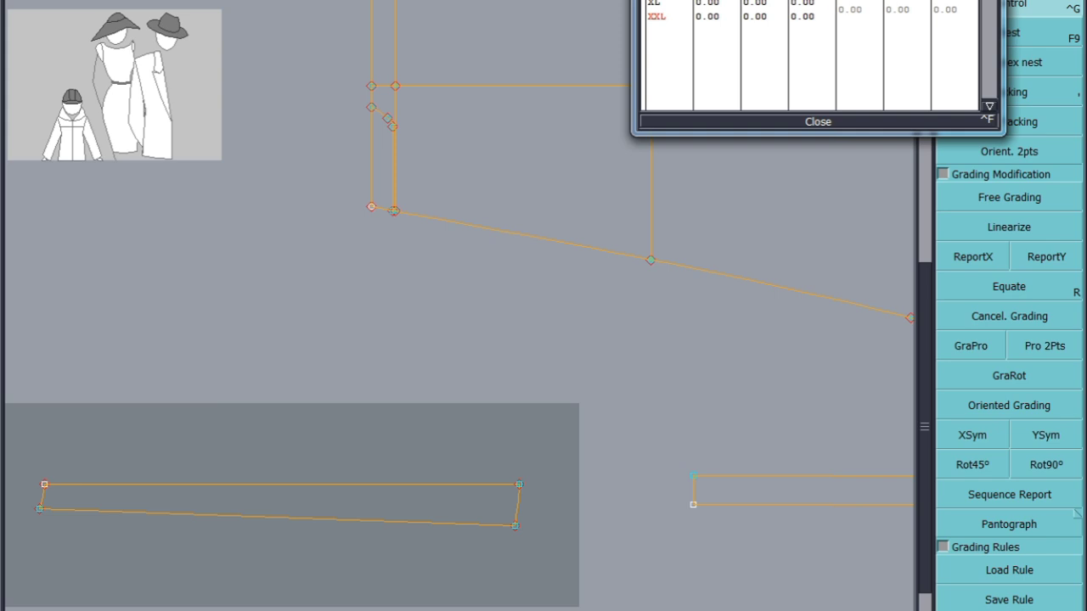
{"action": "left_click", "coordinate": [852, 9]}
{"action": "type", "text": ".79"}
{"action": "key", "text": "Return"}
{"action": "left_click", "coordinate": [815, 122]}
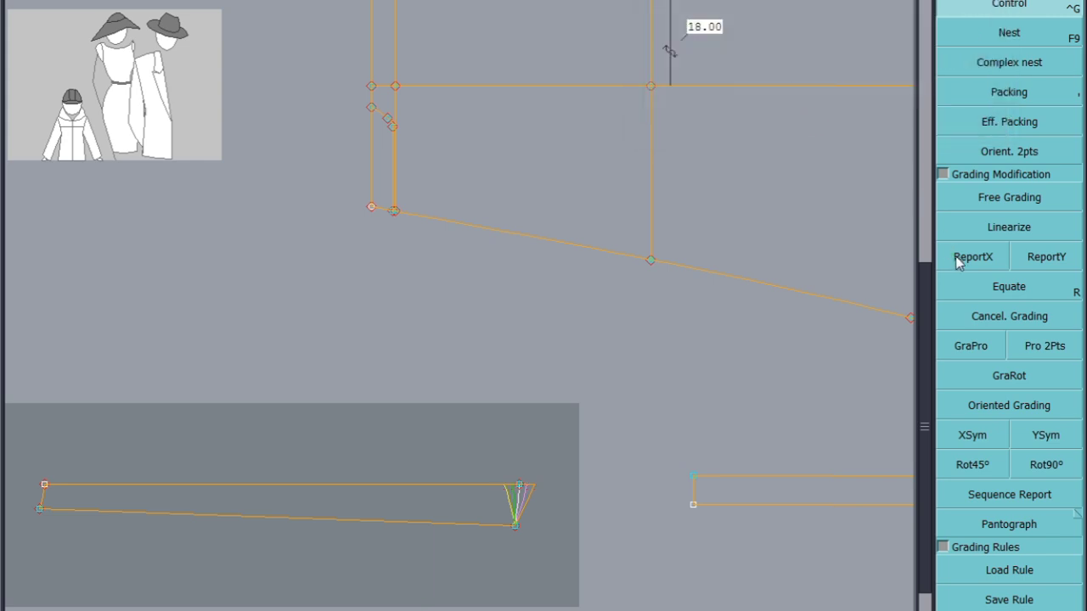
Copy the upper end corner's X grading to the tapered strip's lower end corner with ReportX, and save the model past the warning
{"action": "left_click", "coordinate": [959, 257]}
{"action": "left_click", "coordinate": [520, 488]}
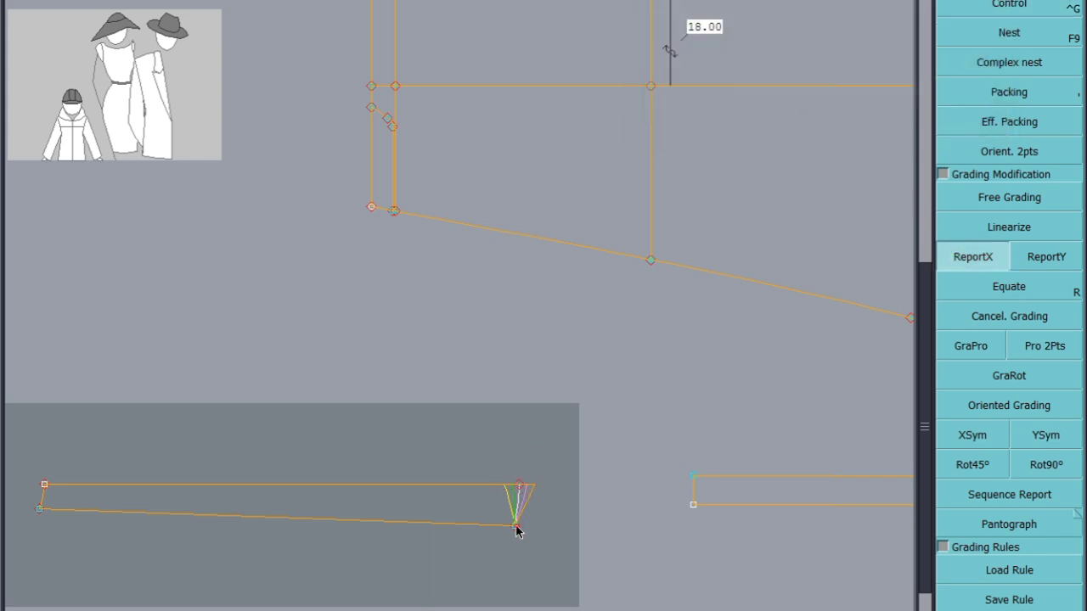
{"action": "left_click", "coordinate": [516, 526]}
{"action": "key", "text": "j"}
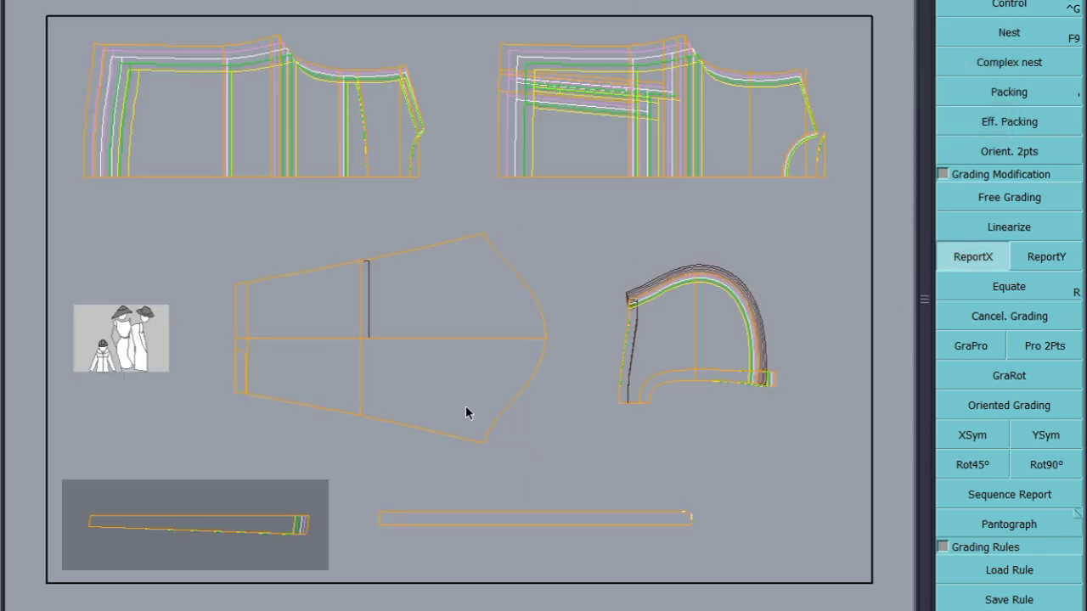
{"action": "key", "text": "ctrl+s"}
{"action": "left_click", "coordinate": [443, 395]}
Switch to the base size and measure the front neckline curve from the centre front to the shoulder in every size
{"action": "scroll", "coordinate": [828, 133], "scroll_direction": "up", "scroll_amount": 2}
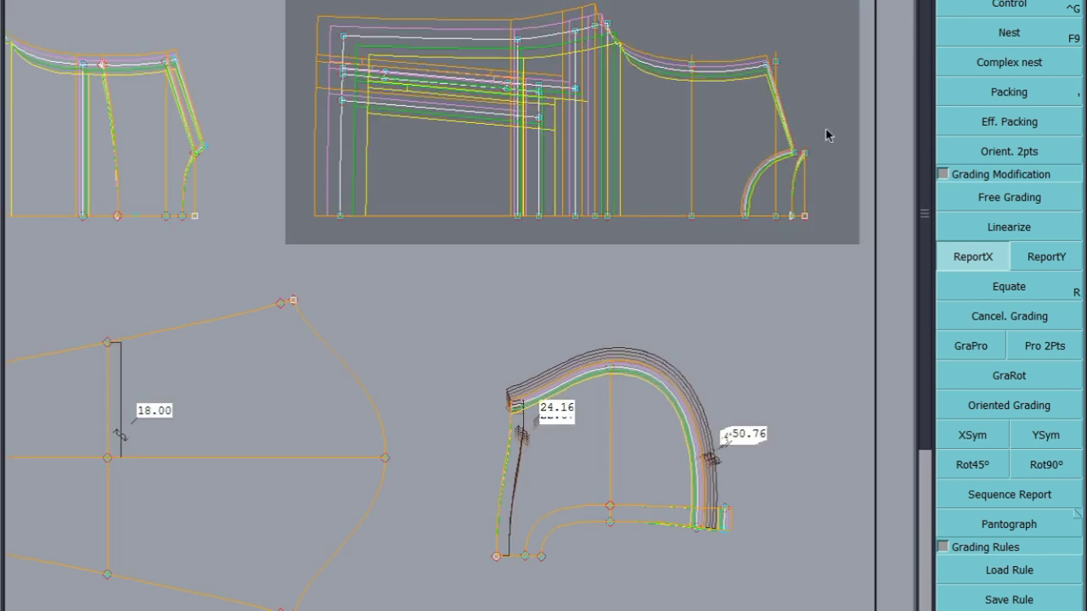
{"action": "scroll", "coordinate": [824, 134], "scroll_direction": "up", "scroll_amount": 2}
{"action": "key", "text": "F12"}
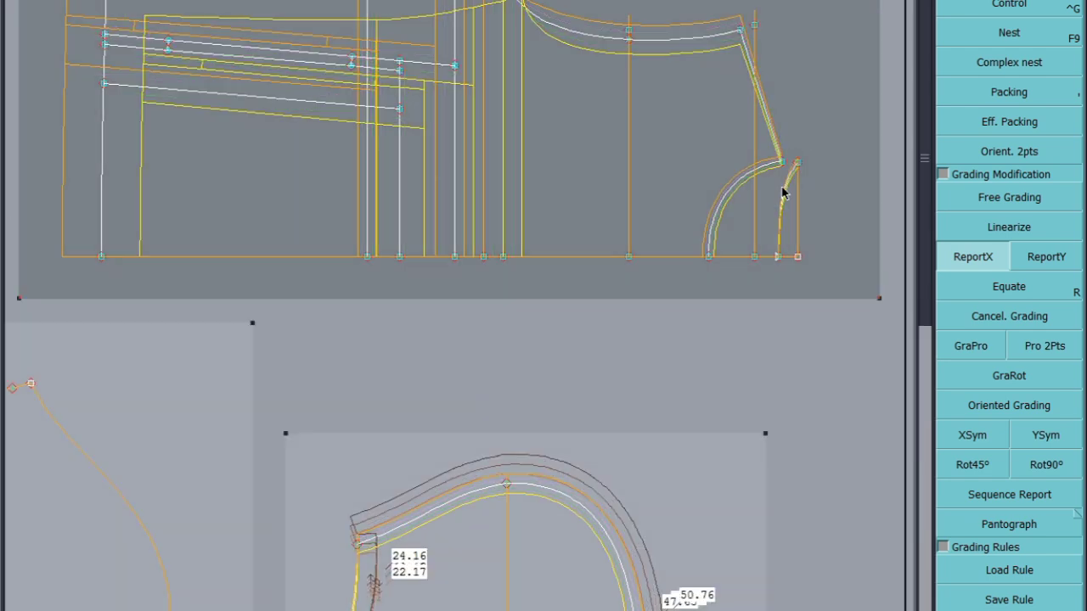
{"action": "key", "text": "F11"}
{"action": "key", "text": "F10"}
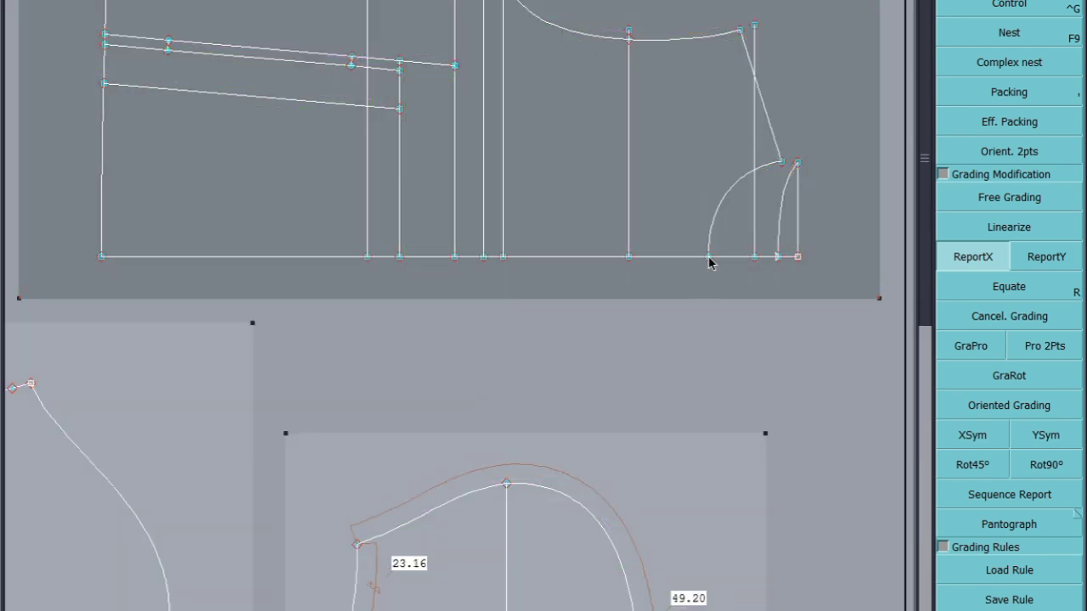
{"action": "key", "text": "l"}
{"action": "left_click", "coordinate": [713, 253]}
{"action": "left_click", "coordinate": [783, 162]}
Measure the back neckline curve in every size and add an accumulation of the front and back neckline lengths
{"action": "scroll", "coordinate": [782, 161], "scroll_direction": "down", "scroll_amount": 3}
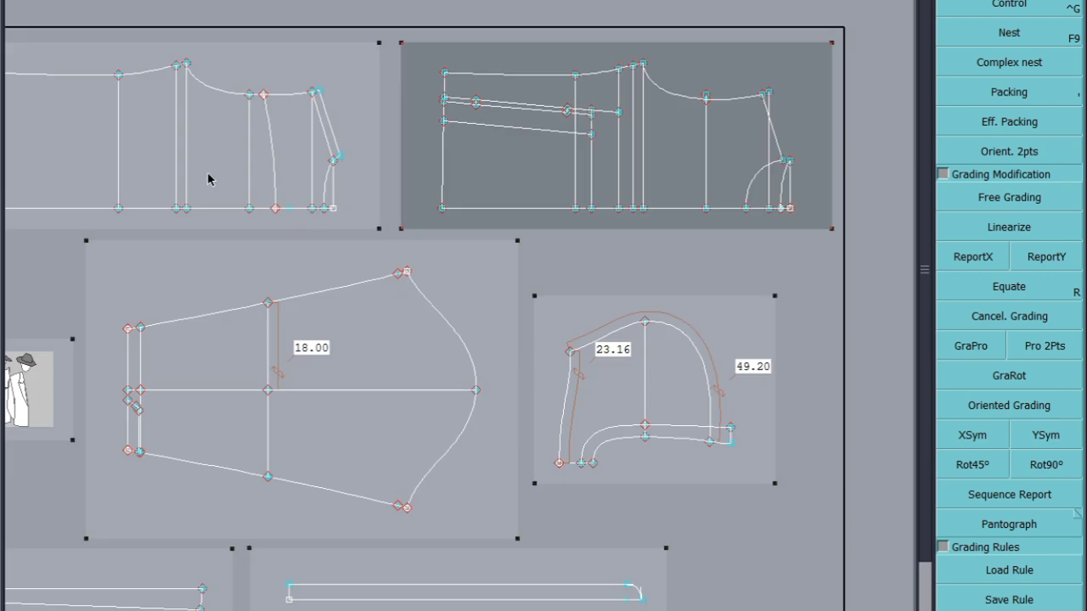
{"action": "scroll", "coordinate": [323, 174], "scroll_direction": "up", "scroll_amount": 3}
{"action": "left_click", "coordinate": [365, 139]}
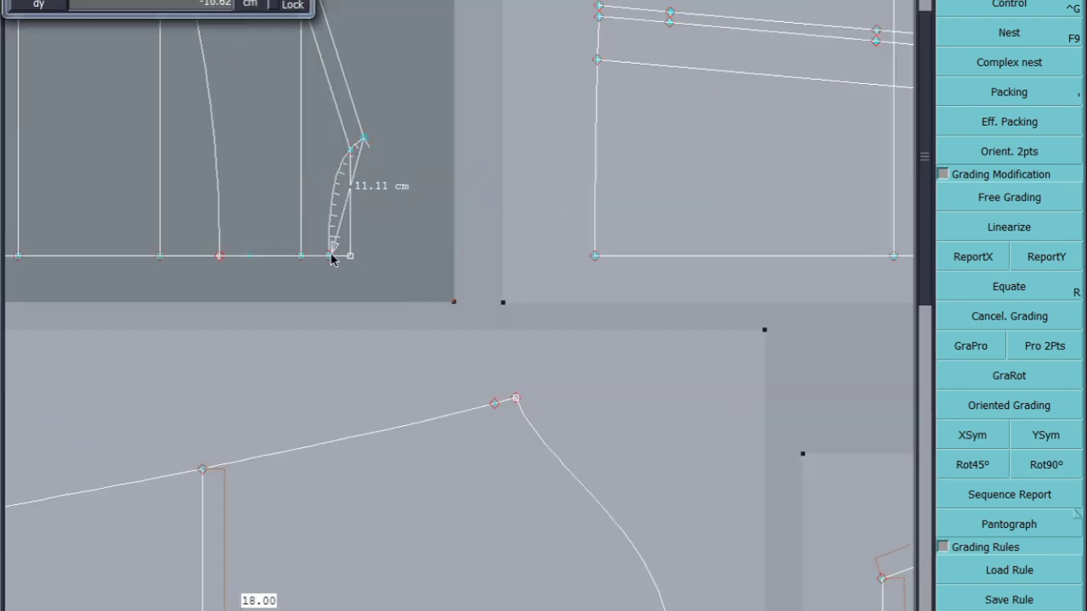
{"action": "left_click", "coordinate": [332, 255]}
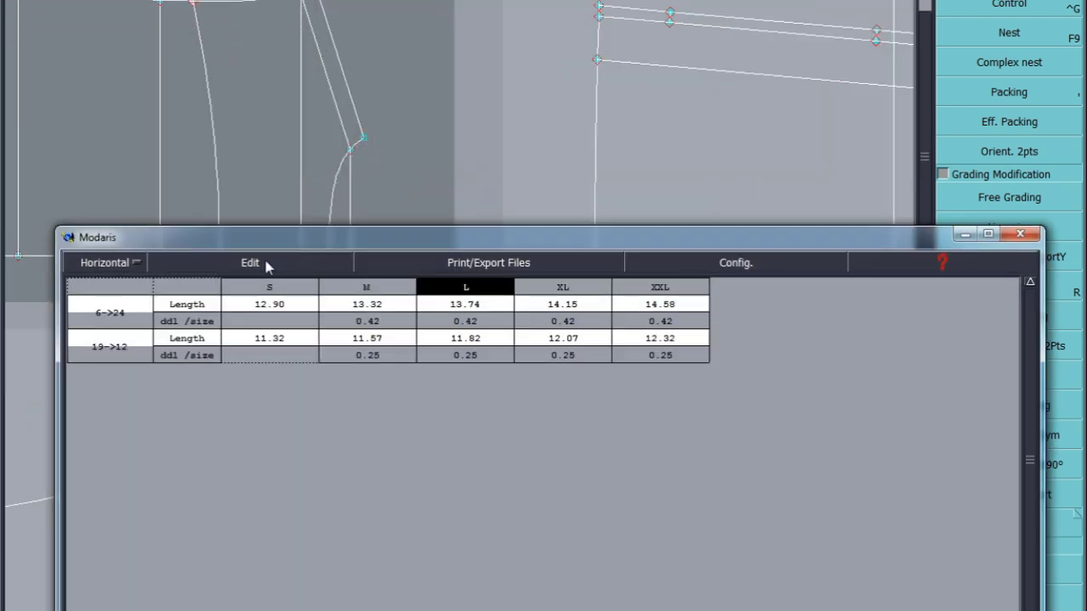
{"action": "left_click", "coordinate": [266, 265]}
{"action": "left_click", "coordinate": [222, 316]}
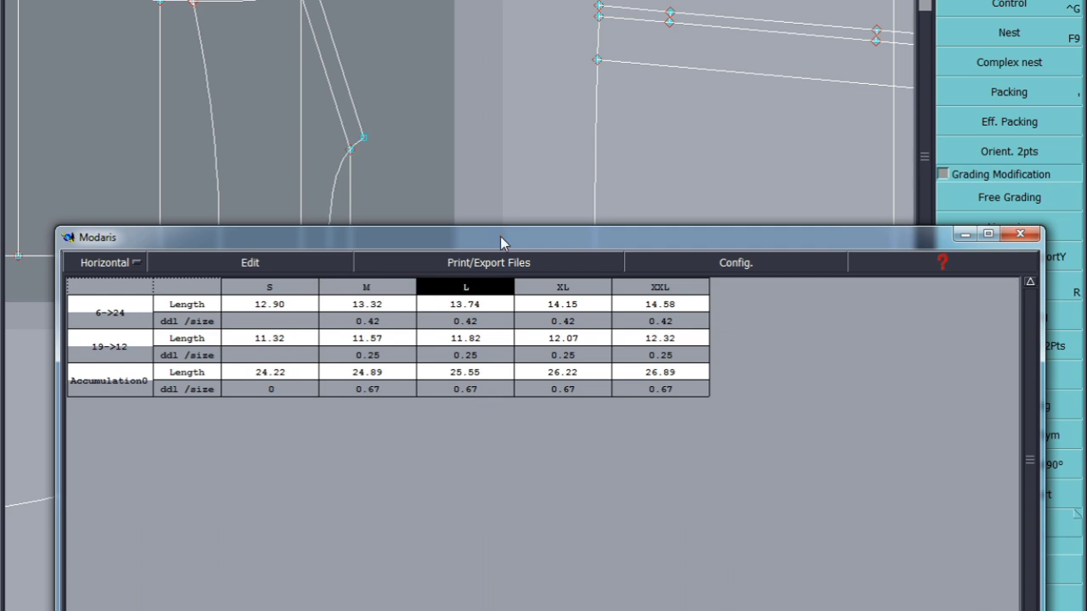
Move the measurement table clear of the pieces and adjust the Y grading of the back piece's neck-shoulder point
{"action": "left_click_drag", "start_coordinate": [500, 236], "coordinate": [421, 454]}
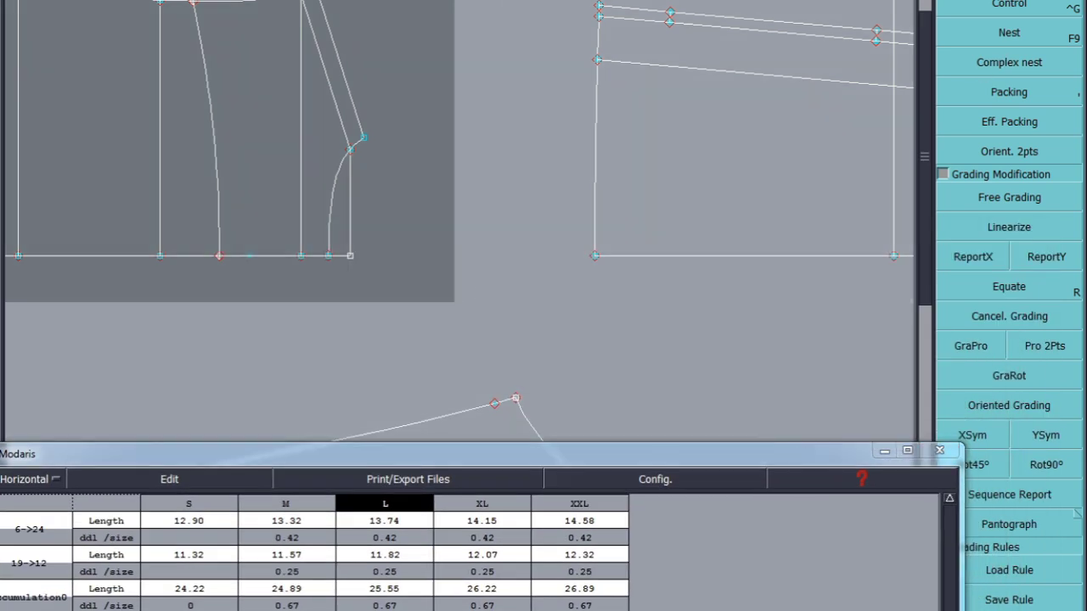
{"action": "left_click", "coordinate": [364, 137]}
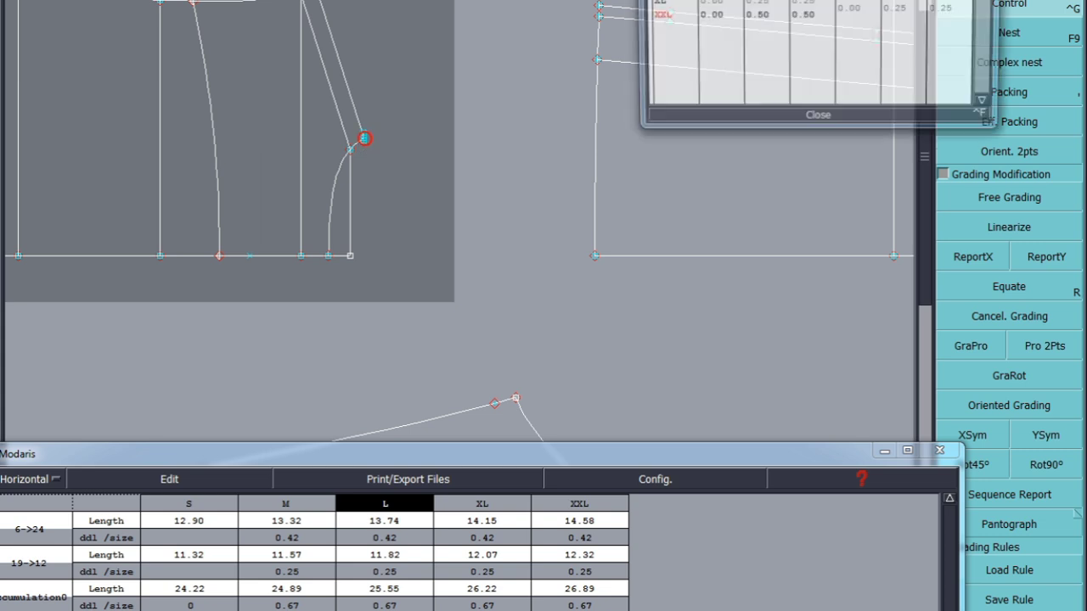
{"action": "left_click", "coordinate": [902, 11]}
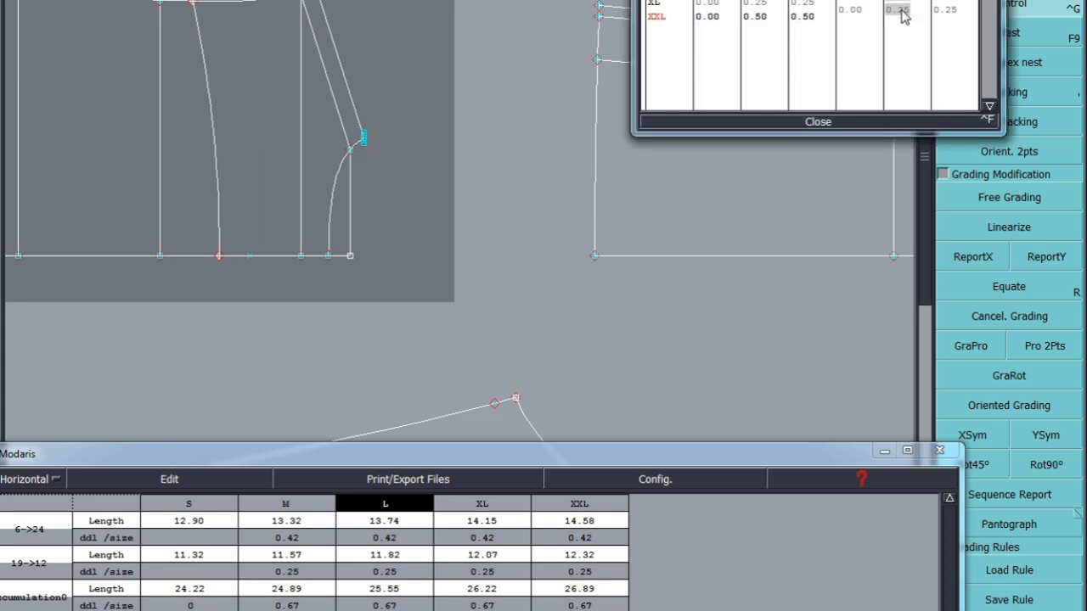
{"action": "left_click", "coordinate": [811, 121]}
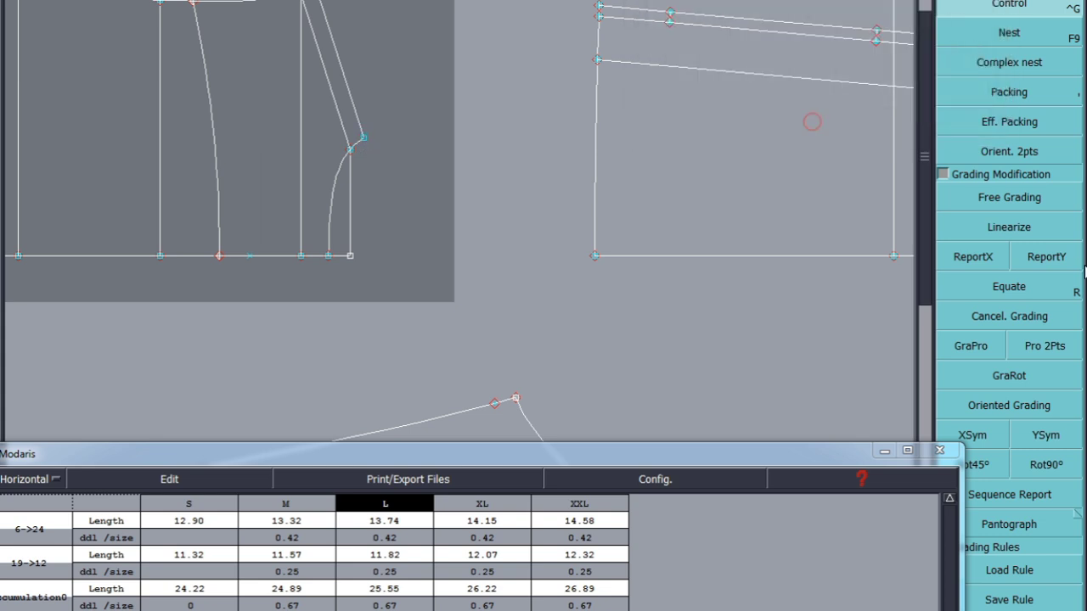
Copy the back neck-shoulder point's Y grading with ReportY to the adjacent back neckline point and the front neck-shoulder points
{"action": "left_click", "coordinate": [1046, 256]}
{"action": "left_click", "coordinate": [350, 150]}
{"action": "left_click", "coordinate": [365, 140]}
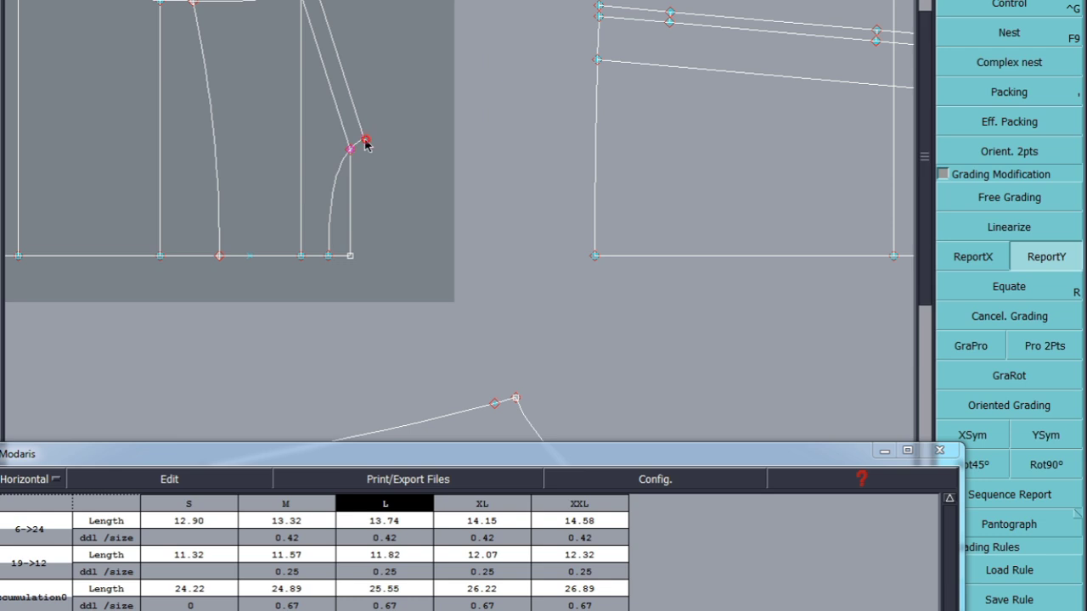
{"action": "scroll", "coordinate": [297, 153], "scroll_direction": "down", "scroll_amount": 2}
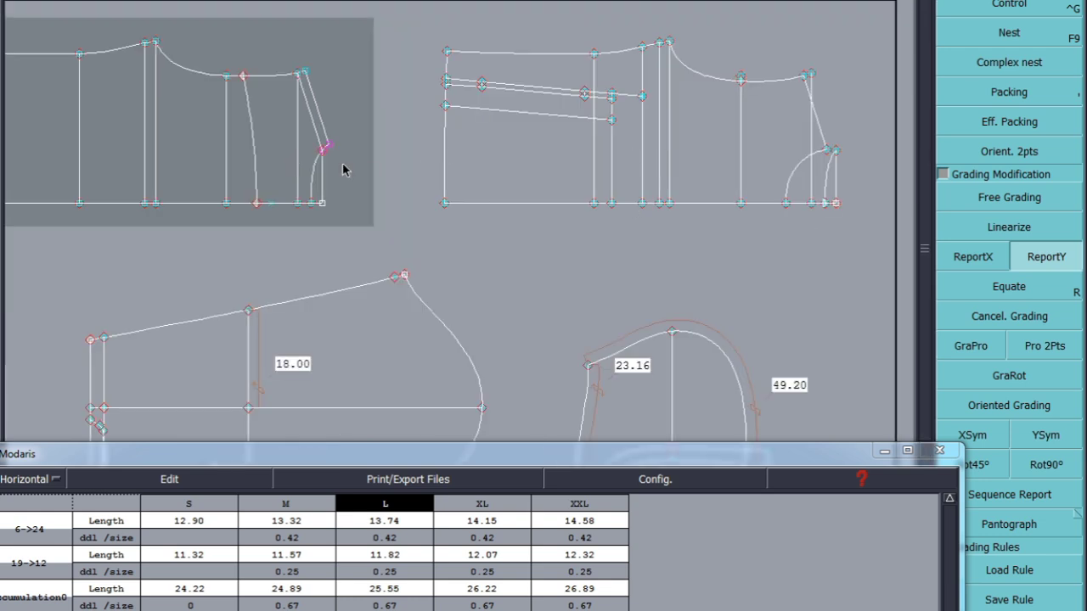
{"action": "left_click_drag", "start_coordinate": [870, 130], "coordinate": [807, 164]}
{"action": "left_click", "coordinate": [329, 144]}
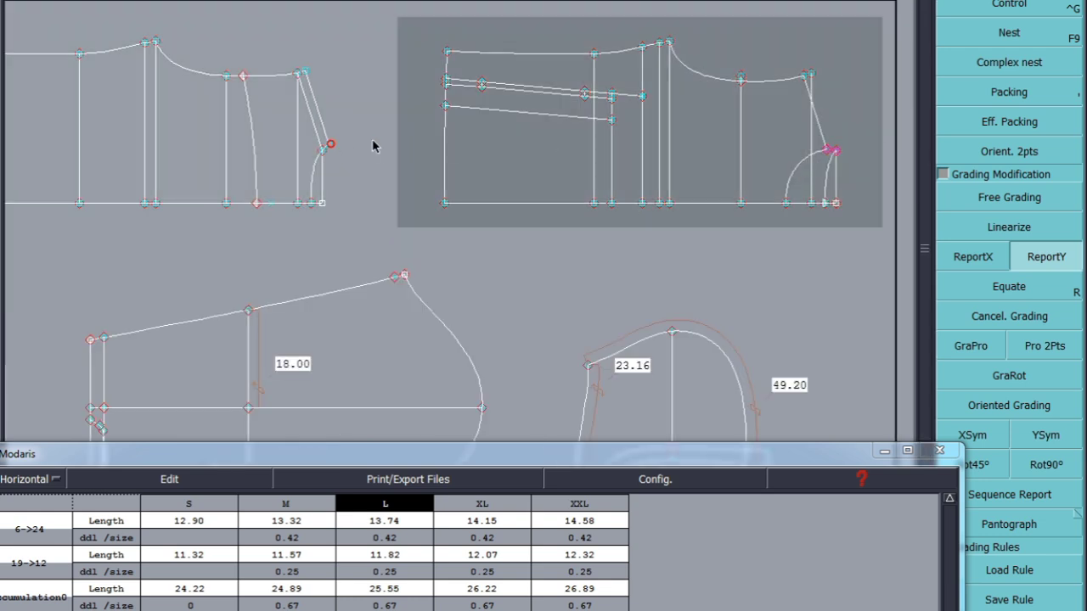
{"action": "left_click", "coordinate": [829, 150]}
Adjust the X grading of the front neckline's centre front point
{"action": "left_click", "coordinate": [1017, 5]}
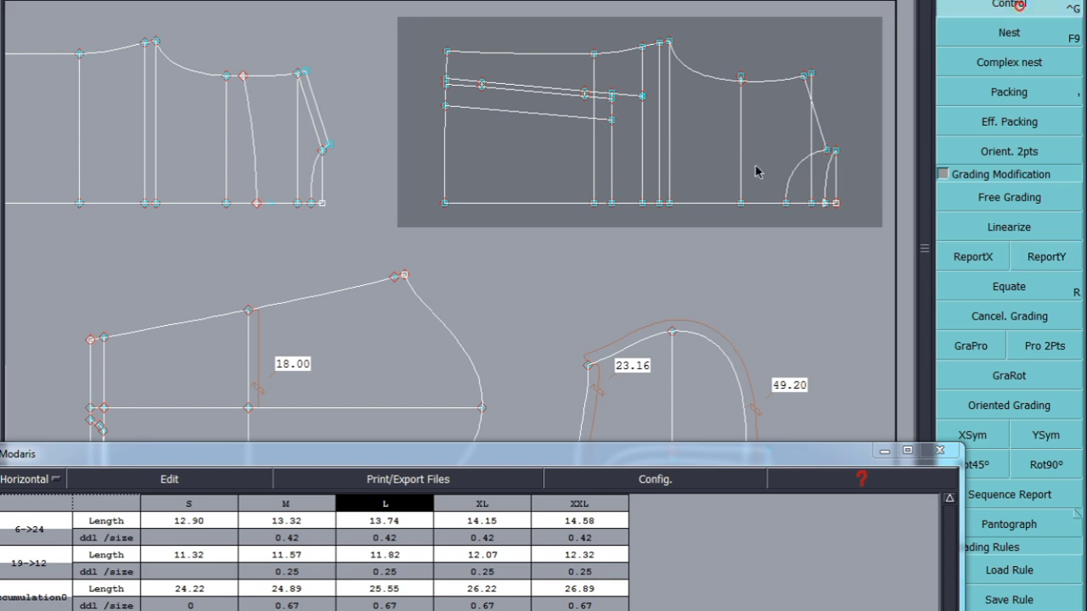
{"action": "left_click", "coordinate": [785, 203]}
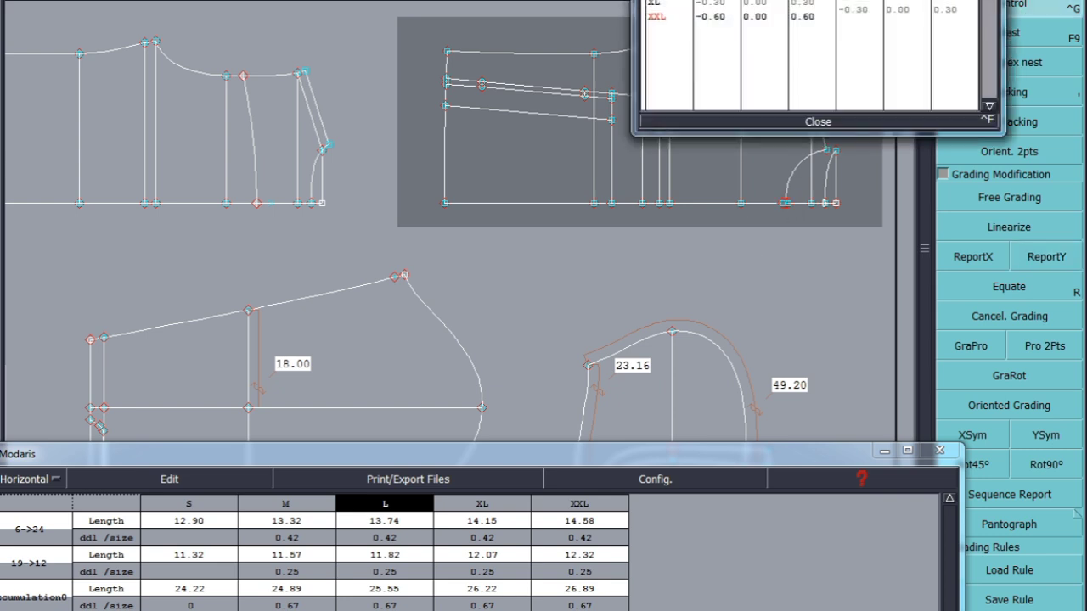
{"action": "left_click", "coordinate": [855, 10]}
{"action": "left_click", "coordinate": [815, 123]}
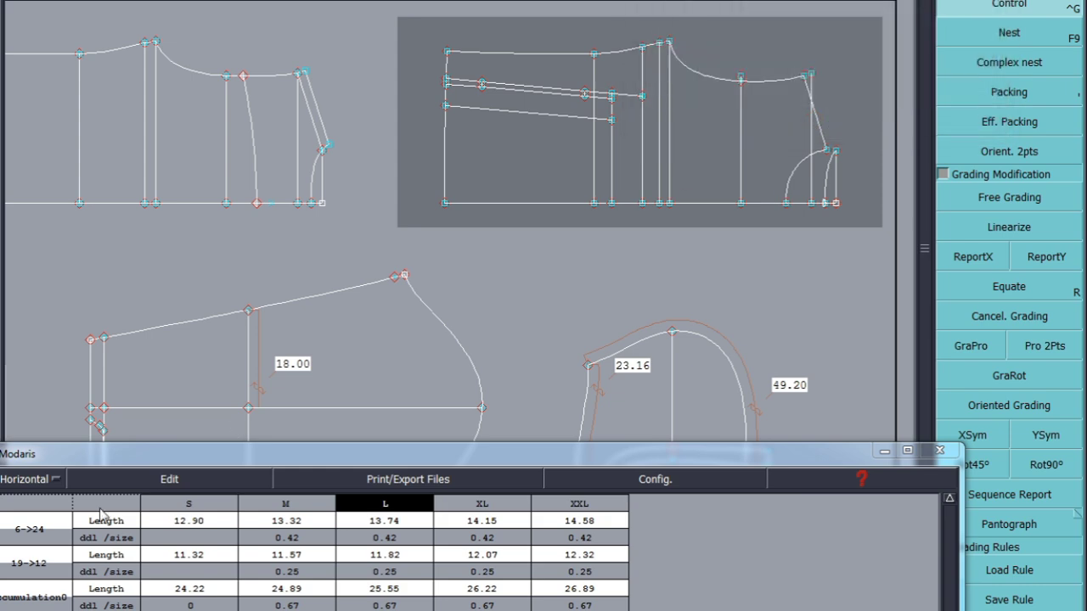
Empty the measurement table, remeasure the back and front neckline curves in every size, and accumulate their lengths
{"action": "left_click", "coordinate": [116, 478]}
{"action": "left_click", "coordinate": [126, 562]}
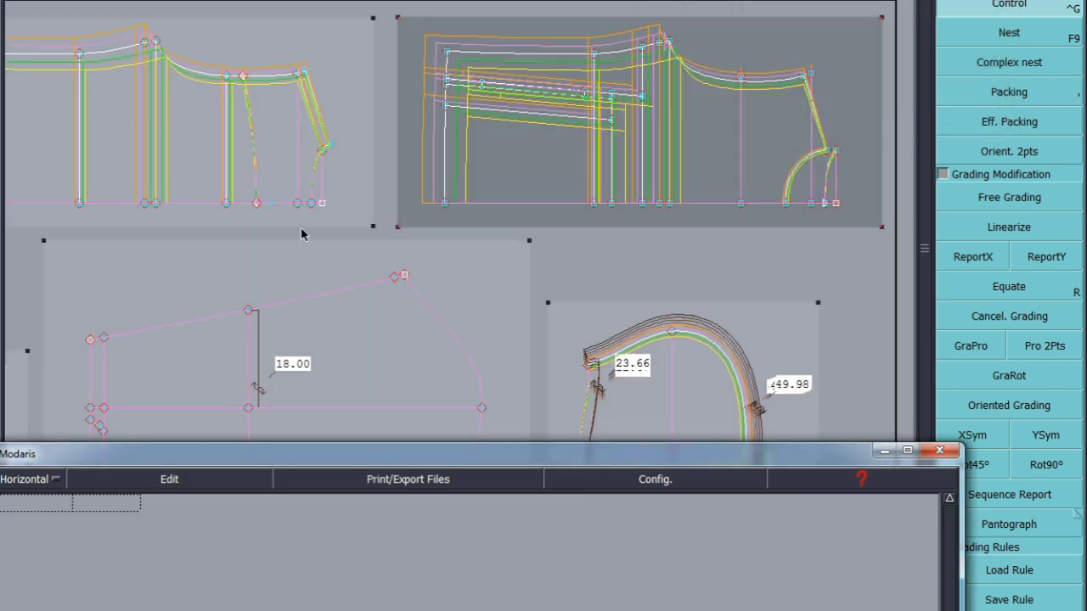
{"action": "key", "text": "F10"}
{"action": "left_click", "coordinate": [311, 204]}
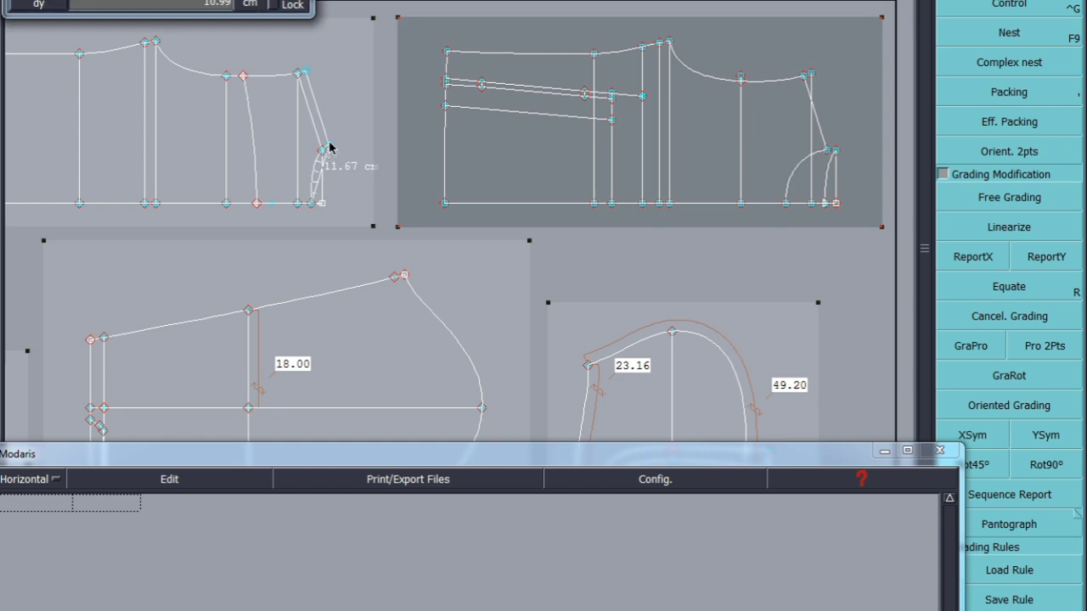
{"action": "left_click", "coordinate": [328, 146]}
{"action": "left_click", "coordinate": [832, 152]}
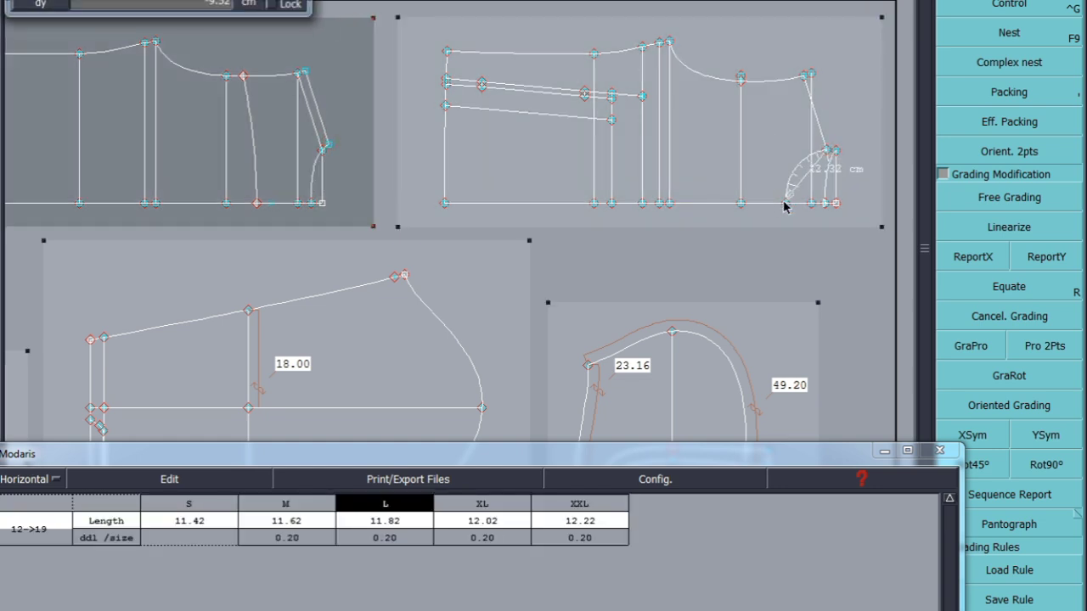
{"action": "left_click", "coordinate": [785, 204]}
{"action": "left_click", "coordinate": [169, 478]}
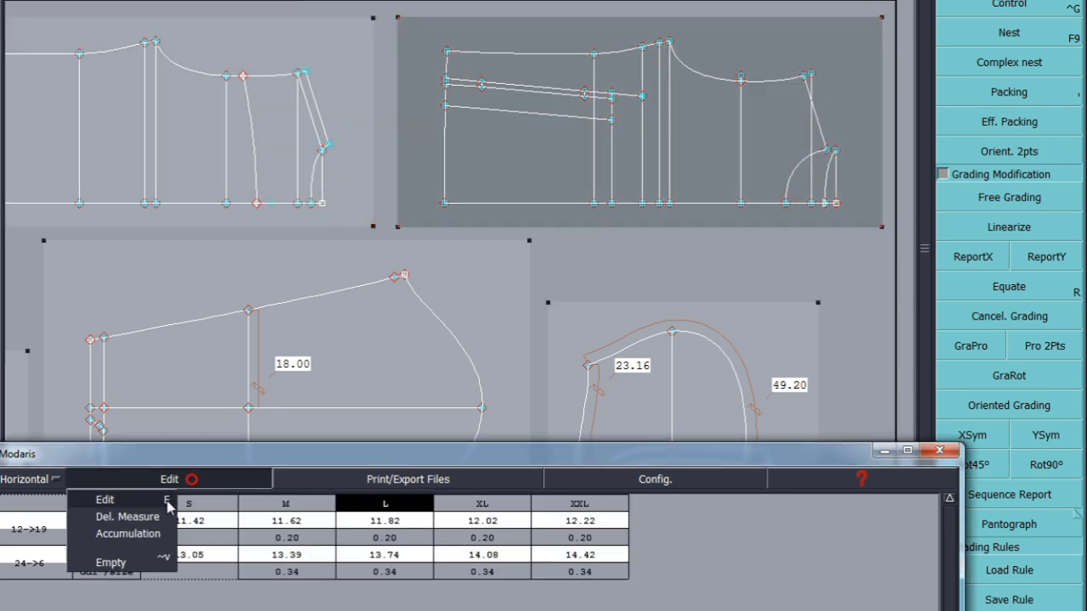
{"action": "left_click", "coordinate": [123, 533]}
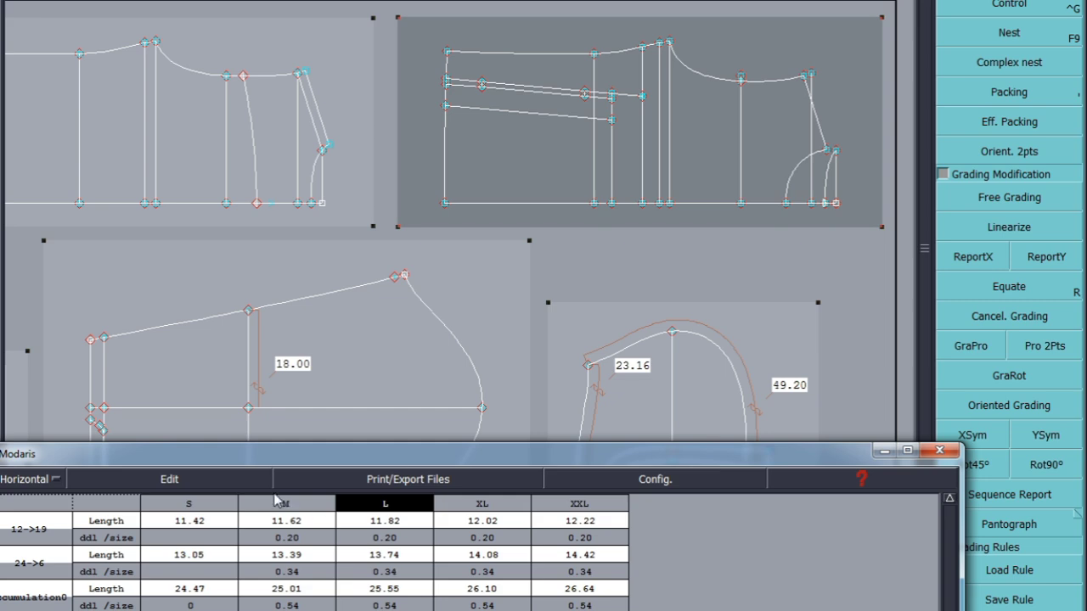
Clear all neckline measurements from the measurement table and close it
{"action": "left_click", "coordinate": [160, 482]}
{"action": "left_click", "coordinate": [127, 562]}
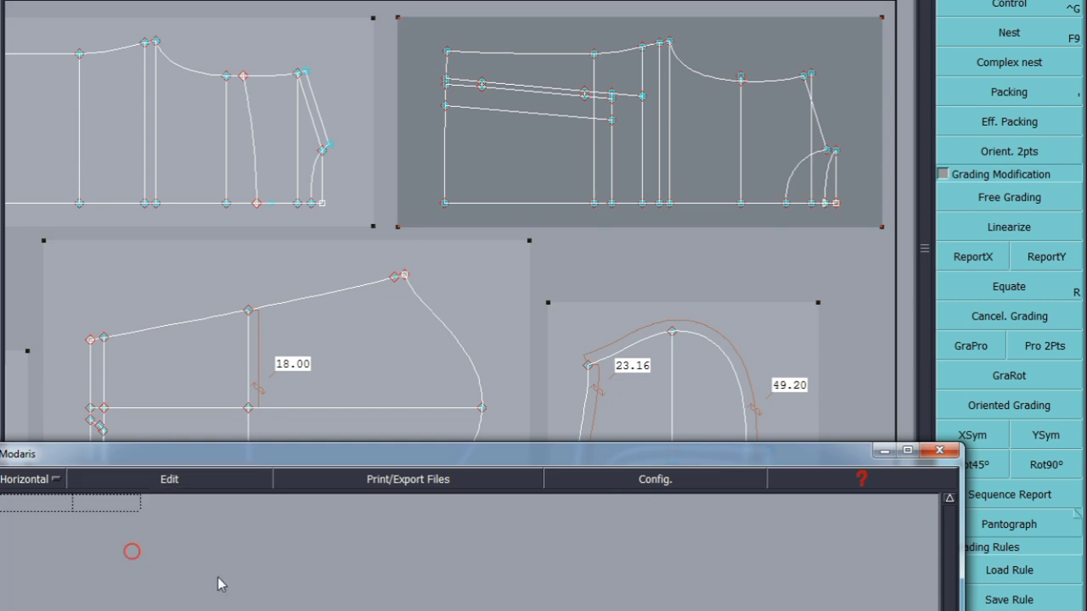
{"action": "left_click_drag", "start_coordinate": [437, 456], "coordinate": [475, 192]}
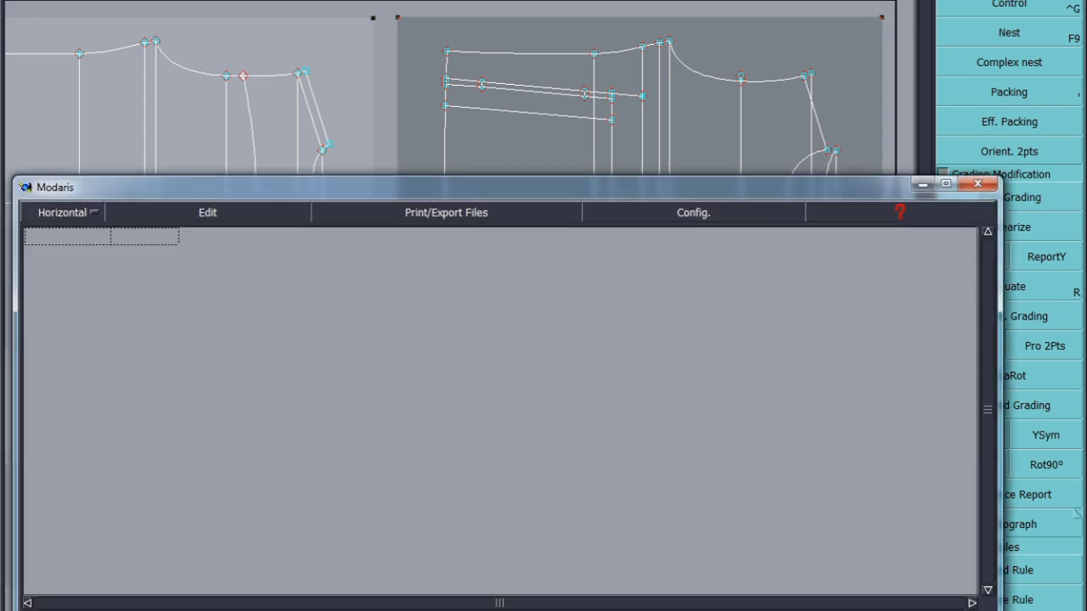
{"action": "left_click", "coordinate": [977, 183]}
Show the full size nest on all pieces and save the model past the warning
{"action": "key", "text": "j"}
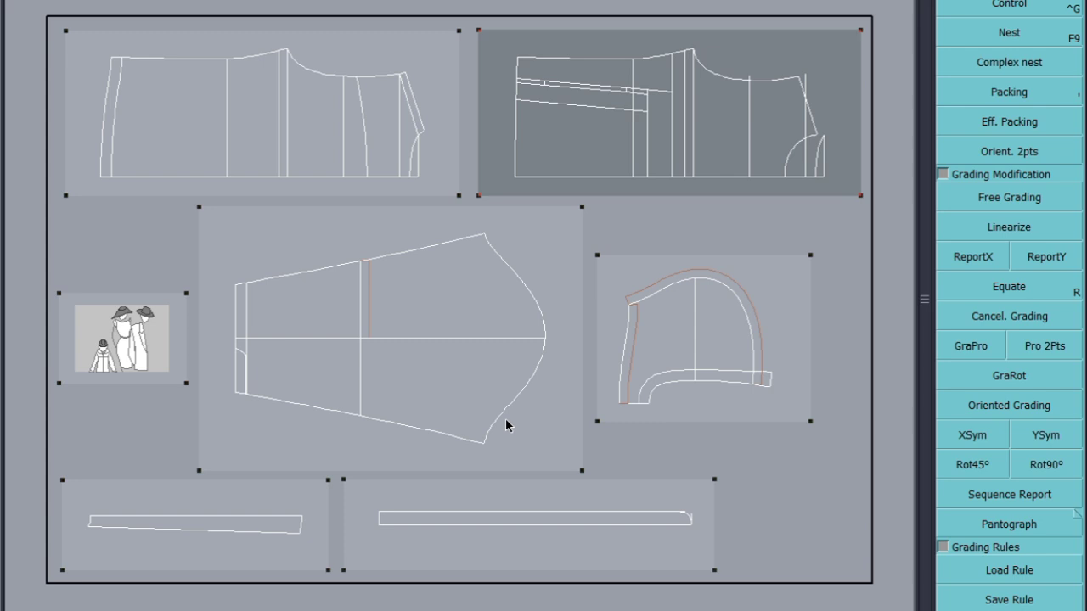
{"action": "key", "text": "F9"}
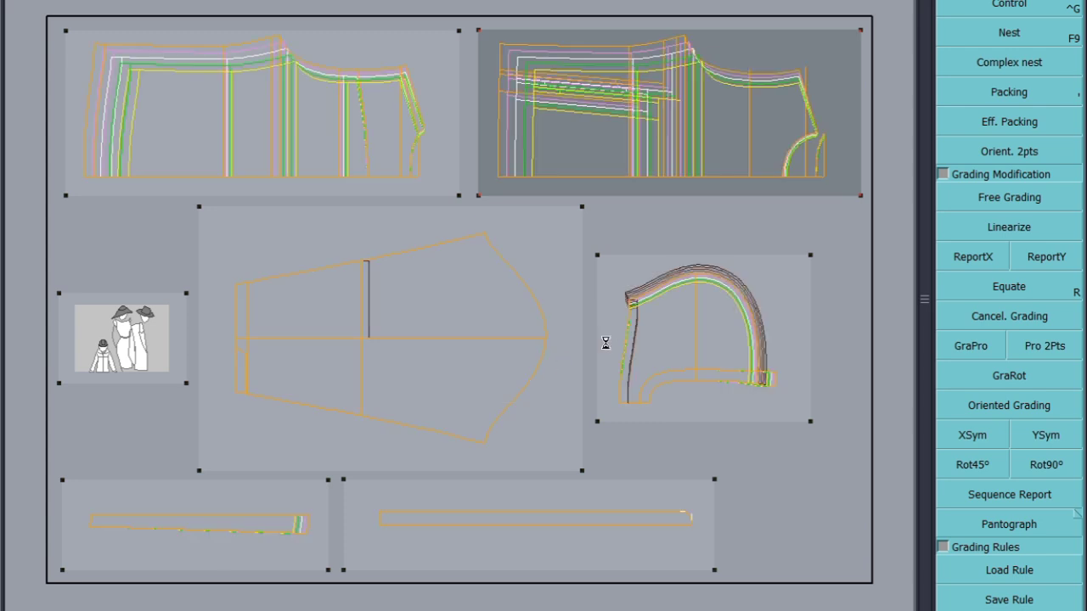
{"action": "left_click", "coordinate": [418, 396]}
Copy the X grading of the front's centre-front neckline and hem points to the matching ends of the long straight strip, and save the model
{"action": "left_click", "coordinate": [981, 257]}
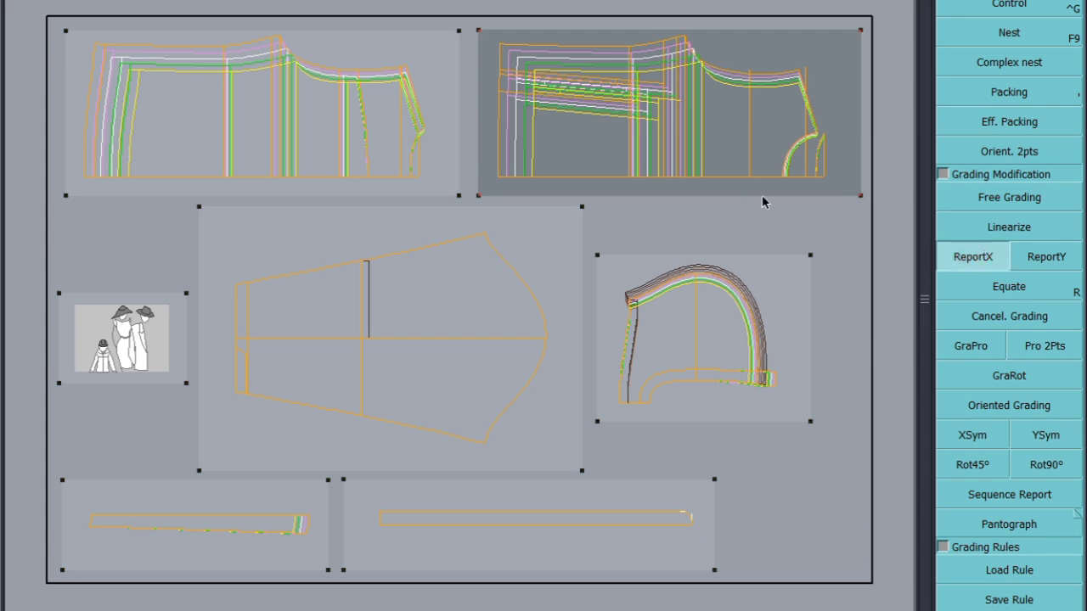
{"action": "left_click_drag", "start_coordinate": [725, 498], "coordinate": [654, 552]}
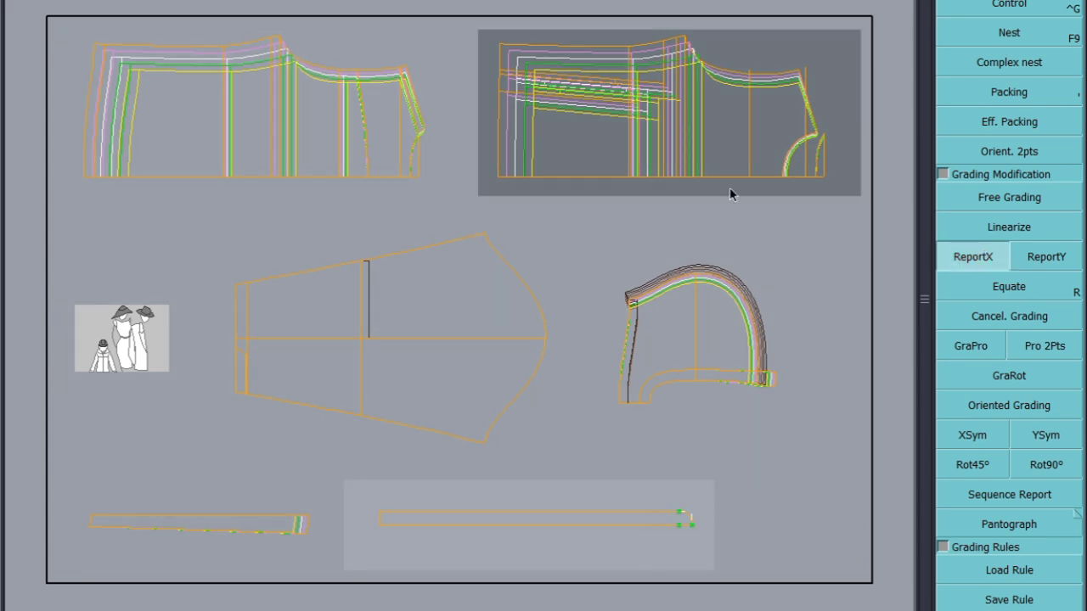
{"action": "left_click", "coordinate": [784, 174]}
{"action": "left_click_drag", "start_coordinate": [410, 498], "coordinate": [365, 562]}
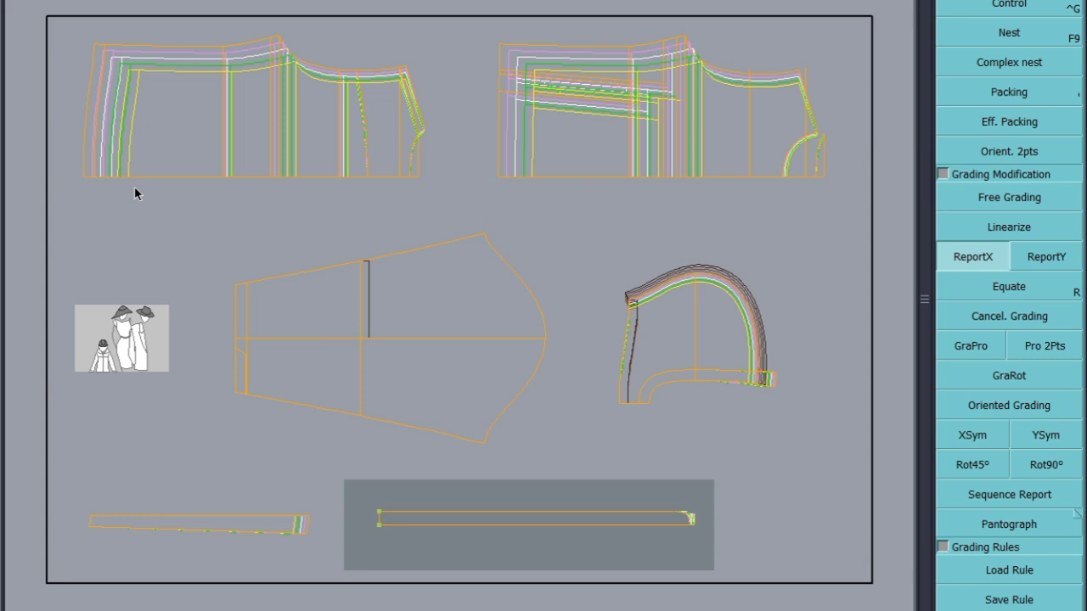
{"action": "left_click", "coordinate": [515, 177]}
{"action": "left_click", "coordinate": [380, 522]}
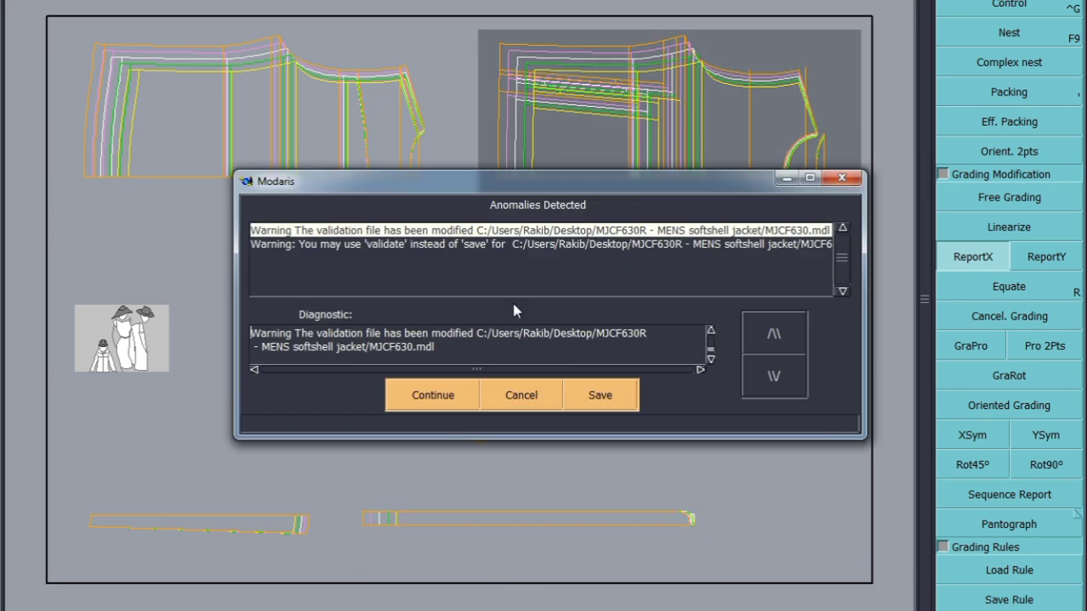
{"action": "left_click", "coordinate": [430, 393]}
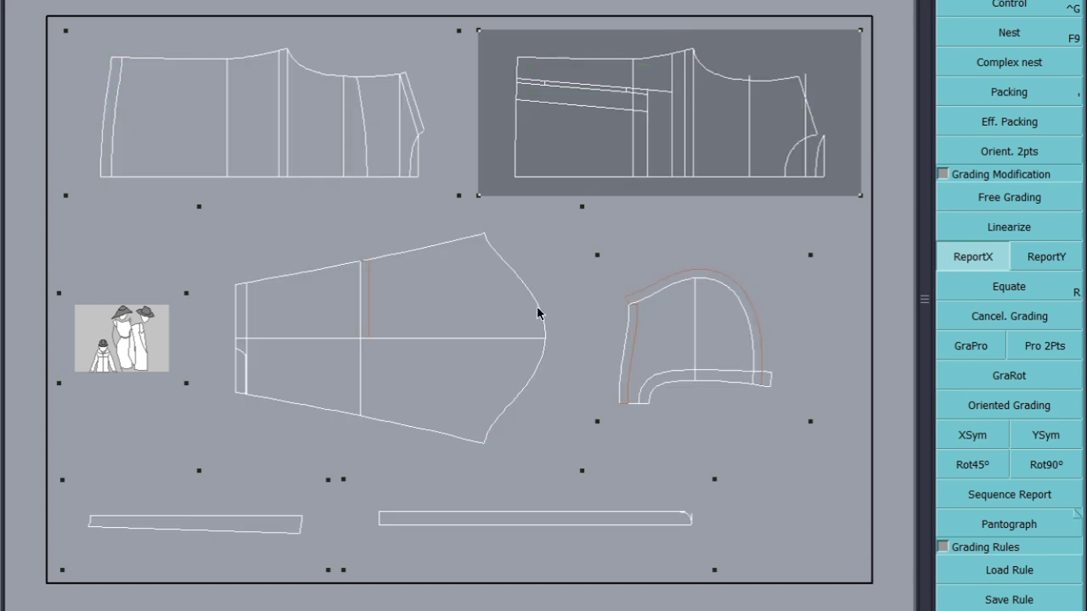
Add a line parallel to the front piece's hem edge, just inside the hem and running from centre front to side seam
{"action": "scroll", "coordinate": [510, 33], "scroll_direction": "up", "scroll_amount": 2}
{"action": "scroll", "coordinate": [495, 149], "scroll_direction": "up", "scroll_amount": 2}
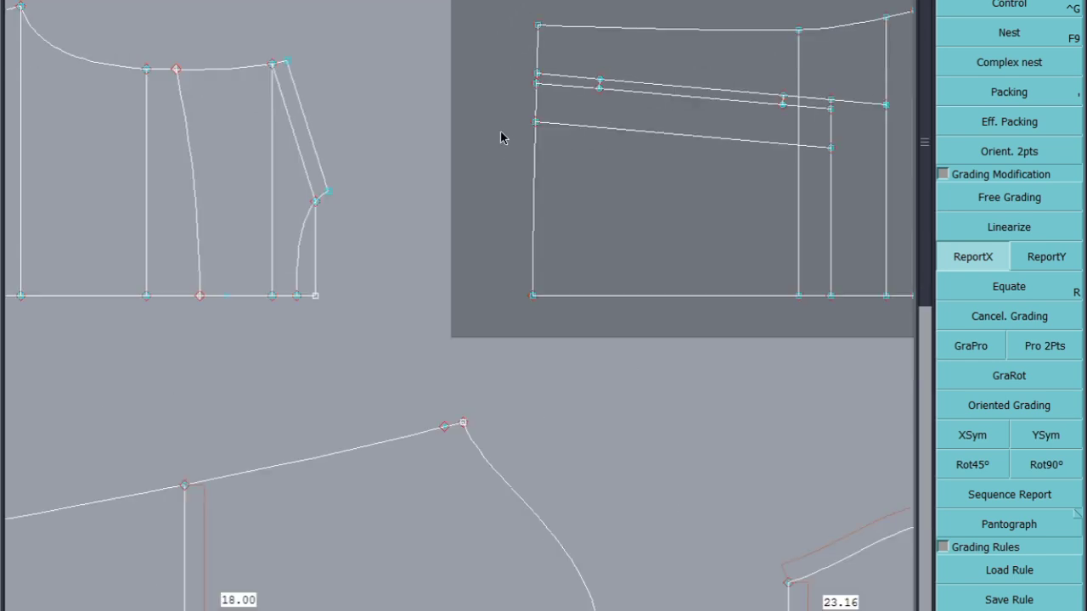
{"action": "scroll", "coordinate": [567, 217], "scroll_direction": "down", "scroll_amount": 3}
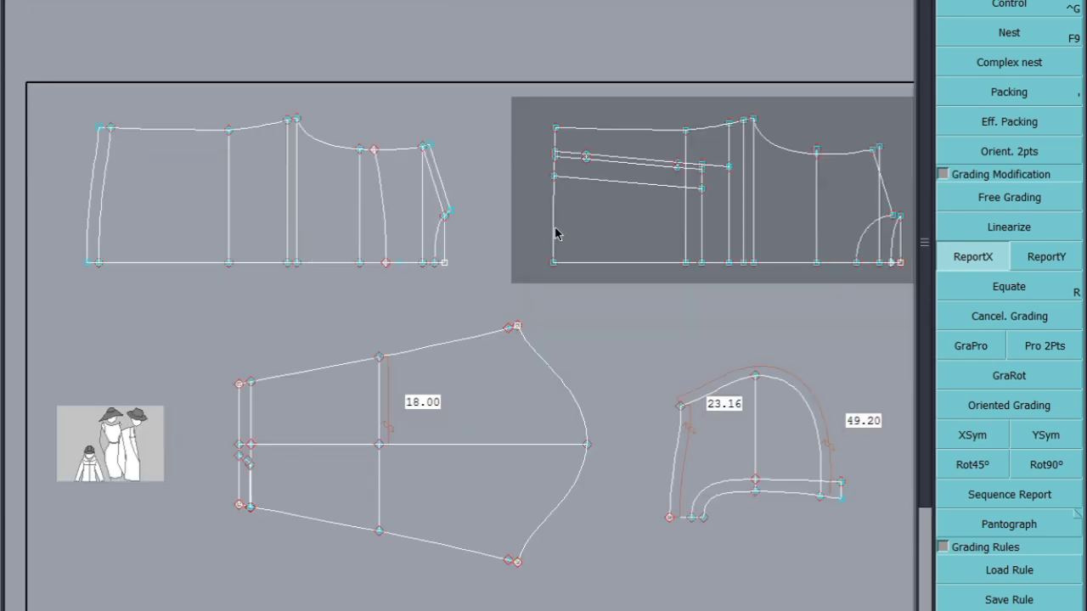
{"action": "key", "text": "p"}
{"action": "left_click", "coordinate": [554, 228]}
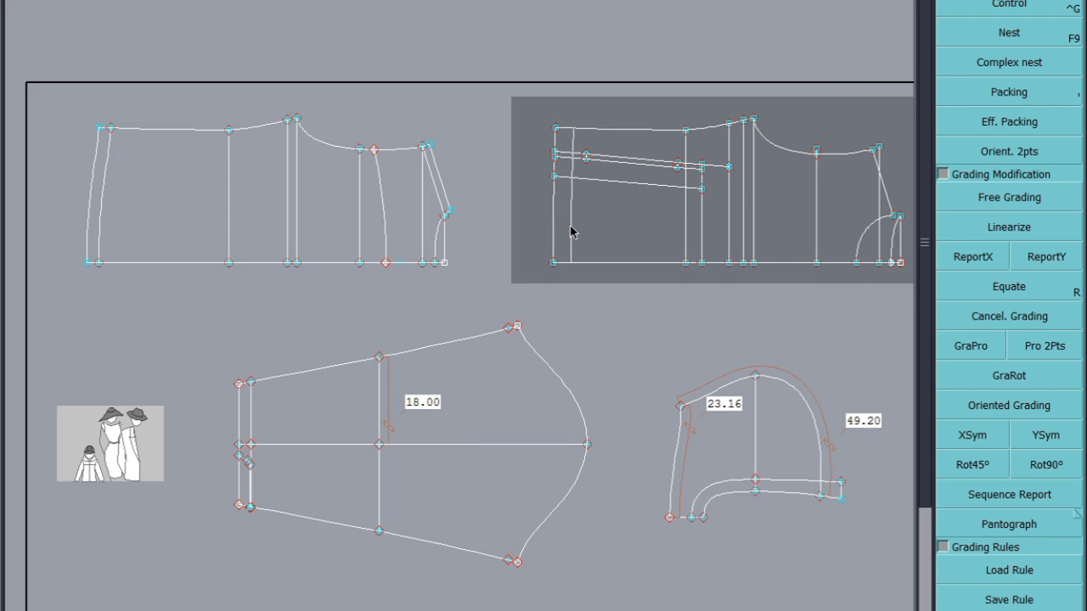
{"action": "key", "text": "Return"}
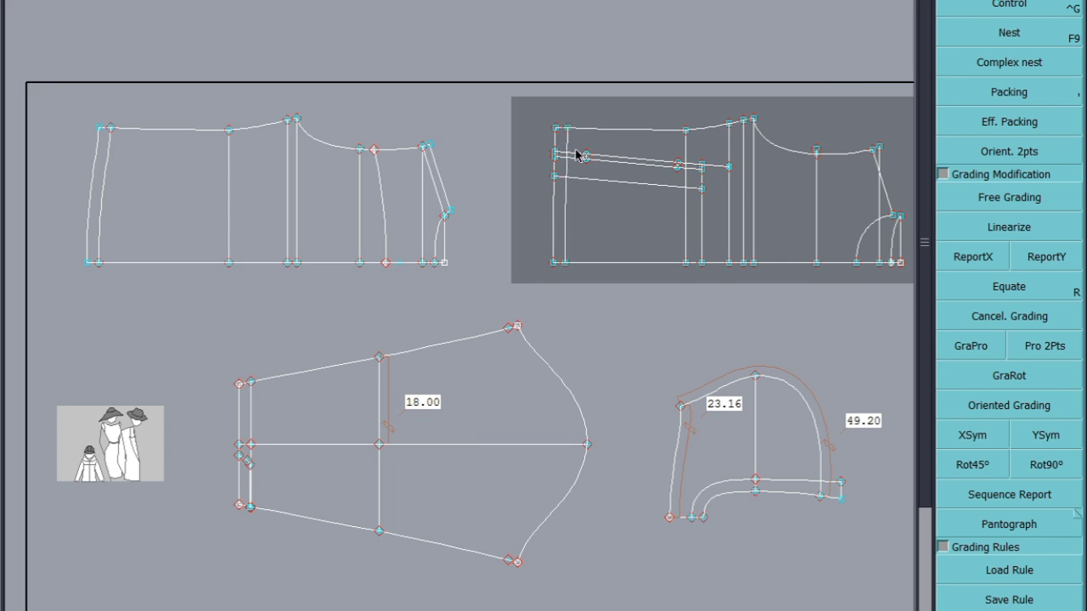
{"action": "scroll", "coordinate": [562, 111], "scroll_direction": "up", "scroll_amount": 4}
{"action": "scroll", "coordinate": [617, 253], "scroll_direction": "down", "scroll_amount": 2}
Save the model with the new hem line past the warnings, displaying the full size nest on all pieces
{"action": "key", "text": "ctrl+n"}
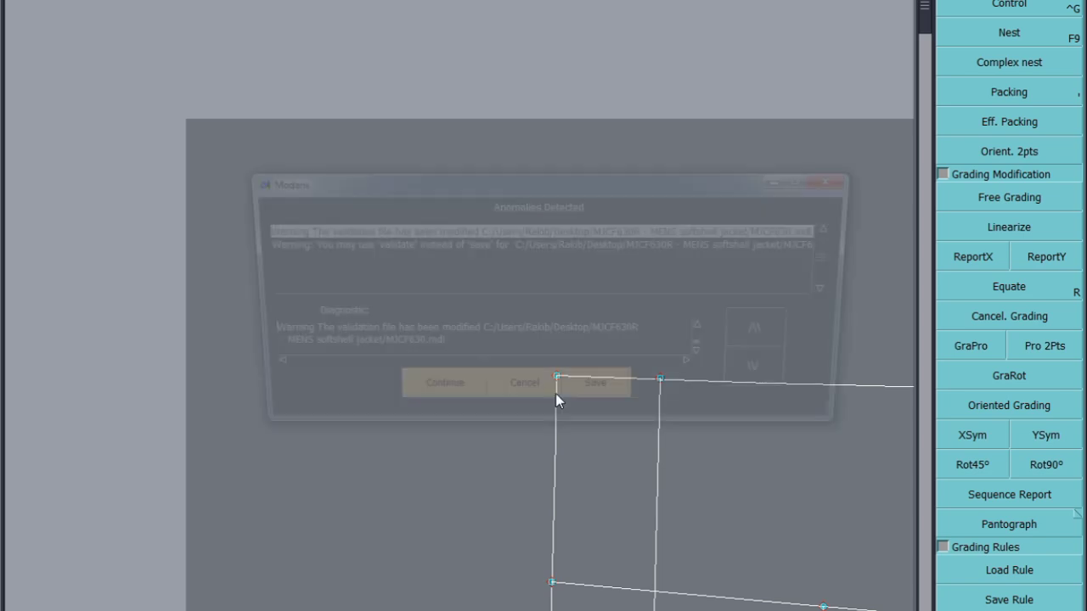
{"action": "left_click", "coordinate": [430, 396]}
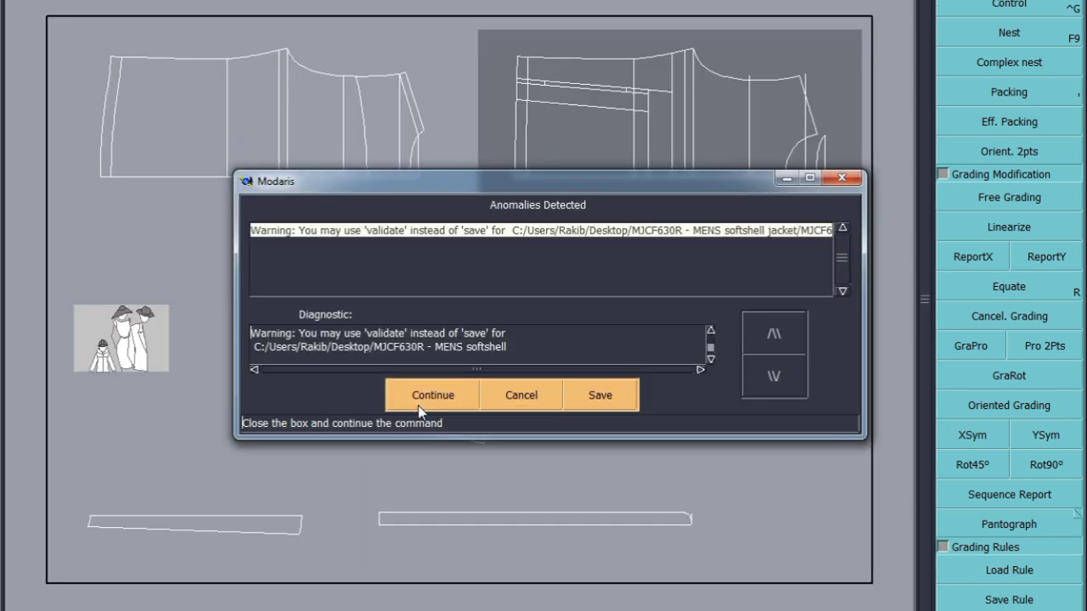
{"action": "left_click", "coordinate": [419, 397]}
{"action": "key", "text": "ctrl+a"}
{"action": "key", "text": "F9"}
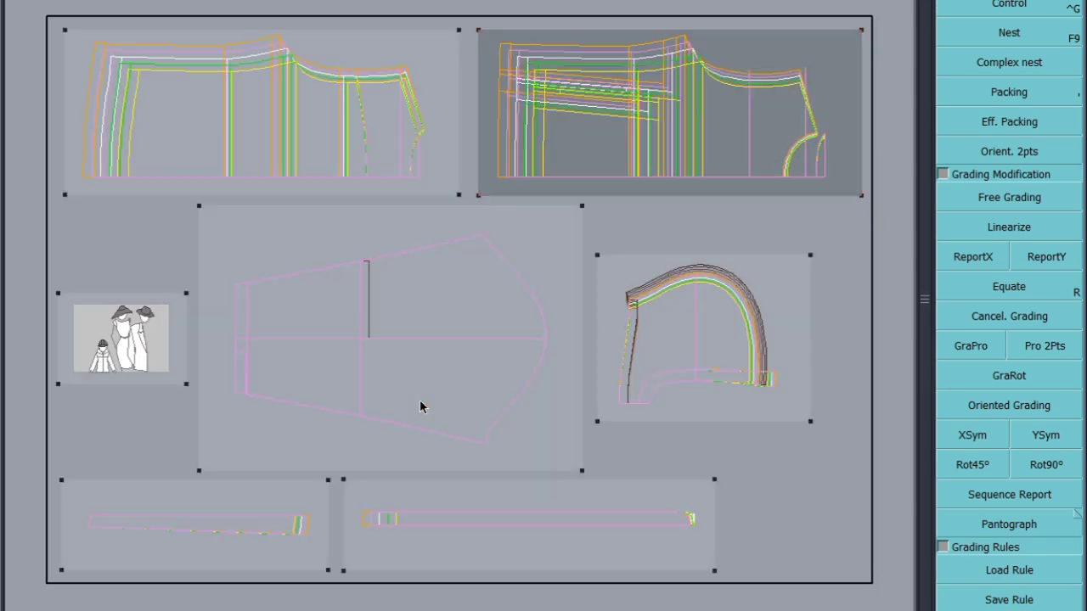
{"action": "left_click", "coordinate": [769, 546]}
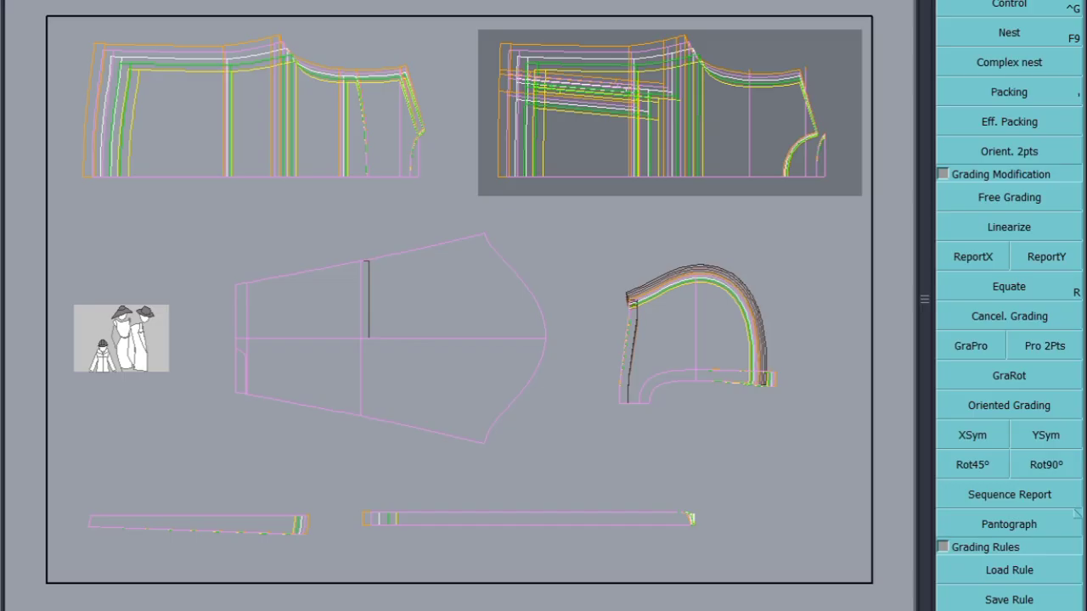
{"action": "key", "text": "ctrl+s"}
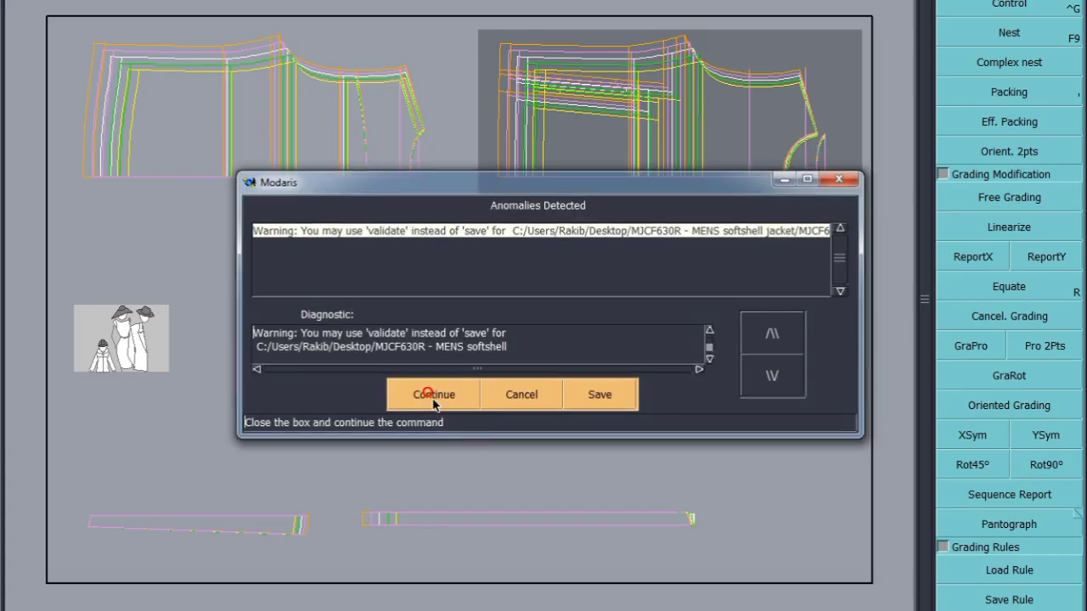
{"action": "left_click", "coordinate": [432, 394]}
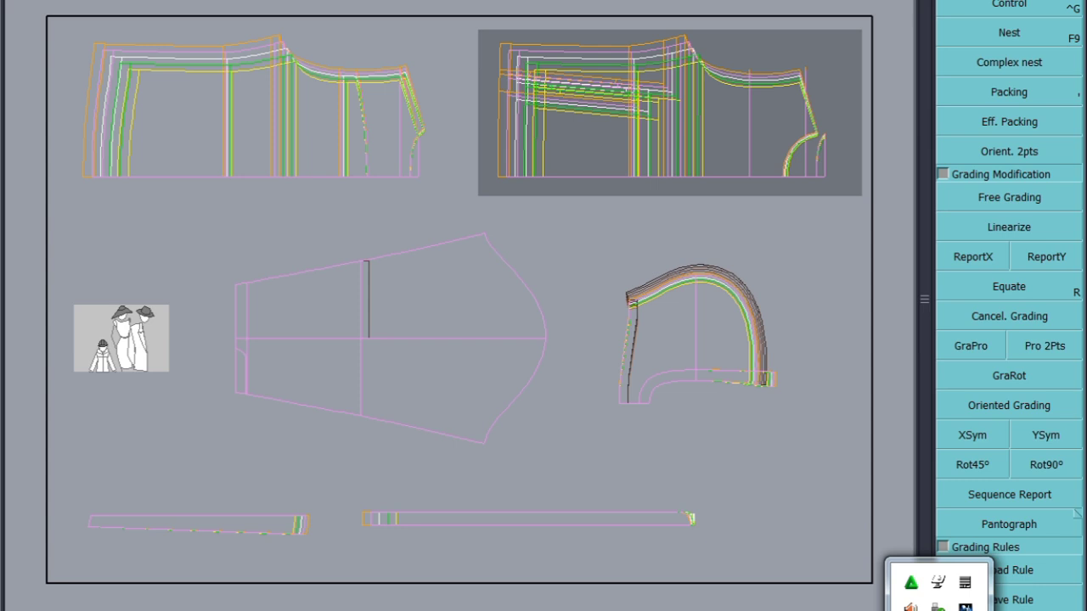